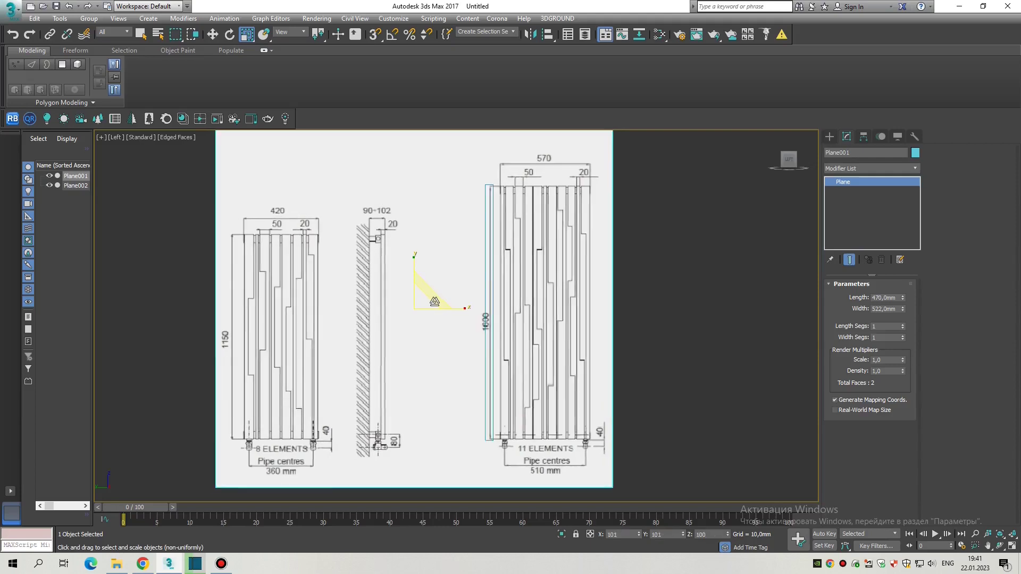
Step: Undo the scaling and creation of the trial plane and return to the Left view of the radiator blueprint
scroll(480, 419, up, 3)
key(ctrl+z)
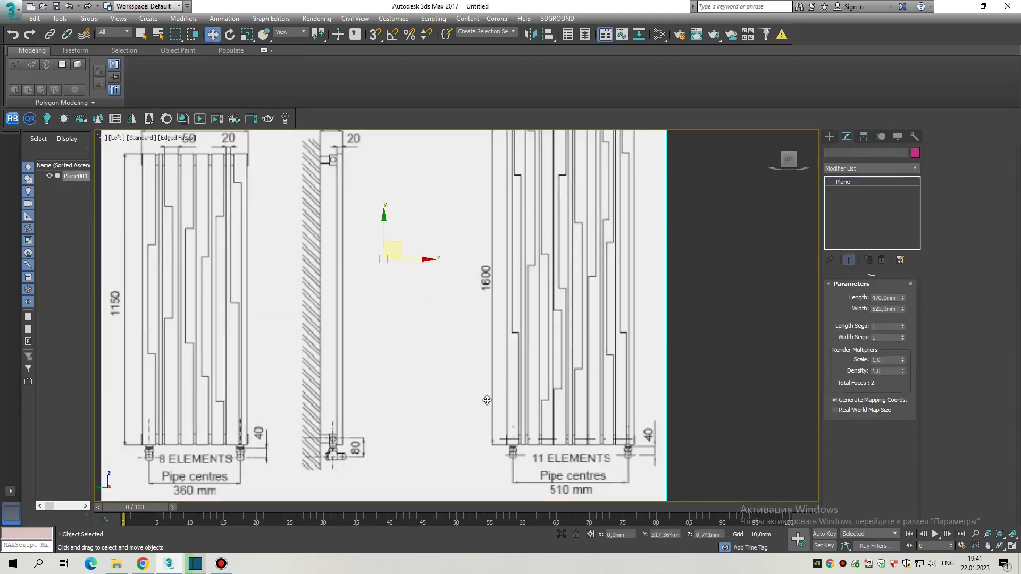
key(p)
scroll(523, 372, down, 5)
key(l)
scroll(477, 435, up, 3)
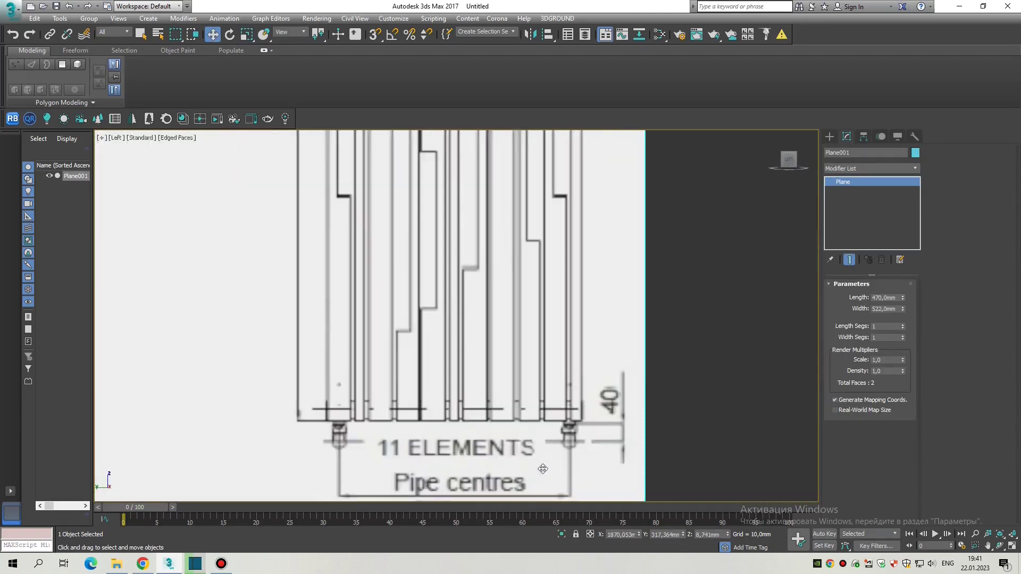
Step: Draw a plane about 501 by 44 mm over the lower part of the first stepped element in the 11-element drawing
click(829, 136)
scroll(477, 434, up, 1)
scroll(477, 435, down, 2)
scroll(391, 227, down, 1)
scroll(391, 228, up, 3)
scroll(391, 228, down, 3)
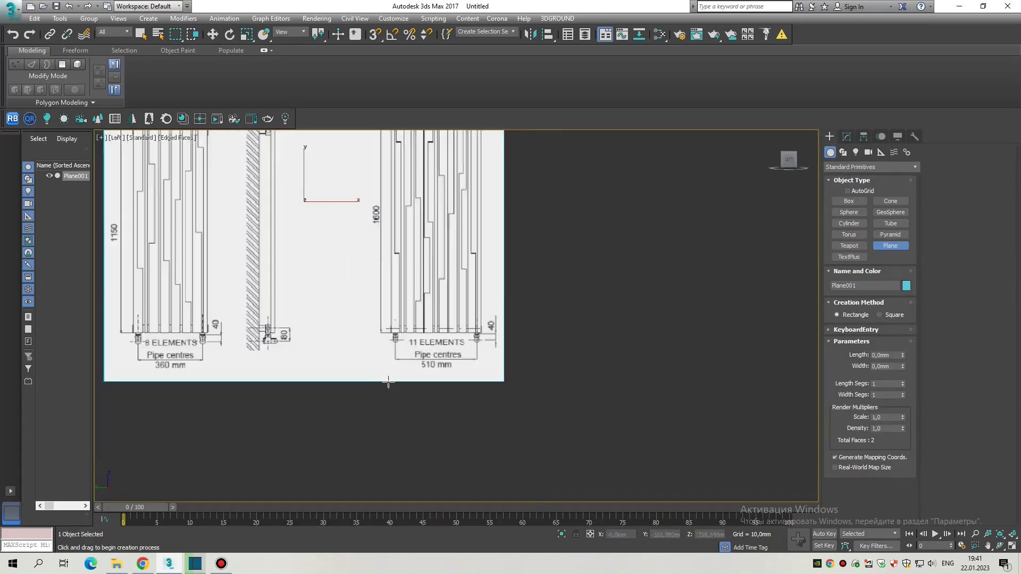
scroll(473, 456, up, 4)
scroll(473, 456, down, 2)
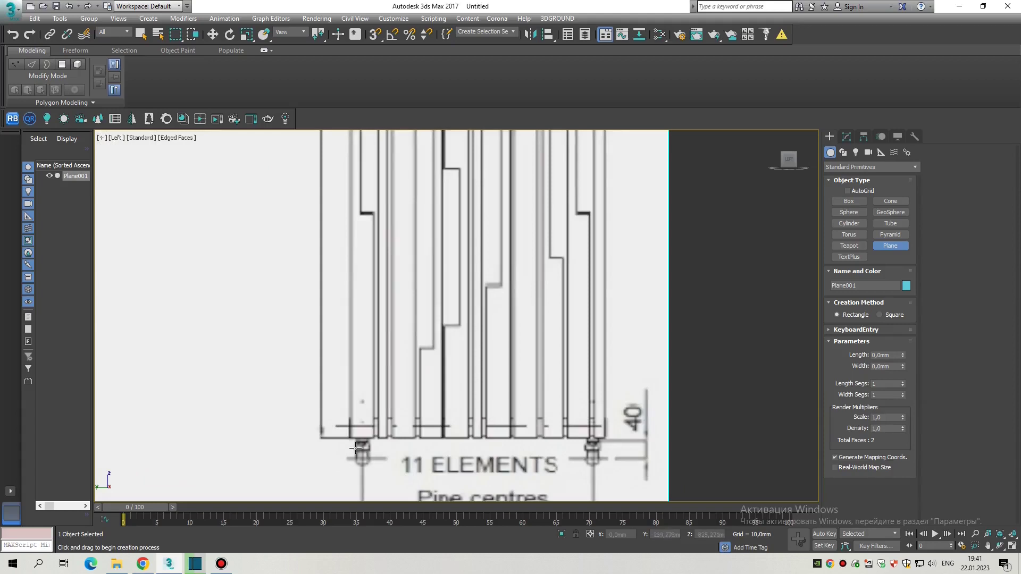
scroll(353, 426, up, 3)
scroll(412, 223, down, 4)
drag(419, 427, 414, 213)
scroll(412, 223, up, 3)
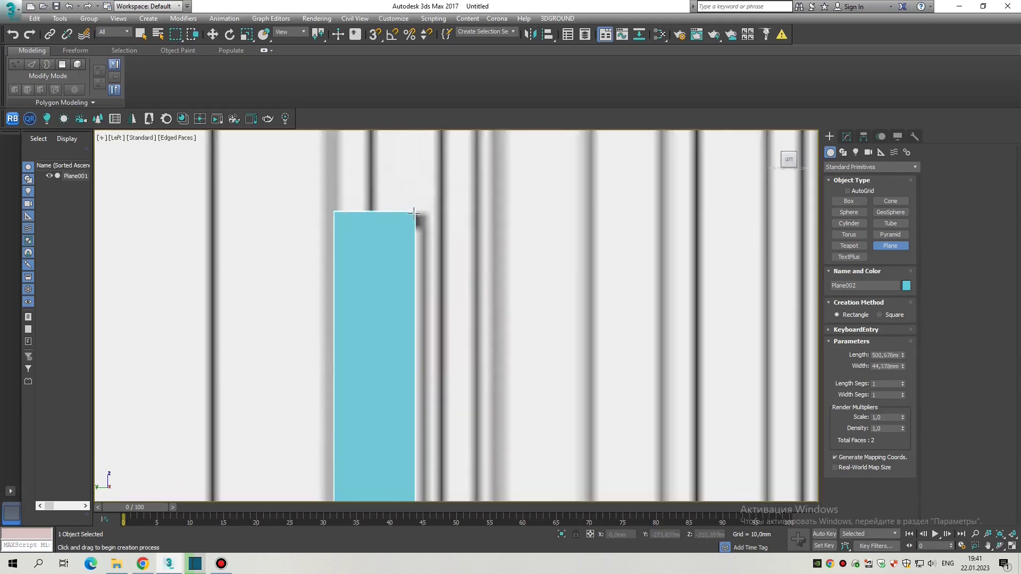
Step: Finish plane creation and convert the new plane to an Editable Poly
right_click(469, 312)
scroll(469, 313, down, 3)
right_click(454, 319)
click(443, 321)
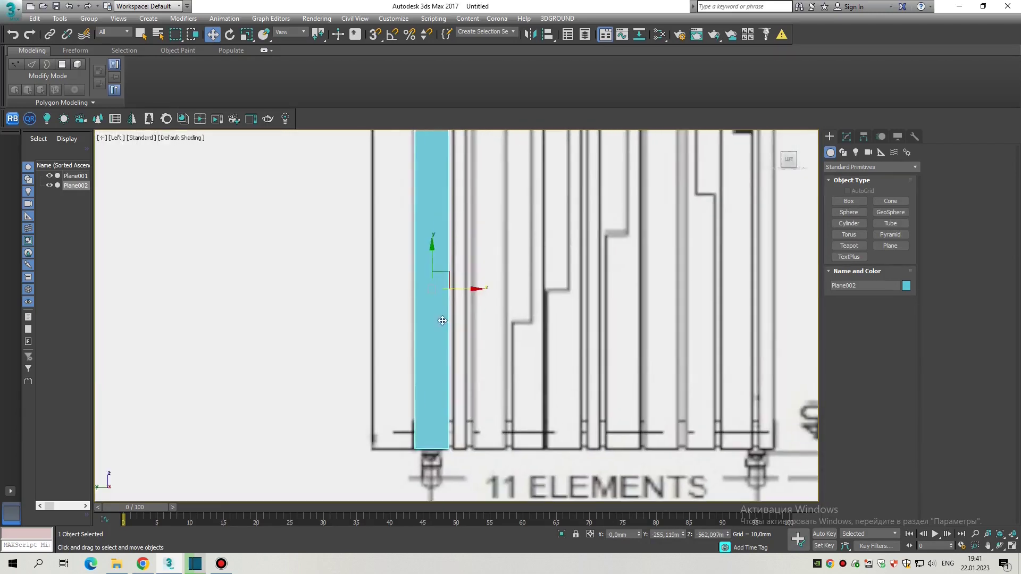
right_click(442, 323)
click(572, 456)
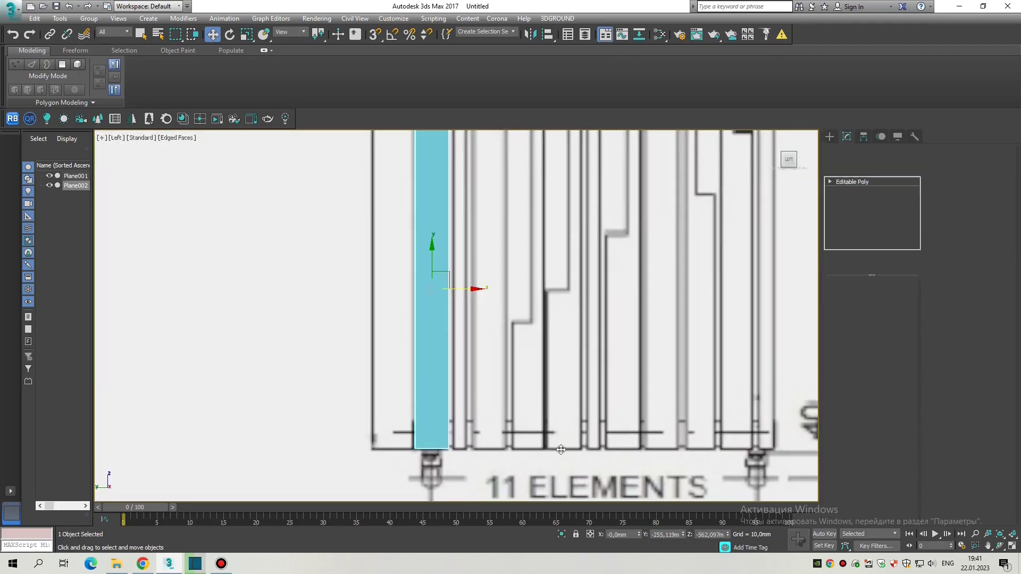
Step: Insert a vertical edge loop in the plane, aligned with the inner line of the blueprint's step
scroll(550, 382, down, 3)
scroll(549, 381, up, 4)
key(2)
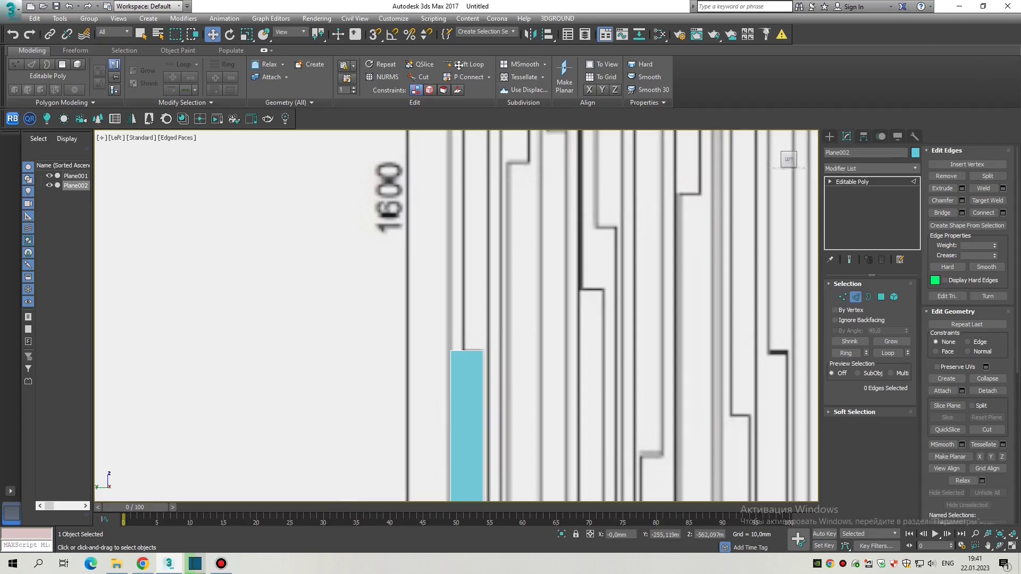
scroll(460, 352, up, 3)
click(476, 350)
Step: Extend the narrow top edge left of the loop up to the radiator's top line and leave edge editing
click(455, 348)
scroll(458, 372, down, 6)
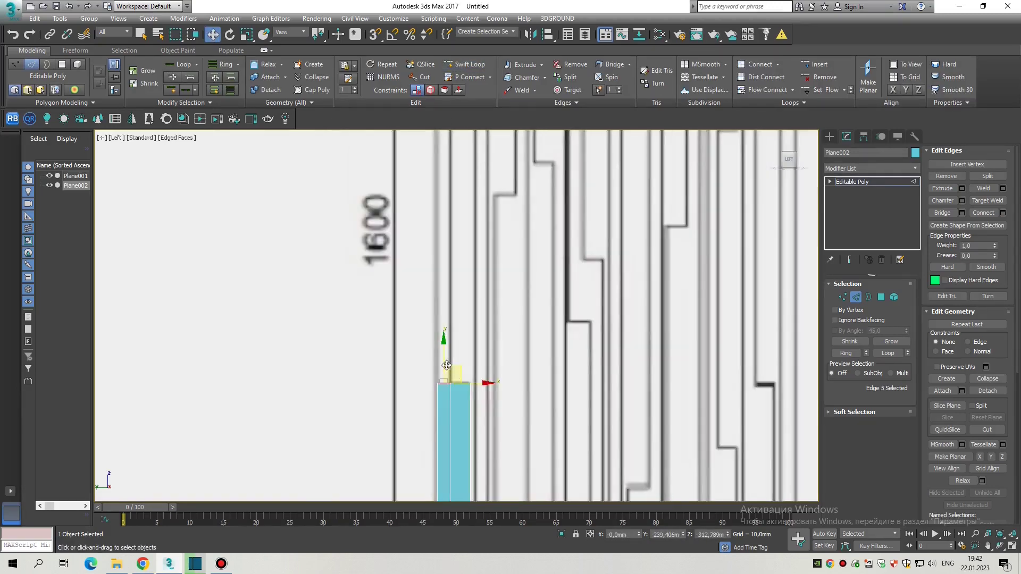
scroll(461, 263, up, 3)
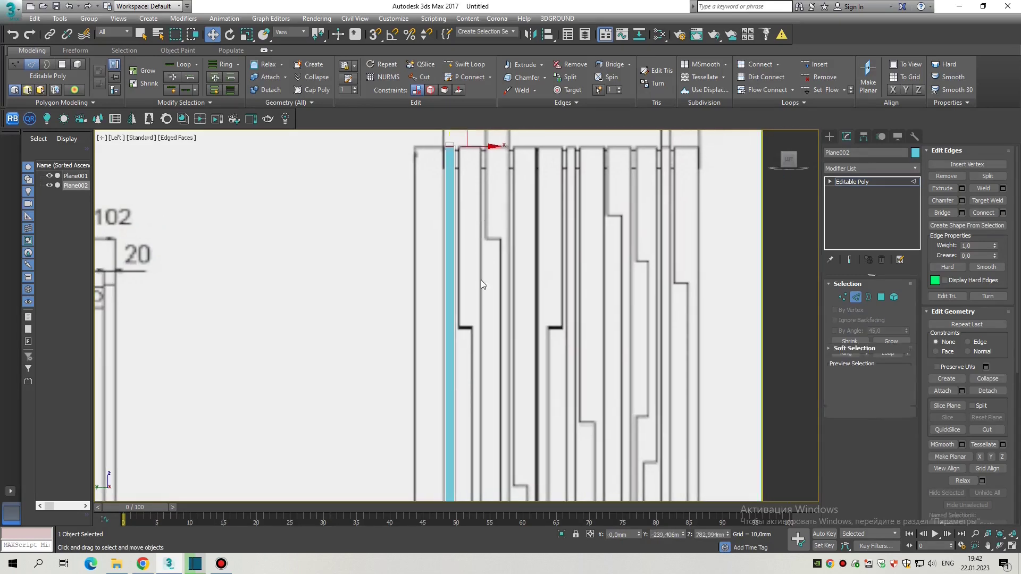
key(2)
scroll(479, 319, down, 3)
scroll(471, 359, up, 5)
scroll(470, 360, down, 2)
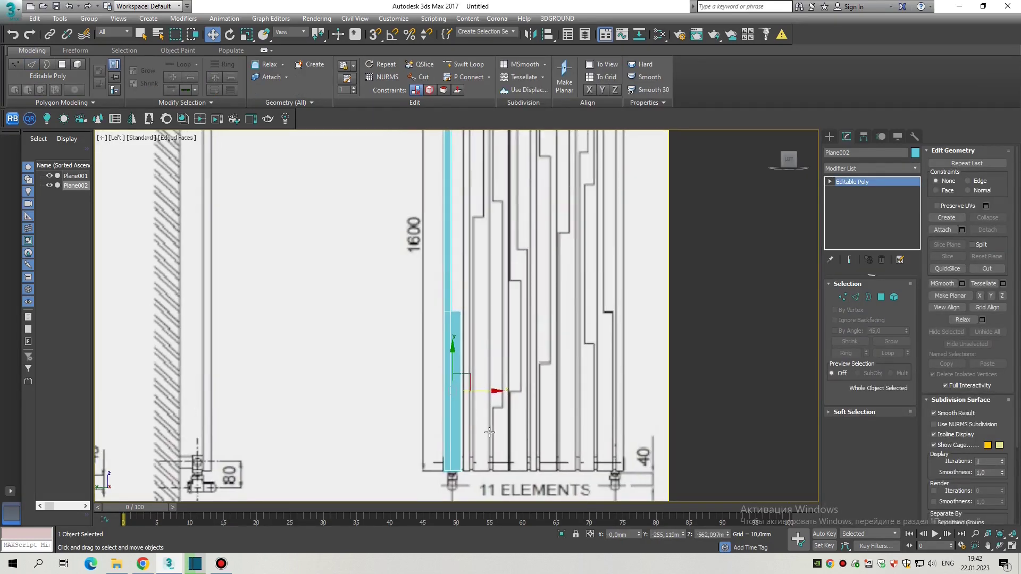
Step: Clone the finished panel once as a Copy and align it over the next stepped element of the blueprint
scroll(471, 360, up, 2)
shift+drag(469, 357, 509, 361)
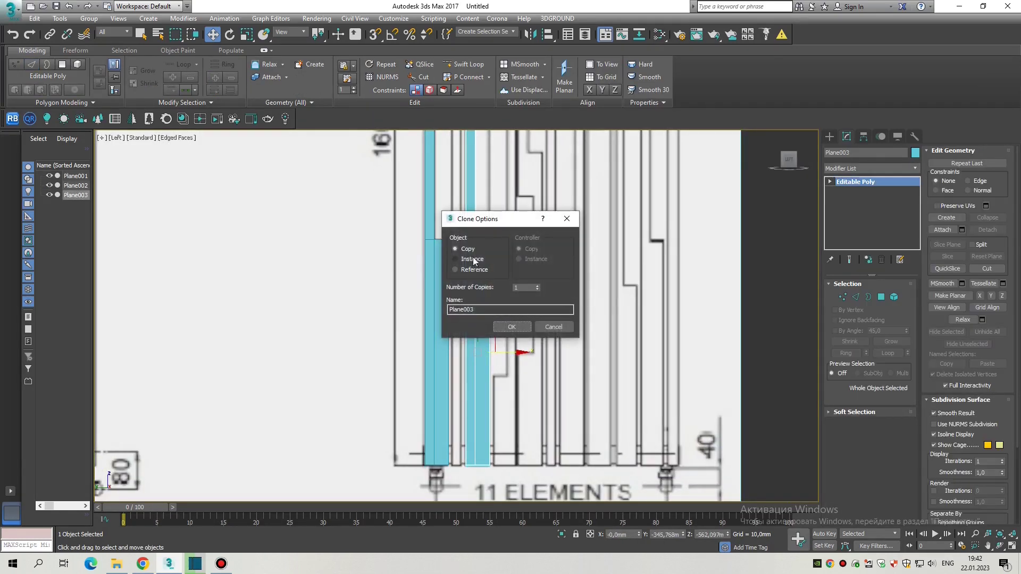
click(512, 327)
scroll(474, 262, up, 5)
drag(456, 456, 478, 463)
scroll(471, 221, down, 5)
Step: Mirror the copied panel horizontally and fit it to its blueprint element
click(531, 37)
click(481, 363)
scroll(472, 449, up, 5)
scroll(485, 392, down, 5)
scroll(485, 392, up, 3)
mouse_move(485, 392)
middle_down()
mouse_move(483, 228)
mouse_move(484, 340)
middle_up()
scroll(491, 244, down, 2)
scroll(471, 274, down, 2)
Step: Insert a horizontal edge loop across the second panel's narrow part at the height of its upper step
key(2)
scroll(478, 319, up, 3)
scroll(482, 343, up, 2)
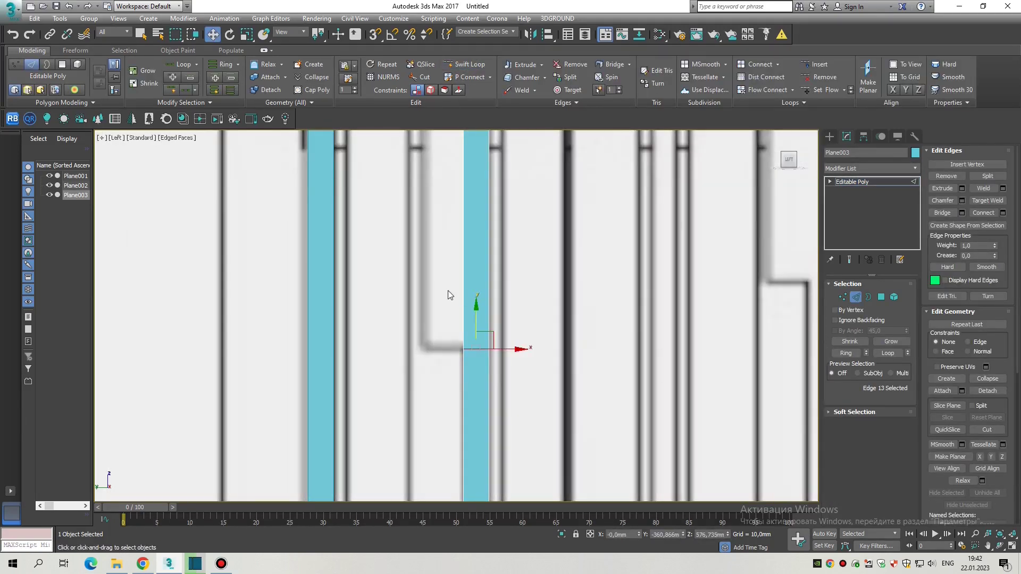
Step: Extend the second panel's left side edge above the loop outward to the full panel width, using snapping for alignment
scroll(470, 232, down, 3)
middle_drag(455, 239, 472, 153)
key(s)
scroll(467, 399, up, 3)
middle_drag(495, 324, 479, 269)
scroll(491, 330, up, 2)
key(1)
key(s)
key(1)
scroll(511, 358, down, 3)
Step: Clone the second panel onto the adjacent element of the blueprint to make a third panel
middle_drag(511, 358, 526, 298)
scroll(508, 219, up, 3)
middle_drag(508, 218, 457, 303)
scroll(456, 318, up, 3)
shift+drag(457, 318, 496, 329)
click(501, 326)
Step: Move the third panel's three step vertices down to the lower step line of its blueprint element
key(1)
scroll(484, 285, down, 2)
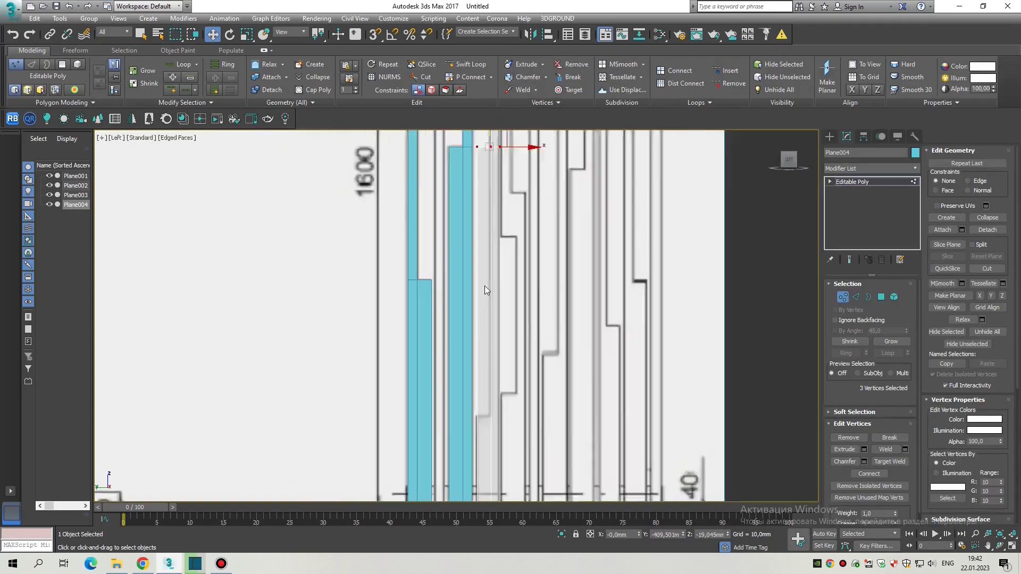
scroll(485, 290, down, 3)
scroll(493, 326, up, 5)
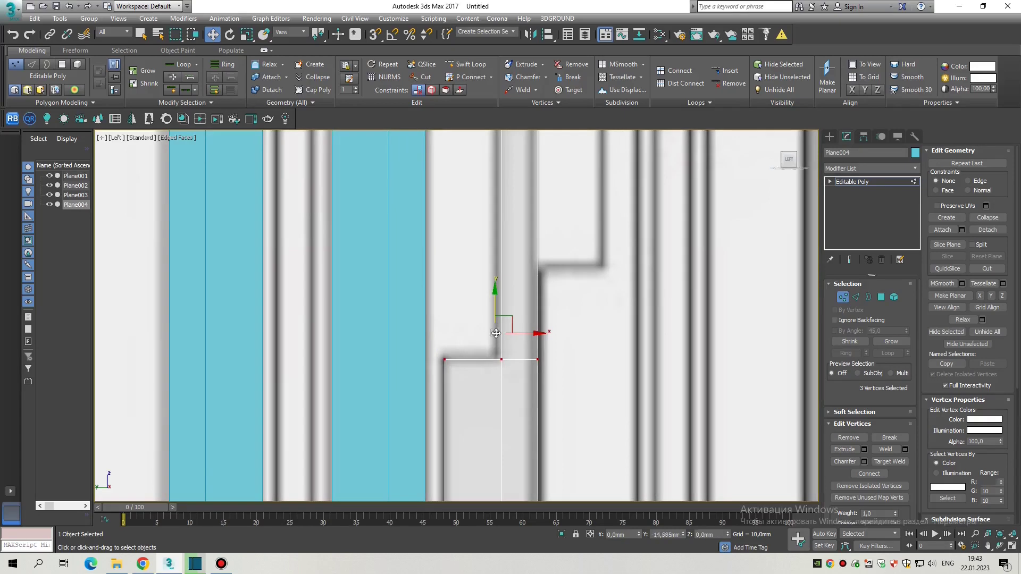
scroll(496, 333, down, 3)
key(1)
Step: Insert a horizontal loop at the third panel's upper step and extend the side edges above it outward to full width
scroll(509, 244, up, 4)
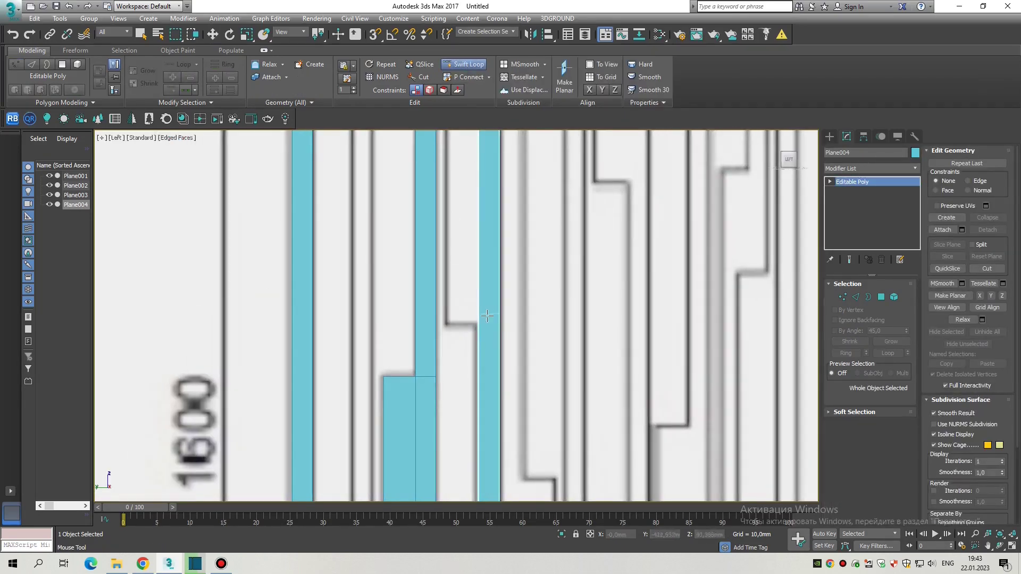
key(2)
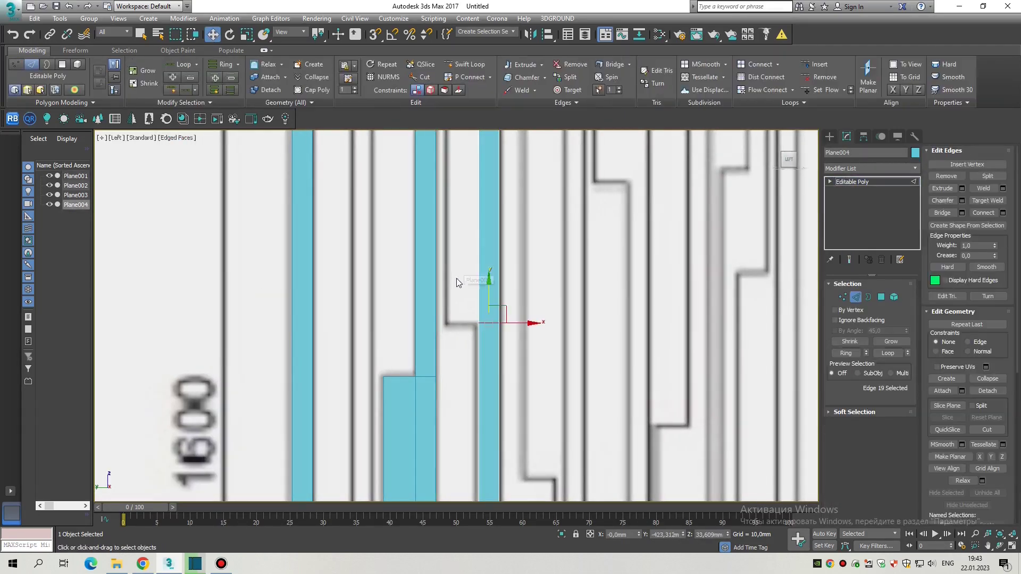
scroll(484, 282, up, 2)
scroll(484, 282, down, 2)
scroll(478, 287, up, 2)
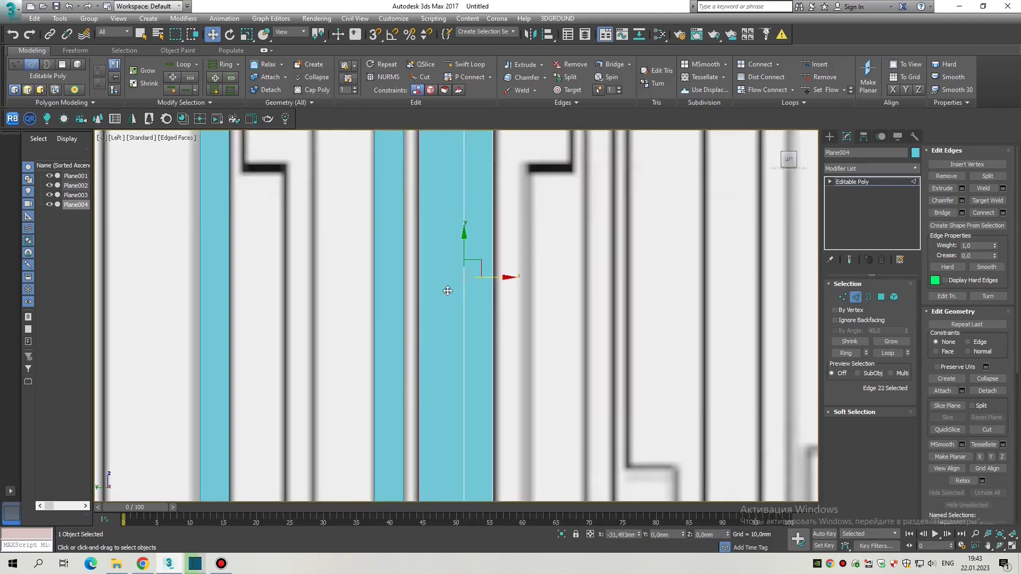
ctrl+click(477, 219)
scroll(476, 219, down, 4)
scroll(476, 222, up, 2)
key(s)
scroll(459, 404, up, 2)
scroll(459, 372, down, 2)
scroll(452, 207, up, 4)
key(s)
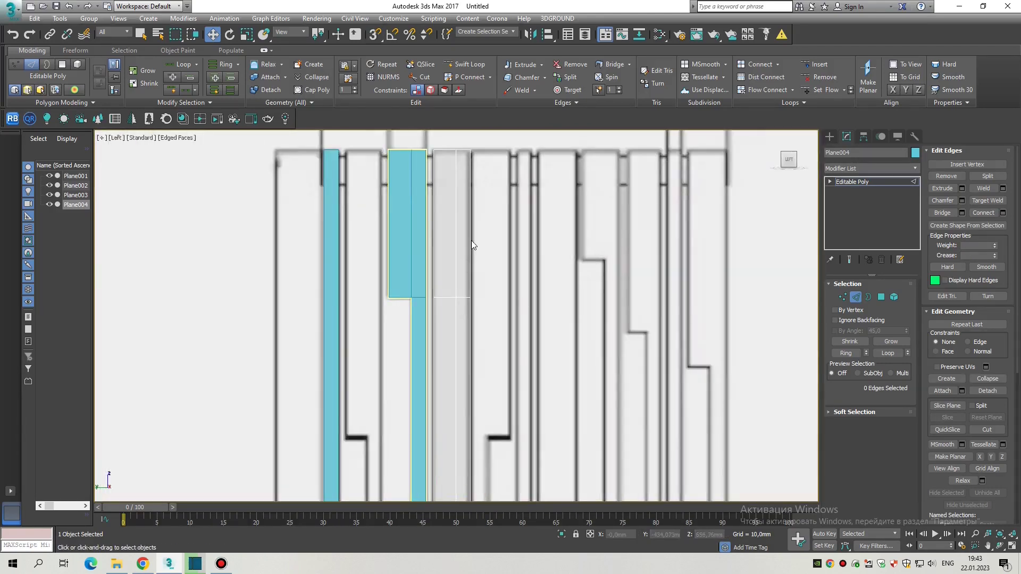
scroll(472, 244, down, 6)
key(2)
drag(497, 485, 527, 488)
middle_drag(530, 488, 524, 329)
scroll(468, 288, up, 8)
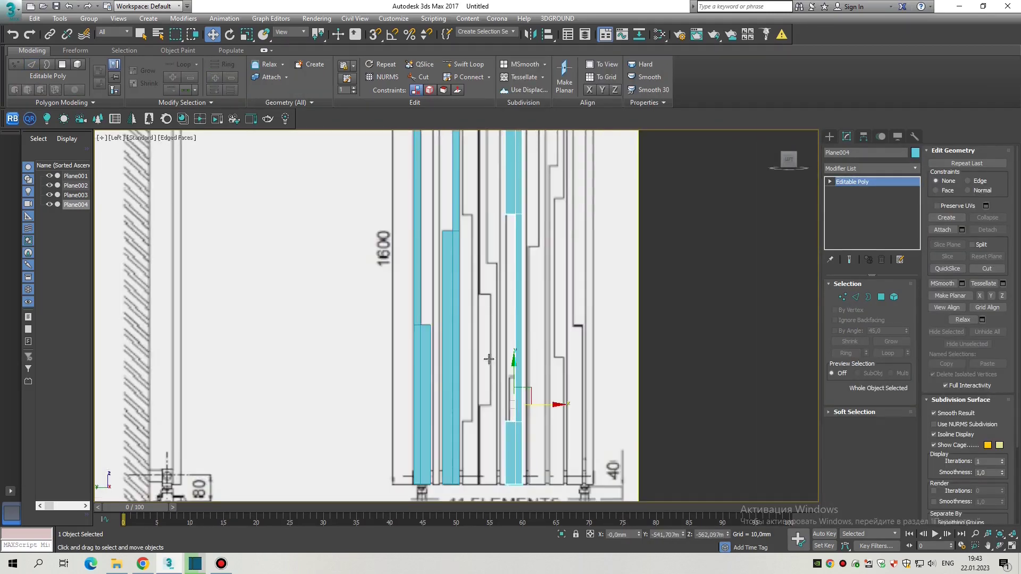
Step: Remove the two redundant horizontal edges crossing the third panel level with the neighbouring panel's upper step
key(2)
click(469, 276)
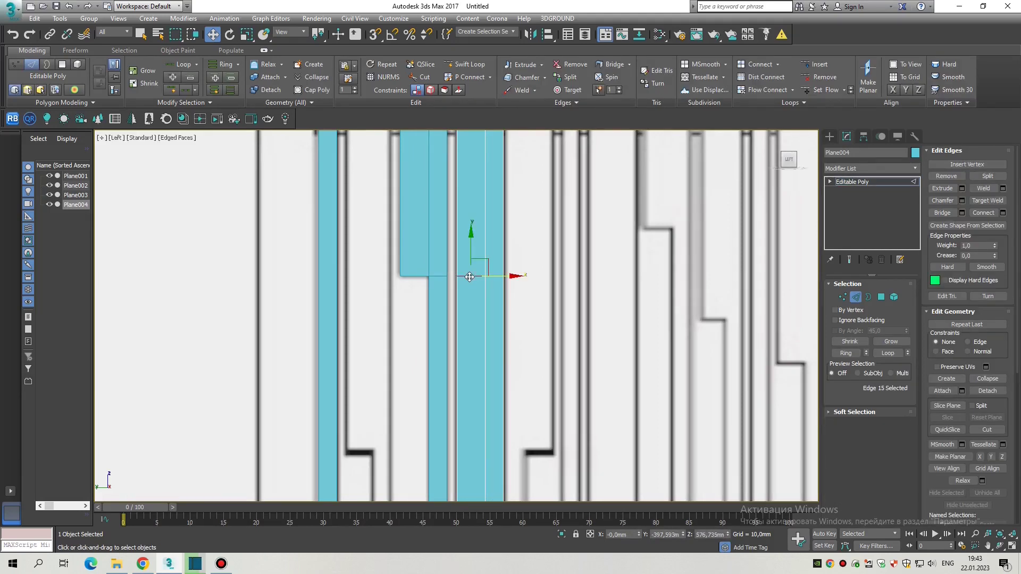
scroll(529, 268, up, 2)
click(541, 279)
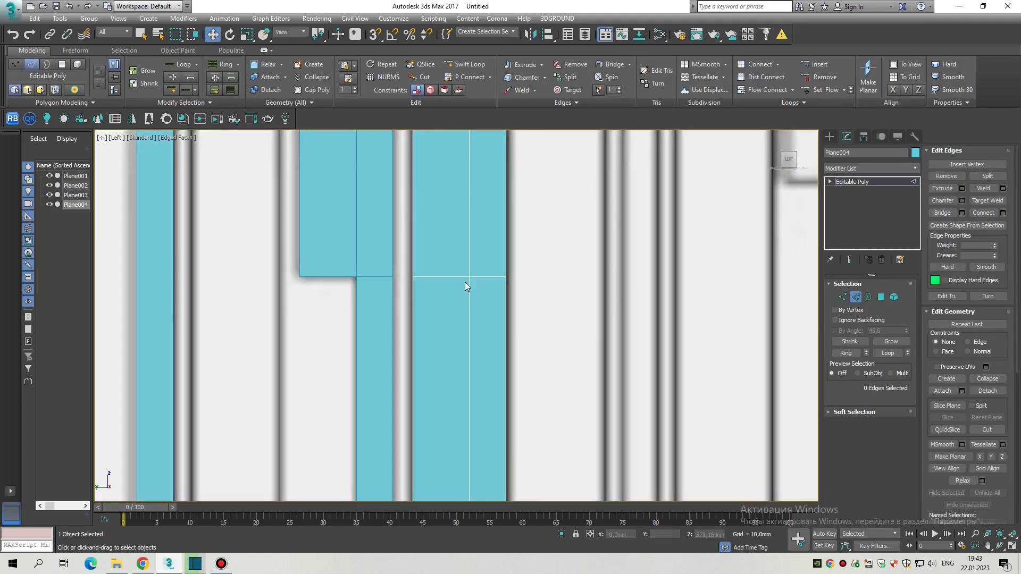
click(485, 287)
click(524, 296)
scroll(489, 295, up, 2)
click(488, 280)
key(F3)
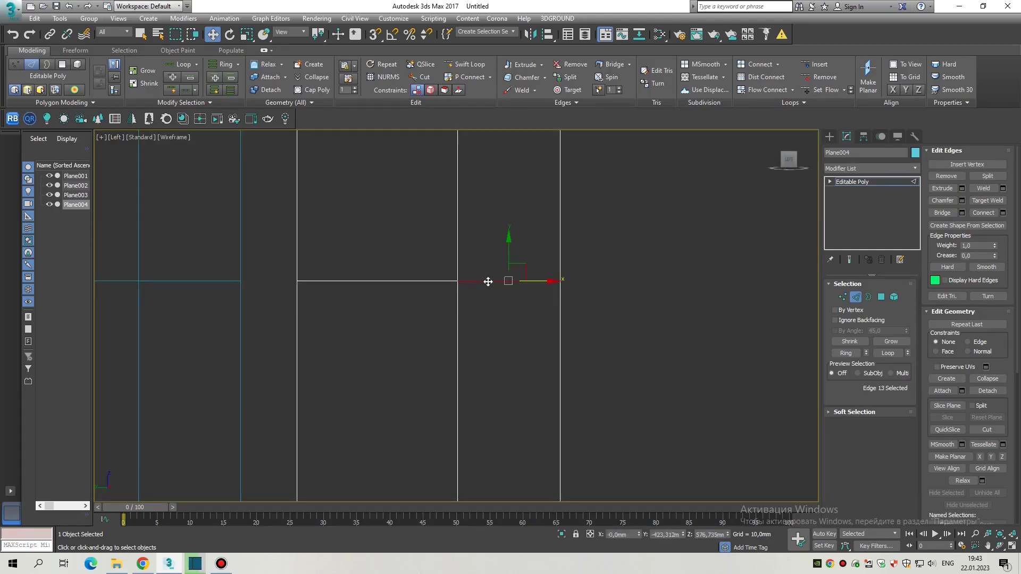
key(F3)
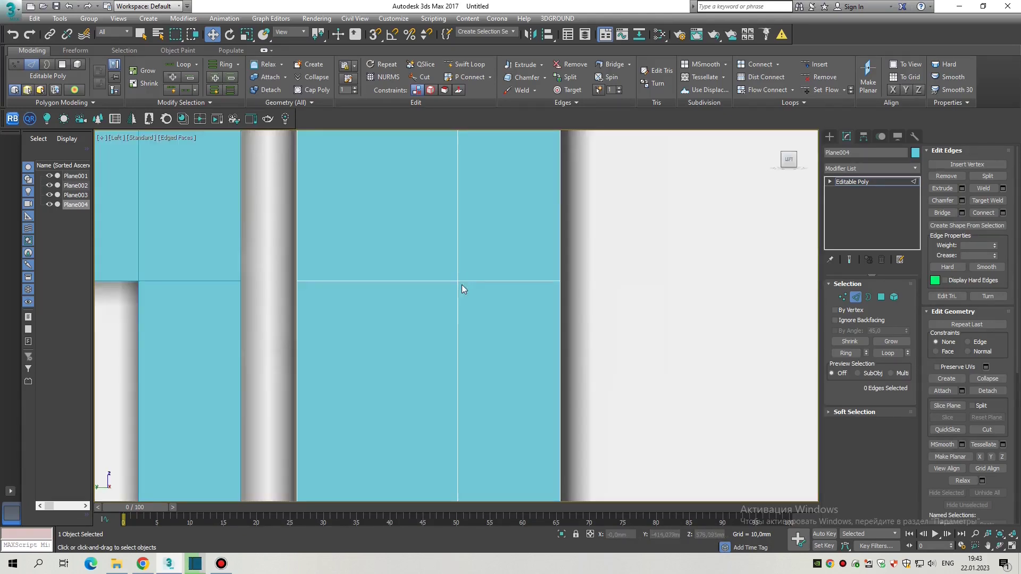
key(1)
click(461, 285)
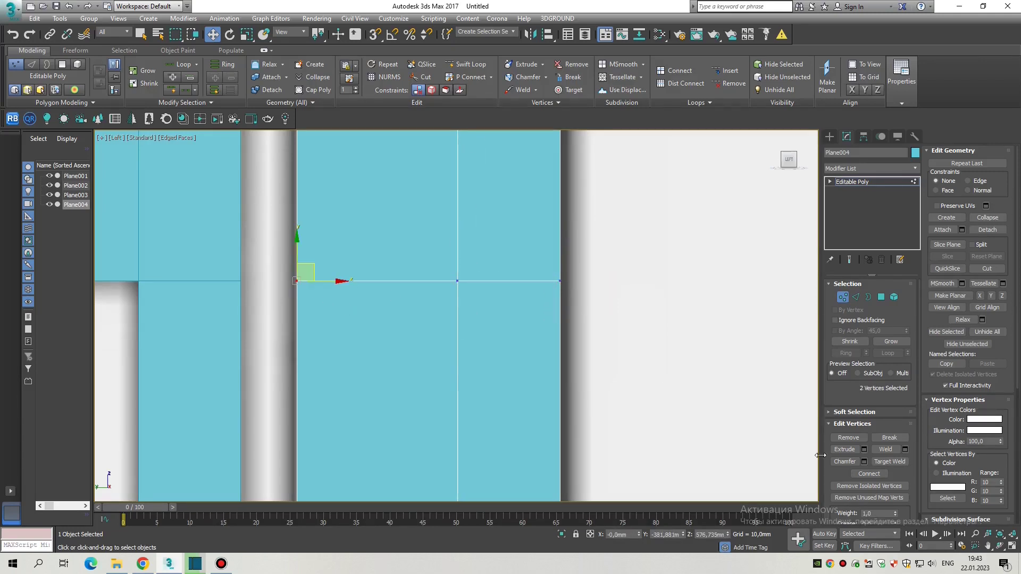
key(2)
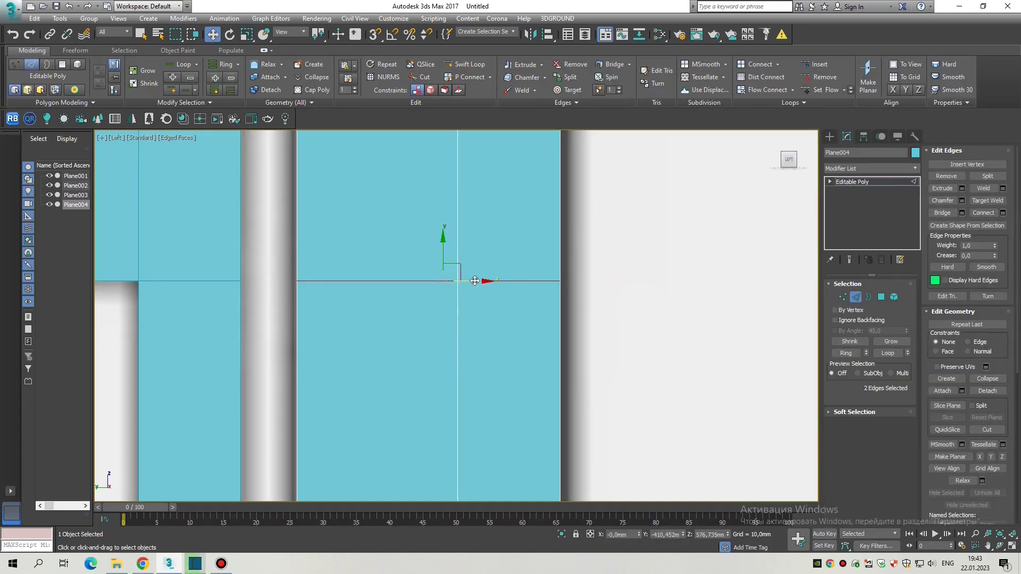
scroll(471, 279, down, 10)
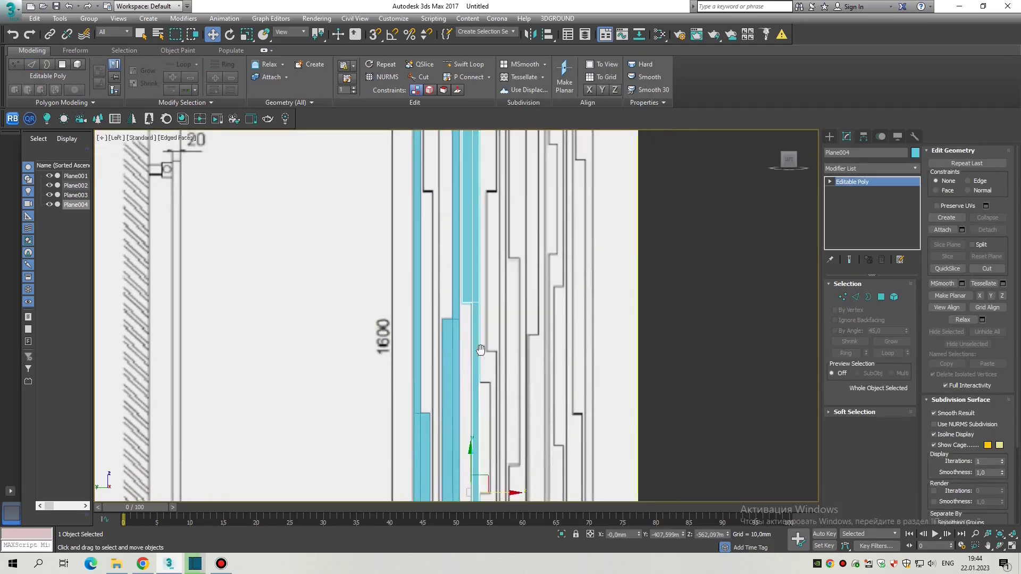
Step: Clone the third panel onto the next element on its right to make a fourth panel
key(1)
key(1)
middle_drag(519, 367, 491, 261)
scroll(434, 298, up, 8)
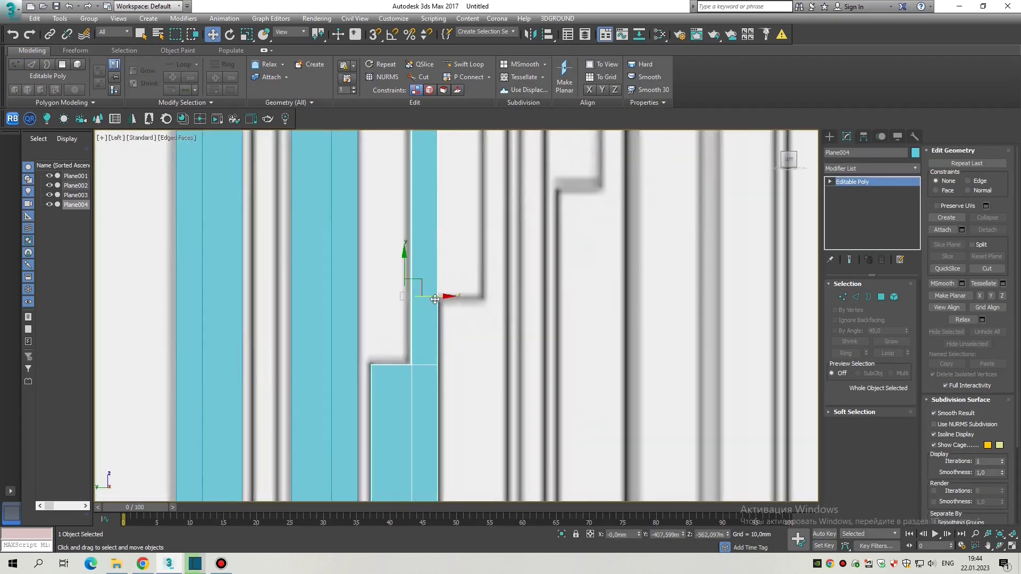
mouse_move(434, 300)
mouse_down()
mouse_move(431, 309)
mouse_move(541, 307)
mouse_up()
click(504, 324)
scroll(475, 340, down, 3)
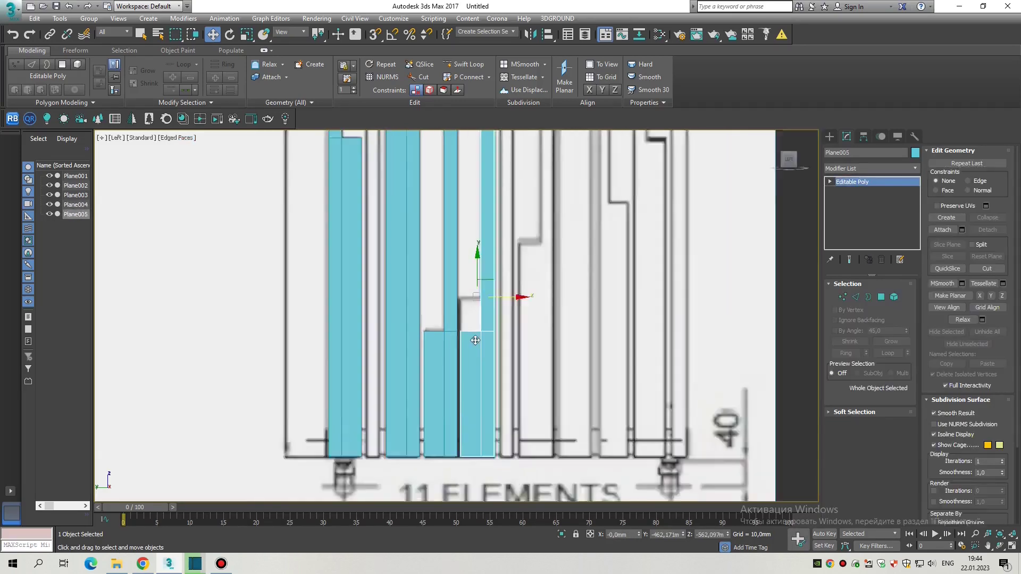
Step: Move the fourth panel's three lower step vertices up to the matching step line in the blueprint
key(1)
scroll(474, 340, up, 3)
drag(433, 302, 556, 358)
scroll(487, 256, down, 4)
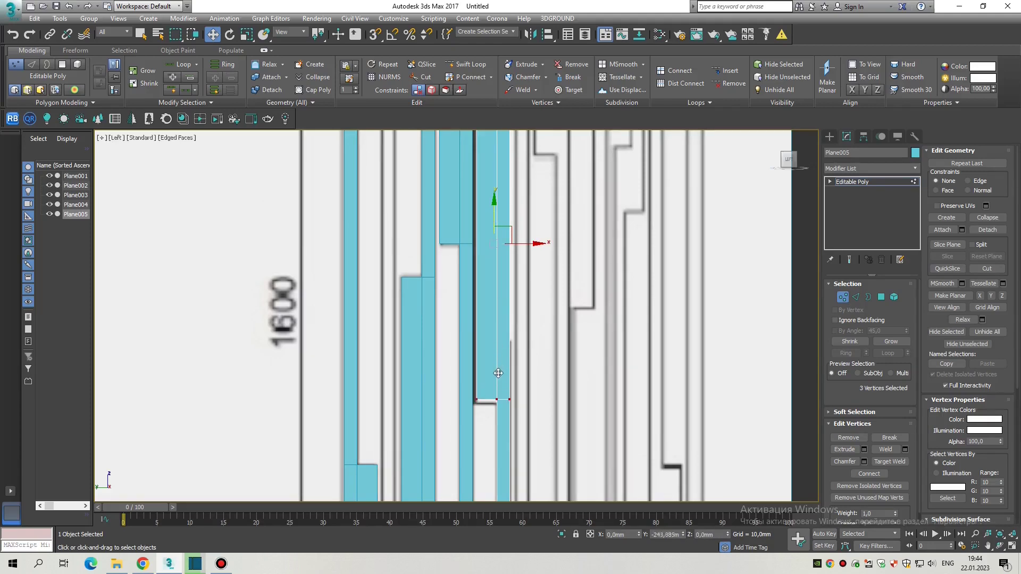
scroll(499, 349, up, 4)
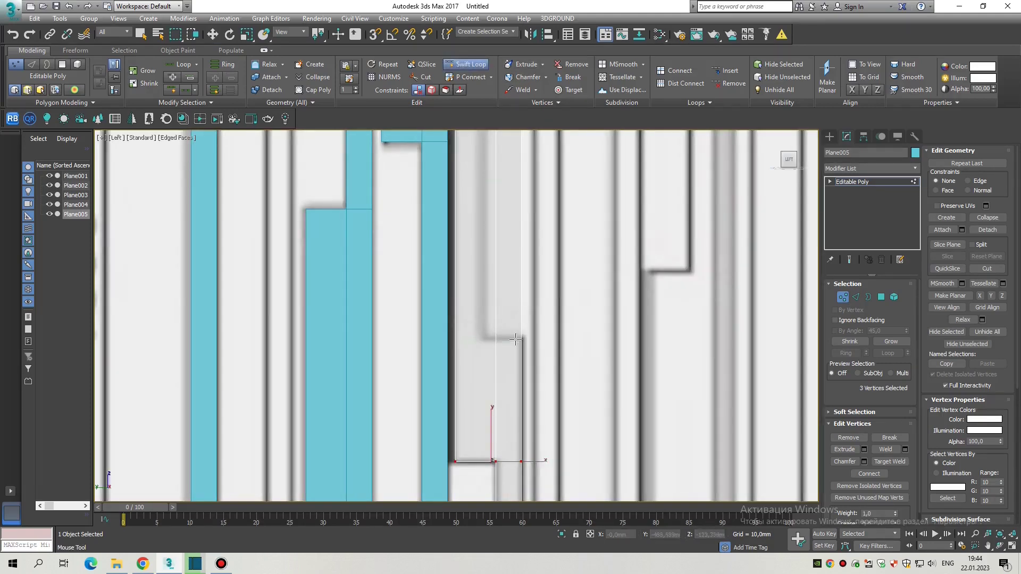
Step: Insert horizontal loops at the fourth panel's remaining steps and shift its upper vertical edge to the step's inner line
mouse_move(505, 326)
middle_down()
mouse_move(505, 290)
mouse_move(506, 340)
middle_up()
key(2)
scroll(506, 330, down, 3)
scroll(499, 240, up, 3)
click(500, 227)
scroll(497, 226, up, 3)
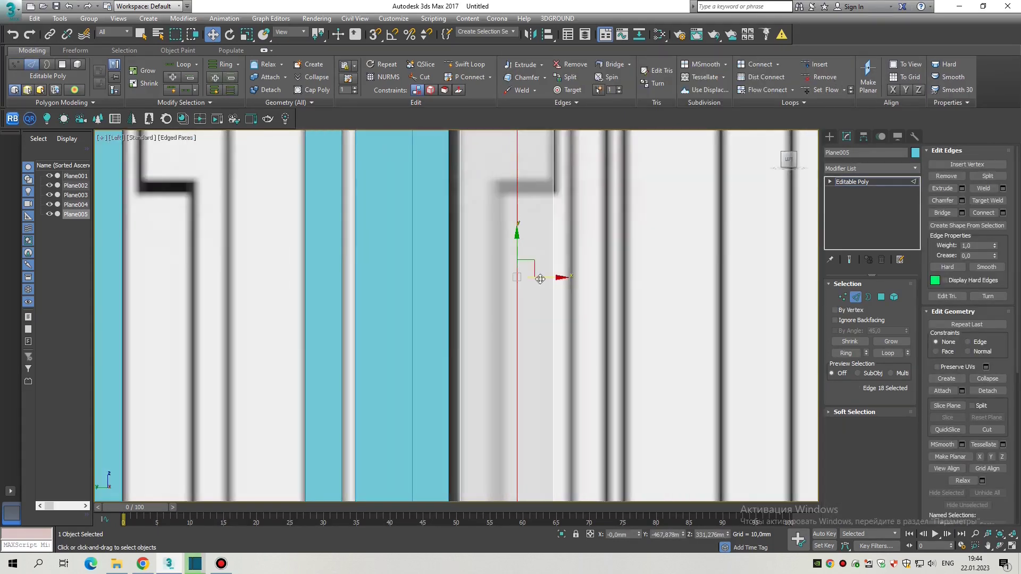
scroll(523, 283, down, 4)
scroll(517, 138, up, 4)
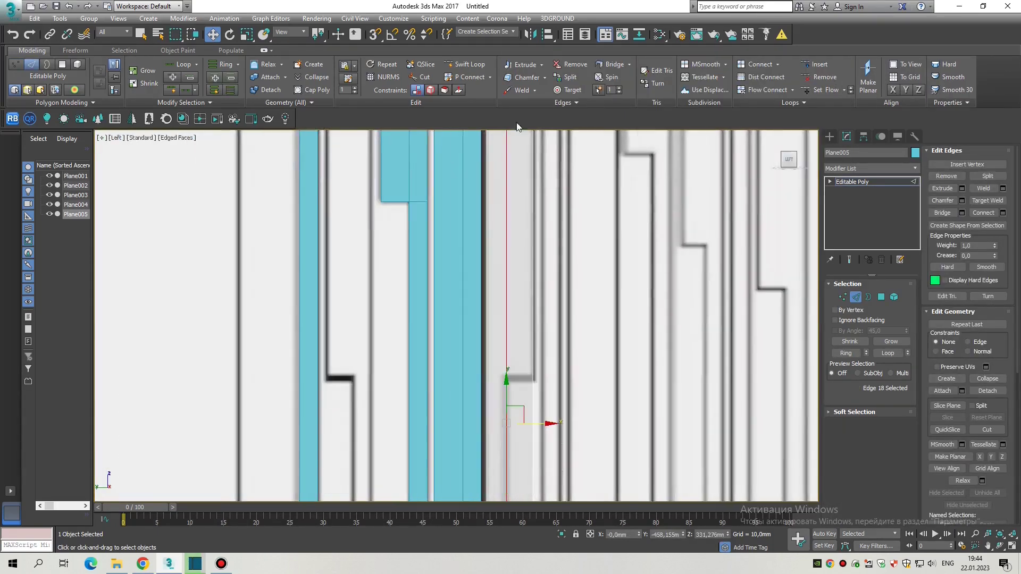
middle_drag(528, 378, 510, 239)
Step: Delete the fourth panel's polygons that lie outside the stepped outline in the blueprint
key(4)
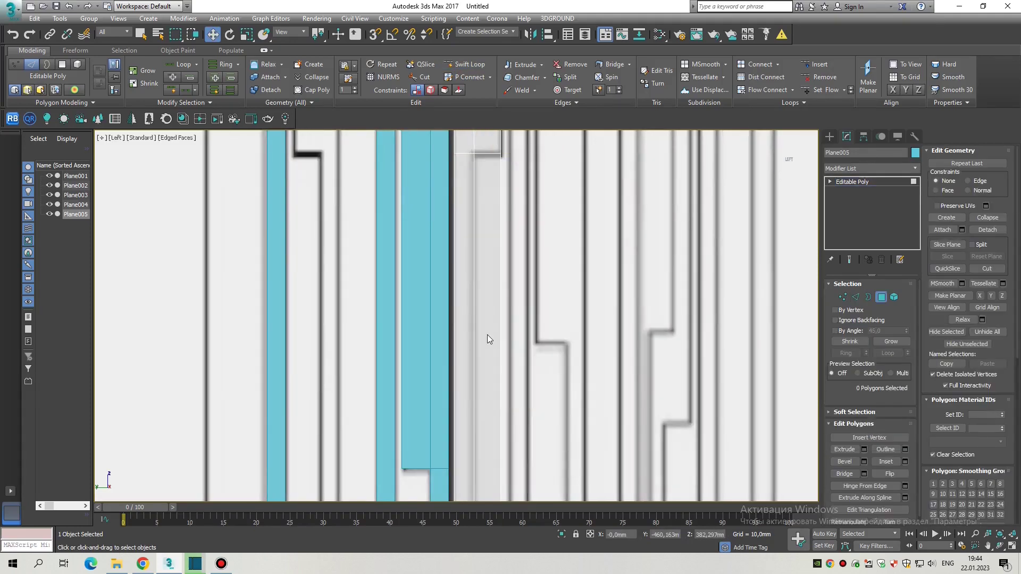
scroll(494, 412, down, 3)
scroll(515, 381, up, 3)
scroll(480, 362, up, 2)
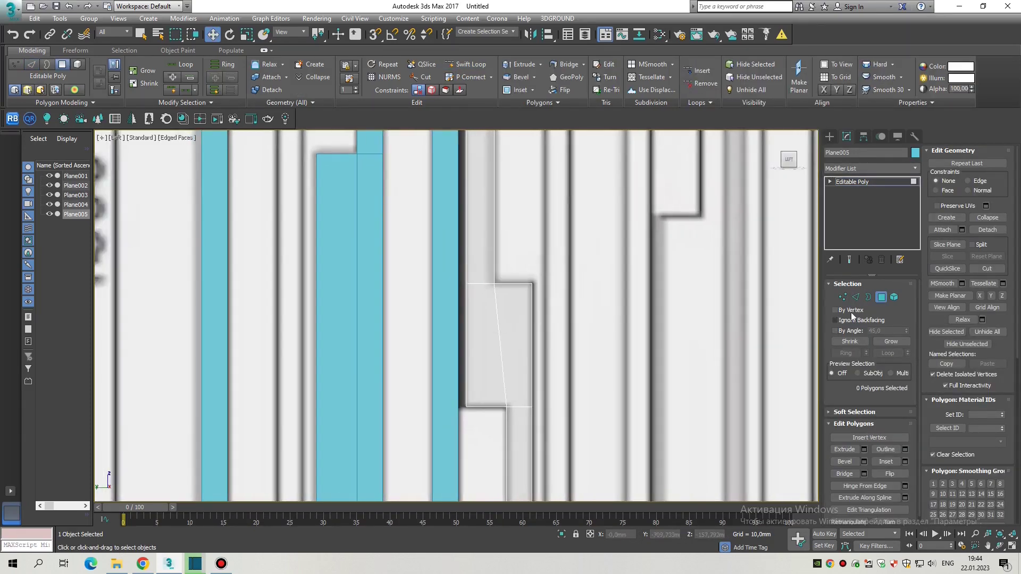
scroll(610, 296, down, 6)
scroll(562, 366, up, 4)
click(881, 297)
middle_drag(566, 133, 495, 90)
scroll(448, 308, up, 4)
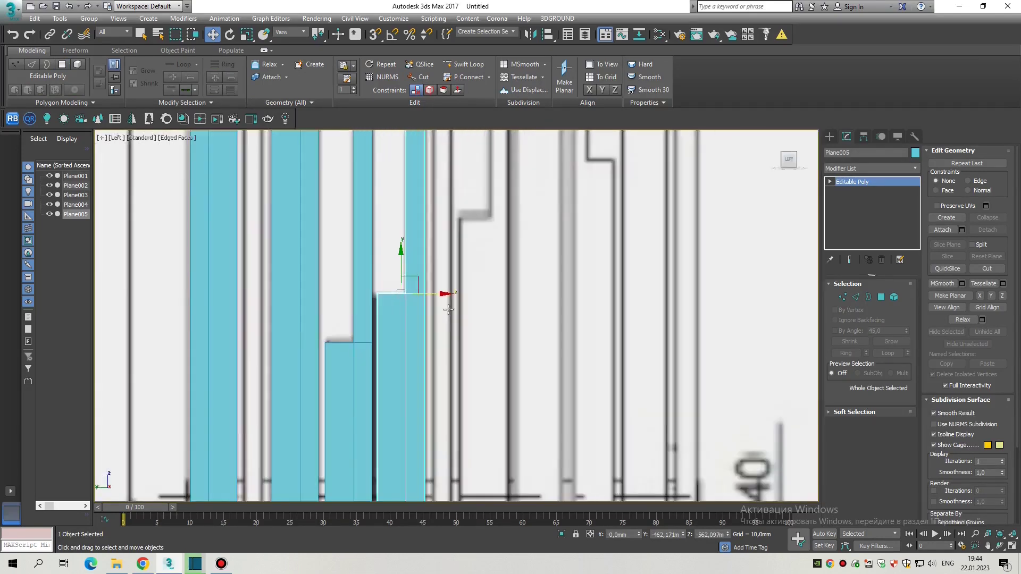
Step: Clone the fourth panel onto the next wide element on its right to make a fifth panel
drag(435, 295, 520, 320)
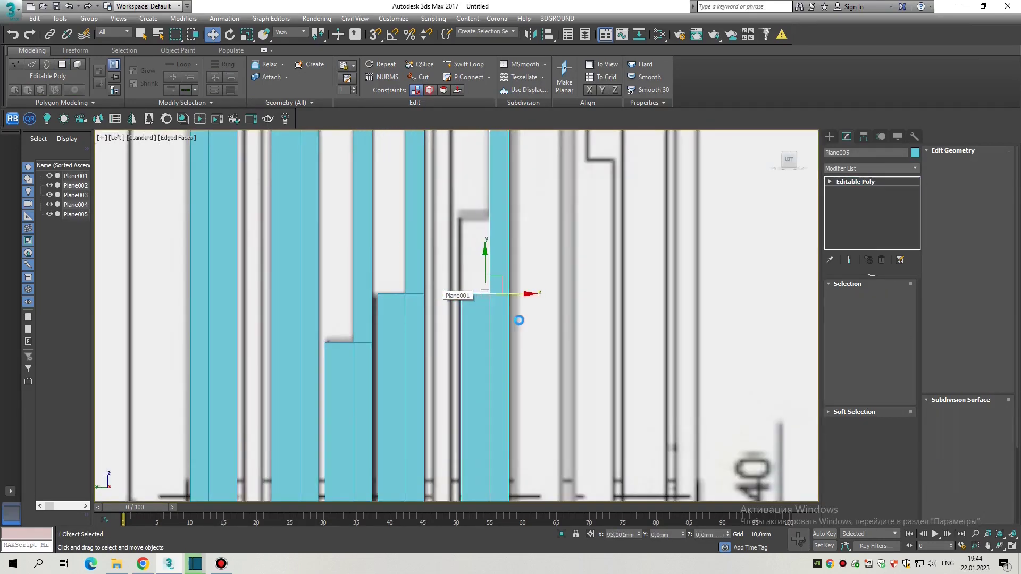
click(513, 325)
scroll(520, 239, down, 3)
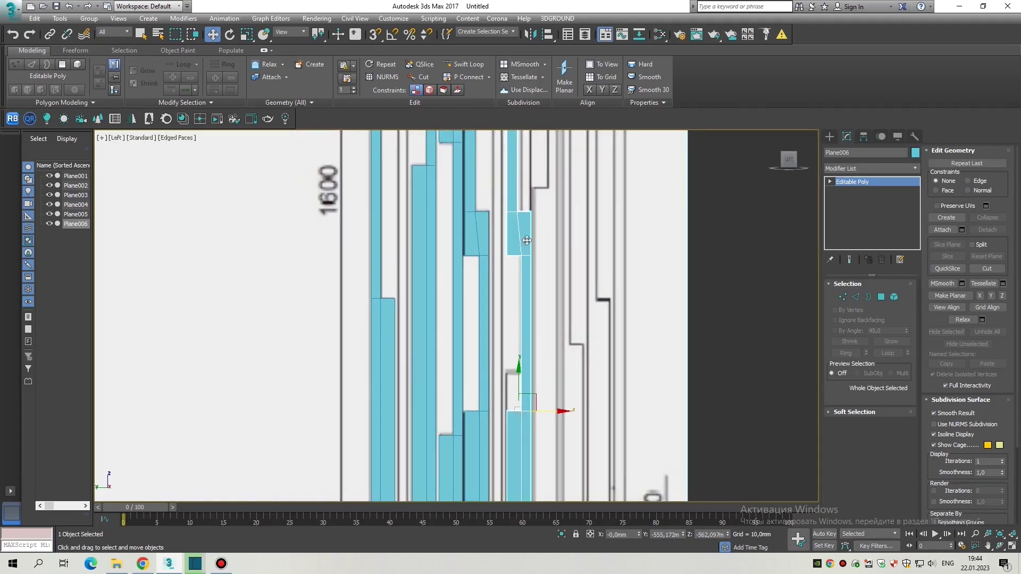
Step: Move the fifth panel's three lower step vertices up to the matching step line in the blueprint
key(1)
scroll(475, 361, up, 2)
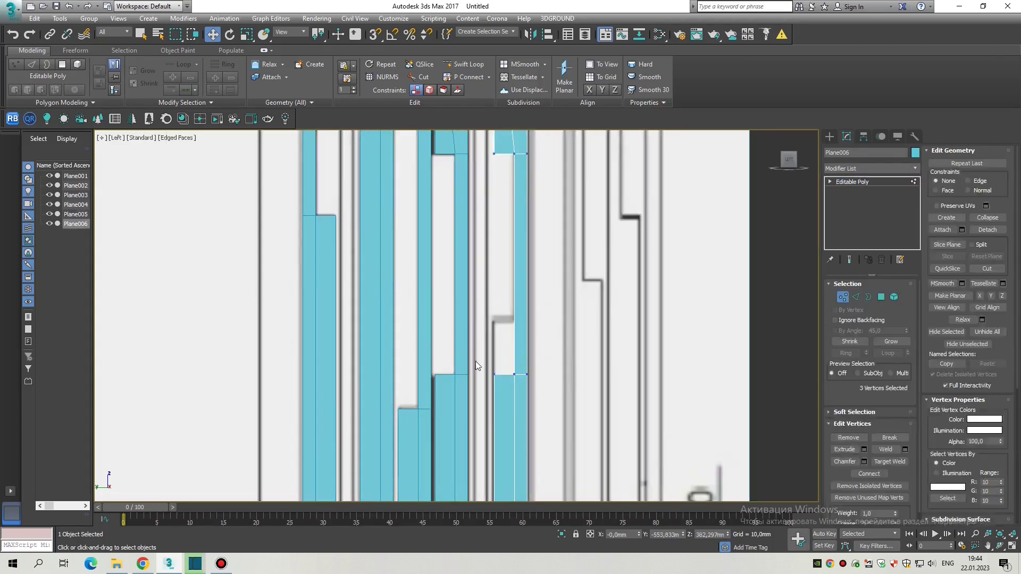
scroll(476, 361, up, 2)
scroll(490, 323, down, 2)
scroll(489, 323, up, 2)
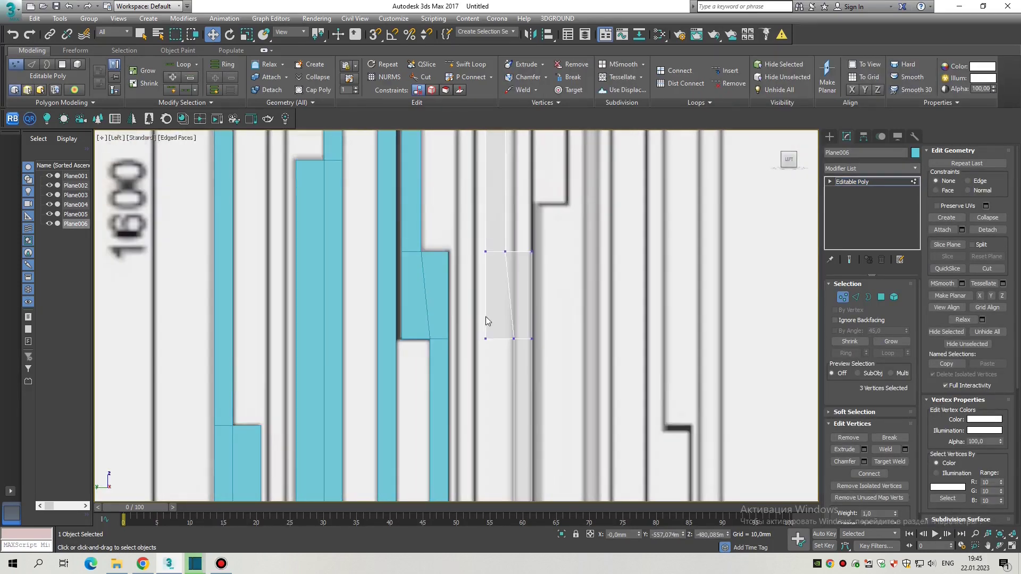
Step: Move both vertex rows of the fifth panel's middle block up, setting the bottom row on the blueprint's upper step line
middle_drag(490, 323, 478, 420)
scroll(501, 357, down, 1)
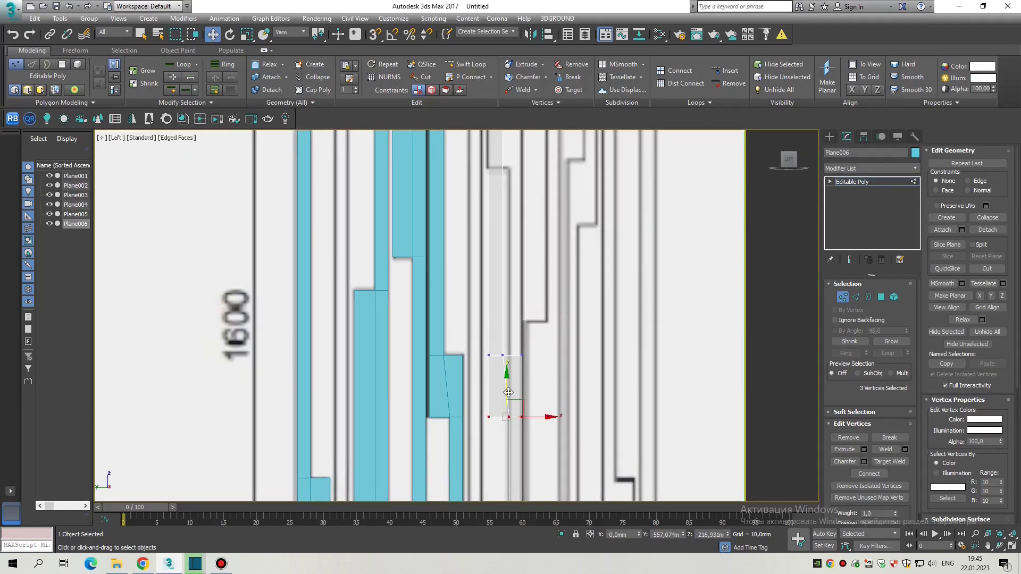
drag(506, 335, 508, 162)
middle_drag(507, 162, 512, 325)
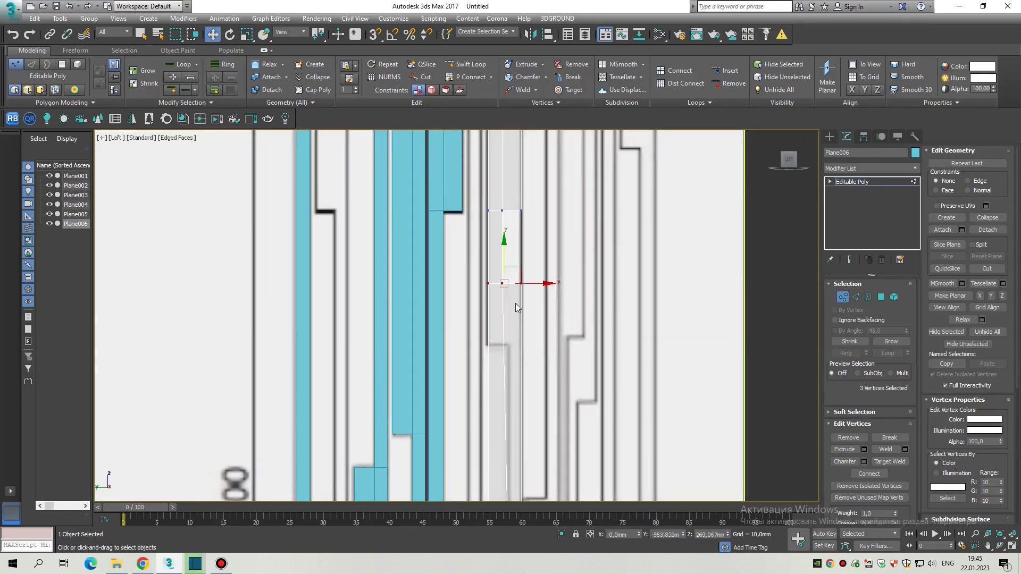
middle_drag(508, 258, 513, 57)
drag(439, 393, 565, 446)
middle_drag(525, 169, 526, 310)
click(556, 292)
Step: Extend the fifth panel's middle edge above the block to its right border with vertex snapping to close the gap
scroll(556, 291, up, 2)
middle_drag(532, 395, 508, 392)
key(2)
click(507, 392)
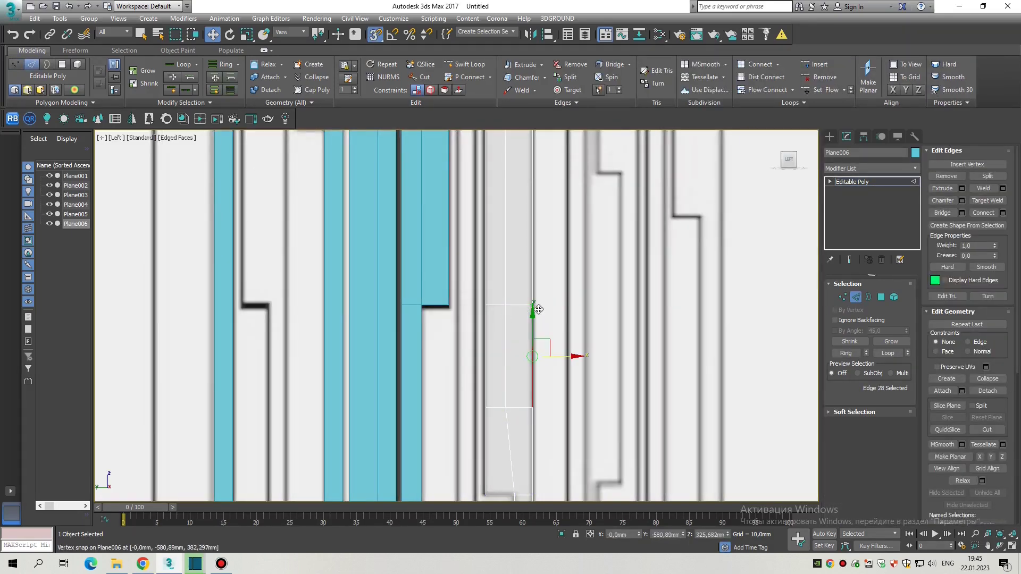
key(1)
middle_drag(503, 411, 496, 381)
key(2)
ctrl+click(495, 270)
scroll(531, 301, down, 3)
key(s)
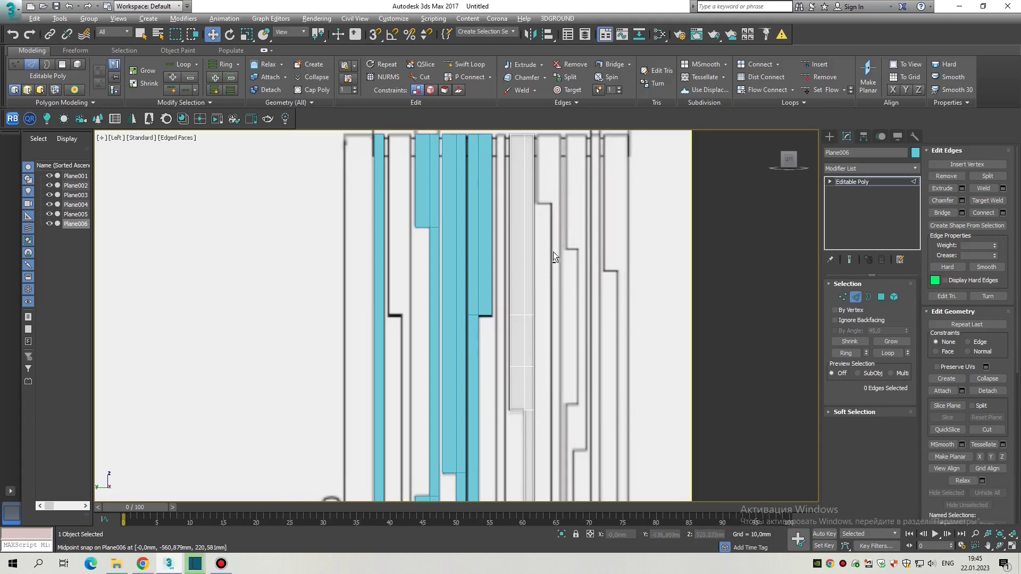
Step: Remove the redundant horizontal edges crossing the fifth panel above its upper step
key(2)
scroll(520, 318, down, 3)
middle_drag(520, 318, 558, 333)
scroll(525, 287, up, 5)
key(2)
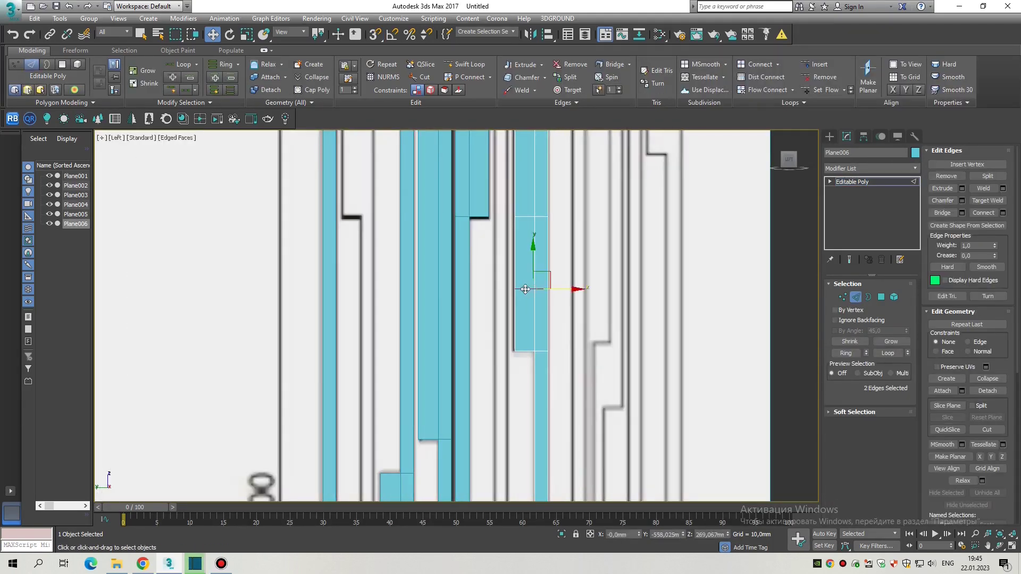
key(2)
scroll(556, 339, down, 3)
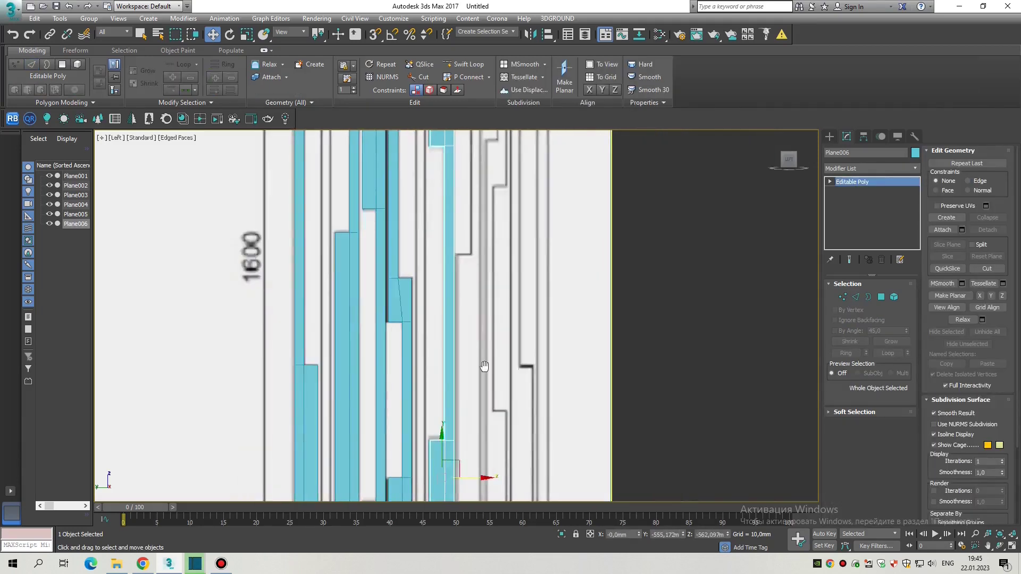
Step: Clone the fifth panel onto the next element on its right to make a sixth panel
scroll(463, 336, up, 3)
shift+drag(463, 336, 468, 340)
click(512, 328)
Step: Move the sixth panel's three lower step vertices up to the lower step line in the blueprint
scroll(469, 381, up, 4)
scroll(468, 381, down, 2)
key(1)
scroll(483, 337, down, 3)
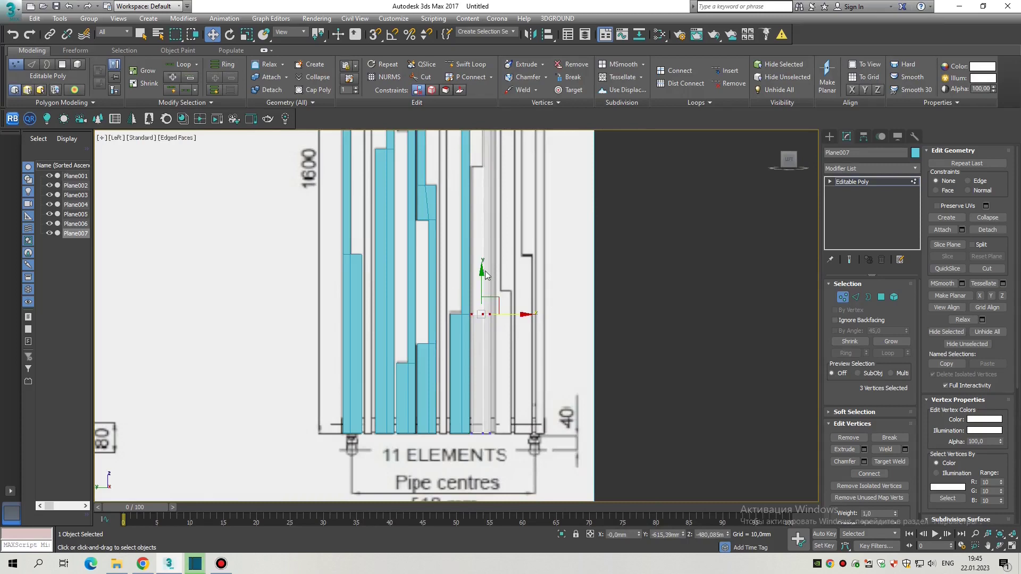
scroll(522, 335, up, 3)
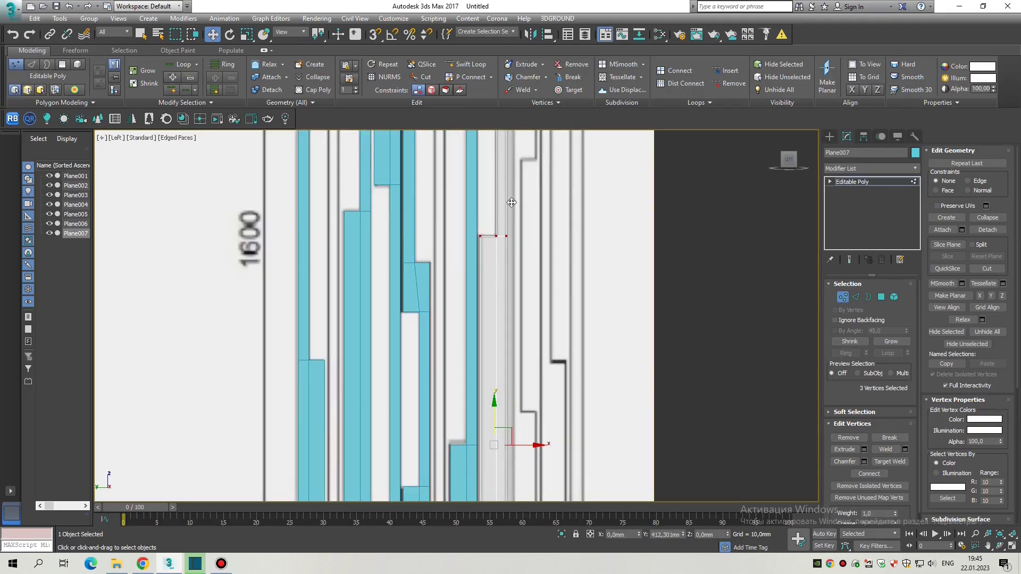
scroll(511, 203, down, 2)
scroll(513, 304, up, 3)
Step: Move the sixth panel's row of upper vertices onto the upper step line in the blueprint
drag(471, 324, 512, 291)
scroll(504, 314, down, 2)
click(499, 332)
scroll(499, 332, up, 4)
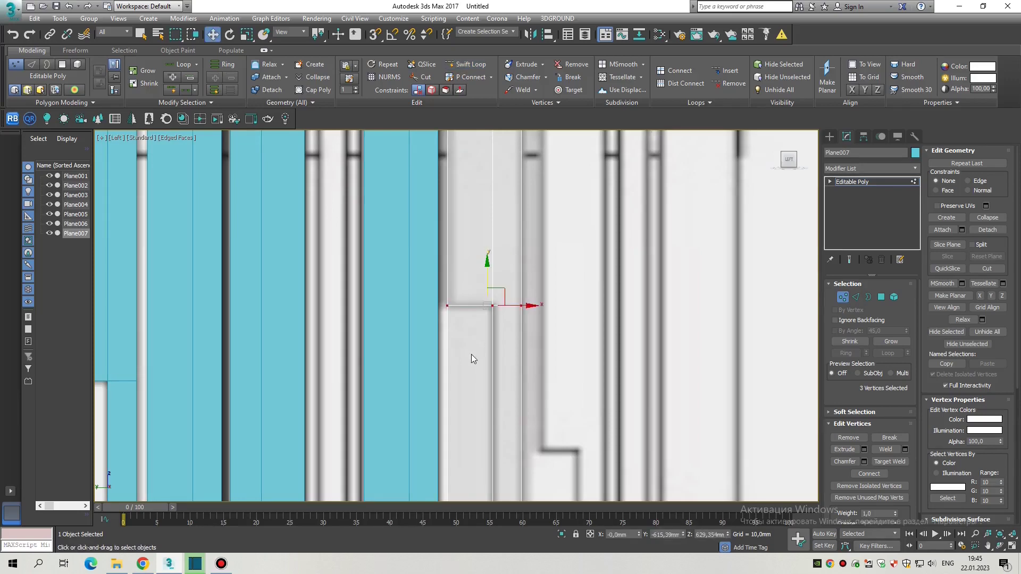
Step: Delete the sixth panel's surplus polygon below the upper step, outside the blueprint outline
key(4)
scroll(472, 355, down, 3)
scroll(489, 318, up, 2)
click(519, 482)
middle_drag(520, 483, 531, 379)
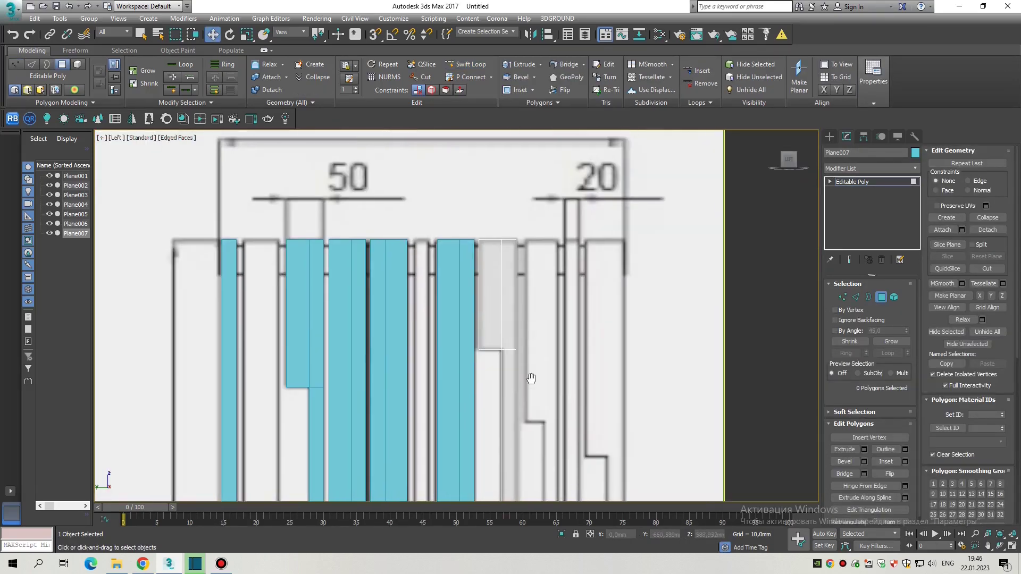
Step: Remove the redundant horizontal edge crossing the sixth panel's narrow middle section
scroll(529, 404, down, 2)
scroll(550, 300, up, 4)
key(2)
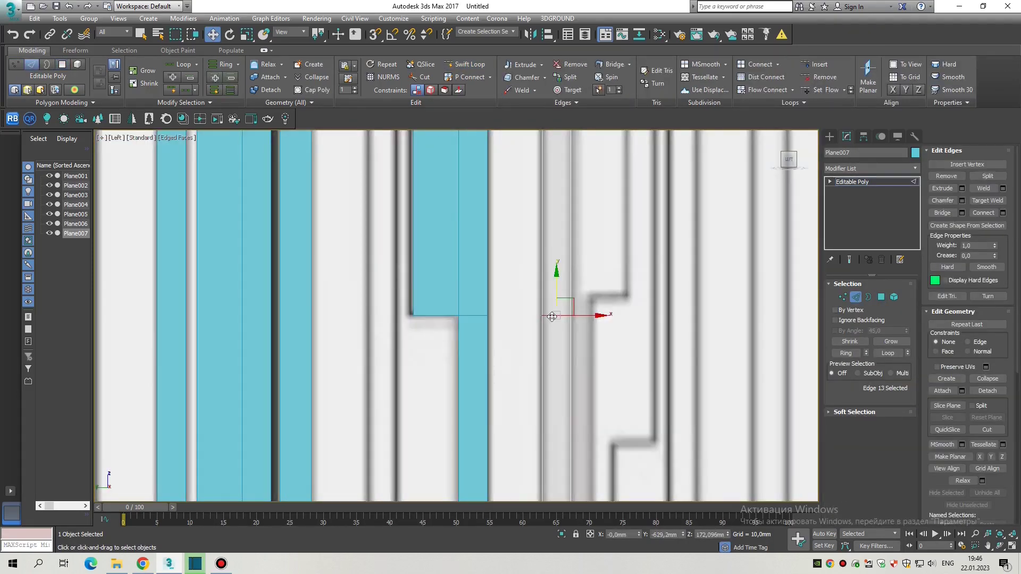
scroll(556, 297, down, 3)
key(2)
Step: Clone the sixth panel onto the next element on its right to make a seventh panel
scroll(481, 327, up, 4)
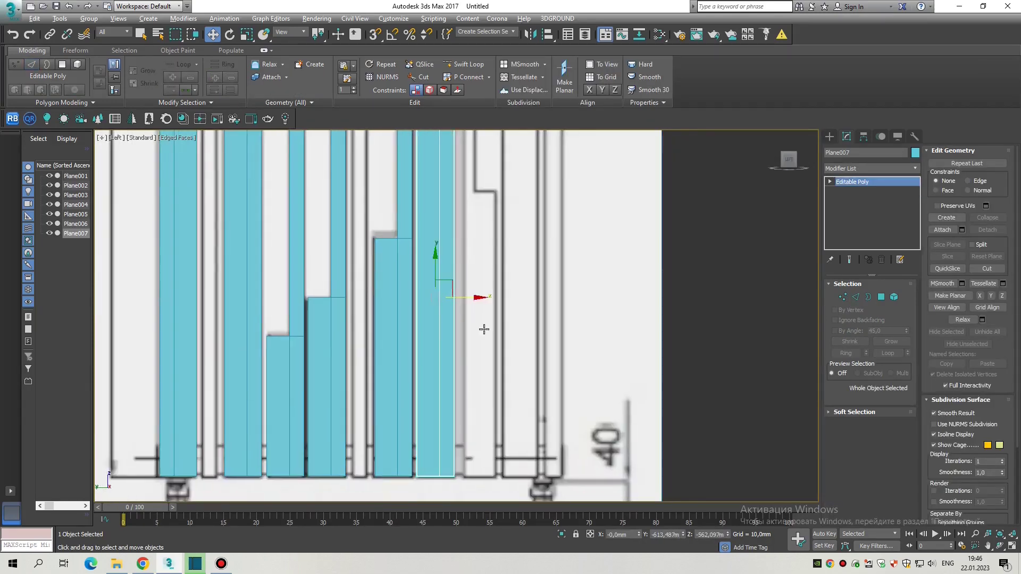
drag(461, 299, 504, 310)
click(512, 326)
Step: Insert a horizontal loop at the seventh panel's lowest step and raise its next step vertices to the step line above
scroll(497, 319, up, 3)
key(2)
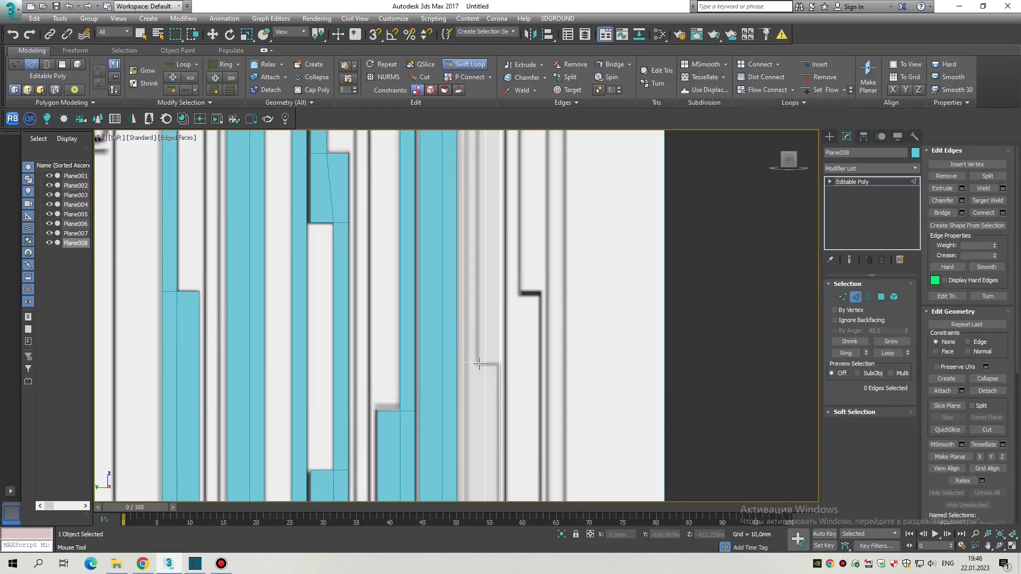
scroll(534, 252, down, 3)
middle_drag(501, 286, 475, 372)
key(1)
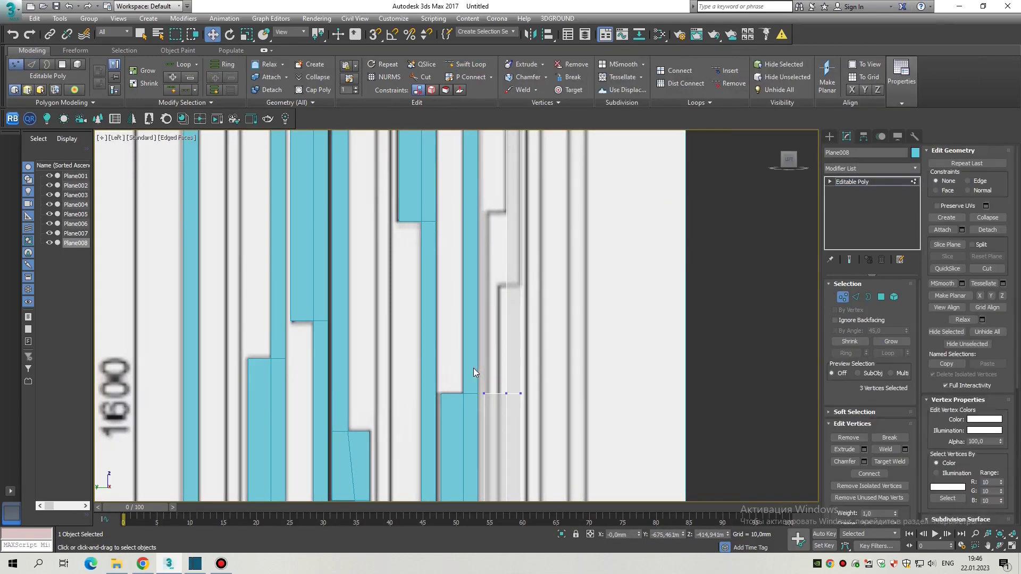
scroll(505, 362, up, 2)
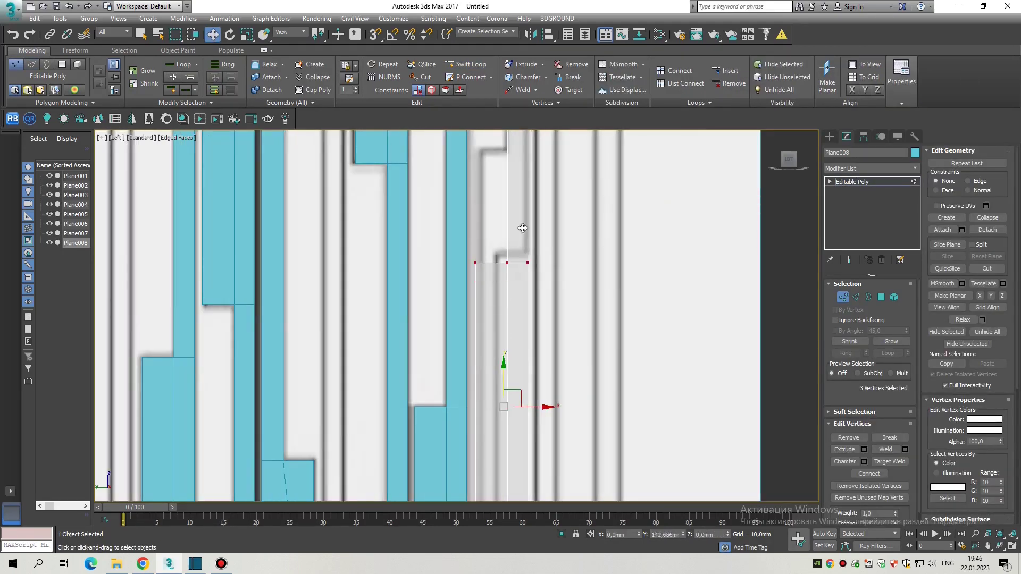
scroll(477, 372, down, 3)
scroll(477, 372, up, 2)
Step: Extend the seventh panel's middle edge sideways with vertex snapping to fill the middle block, and weld the overlapping vertices
middle_drag(477, 372, 508, 360)
key(2)
scroll(502, 359, down, 2)
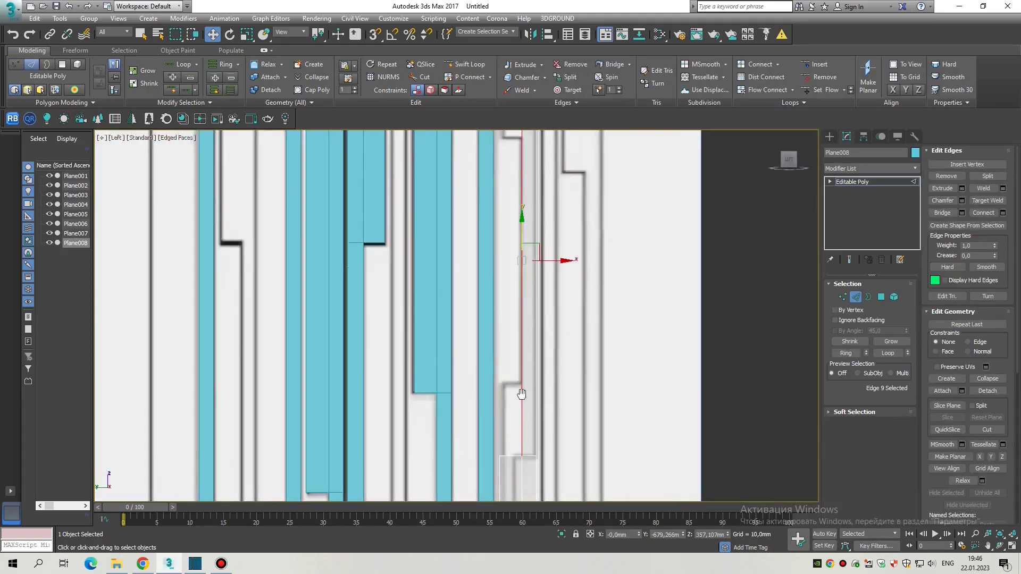
middle_drag(543, 363, 550, 320)
key(s)
key(1)
click(882, 449)
middle_drag(553, 467, 551, 349)
key(s)
Step: Delete the seventh panel's polygons that fall outside the stepped outline in the blueprint
key(4)
click(538, 361)
scroll(539, 400, down, 2)
click(539, 400)
mouse_move(537, 411)
middle_down()
mouse_move(538, 474)
mouse_move(511, 223)
middle_up()
scroll(496, 196, down, 3)
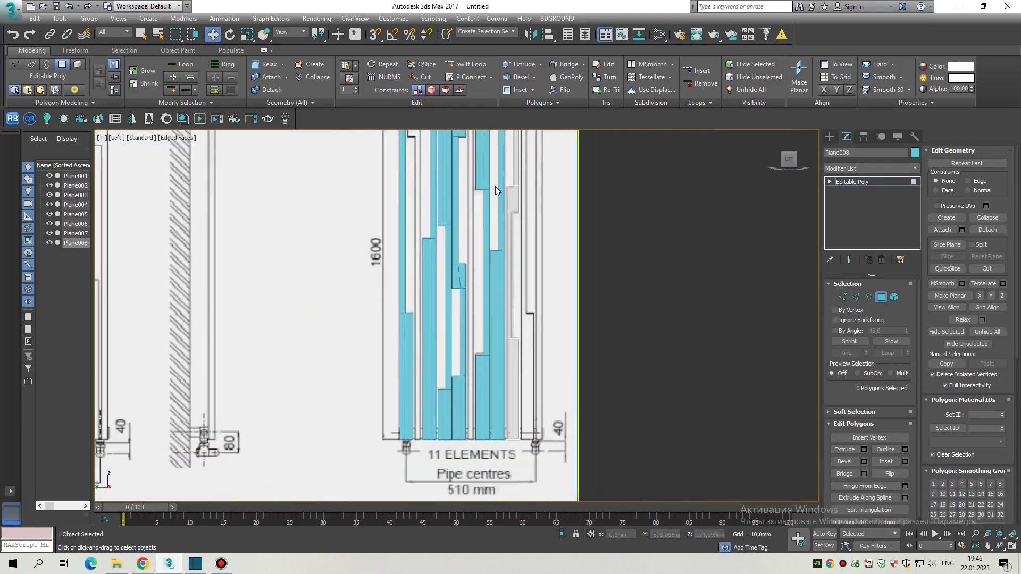
scroll(523, 452, up, 5)
Step: Shift the seventh panel's left border edges onto the element's left line in the blueprint
key(2)
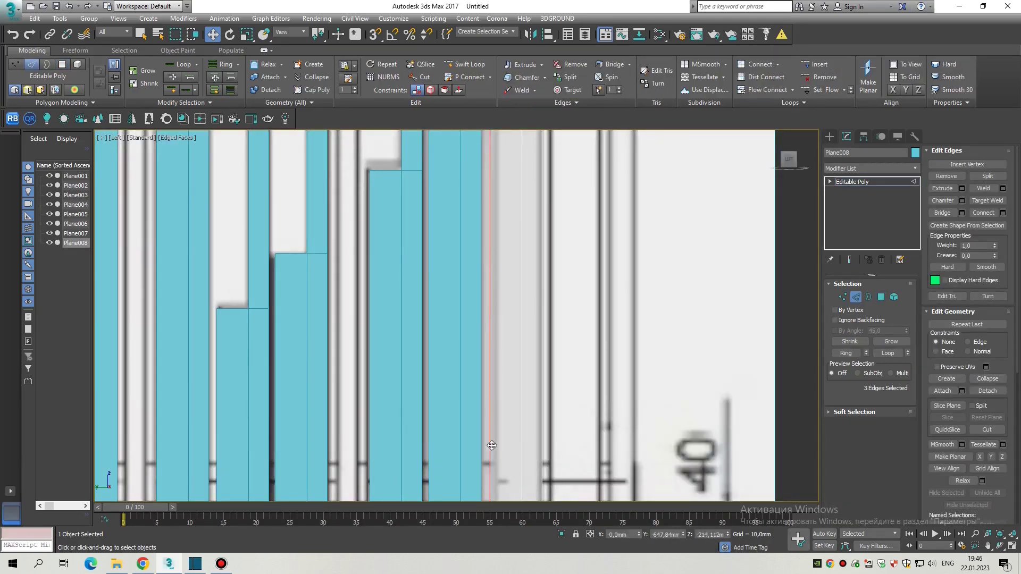
scroll(491, 445, down, 4)
scroll(531, 372, up, 5)
drag(502, 353, 508, 352)
scroll(510, 367, down, 4)
scroll(511, 340, up, 2)
Step: Align the seventh panel's middle vertical edges with the inner line of its lower steps
ctrl+click(510, 340)
scroll(506, 418, down, 2)
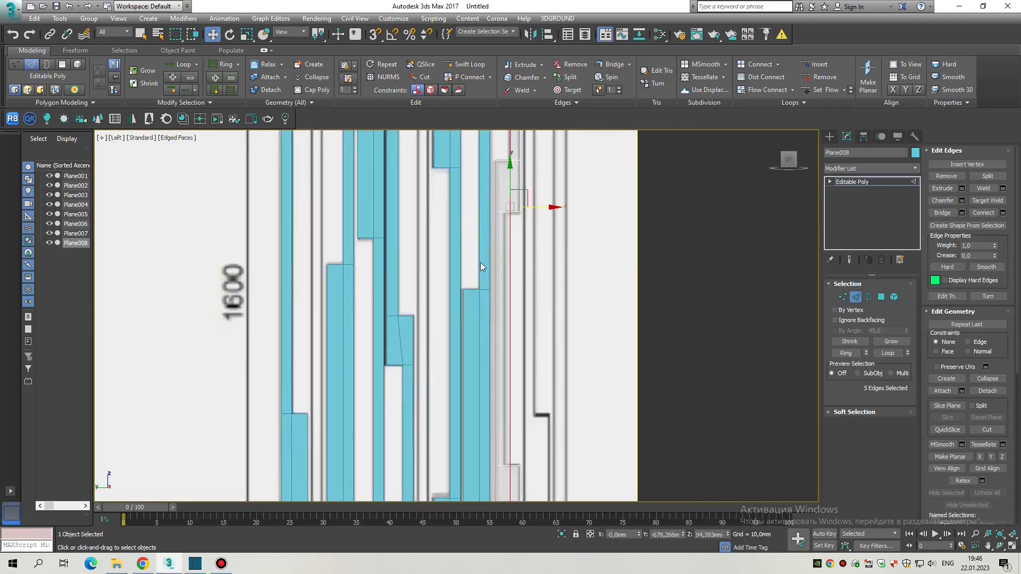
scroll(532, 239, up, 5)
scroll(551, 238, down, 3)
click(563, 295)
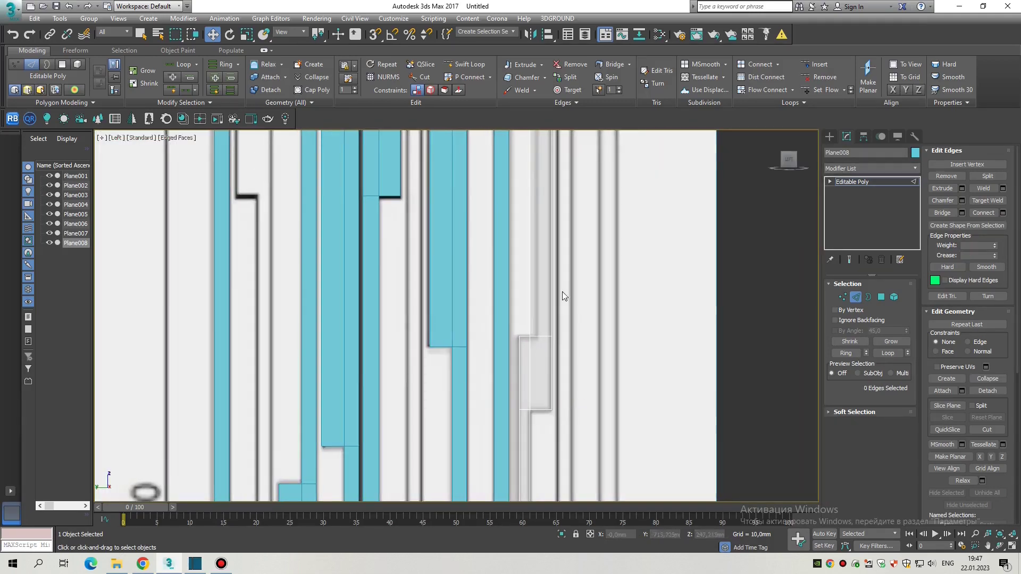
Step: Shift the seventh panel's two upper middle vertical edges right to the inner line of the upper step
scroll(531, 329, up, 2)
scroll(518, 365, up, 2)
click(515, 366)
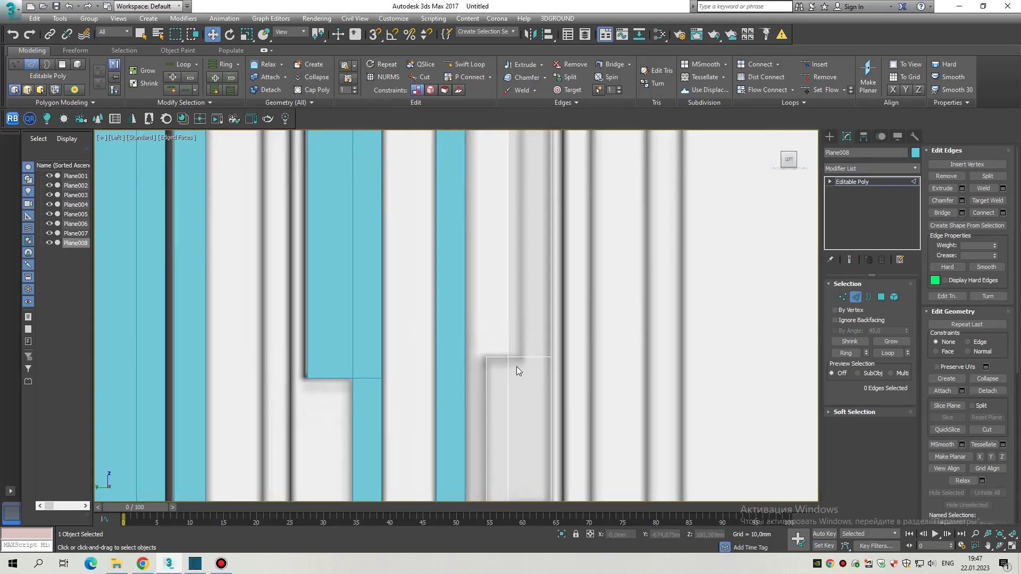
scroll(510, 325, down, 2)
ctrl+click(509, 266)
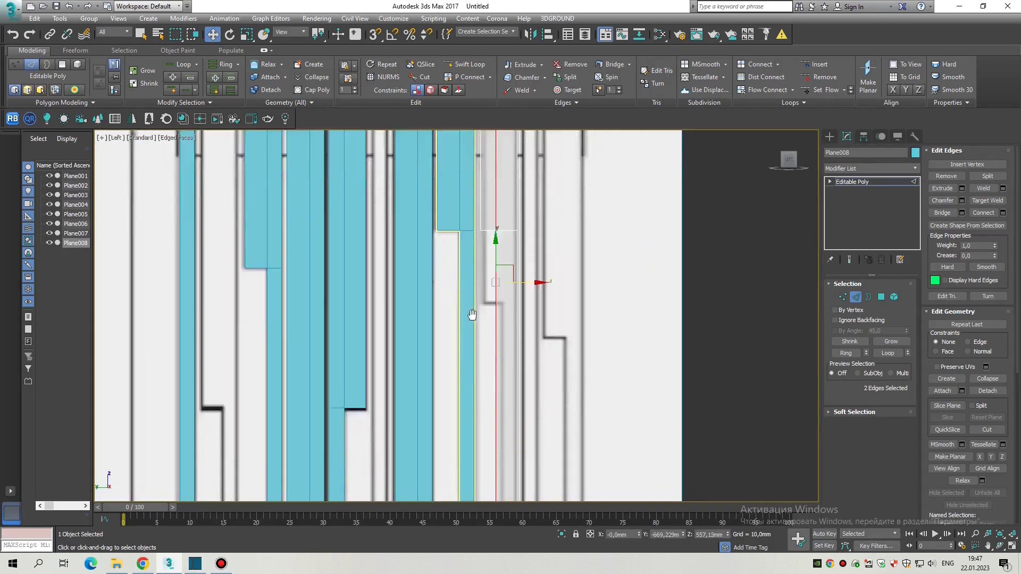
scroll(539, 160, up, 3)
scroll(548, 329, down, 5)
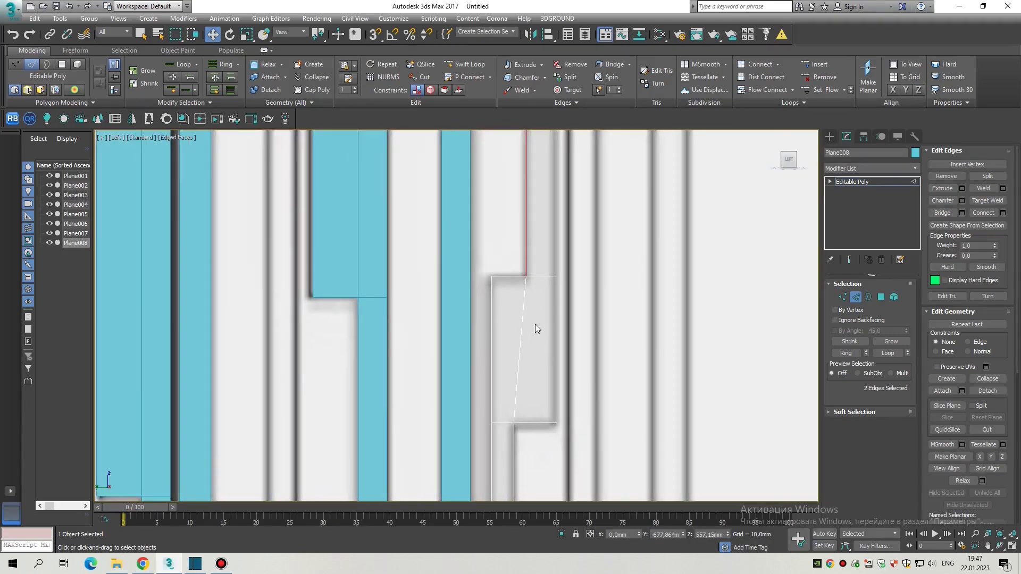
scroll(520, 264, up, 3)
scroll(529, 423, down, 5)
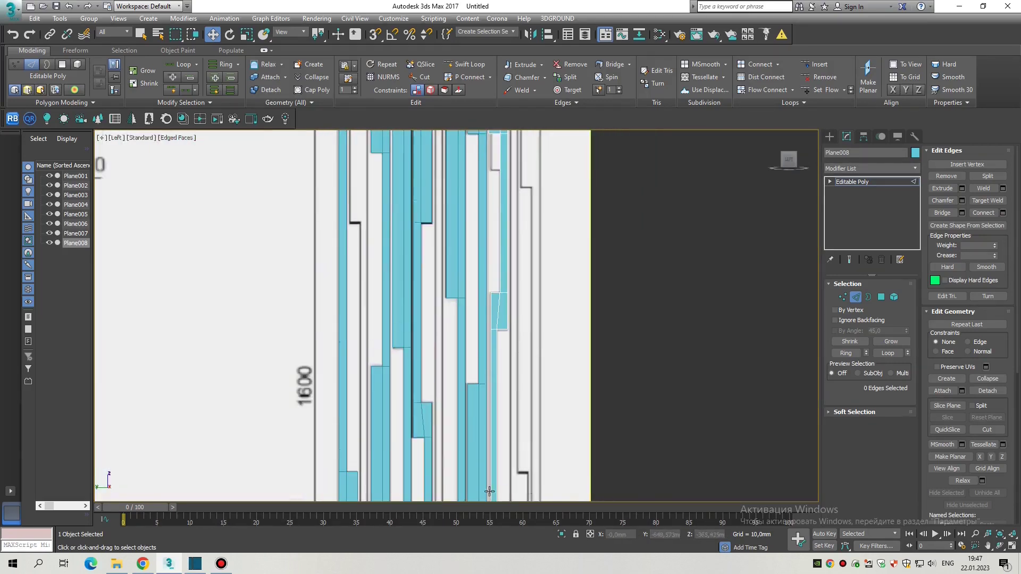
scroll(489, 206, up, 4)
click(489, 206)
scroll(526, 181, down, 2)
click(526, 177)
key(s)
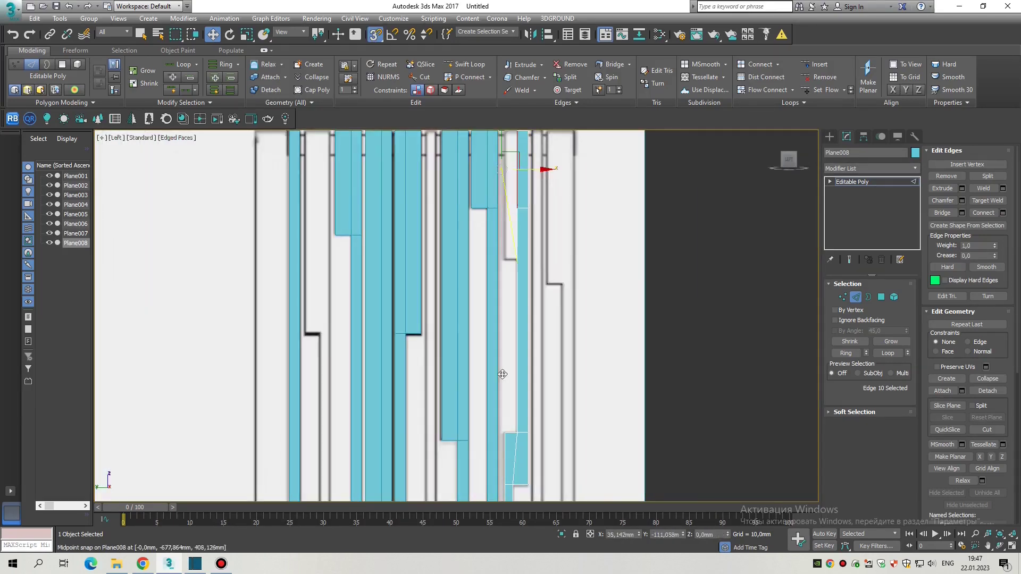
key(s)
Step: Lower the seventh panel's three upper step vertices to the matching step line in the blueprint
scroll(507, 181, up, 2)
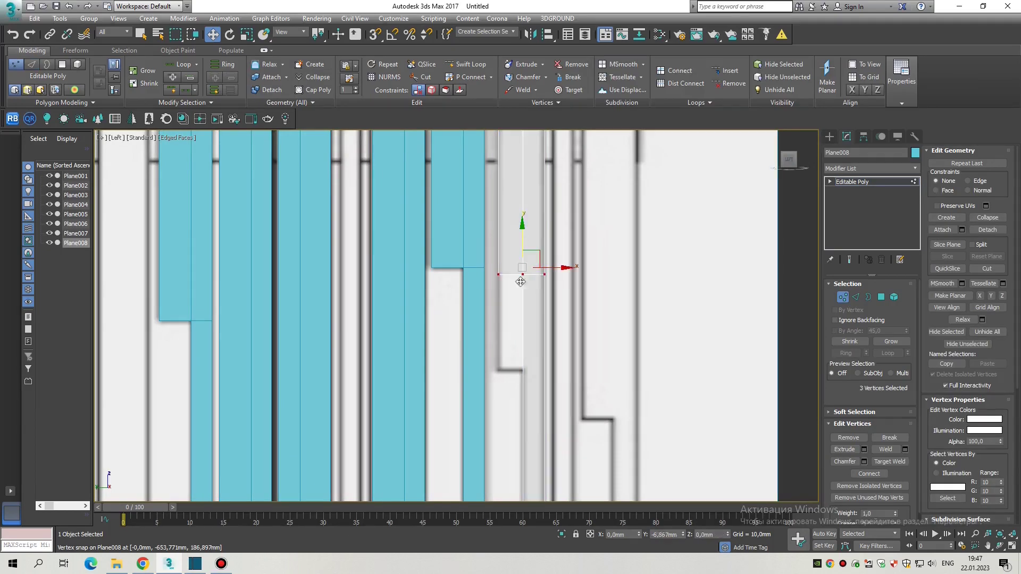
middle_drag(524, 176, 537, 265)
scroll(537, 265, up, 3)
click(545, 244)
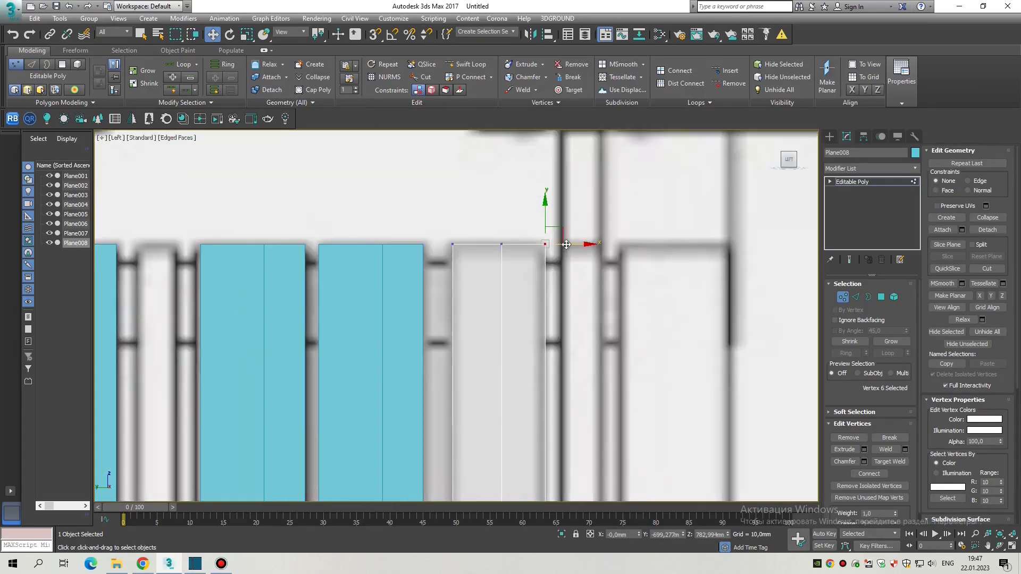
scroll(567, 266, down, 5)
key(1)
scroll(506, 289, up, 3)
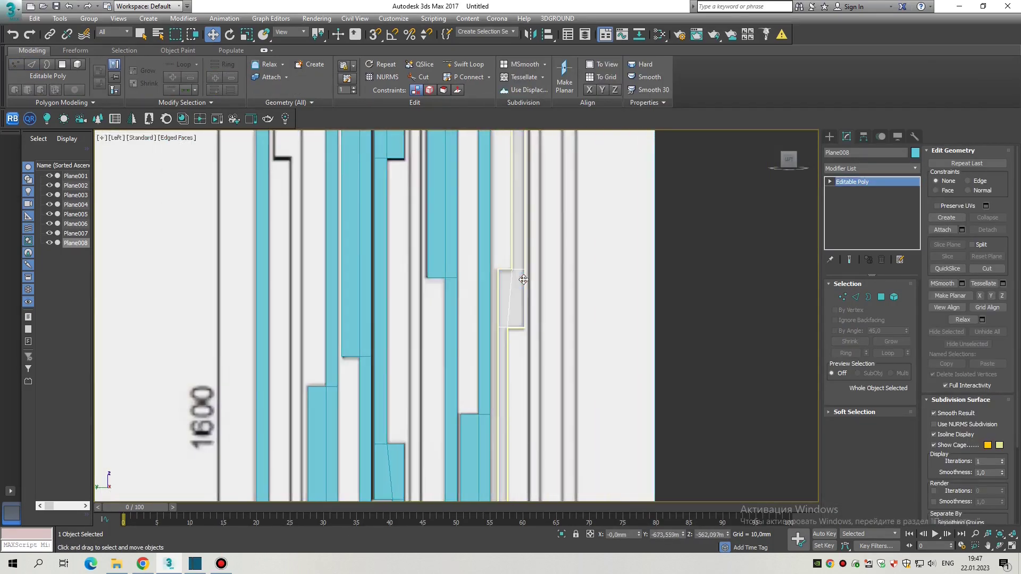
Step: Copy the seventh panel onto the second-to-last element and raise the copy's three lower step vertices to the blueprint's step line
scroll(506, 289, up, 4)
mouse_move(471, 255)
shift+mouse_down()
mouse_move(536, 255)
mouse_move(527, 276)
shift+mouse_up()
key(Return)
scroll(506, 281, down, 2)
key(1)
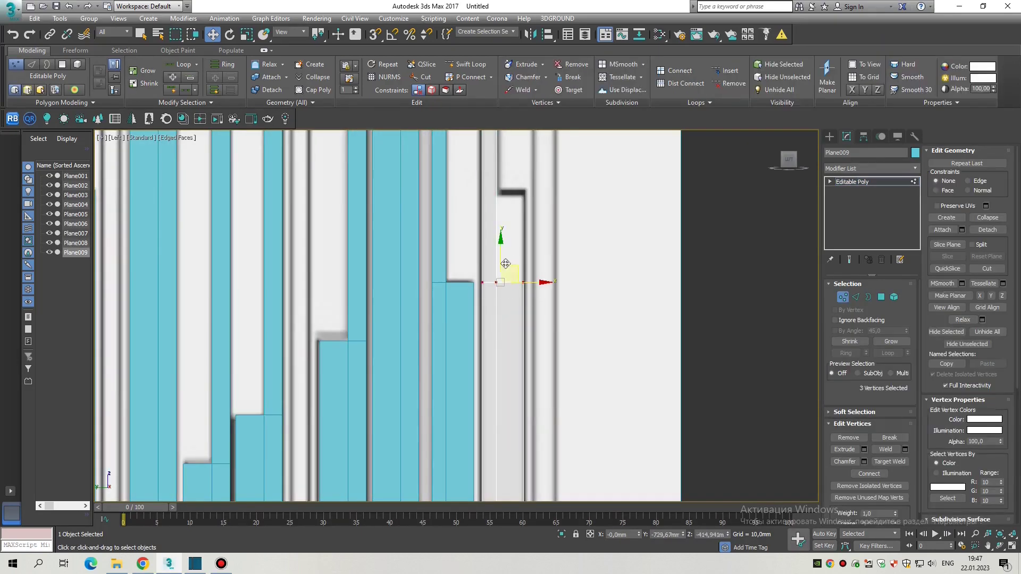
middle_drag(507, 173, 494, 369)
scroll(495, 326, up, 2)
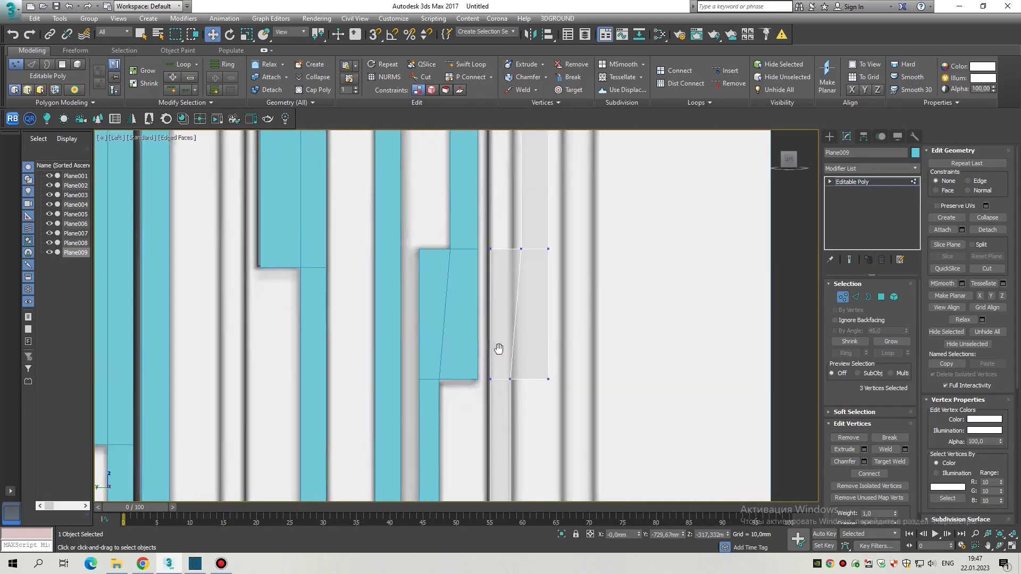
Step: Delete the eighth panel's middle step and upper strip polygons above its narrow left strip
click(517, 344)
middle_drag(518, 308, 517, 382)
scroll(510, 414, down, 2)
key(4)
scroll(532, 319, up, 1)
middle_drag(565, 141, 470, 376)
Step: Extend the top edge of the eighth panel's narrow strip up to the element's top line in the blueprint
key(2)
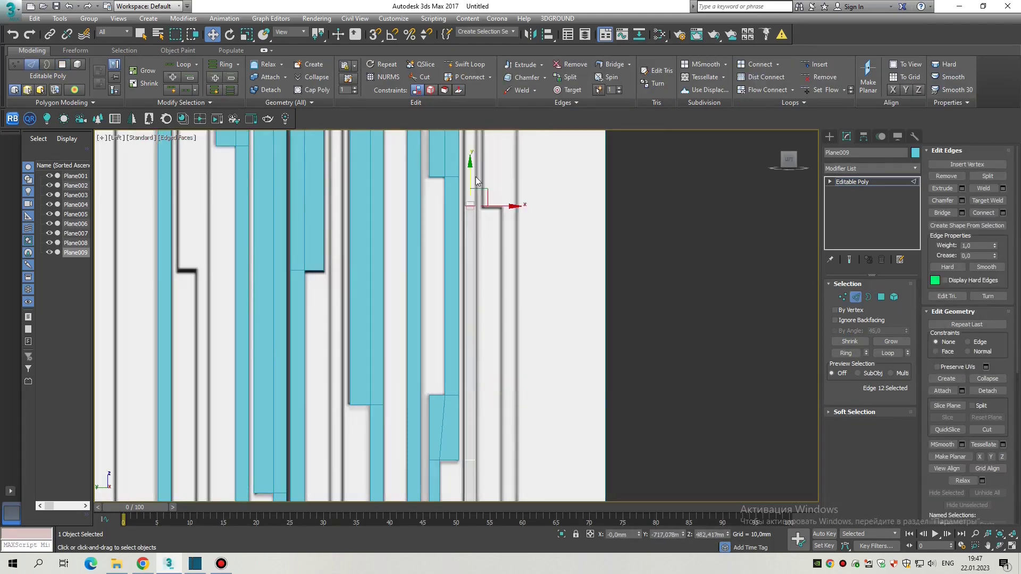
middle_drag(474, 180, 502, 359)
scroll(495, 219, up, 3)
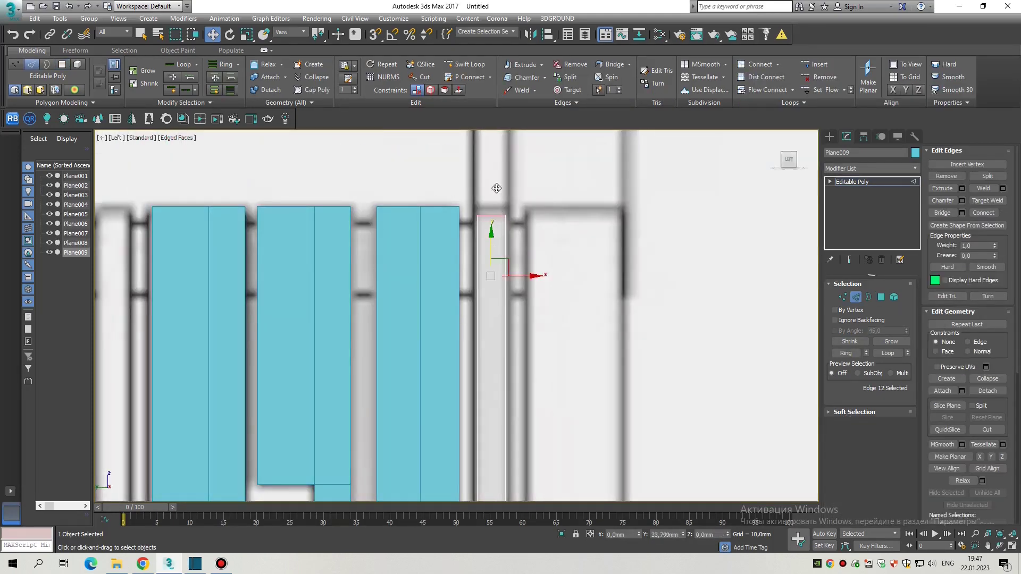
scroll(573, 314, down, 3)
scroll(502, 349, up, 3)
middle_drag(502, 349, 524, 330)
scroll(474, 336, up, 2)
key(2)
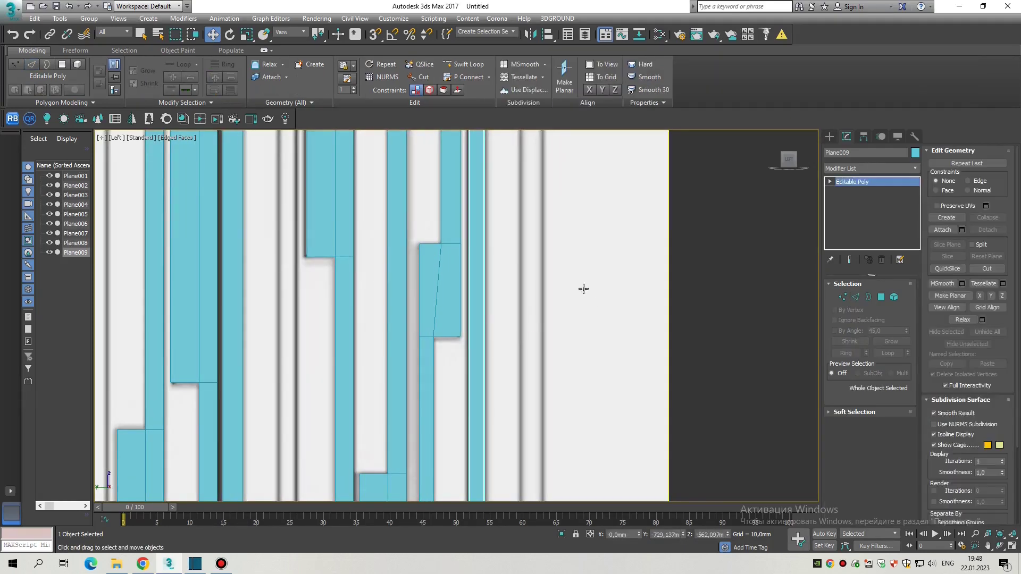
Step: Copy the eighth panel onto the last element at the right end of the 11-element blueprint
scroll(595, 300, down, 3)
scroll(519, 285, up, 3)
scroll(530, 405, down, 2)
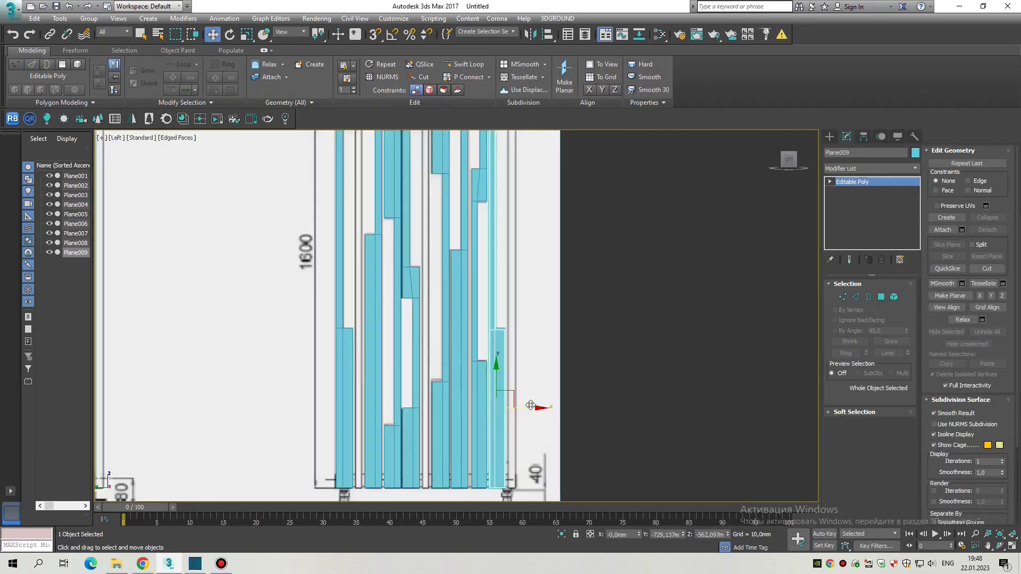
middle_drag(520, 248, 533, 294)
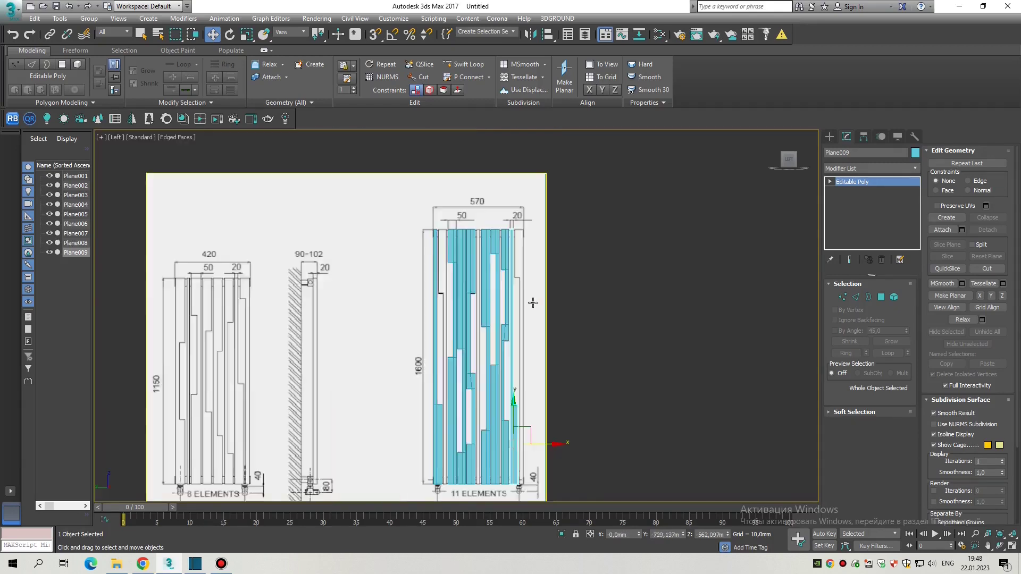
scroll(511, 390, up, 2)
scroll(510, 391, down, 2)
scroll(531, 409, up, 4)
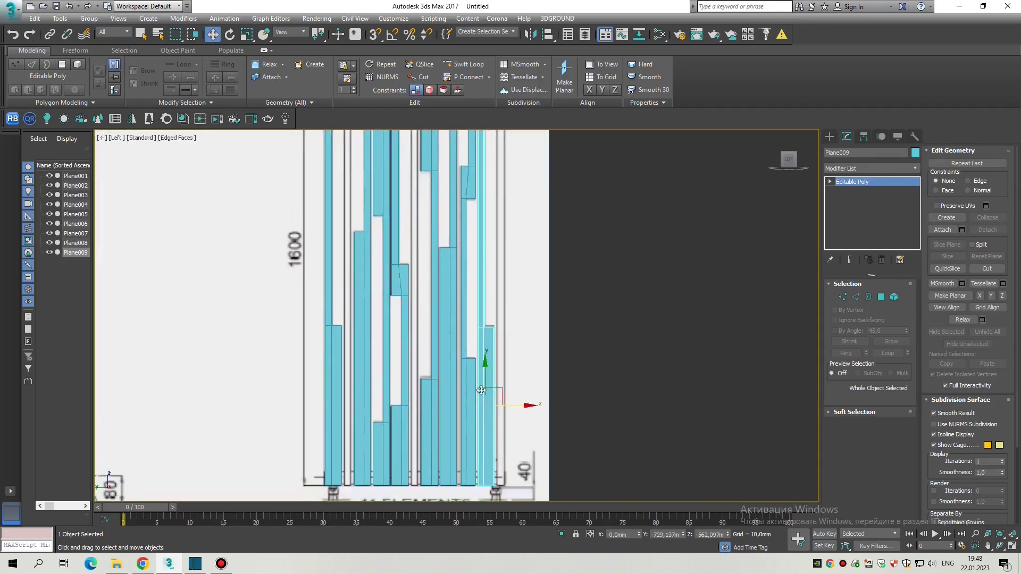
key(ctrl+v)
click(513, 327)
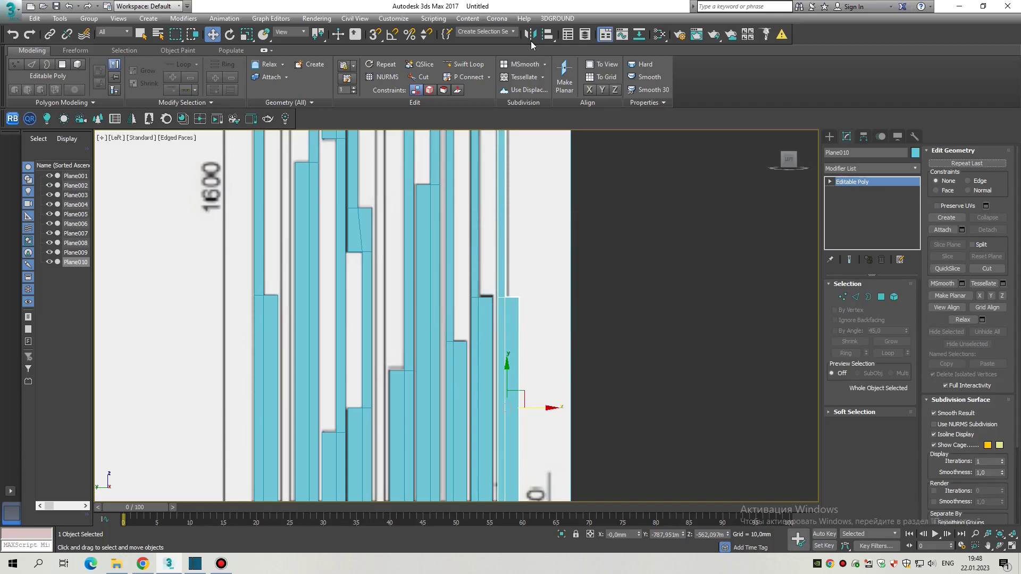
Step: Mirror the ninth panel on the Y axis with No Clone so its wide part is at the top
click(531, 34)
click(497, 244)
drag(511, 182, 722, 187)
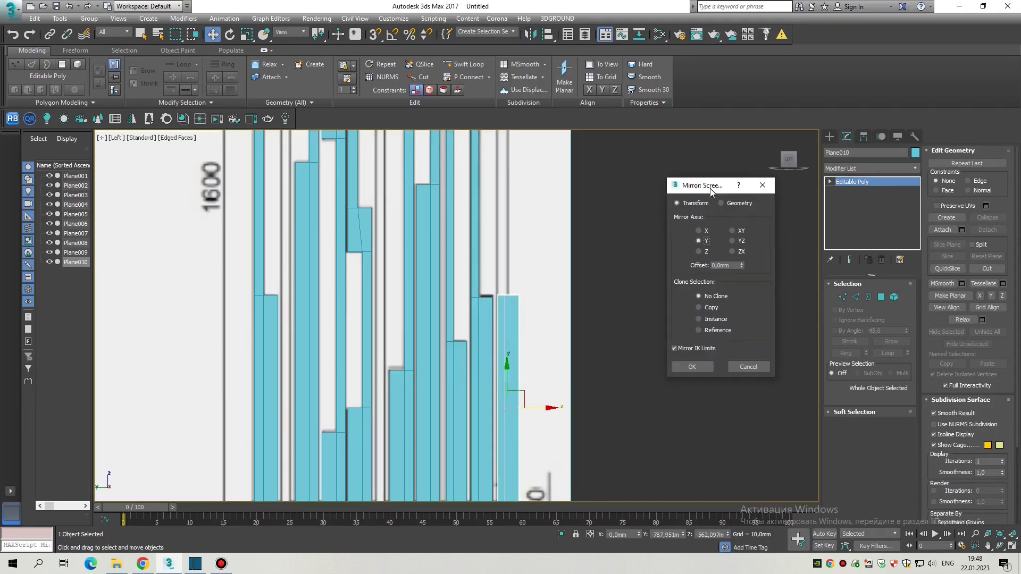
Step: Raise the mirrored ninth panel with vertex snapping so its top lines up with the eighth panel's top
key(s)
drag(507, 376, 567, 455)
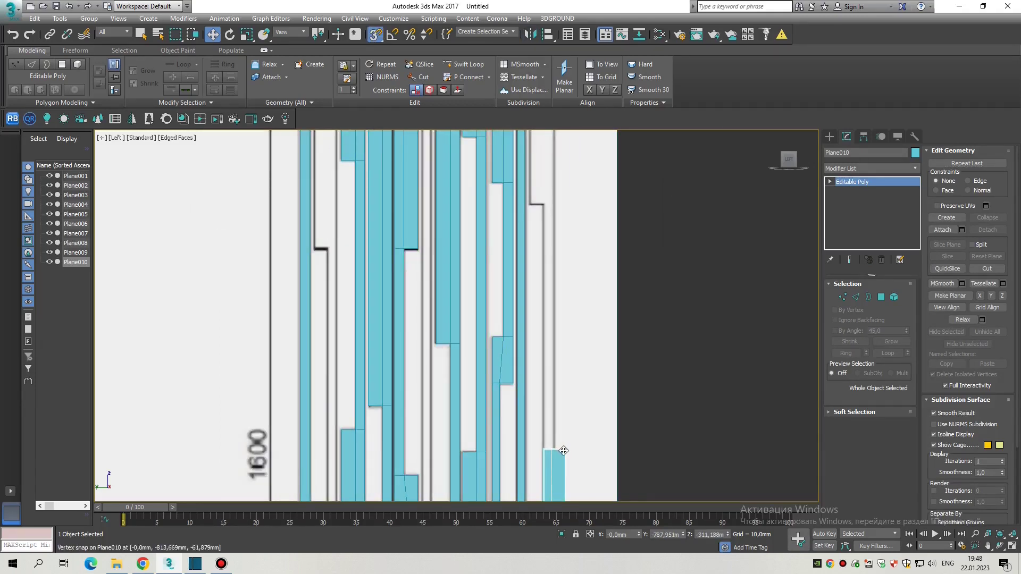
scroll(563, 451, down, 5)
scroll(554, 342, up, 5)
key(s)
scroll(543, 367, up, 2)
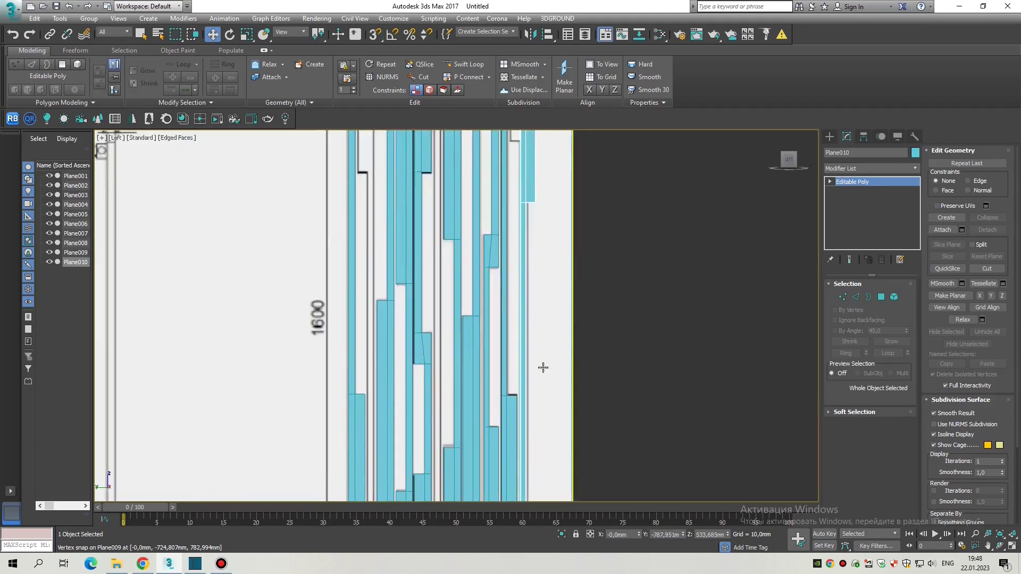
Step: Shift the ninth panel's two middle vertical edges to the element's right line and add a horizontal edge at the blueprint's step line
scroll(543, 367, up, 2)
key(2)
scroll(537, 330, down, 3)
scroll(531, 293, up, 4)
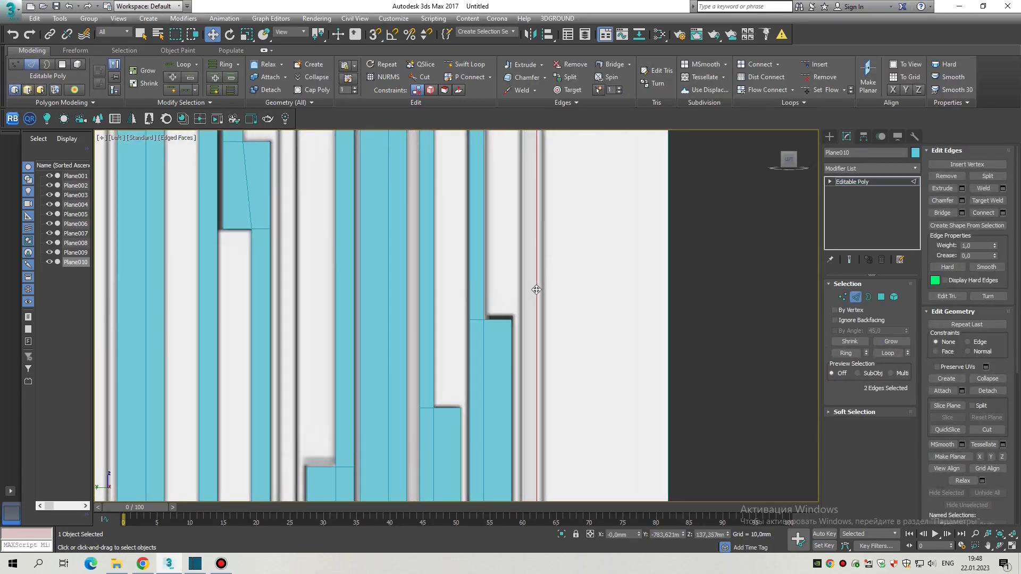
scroll(539, 319, down, 3)
scroll(563, 335, up, 4)
scroll(570, 338, down, 3)
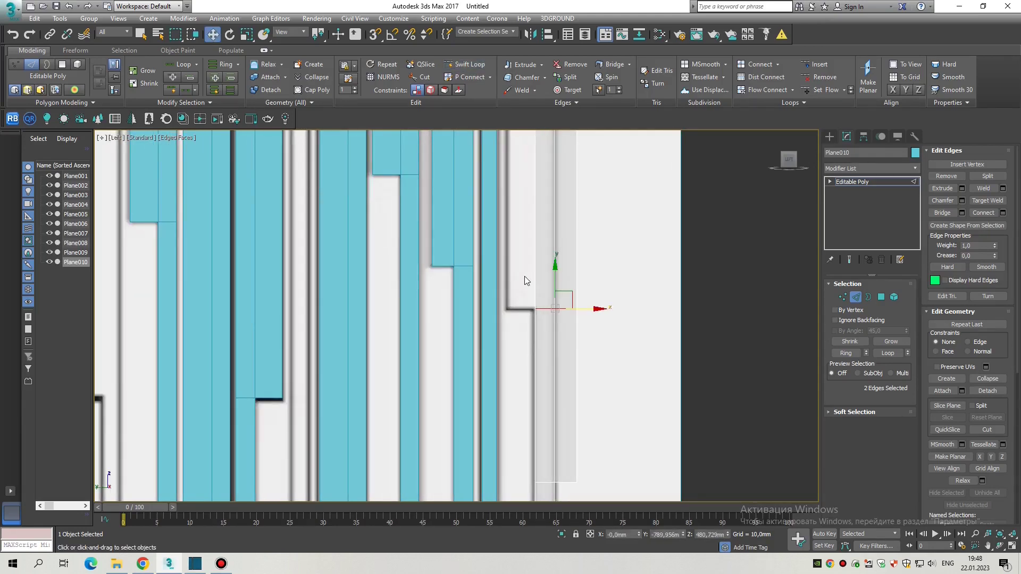
Step: Extrude the ninth panel's upper left edge to the element's left line and delete the surplus polygons beyond its right line
middle_drag(542, 231, 579, 386)
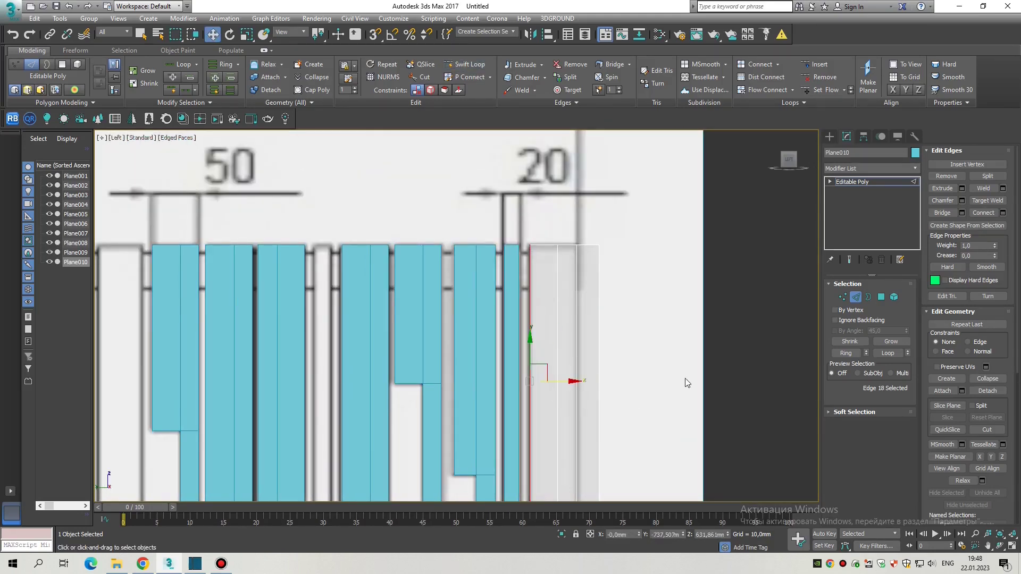
middle_drag(685, 382, 563, 258)
key(4)
click(553, 274)
scroll(560, 310, down, 3)
middle_drag(612, 311, 549, 291)
key(2)
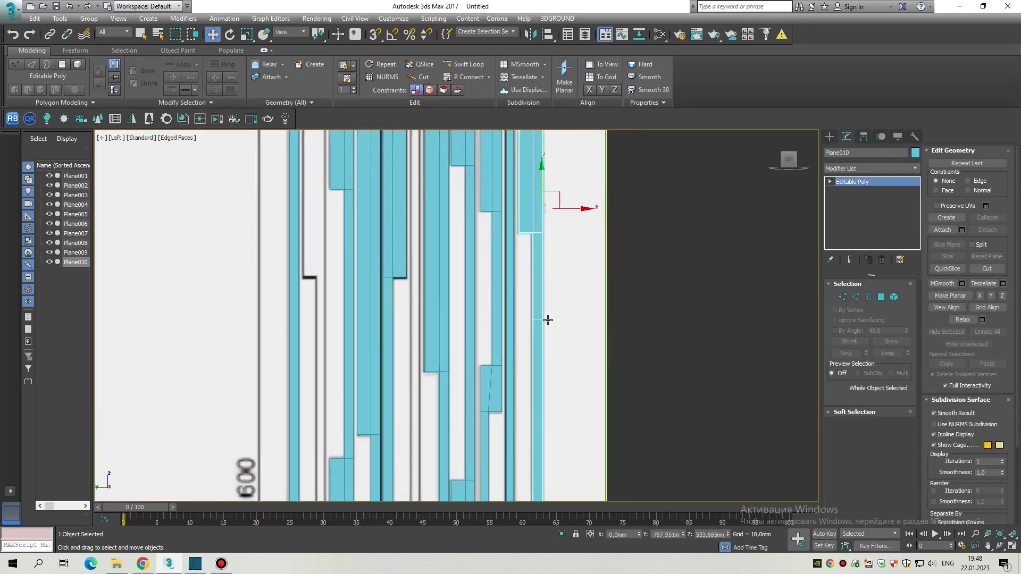
Step: Copy the ninth panel left onto the uncovered narrow element in the middle of the blueprint
scroll(546, 319, up, 2)
scroll(511, 308, down, 4)
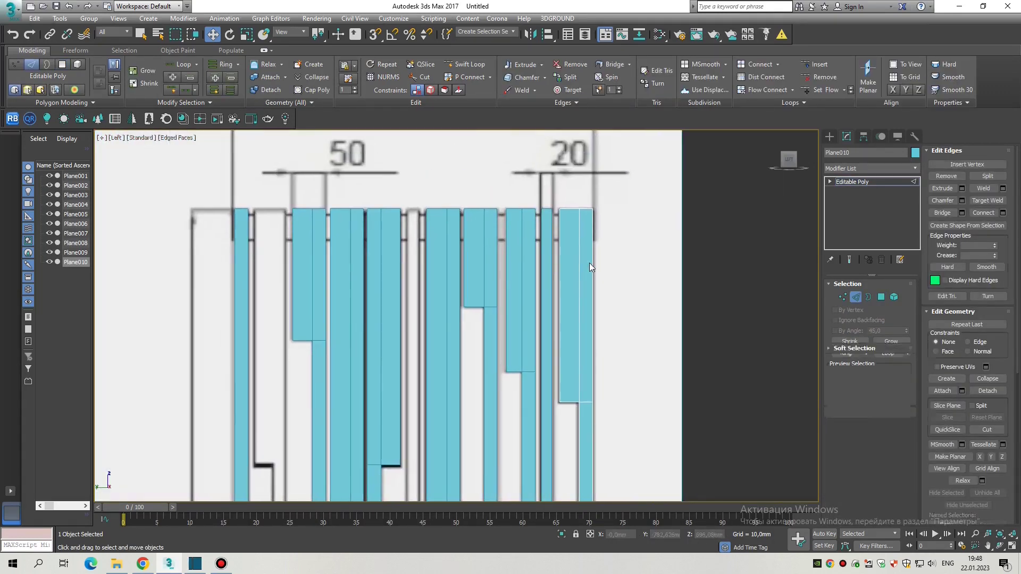
scroll(589, 263, up, 3)
key(6)
mouse_move(539, 160)
middle_down()
mouse_move(590, 151)
mouse_move(649, 160)
middle_up()
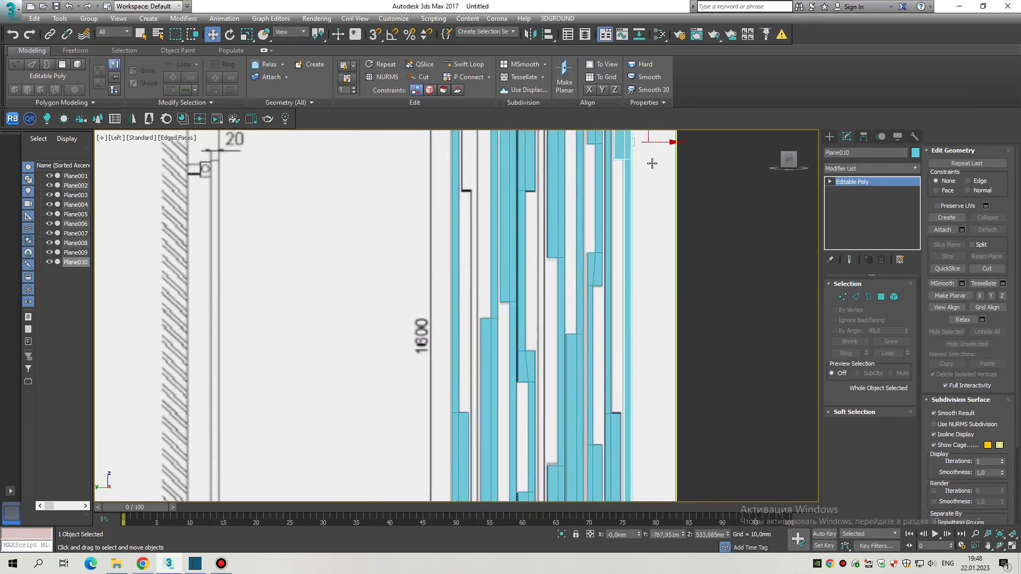
scroll(649, 159, up, 2)
shift+drag(643, 290, 518, 297)
key(Return)
scroll(482, 336, up, 4)
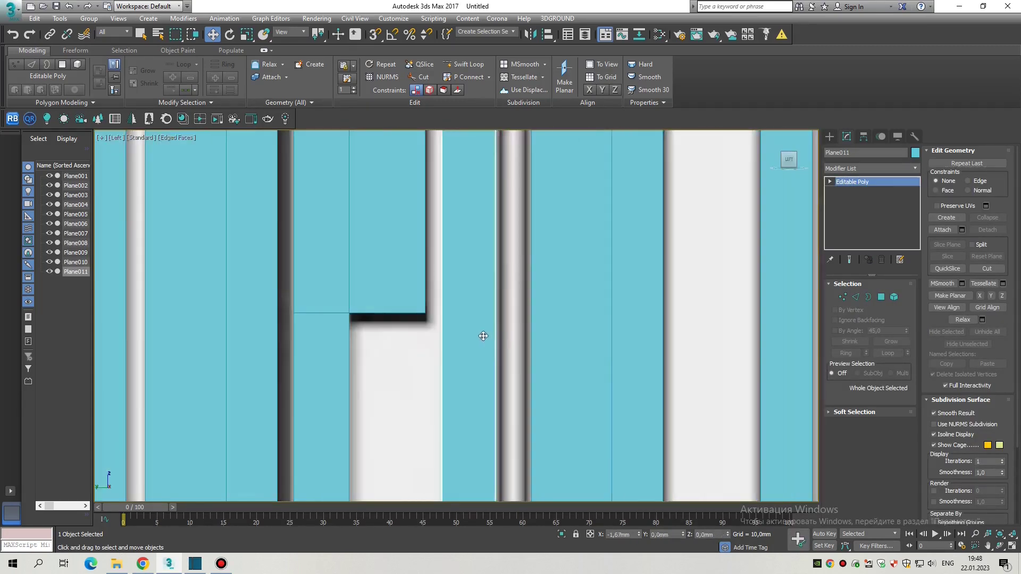
Step: Delete the tenth panel's wide upper left polygons so only the narrow full-height strip remains
scroll(490, 339, down, 3)
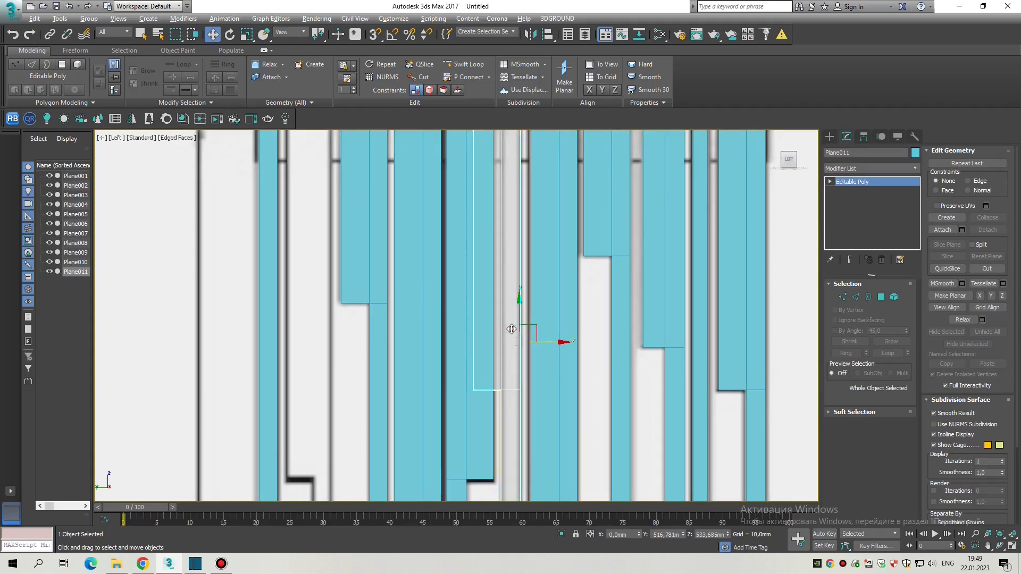
click(881, 297)
scroll(506, 324, down, 3)
scroll(505, 325, up, 3)
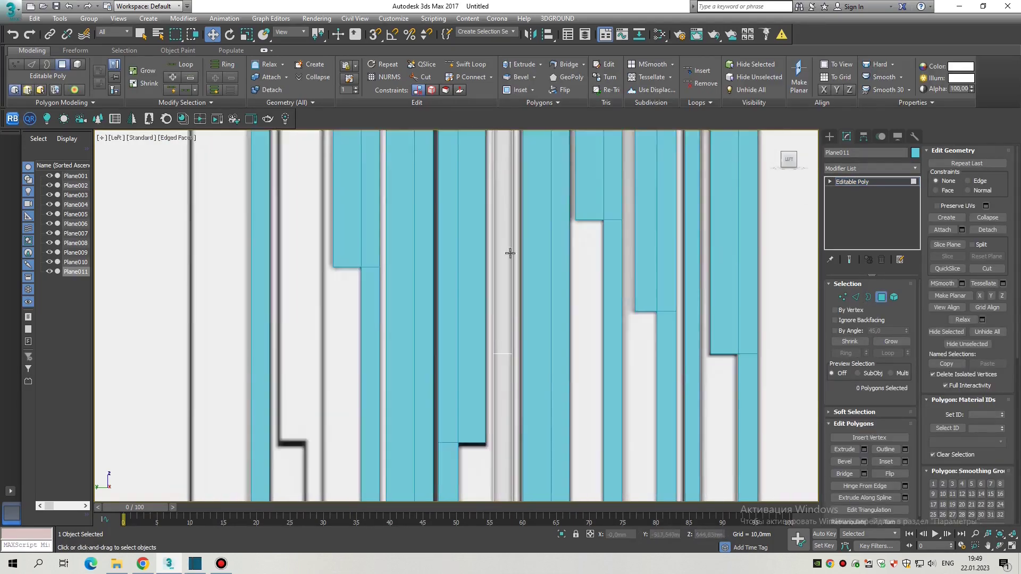
scroll(514, 160, down, 4)
click(881, 296)
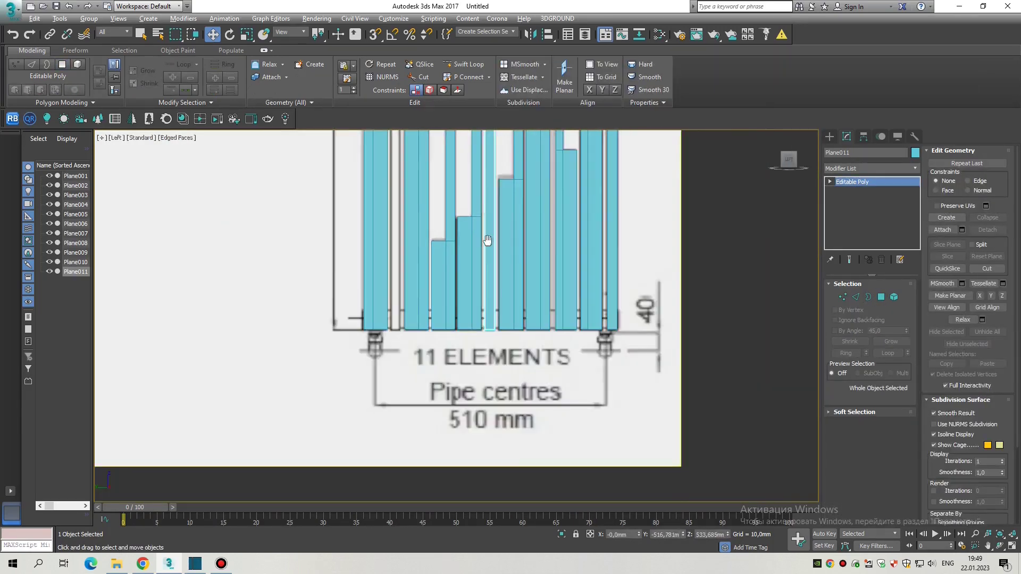
Step: Copy the narrow tenth panel onto the right strip of the blueprint's uncovered second element
scroll(538, 212, down, 2)
scroll(538, 160, up, 5)
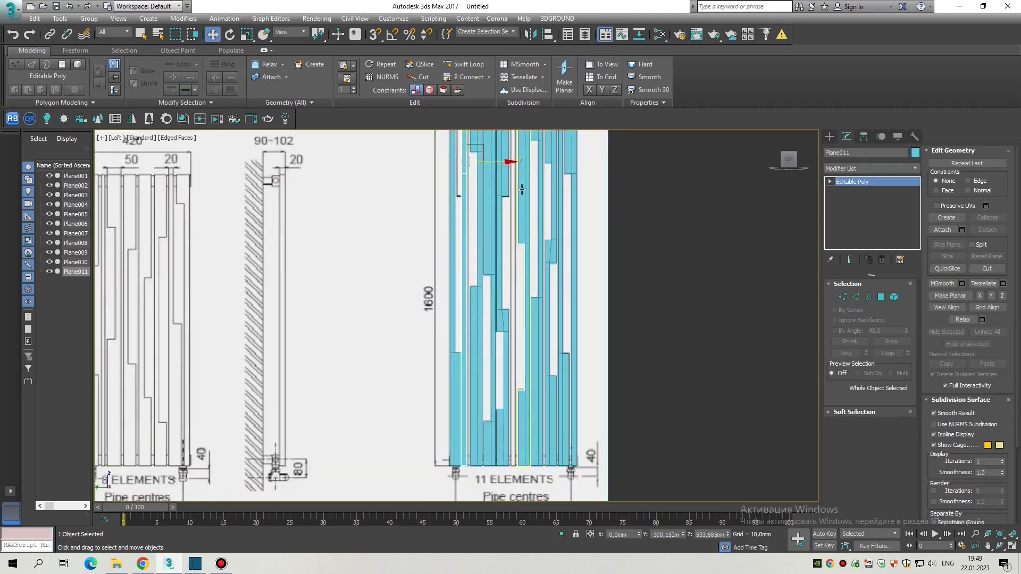
key(2)
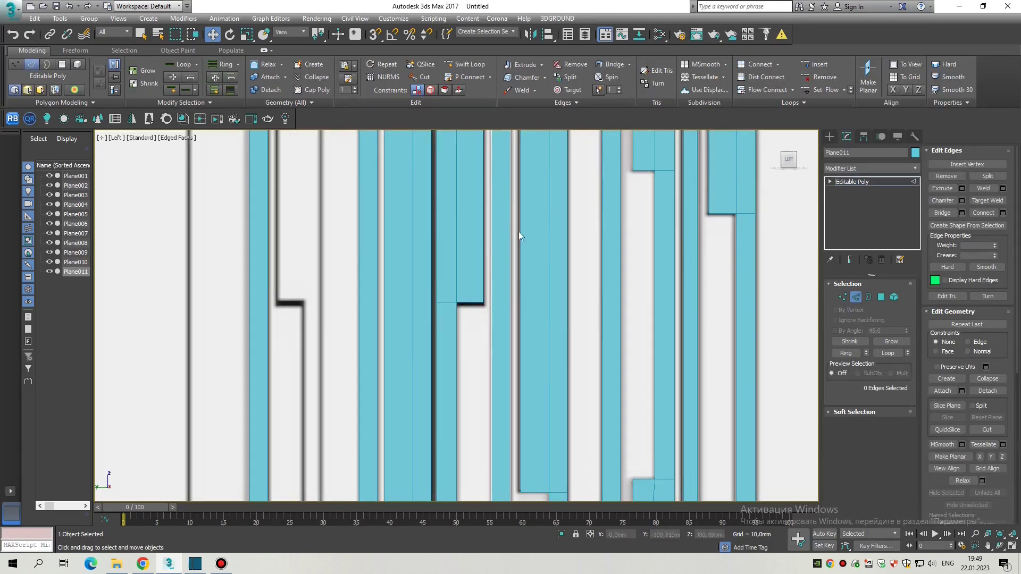
key(2)
shift+drag(525, 296, 468, 298)
click(503, 326)
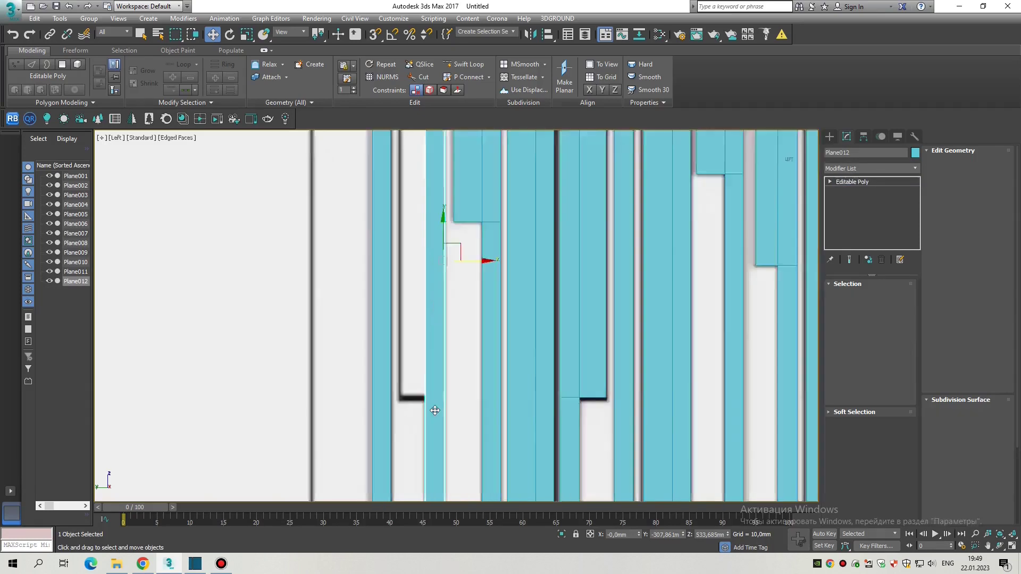
Step: Widen the eleventh panel's upper part to the second element's left line, down to the blueprint's step line
scroll(435, 410, up, 2)
scroll(439, 399, down, 5)
key(2)
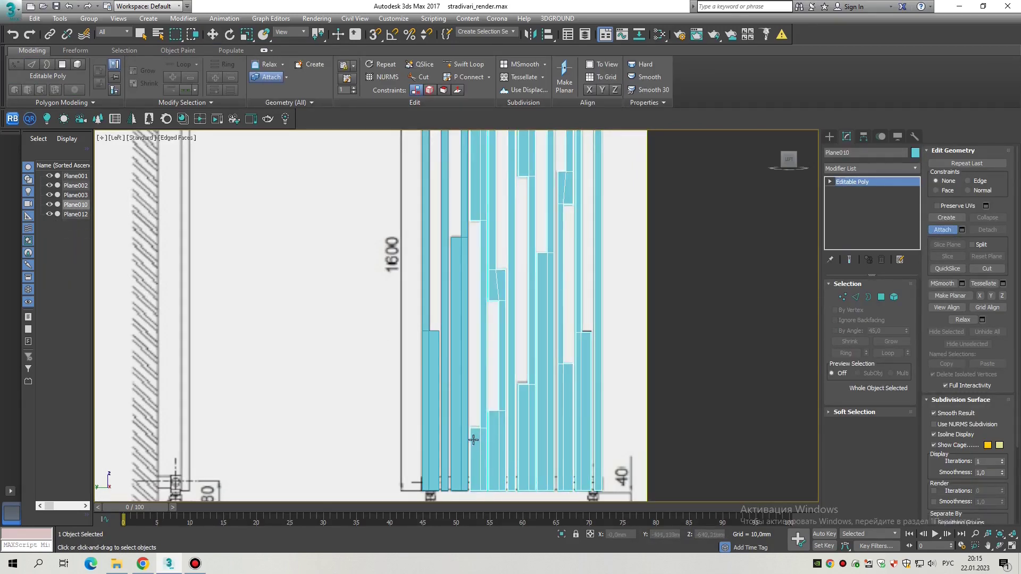
Step: Attach the remaining panels into one object and make its bottom row of vertices planar in X
middle_drag(433, 453, 432, 340)
key(1)
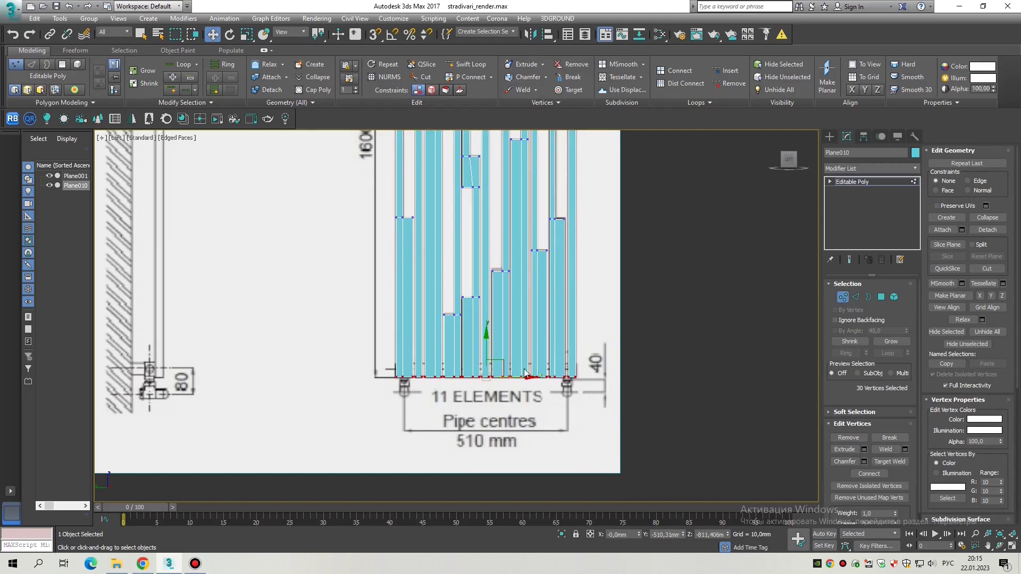
scroll(524, 369, up, 5)
click(979, 293)
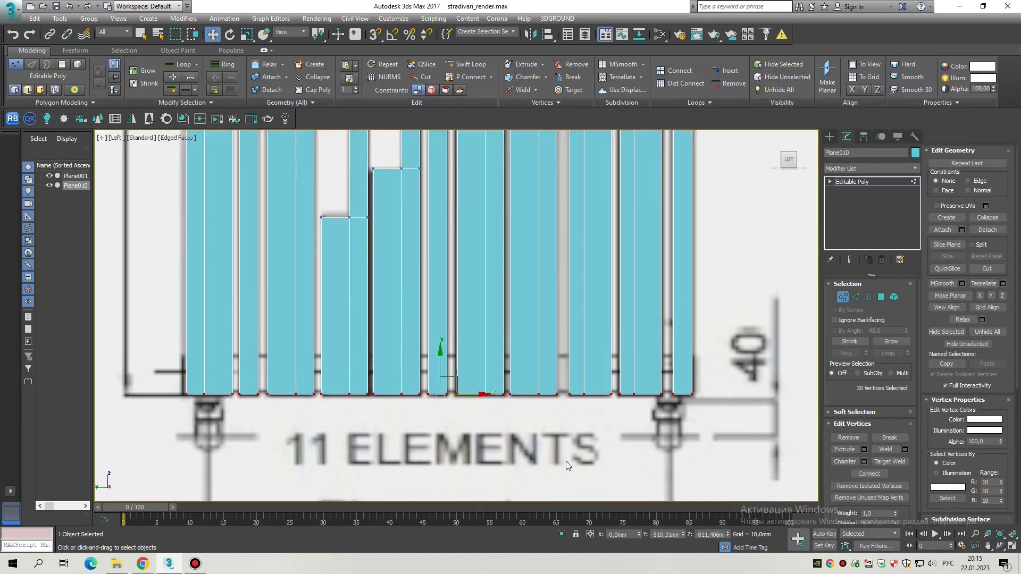
Step: Make the joined panels' top and bottom vertex rows planar in Z
scroll(566, 461, down, 5)
scroll(445, 176, up, 5)
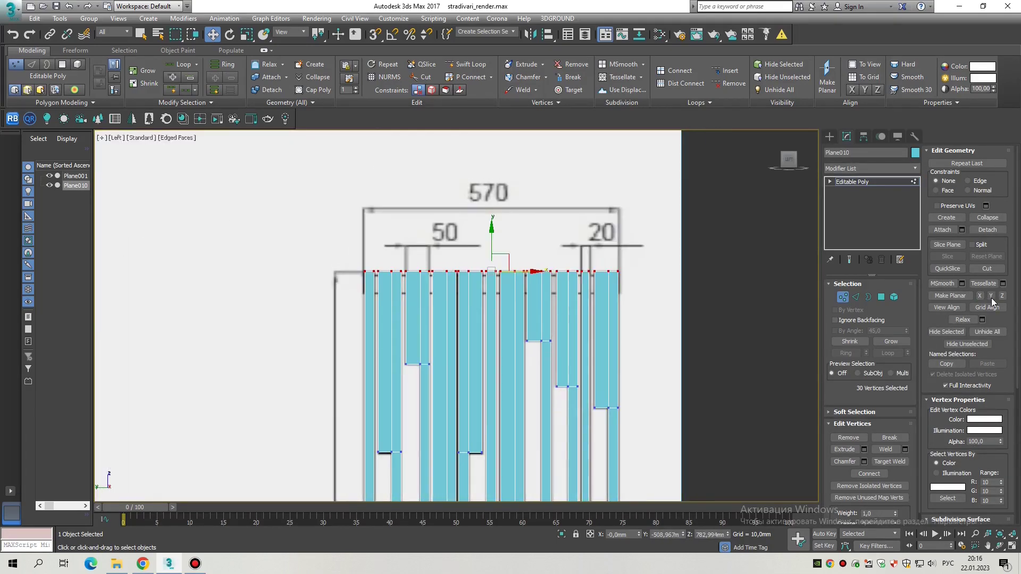
click(1003, 296)
scroll(378, 470, down, 5)
scroll(602, 467, up, 5)
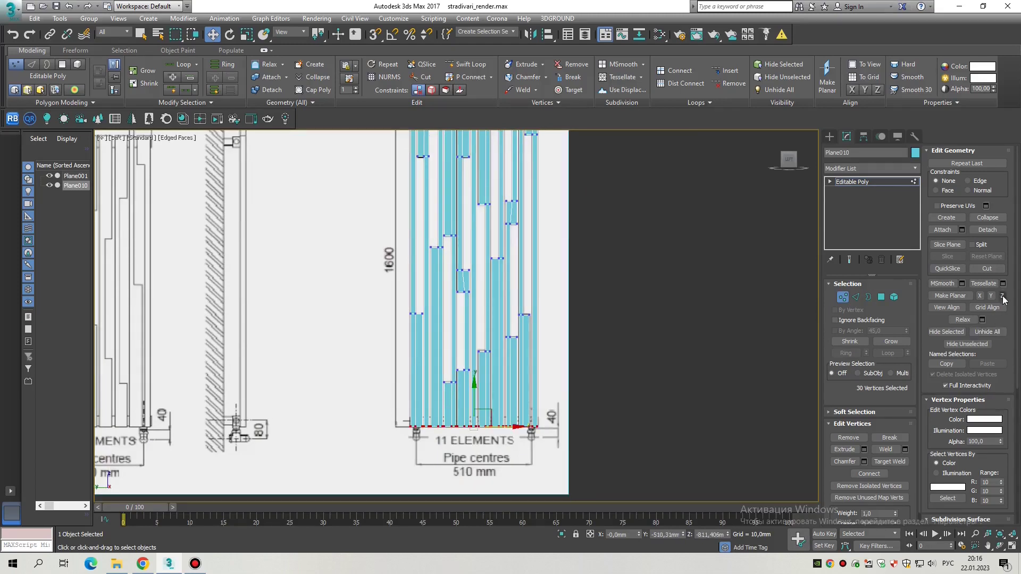
scroll(452, 319, down, 5)
key(1)
Step: Check the joined panels in perspective and clone them as an instance in the left view
key(p)
alt+middle_drag(532, 372, 570, 416)
scroll(531, 438, up, 3)
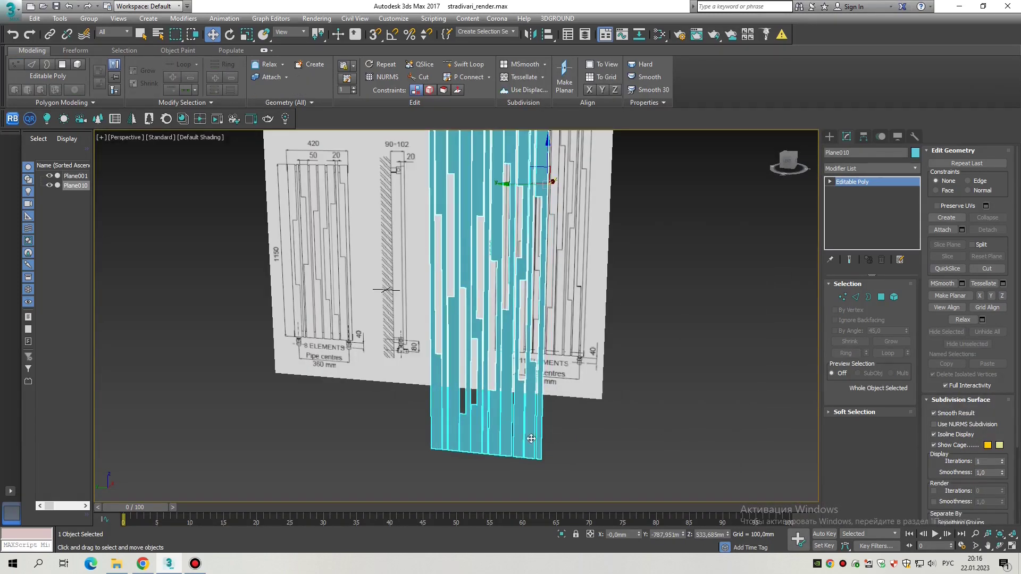
key(l)
scroll(444, 250, up, 3)
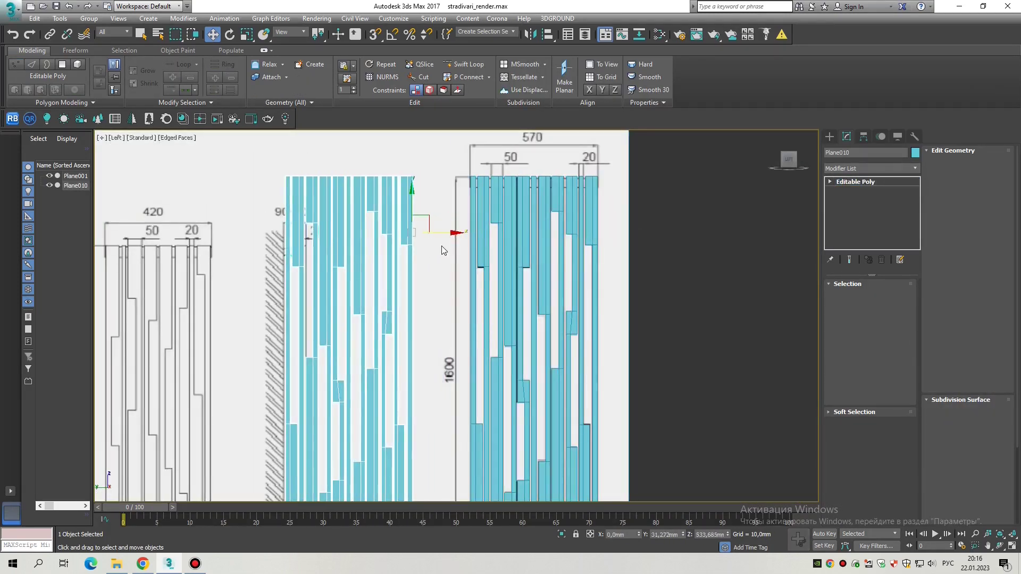
key(ctrl+v)
click(510, 327)
Step: Turn the cloned panels edge-on with angle snap and align them with the front line of the side-view drawing
key(a)
drag(426, 234, 474, 236)
scroll(306, 240, up, 4)
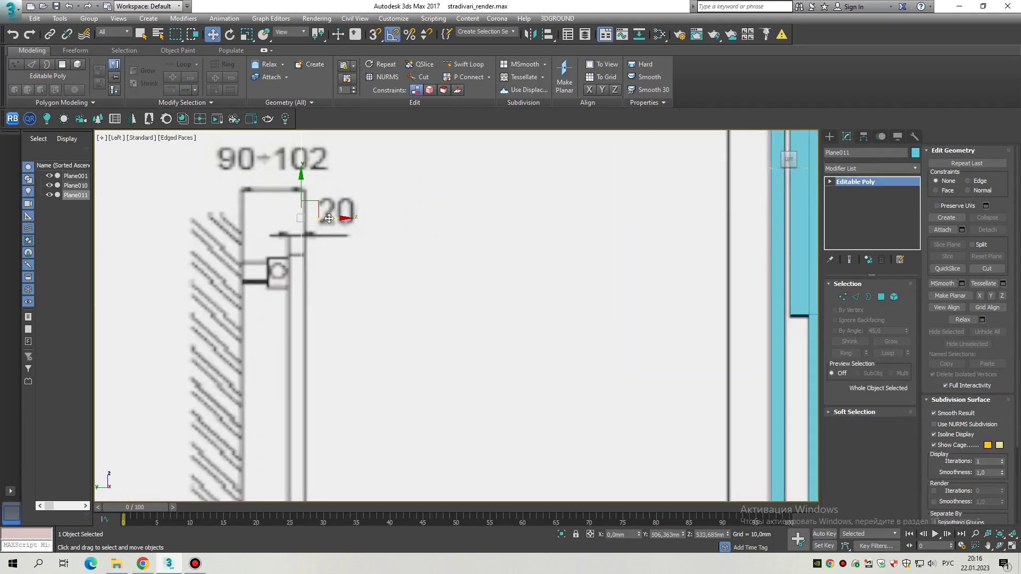
Step: Add a Shell modifier to the edge-on panel copy with an outer amount of 20 mm
click(870, 168)
scroll(872, 319, down, 5)
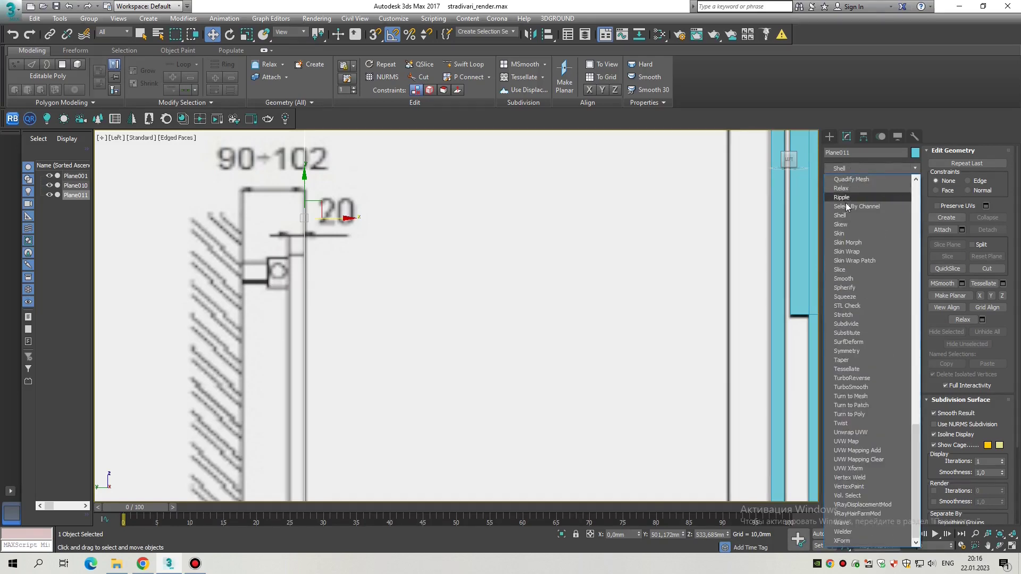
click(840, 216)
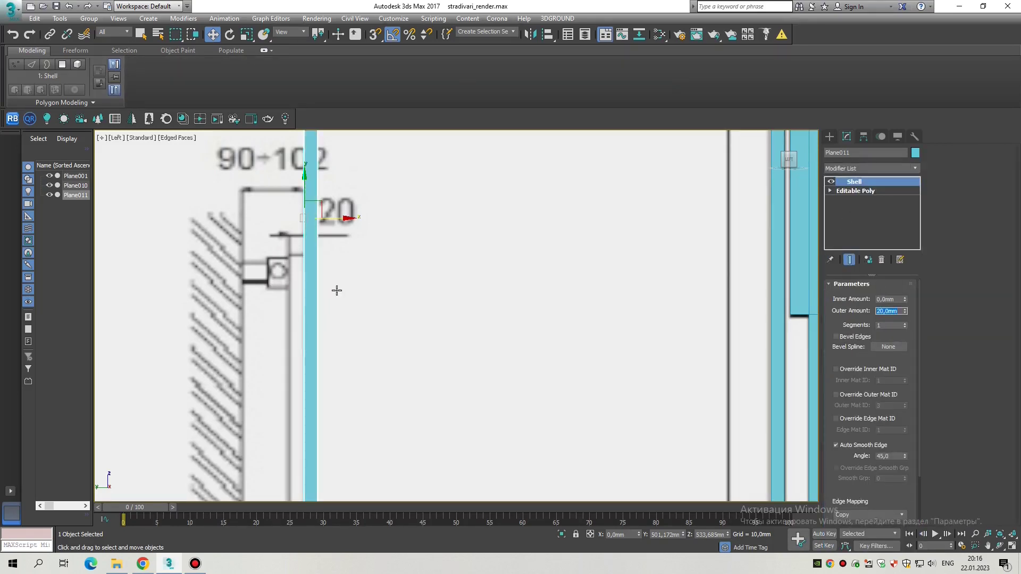
Step: Draw a box about 567 mm wide and 41 mm high across the upper end of the front-view panels
middle_drag(328, 222, 361, 253)
scroll(347, 263, down, 5)
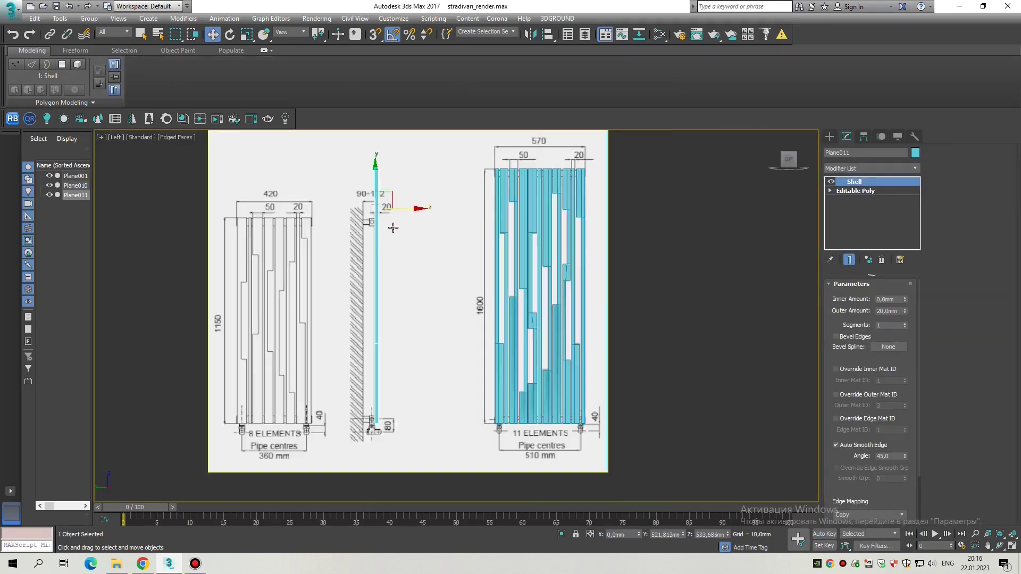
scroll(539, 139, up, 4)
click(829, 136)
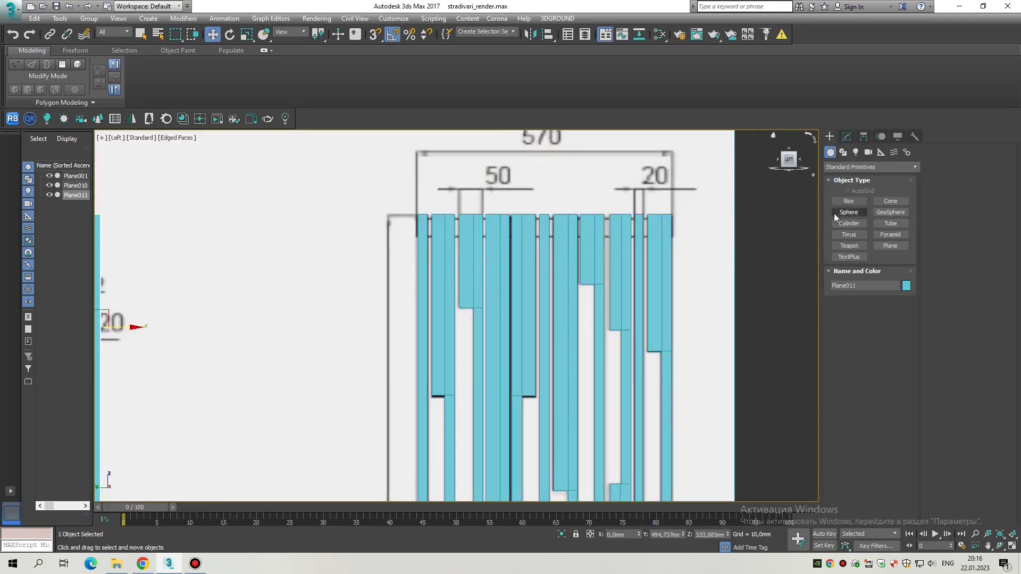
click(848, 201)
scroll(422, 214, up, 4)
drag(423, 214, 611, 261)
key(w)
scroll(622, 250, down, 8)
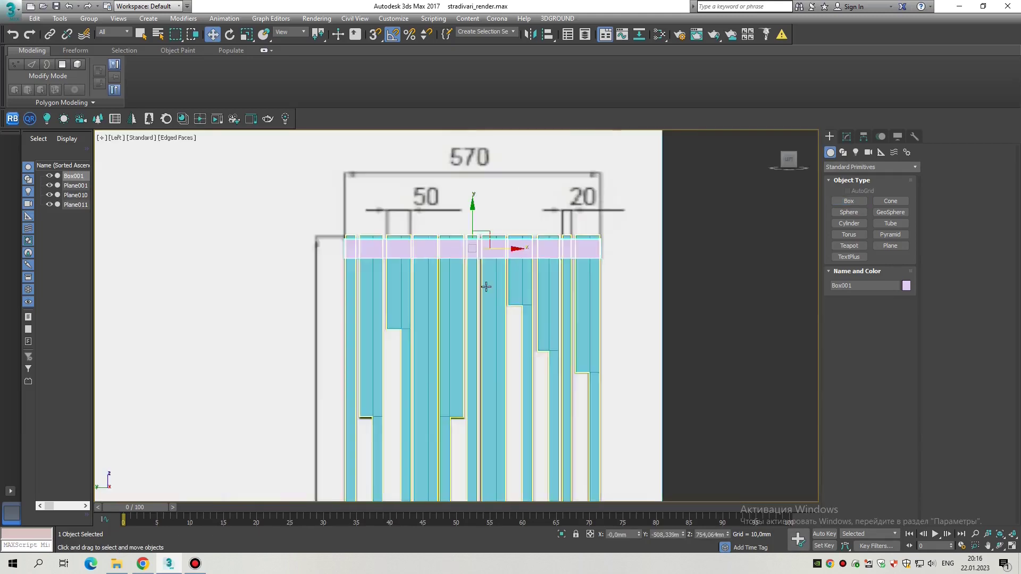
scroll(457, 314, up, 4)
scroll(457, 313, down, 4)
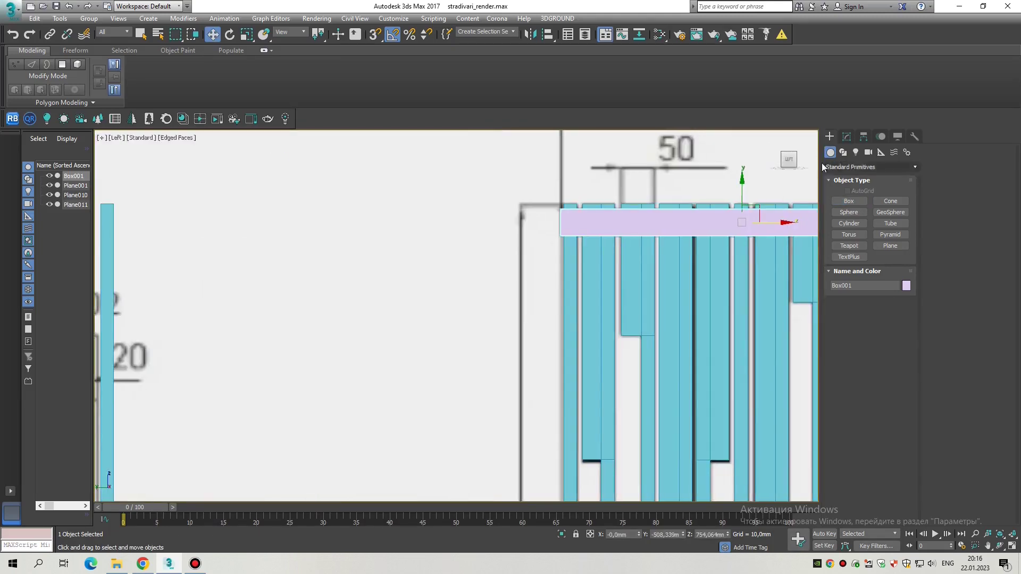
Step: Set the depth of the crossbar box to 25 mm using its Height parameter
click(846, 136)
key(alt+w)
key(alt+w)
key(z)
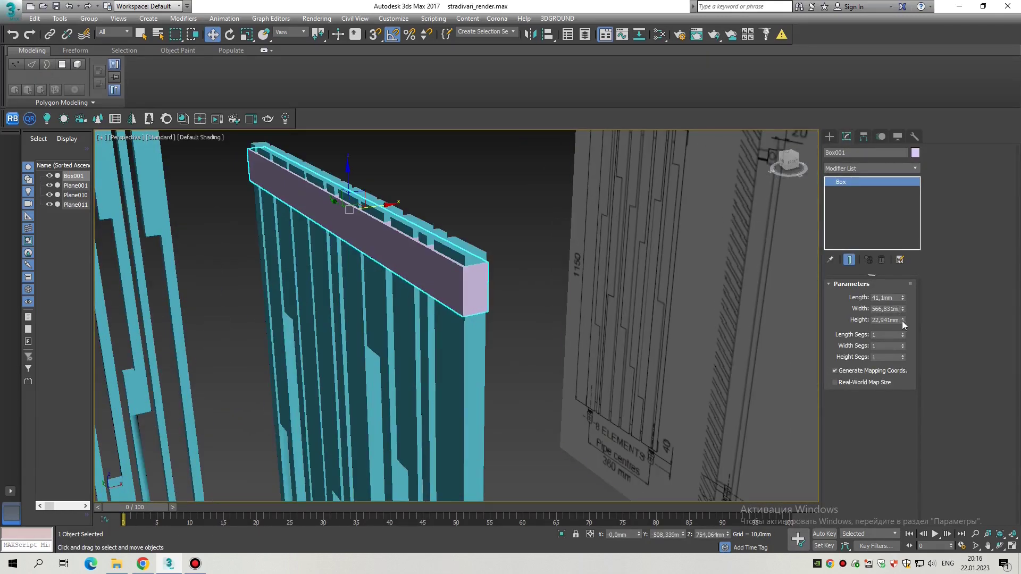
scroll(542, 329, down, 4)
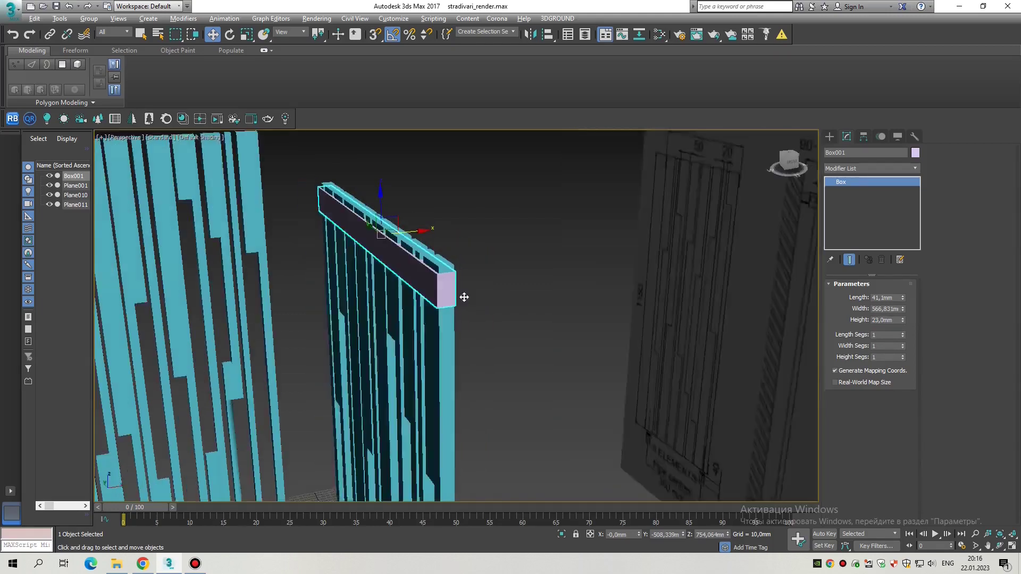
key(Return)
key(Return)
Step: Move the crossbar box behind the panels and line it up against their rear faces in the top view
scroll(393, 252, down, 1)
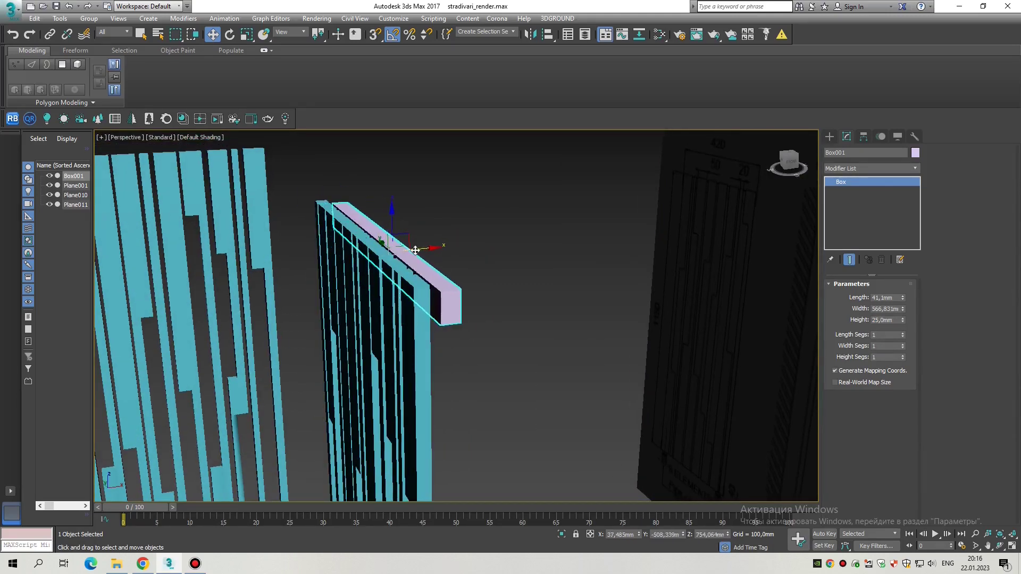
key(t)
key(z)
scroll(462, 302, up, 4)
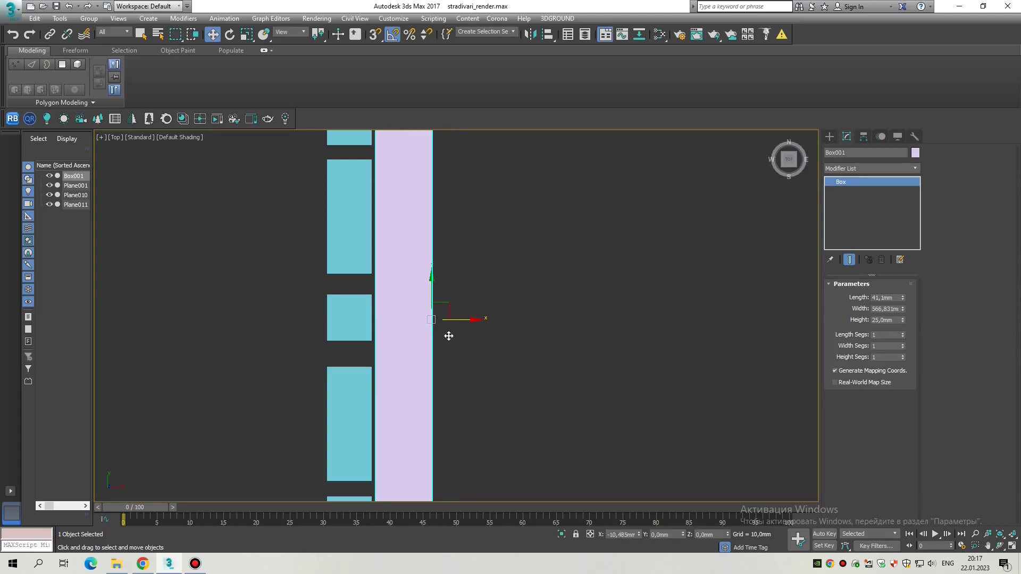
scroll(449, 336, up, 3)
Step: Select the shelled front-view panels and center their pivot on the object
key(alt+w)
click(452, 329)
key(alt+w)
key(l)
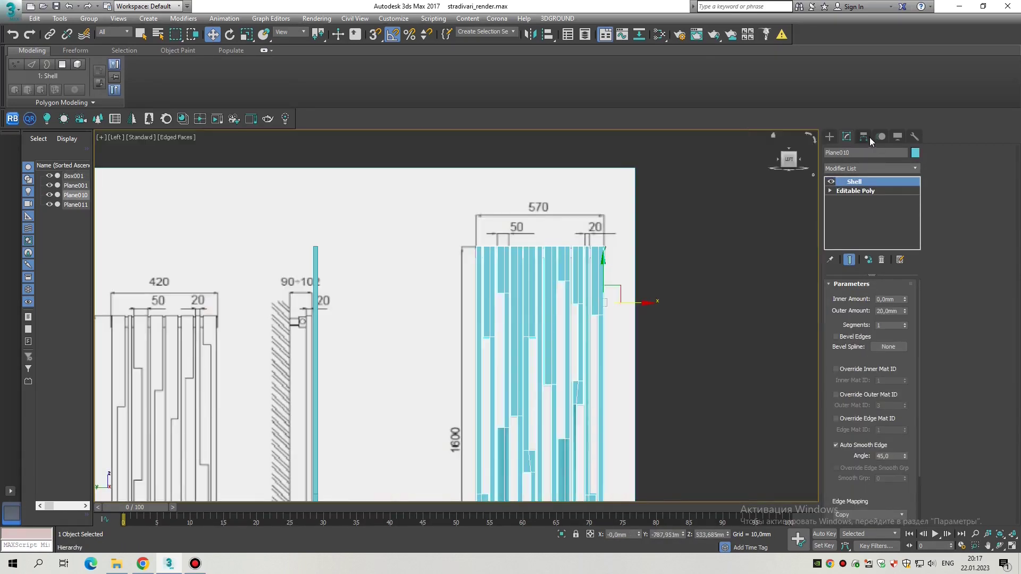
click(863, 136)
click(869, 209)
click(870, 209)
Step: Line up the panels horizontally with the center of the crossbar box using snapping, and deselect them
click(846, 137)
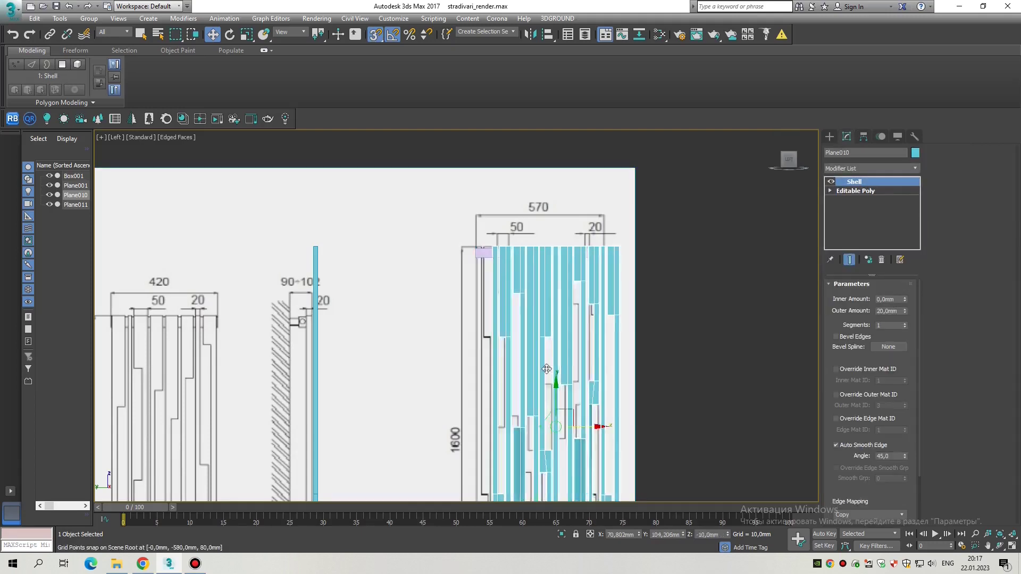
scroll(593, 280, up, 3)
scroll(464, 288, down, 3)
key(ctrl+d)
Step: Delete the edge-on copy of the panels in the perspective view
scroll(465, 288, up, 3)
key(p)
alt+middle_drag(558, 330, 353, 290)
click(353, 291)
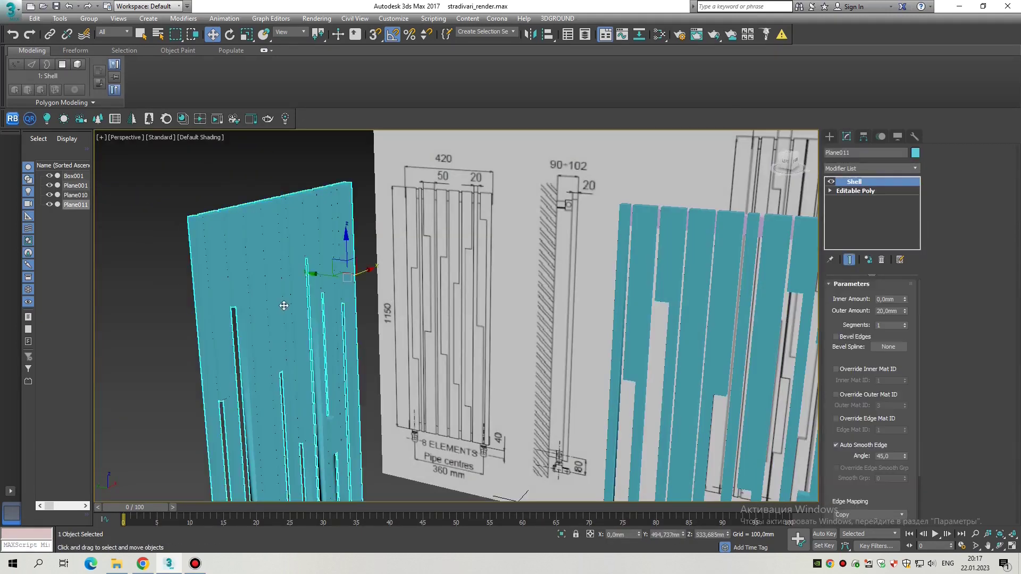
scroll(353, 290, up, 3)
scroll(351, 345, down, 5)
scroll(349, 400, up, 4)
Step: Try the panels' Shell modifier without Auto Smooth Edge and inspect the shading in perspective
scroll(350, 400, up, 5)
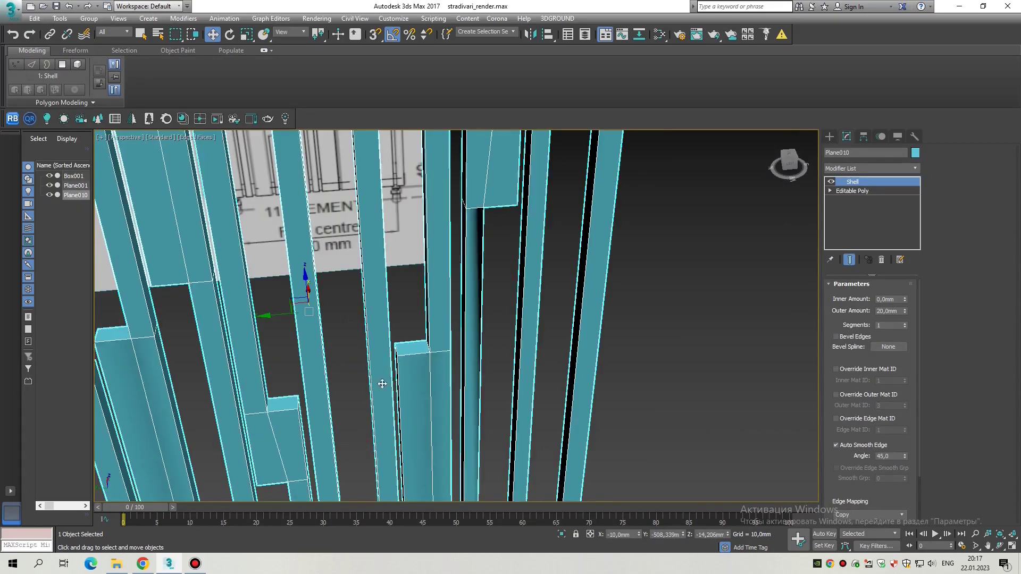
double_click(848, 444)
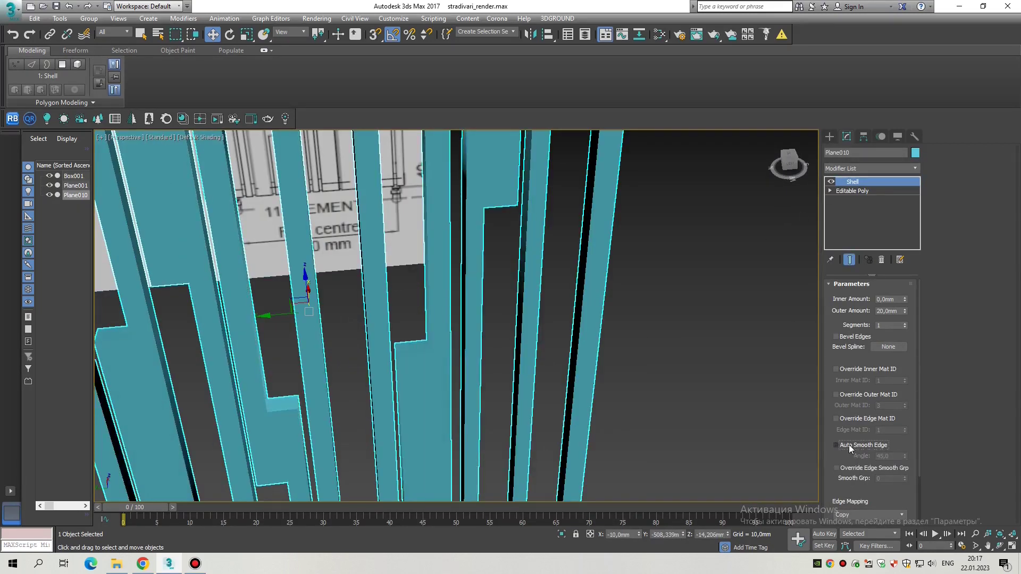
scroll(405, 282, down, 4)
mouse_move(405, 283)
alt+middle_down()
mouse_move(393, 297)
mouse_move(405, 282)
alt+middle_up()
scroll(405, 282, up, 5)
scroll(405, 282, down, 4)
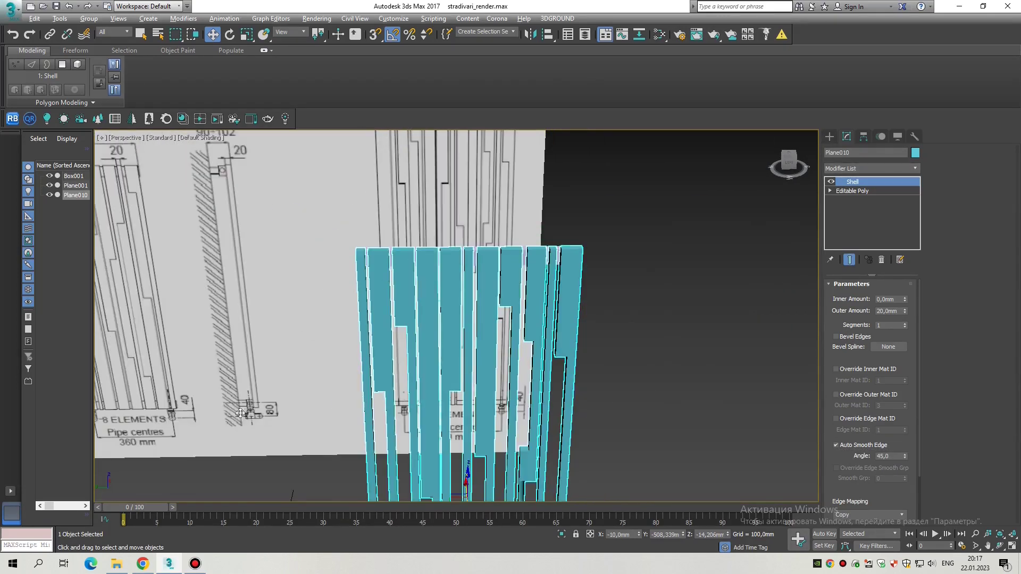
Step: Draw a cylinder with about 14.7 mm radius over the circle in the side-view drawing's upper bracket and give it 6 sides
key(l)
scroll(368, 358, up, 5)
scroll(368, 358, up, 3)
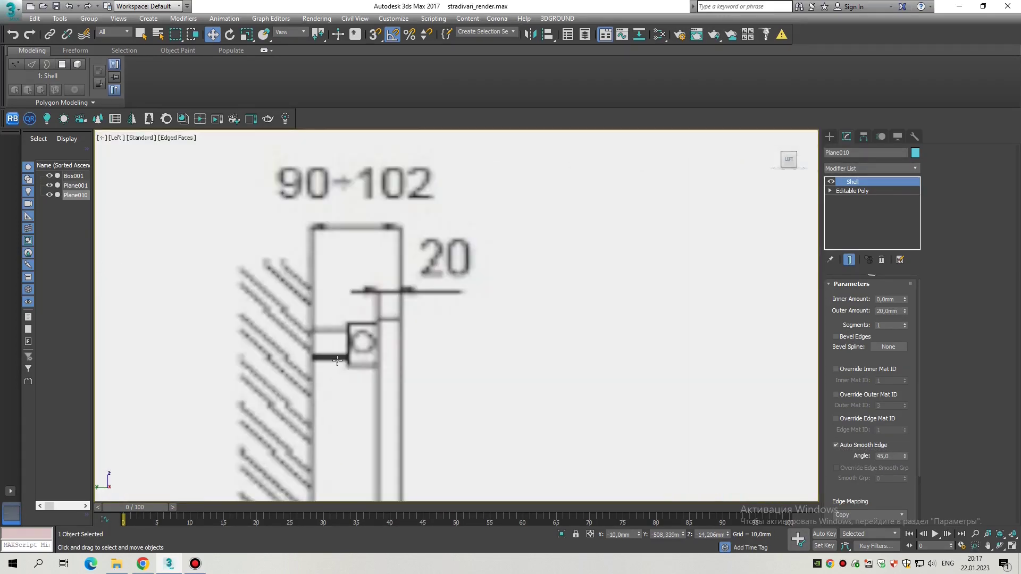
click(830, 137)
click(842, 224)
scroll(358, 343, up, 2)
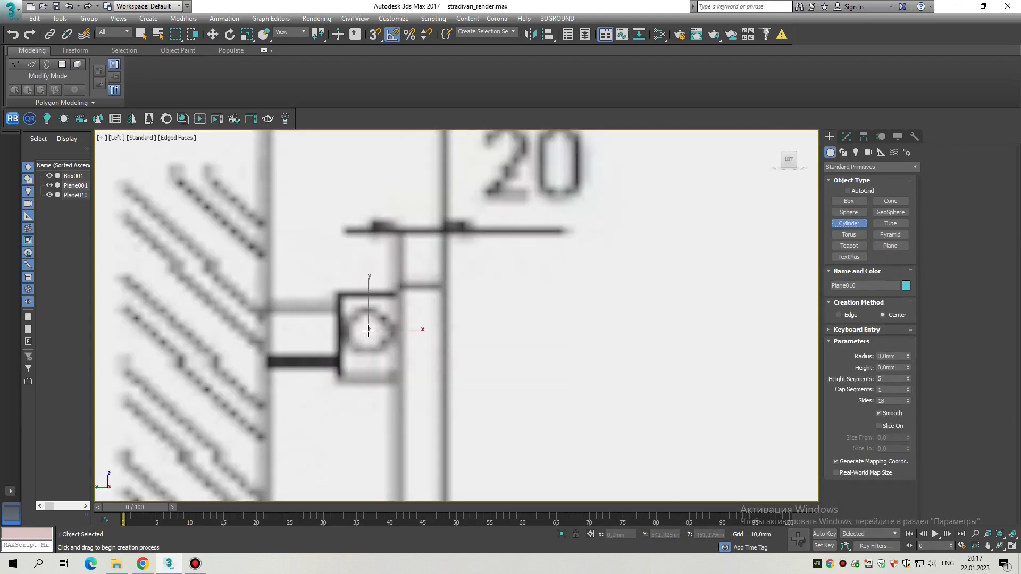
scroll(399, 337, up, 2)
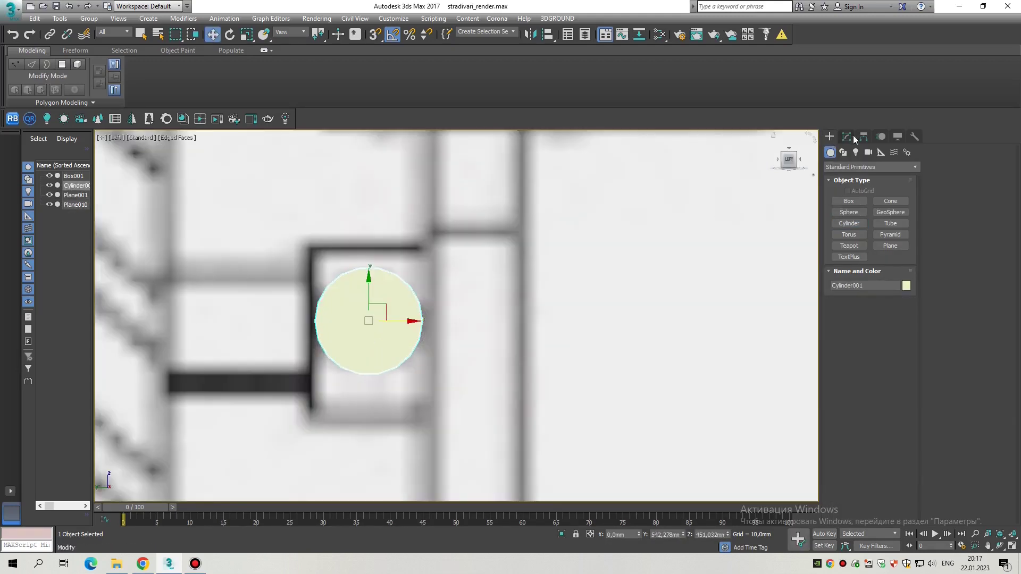
click(846, 136)
text(6)
key(Return)
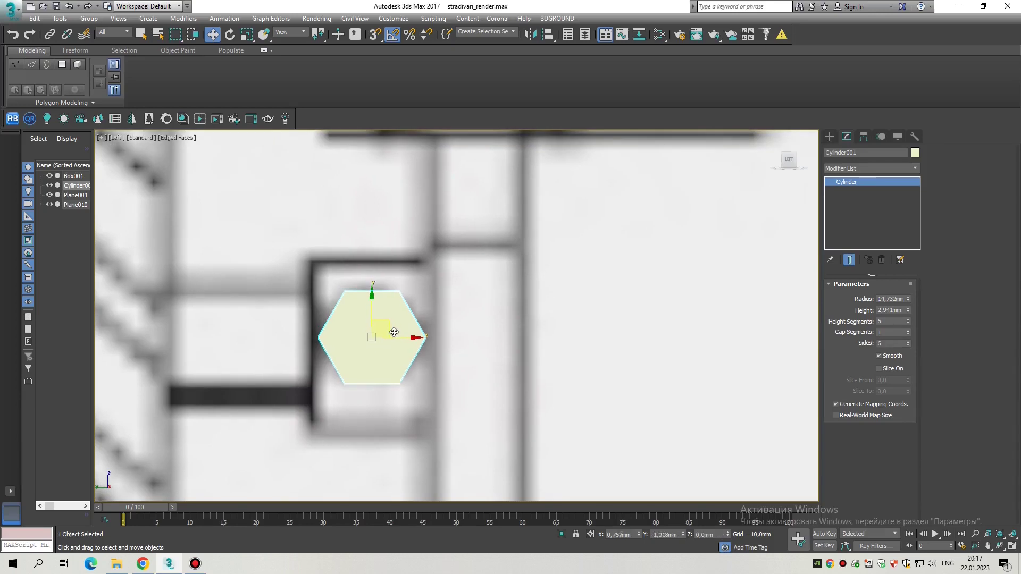
Step: Move the hexagonal cylinder beside the crossbar's outer end, turn it edge-on, and set about 7.9 mm height with one height segment
scroll(253, 352, down, 6)
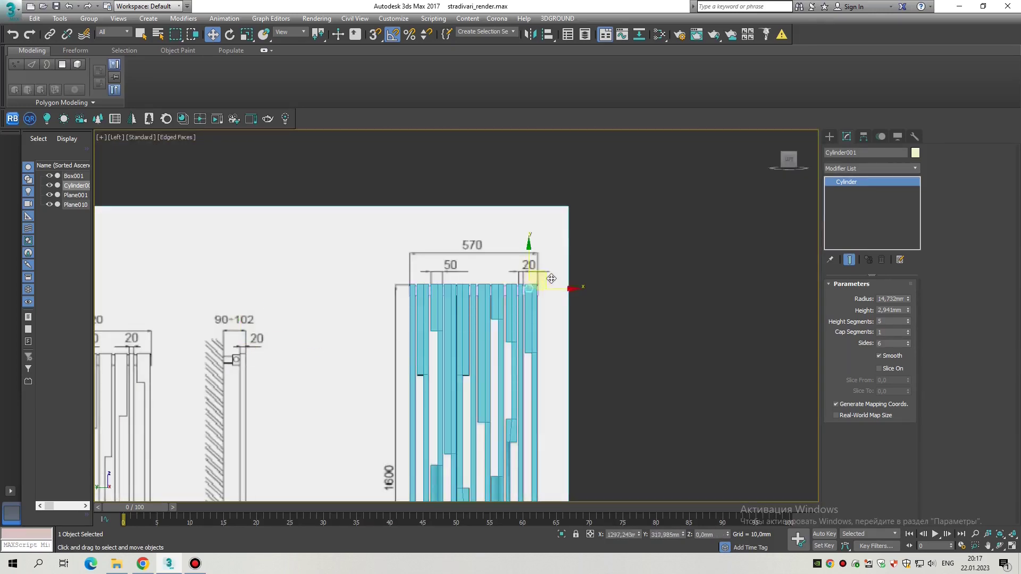
scroll(548, 298, up, 6)
key(e)
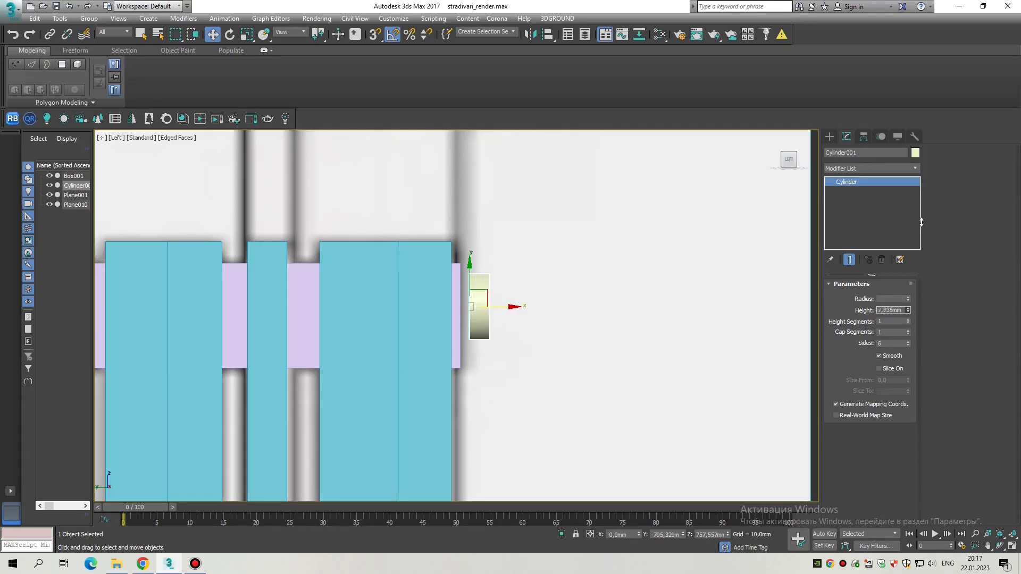
scroll(519, 296, down, 4)
scroll(495, 240, up, 4)
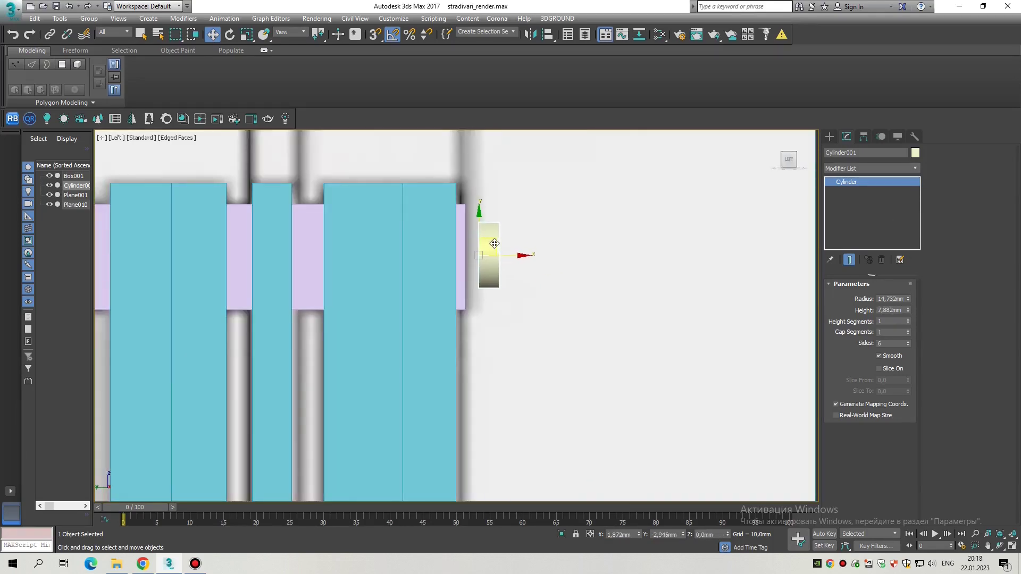
Step: Turn off smoothing on the hexagonal cylinder
key(p)
key(z)
click(879, 355)
scroll(474, 319, up, 2)
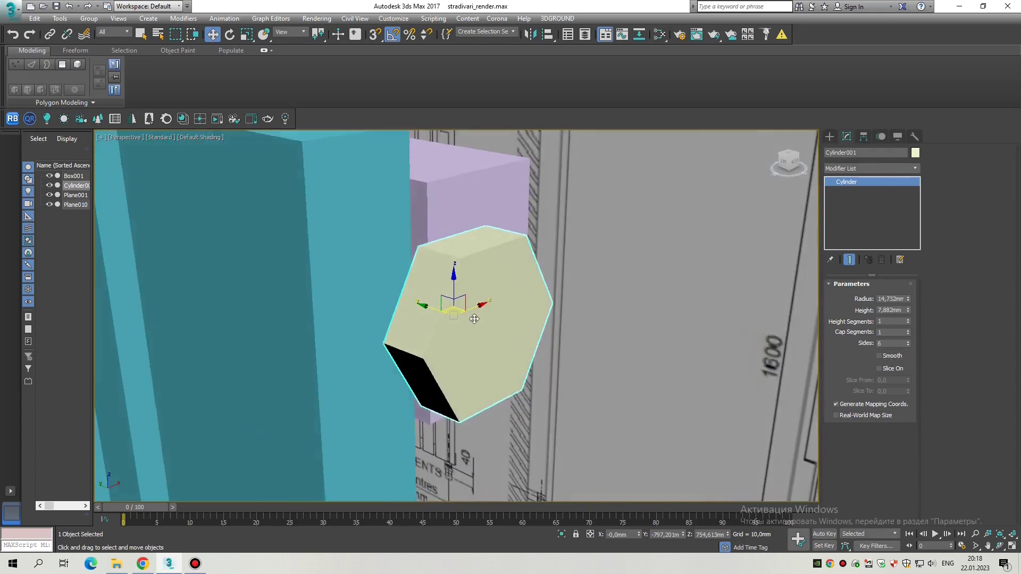
Step: Try converting the hexagonal cylinder to Editable Poly and adding a Chamfer modifier
right_click(474, 319)
mouse_move(531, 441)
click(599, 451)
scroll(469, 309, down, 3)
key(F4)
mouse_move(469, 309)
alt+middle_down()
mouse_move(437, 304)
mouse_move(467, 297)
alt+middle_up()
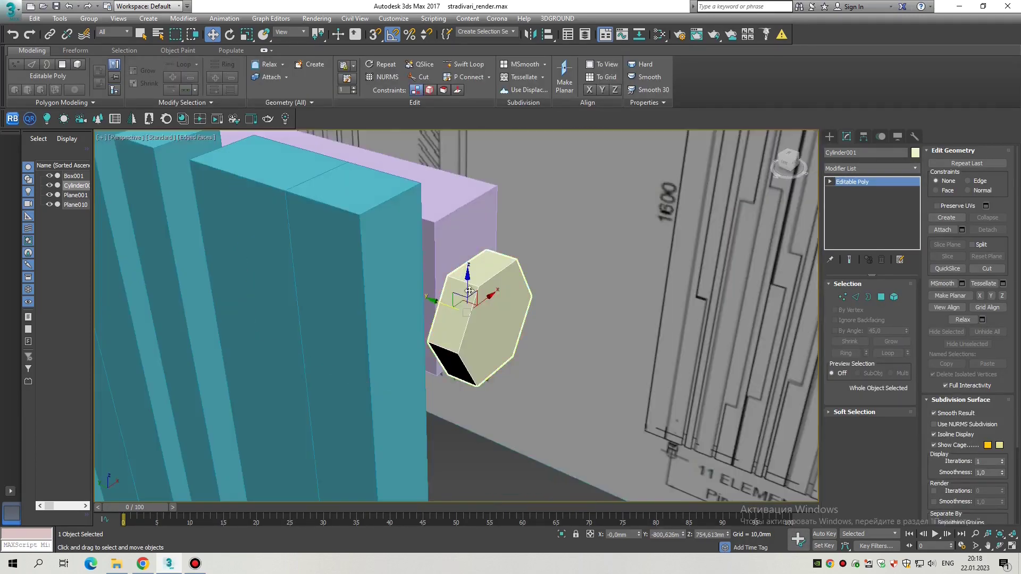
click(847, 168)
click(846, 181)
right_click(850, 182)
click(872, 194)
key(shift+z)
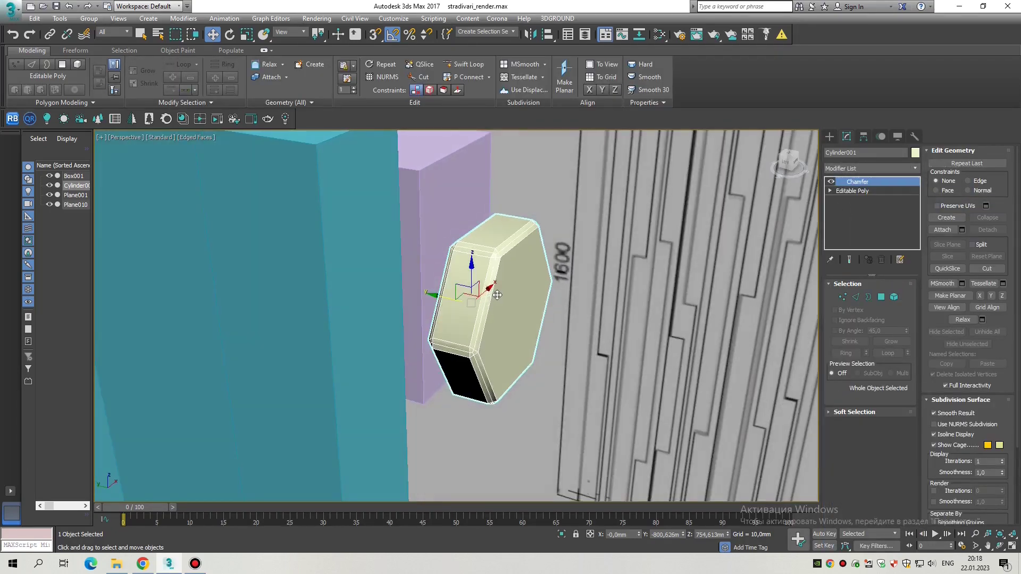
Step: Undo the Chamfer modifier and the Editable Poly conversion, and return to the left view
key(ctrl+z)
key(ctrl+z)
key(ctrl+z)
key(shift+z)
key(shift+z)
key(shift+z)
key(shift+z)
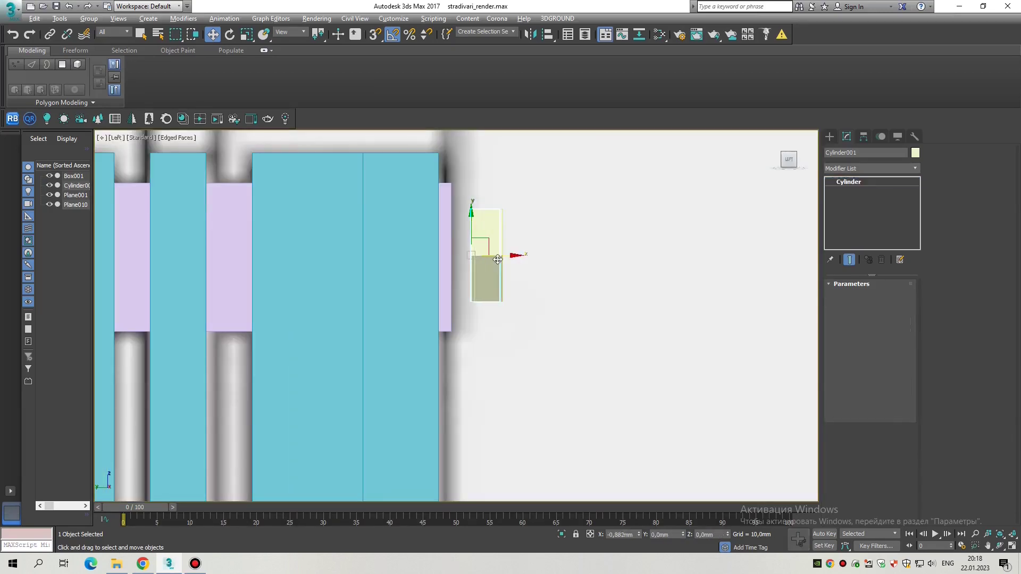
Step: Clone the hexagonal cylinder toward the crossbar as an independent copy with about 10.3 mm radius, 30 sides and smoothing on
shift+drag(498, 259, 470, 259)
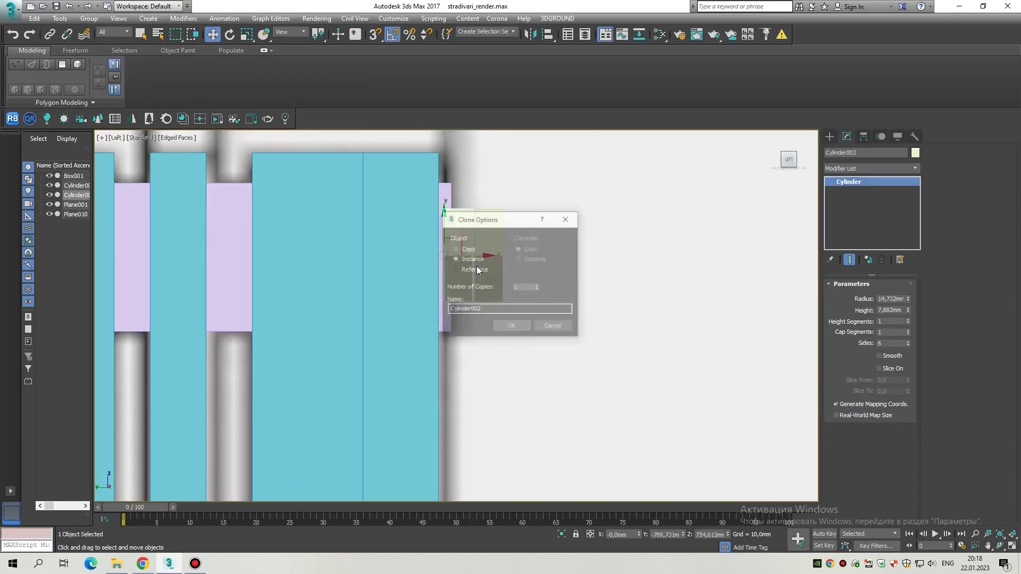
click(506, 326)
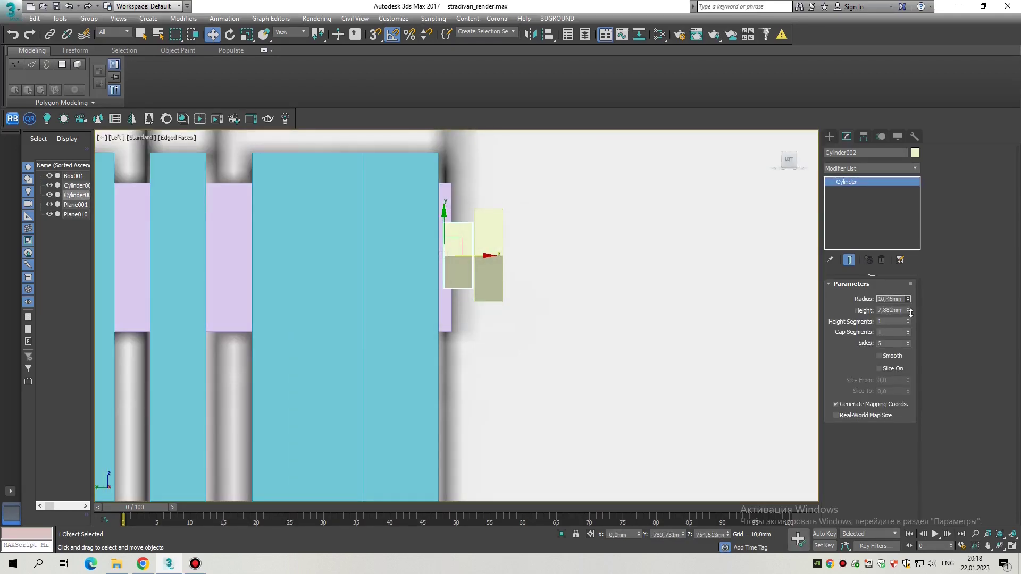
key(shift+z)
key(shift+z)
drag(907, 343, 907, 325)
key(F4)
key(alt+w)
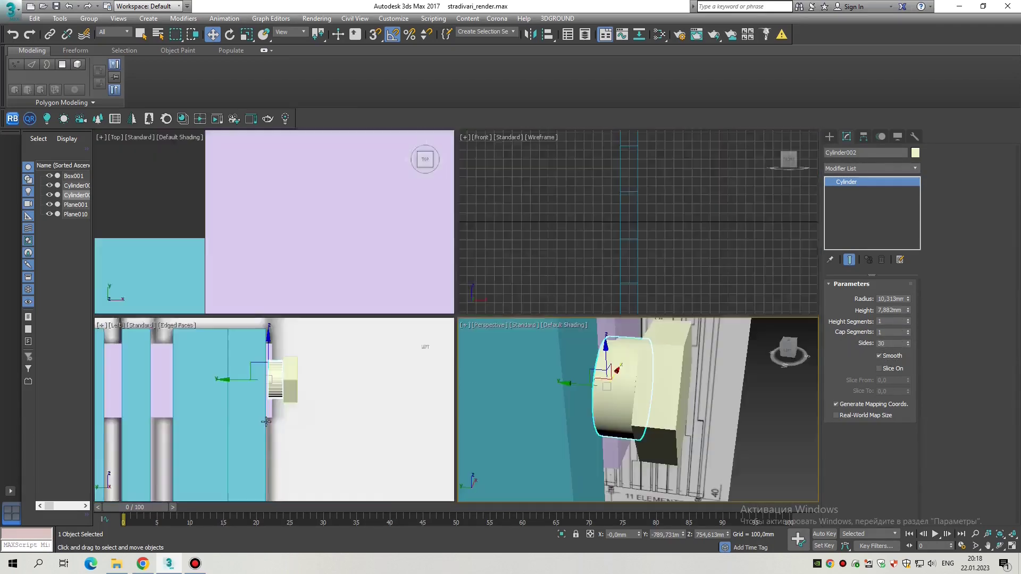
Step: Select both cylinders and center them on the crossbar's end face using midpoint snapping
key(shift+z)
key(shift+z)
key(shift+z)
key(ctrl+z)
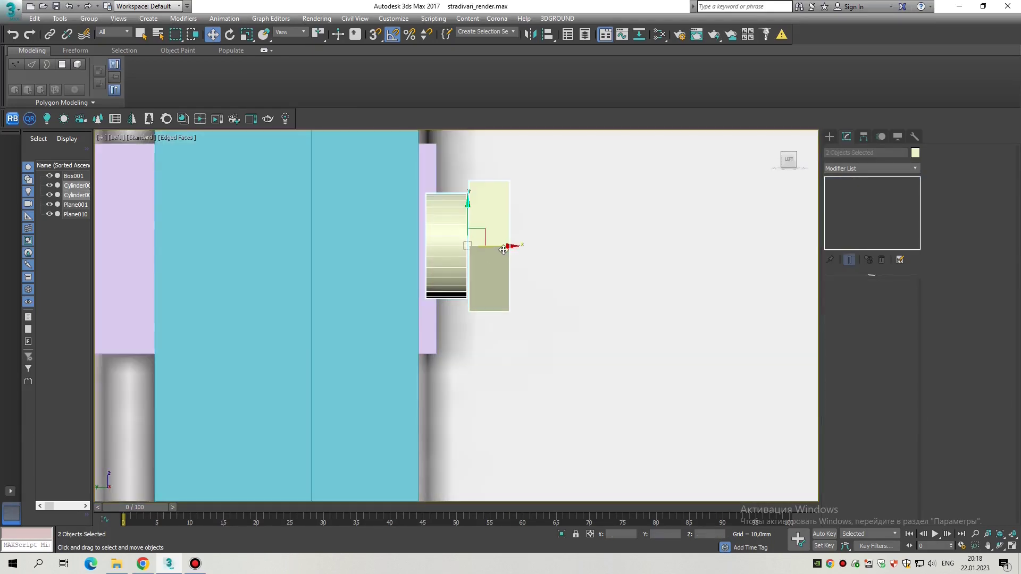
key(shift+z)
key(shift+z)
key(shift+z)
key(shift+z)
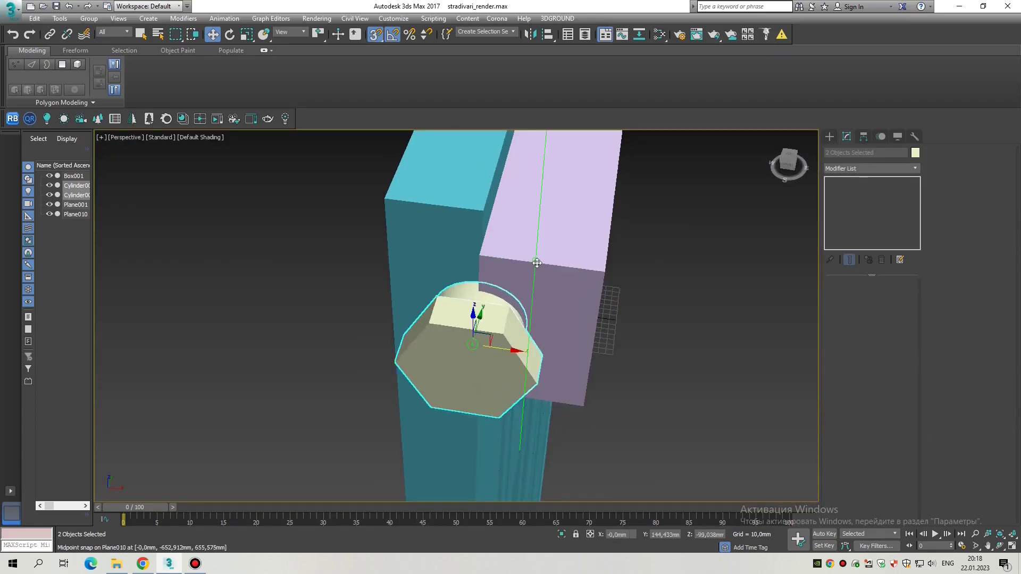
key(shift+z)
key(shift+z)
key(shift+z)
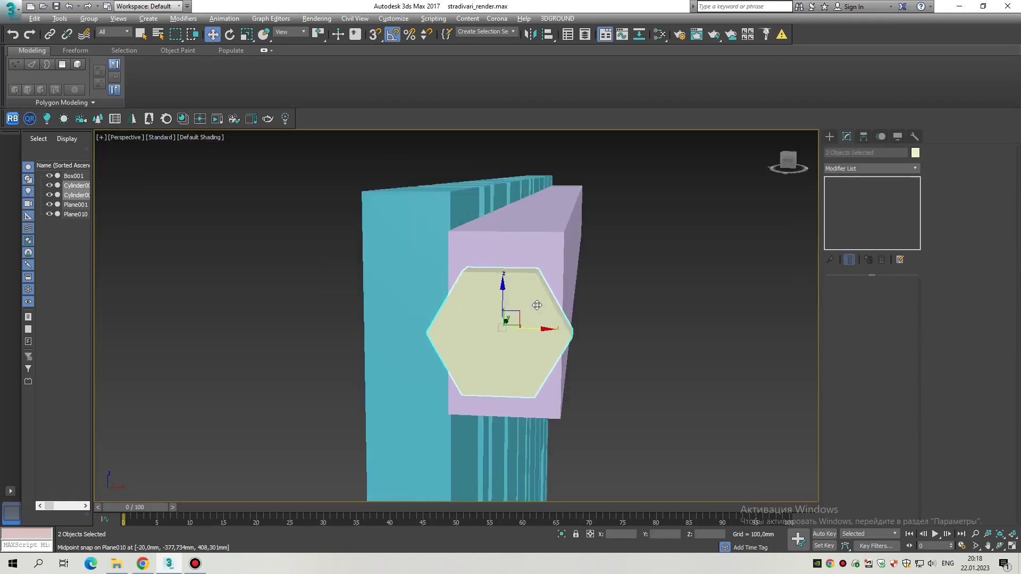
Step: Scale both cylinders down together so the hexagonal head fits within the crossbar's end face
key(r)
key(shift+z)
key(shift+z)
key(w)
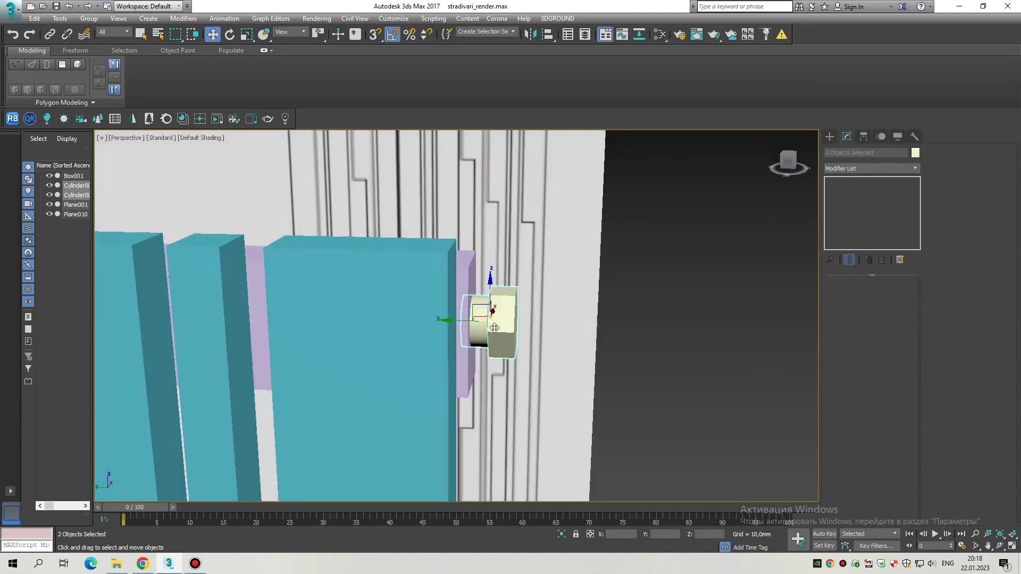
Step: Set the hexagonal cylinder's height to 5 mm and check the plug in perspective
key(l)
click(468, 266)
scroll(478, 289, up, 5)
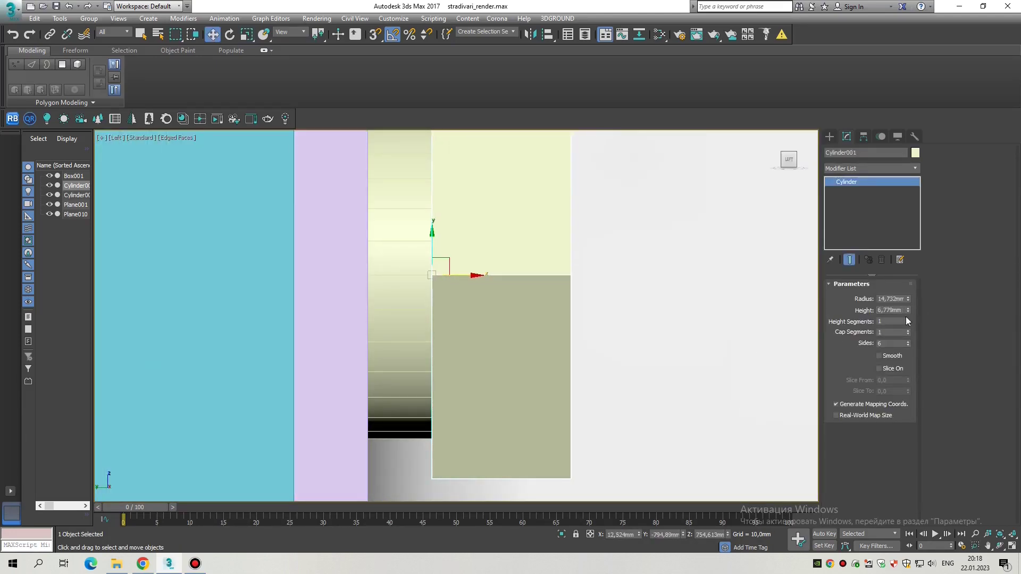
key(shift+z)
key(shift+z)
key(shift+z)
key(shift+z)
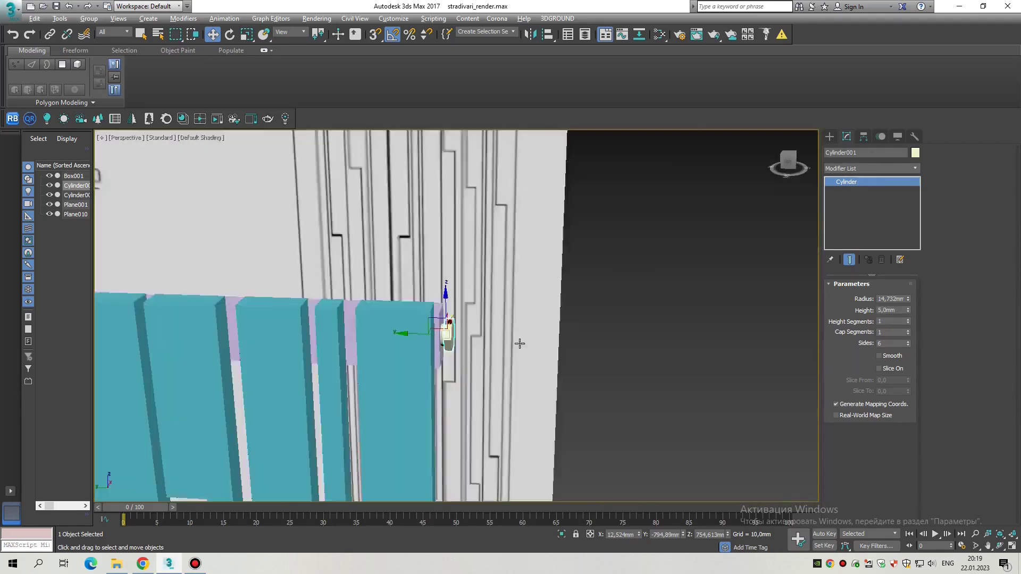
click(519, 356)
key(ctrl+z)
key(z)
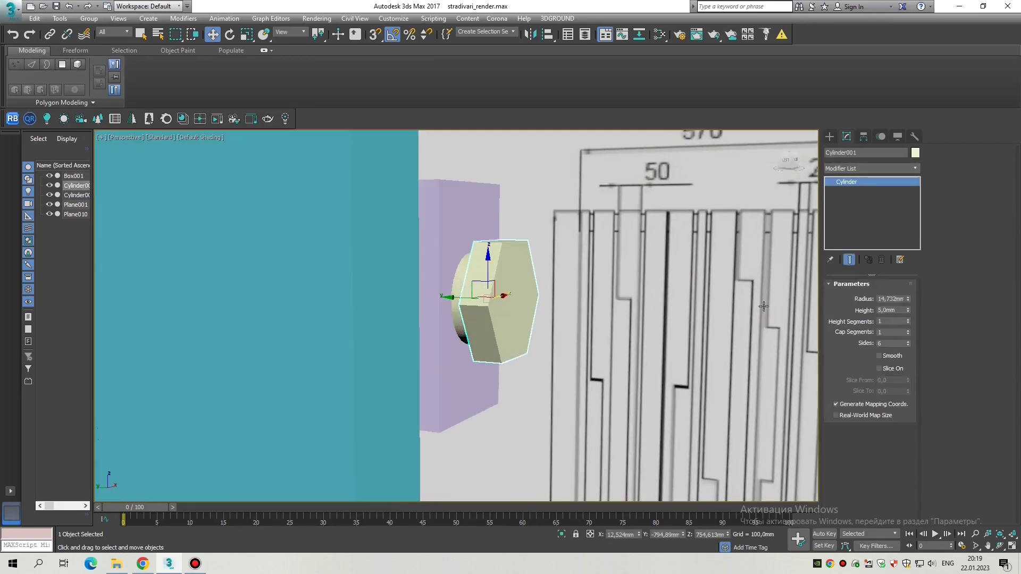
Step: Shorten the round cylinder behind the hexagonal head to about 3.6 mm high and move it into place against the crossbar
alt+middle_drag(500, 318, 492, 316)
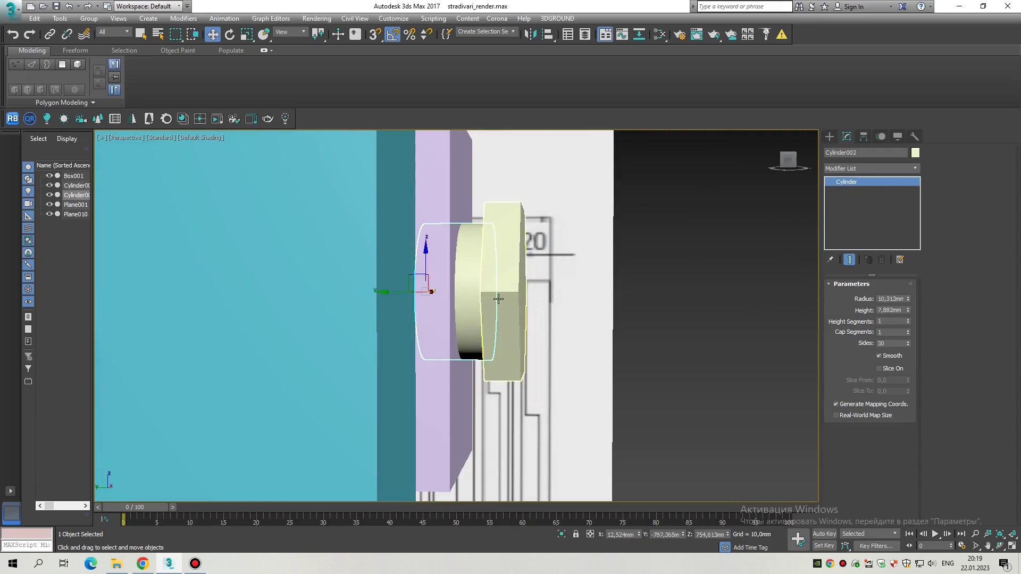
ctrl+click(498, 299)
scroll(432, 299, down, 3)
alt+middle_drag(432, 299, 337, 289)
click(337, 289)
scroll(411, 315, up, 5)
click(455, 320)
scroll(456, 319, up, 6)
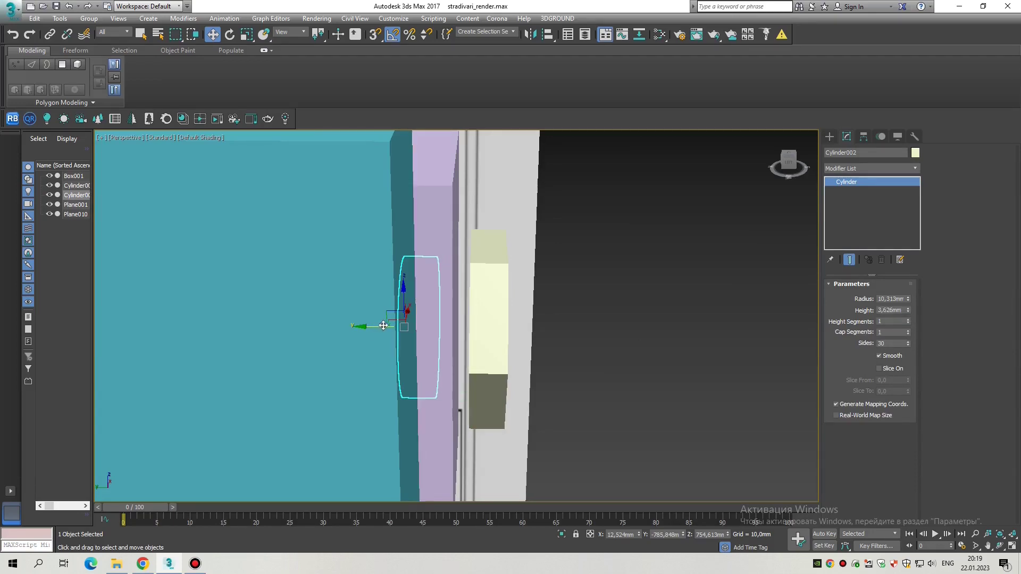
scroll(440, 312, up, 4)
scroll(488, 320, down, 3)
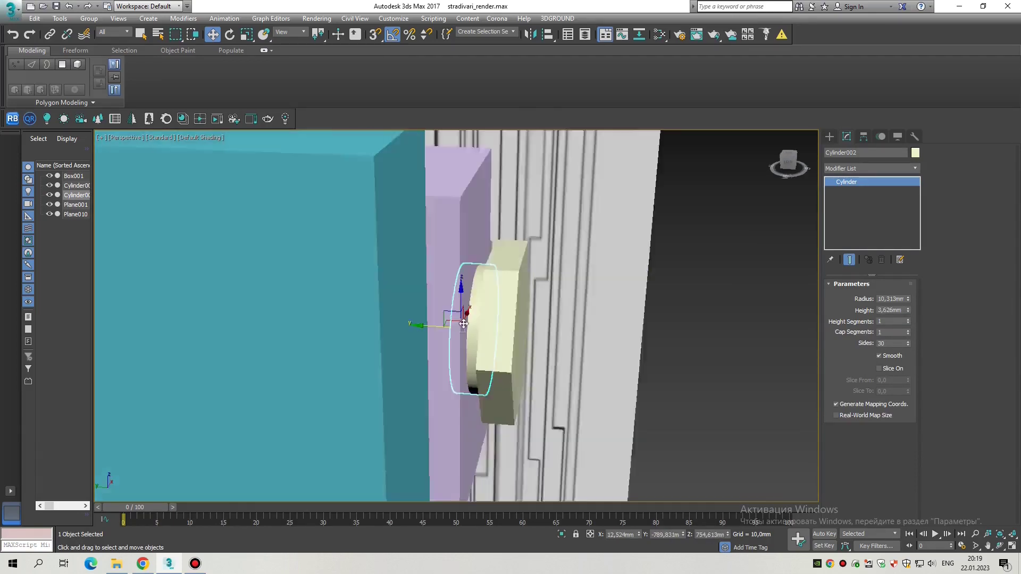
Step: Convert the hexagonal cylinder to an editable poly and attach the round cylinder to it as one plug
scroll(479, 319, up, 3)
key(F4)
click(478, 314)
scroll(478, 314, up, 3)
right_click(502, 322)
mouse_move(553, 448)
click(633, 458)
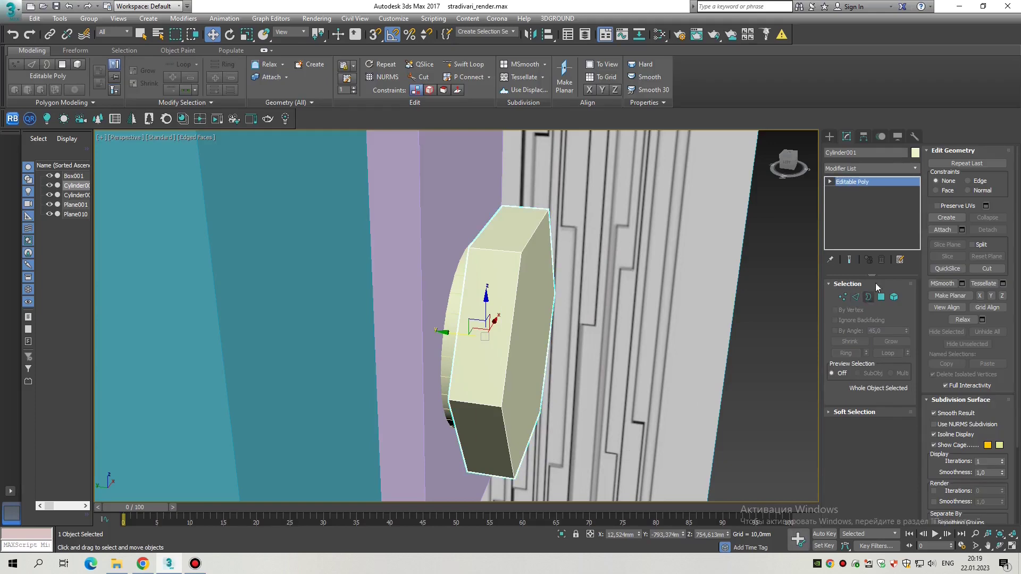
scroll(446, 345, down, 10)
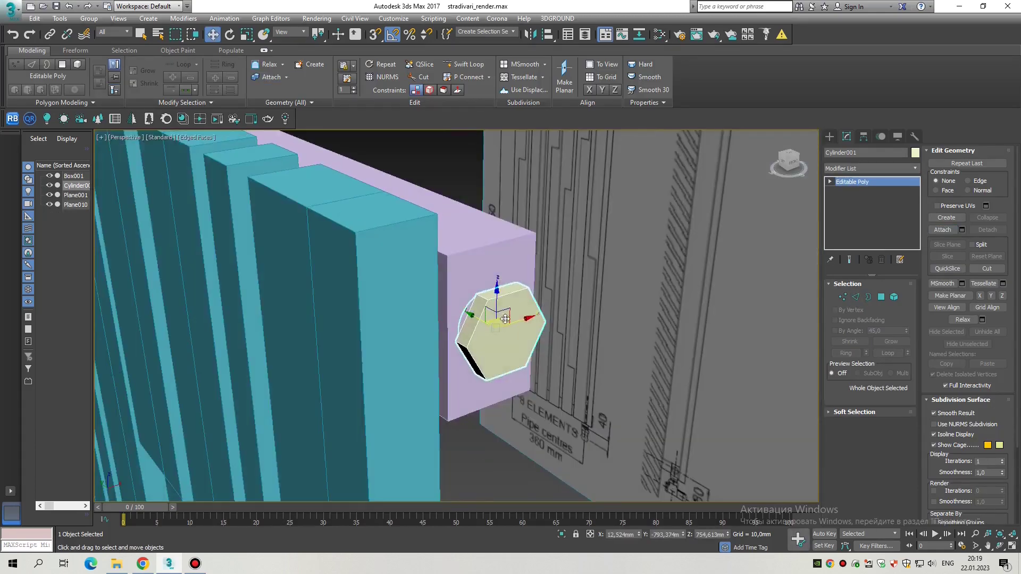
scroll(459, 303, down, 3)
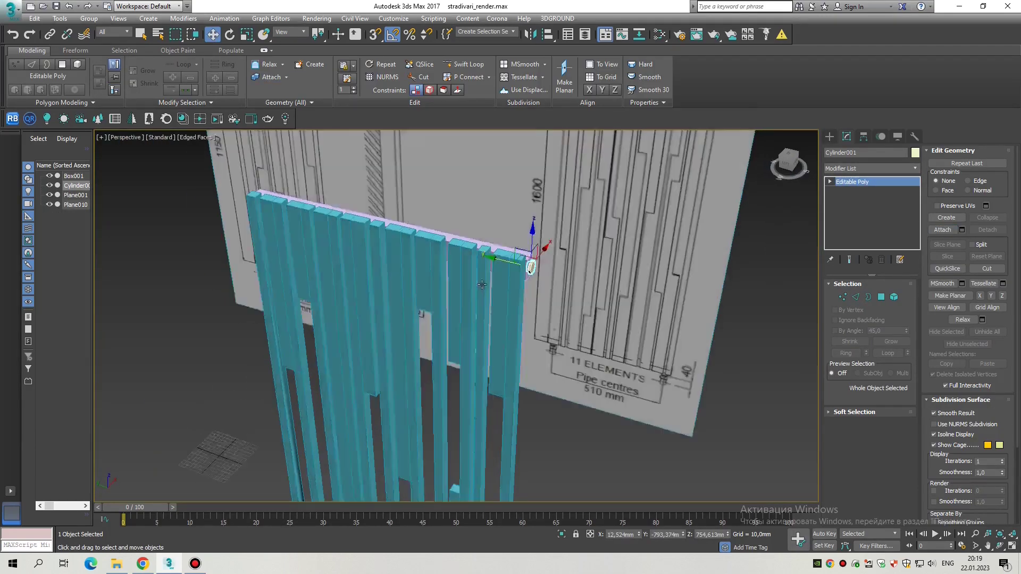
Step: Add a Chamfer modifier above the Shell on the stepped radiator panels
alt+middle_drag(458, 303, 473, 302)
scroll(483, 302, up, 4)
scroll(465, 391, up, 5)
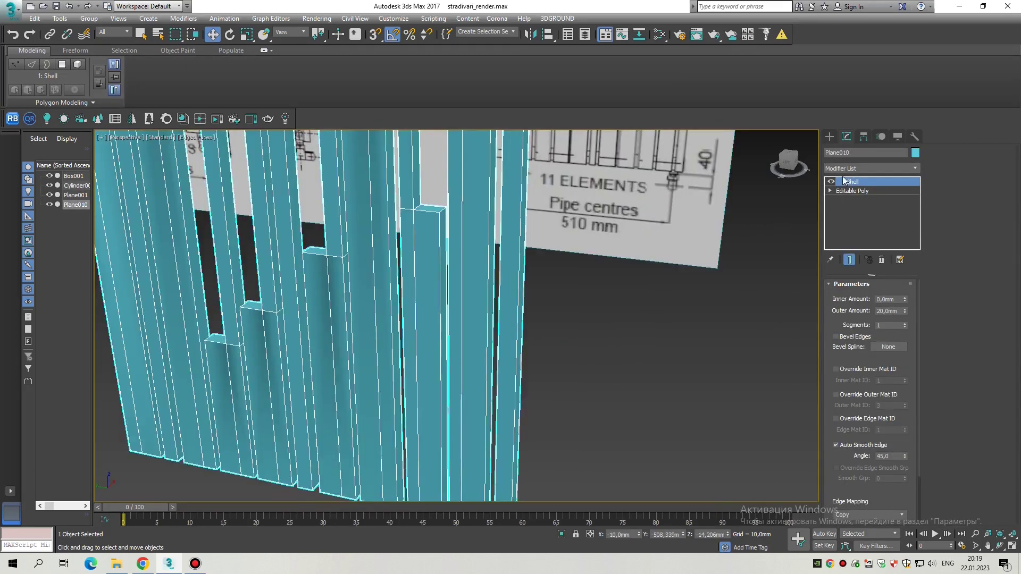
click(847, 170)
scroll(848, 170, down, 8)
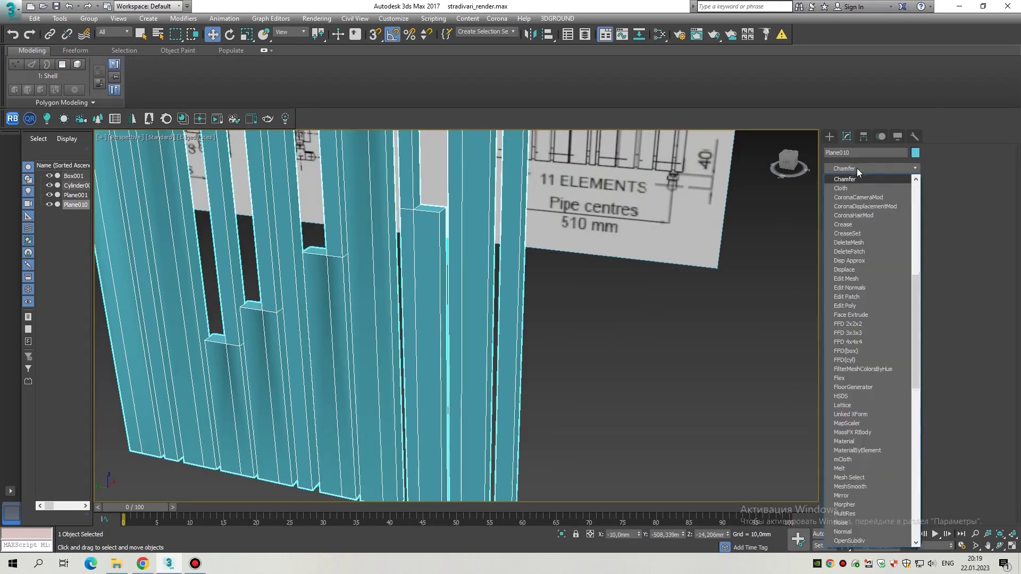
click(844, 275)
scroll(438, 285, up, 5)
scroll(488, 195, down, 5)
scroll(488, 195, up, 5)
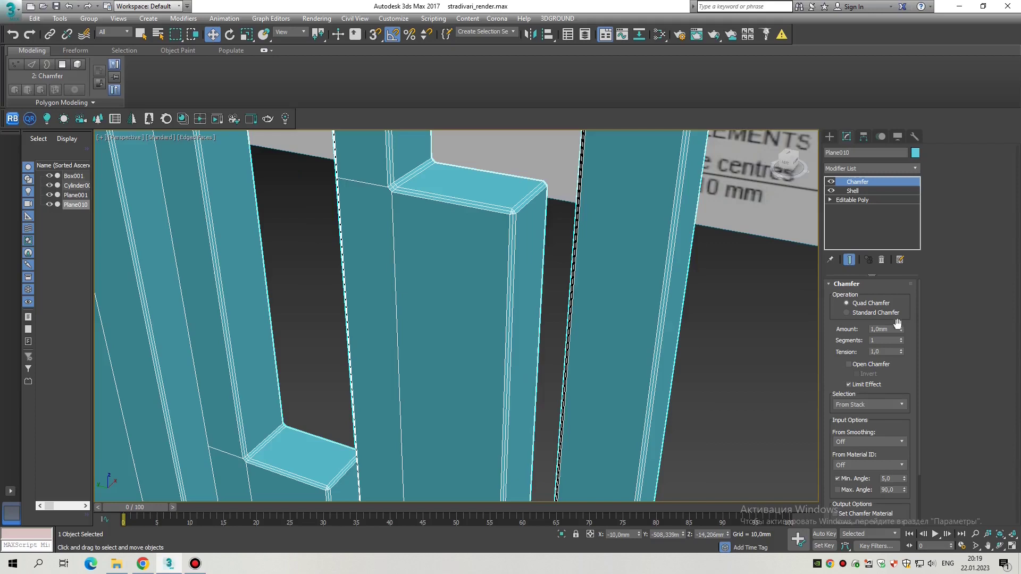
Step: Set the panel chamfer to an amount of about 1.53 mm, 3 segments and 0.5 tension
drag(900, 350, 900, 354)
text(0,)
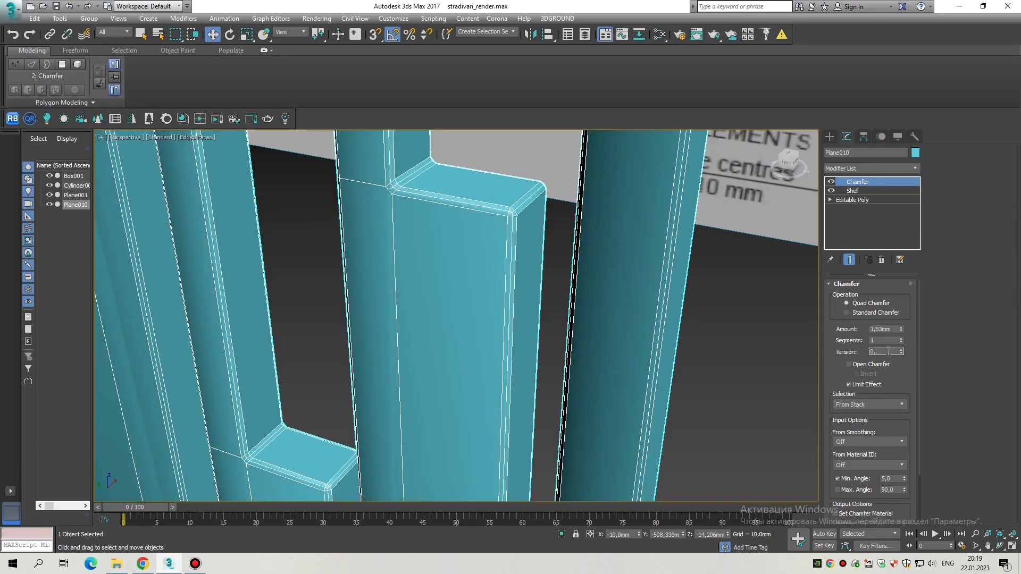
text(5)
key(Return)
scroll(824, 448, down, 3)
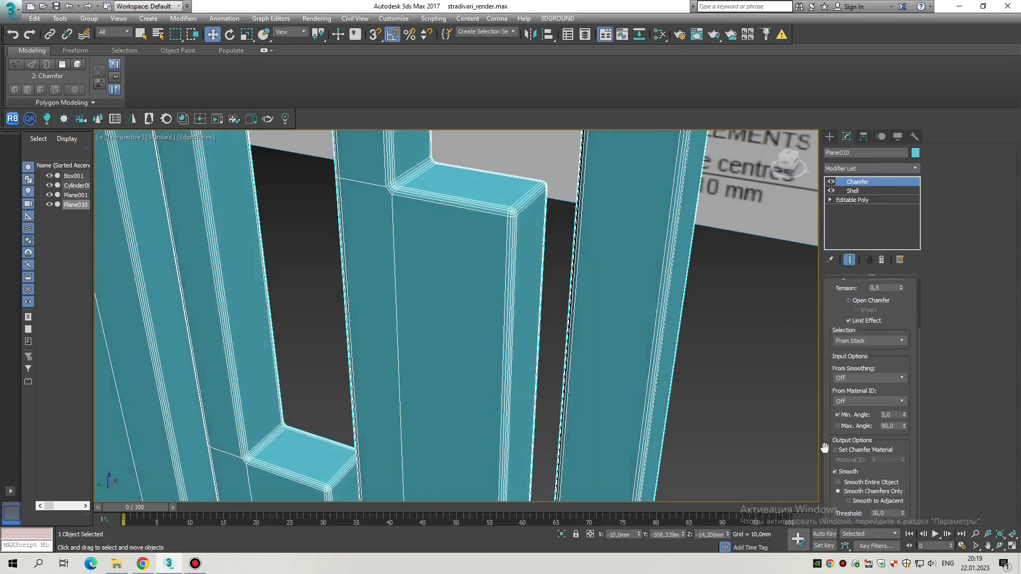
Step: Examine the panels' chamfered edges up close, with and without the edge display
scroll(501, 353, down, 5)
mouse_move(501, 353)
alt+middle_down()
mouse_move(421, 392)
mouse_move(521, 340)
mouse_move(484, 302)
mouse_move(439, 365)
mouse_move(426, 244)
mouse_move(489, 266)
alt+middle_up()
scroll(521, 340, down, 5)
scroll(494, 319, up, 6)
key(F4)
scroll(426, 244, up, 8)
key(F4)
scroll(919, 373, up, 2)
key(F4)
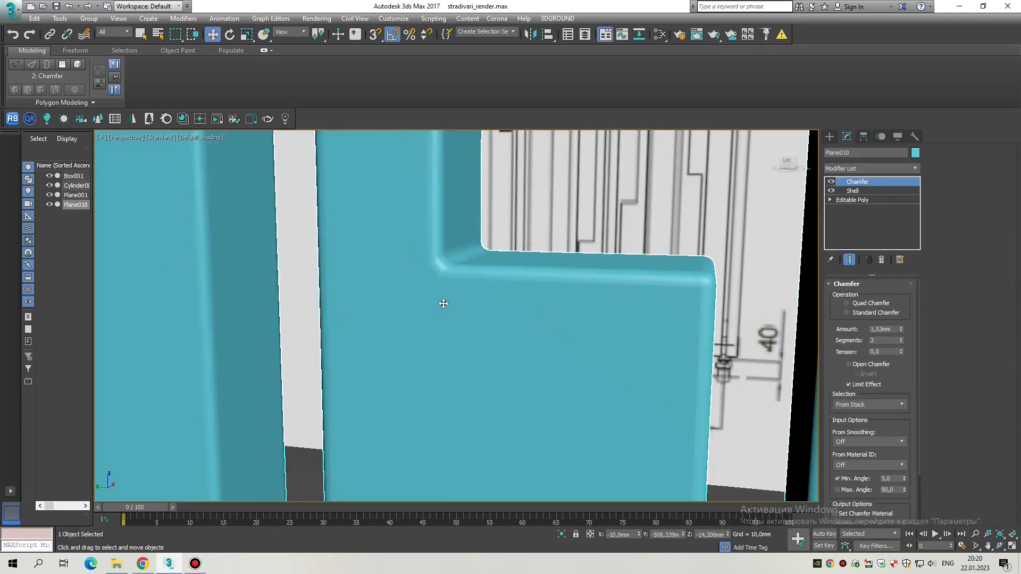
Step: Increase the panels' chamfer amount to about 1.86 mm and check the rounded edges
scroll(456, 330, down, 6)
scroll(456, 329, up, 5)
drag(900, 329, 901, 325)
scroll(543, 309, up, 2)
scroll(485, 303, down, 6)
alt+middle_drag(485, 303, 522, 301)
scroll(463, 326, up, 5)
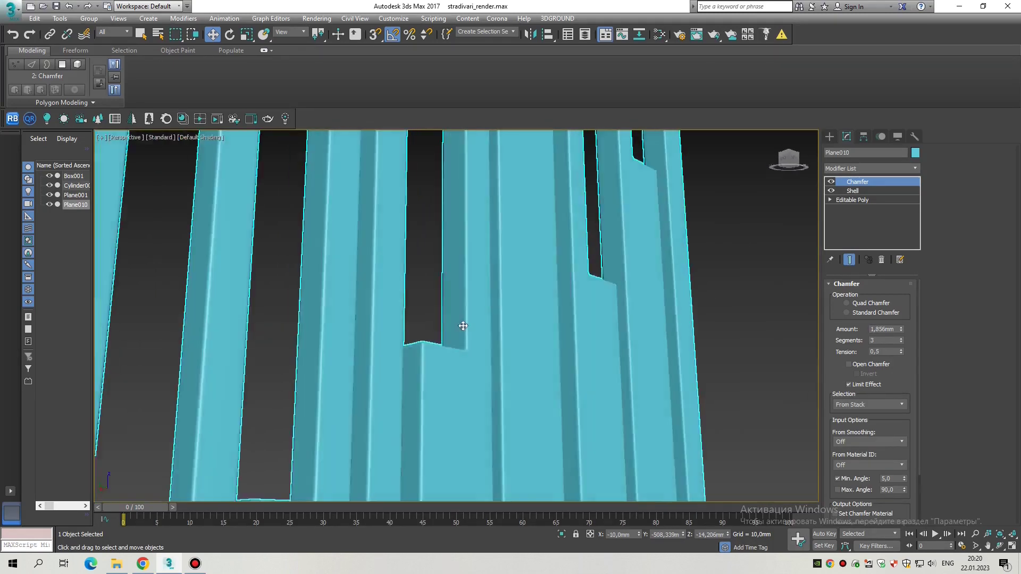
Step: Apply the Chamfer modifier to the rear crossbar so its edges match the rounded panels
scroll(463, 326, down, 6)
mouse_move(464, 326)
alt+middle_down()
mouse_move(444, 289)
mouse_move(478, 324)
mouse_move(554, 323)
mouse_move(438, 310)
mouse_move(410, 319)
mouse_move(563, 307)
mouse_move(531, 297)
mouse_move(572, 259)
alt+middle_up()
click(420, 314)
click(563, 307)
scroll(572, 259, up, 8)
key(F4)
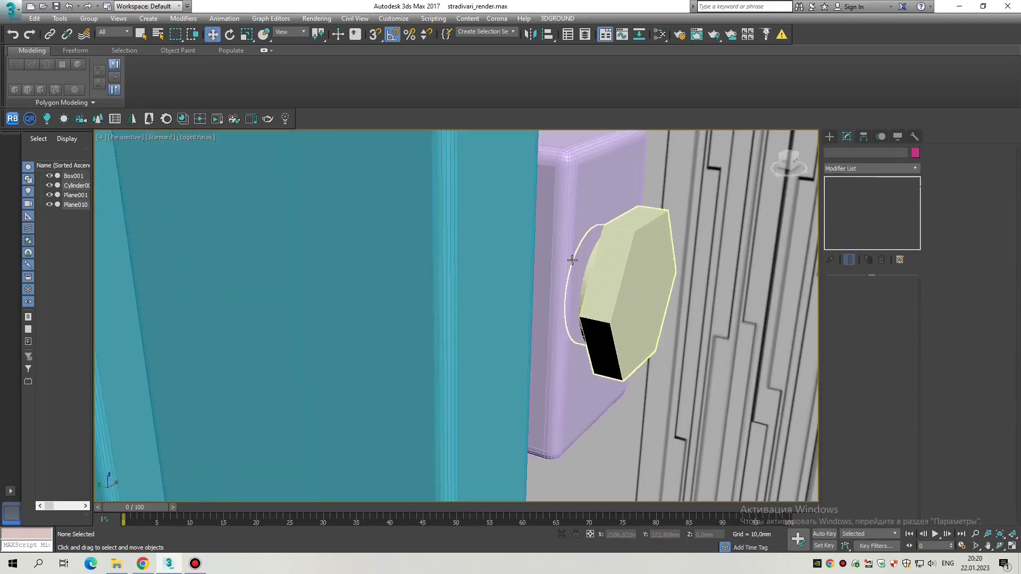
Step: Apply the same Chamfer to the hexagonal plug, using unsmoothed edges only and an amount of about 0.3 mm
click(572, 260)
click(641, 280)
scroll(641, 279, up, 5)
key(F4)
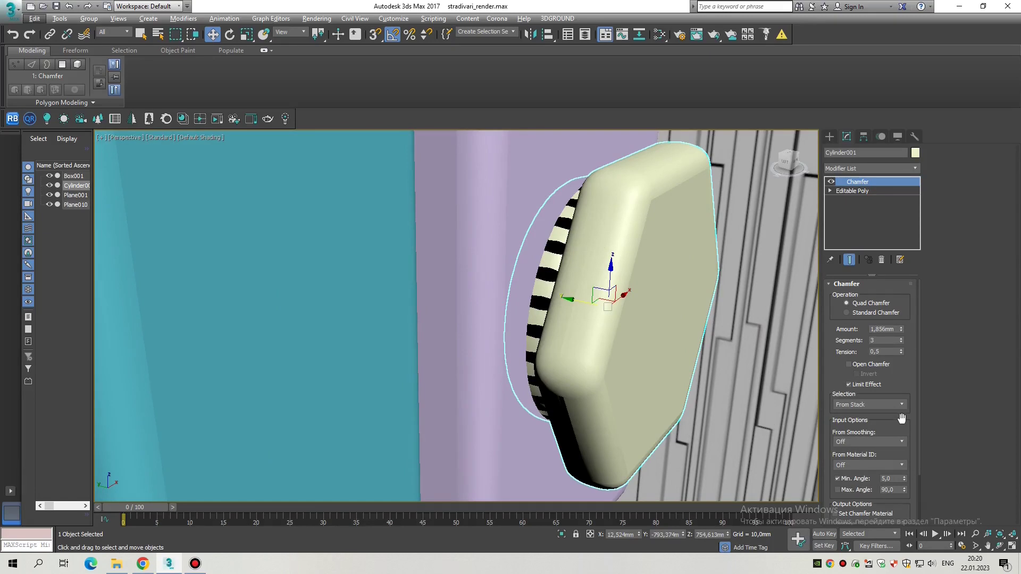
scroll(915, 453, down, 3)
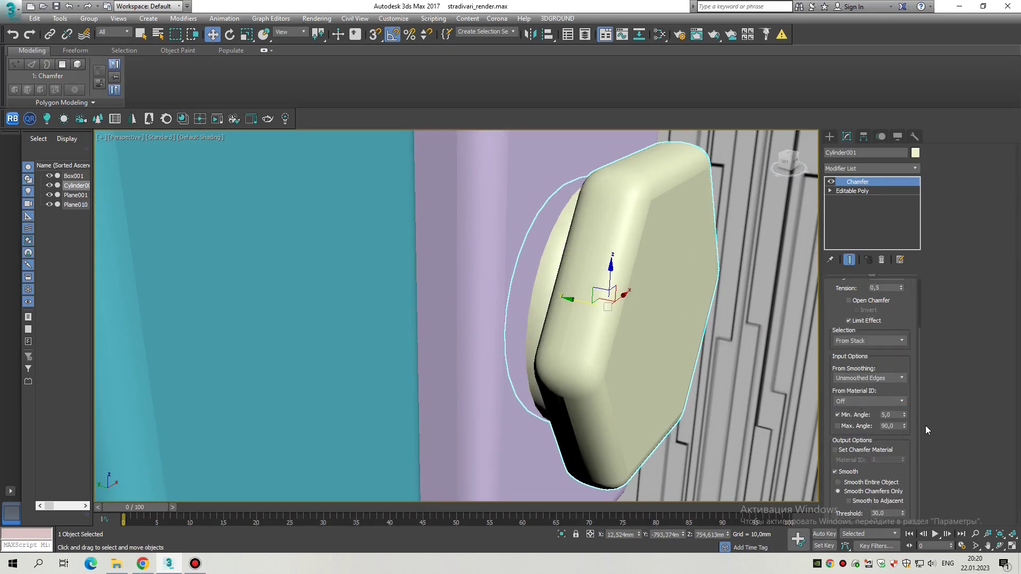
scroll(906, 322, up, 3)
drag(902, 333, 905, 375)
key(F4)
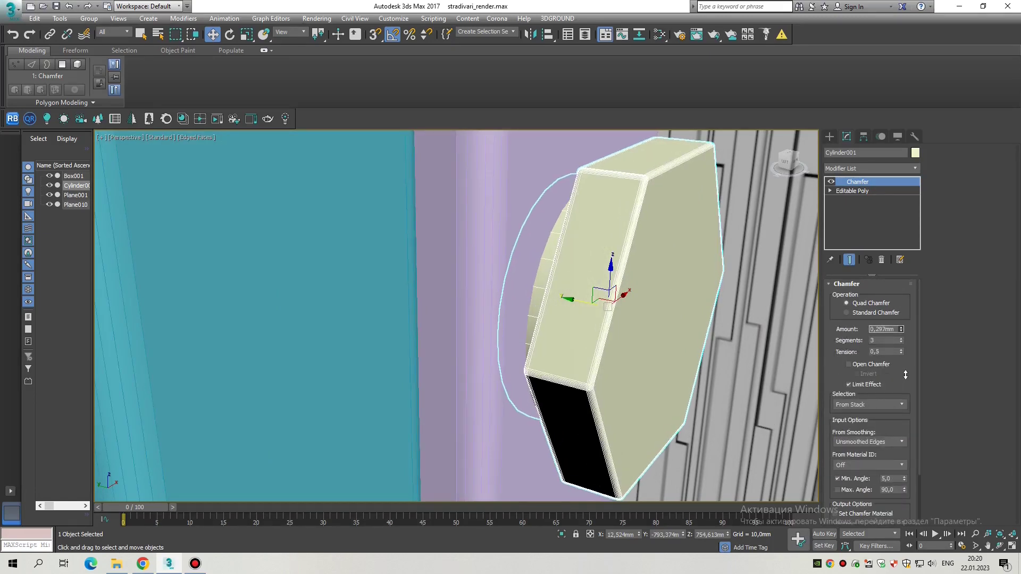
key(F4)
Step: Clone the crossbar as an instance and place it just above the lower ends of the panels in the Left view
click(468, 297)
scroll(478, 303, down, 3)
middle_drag(479, 303, 494, 304)
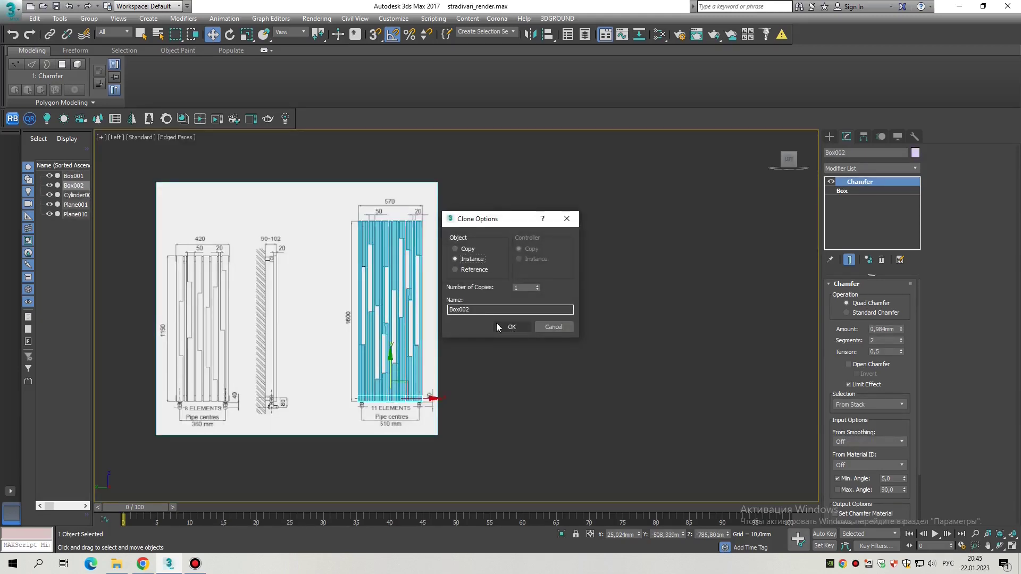
click(497, 325)
scroll(397, 404, up, 10)
key(F4)
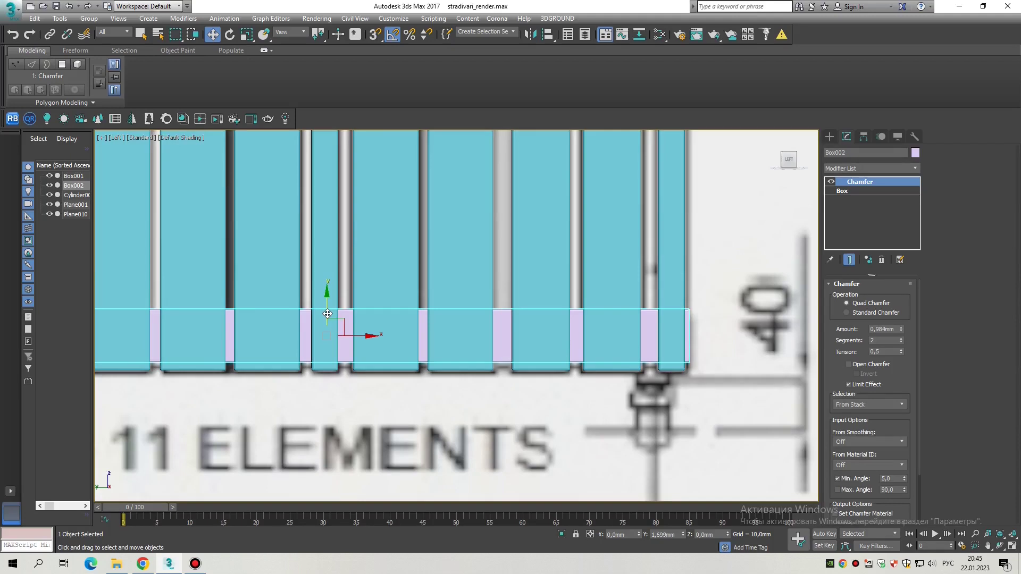
scroll(681, 351, up, 5)
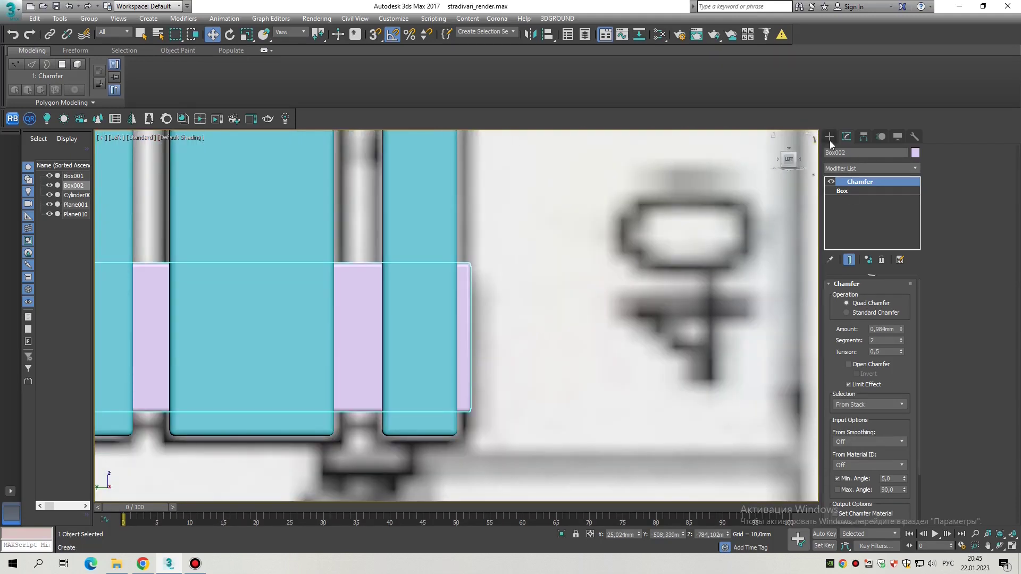
Step: Create a 30-sided cylinder about 10 mm in radius and 4.6 mm high, with its axis along the lower crossbar
click(829, 137)
click(849, 223)
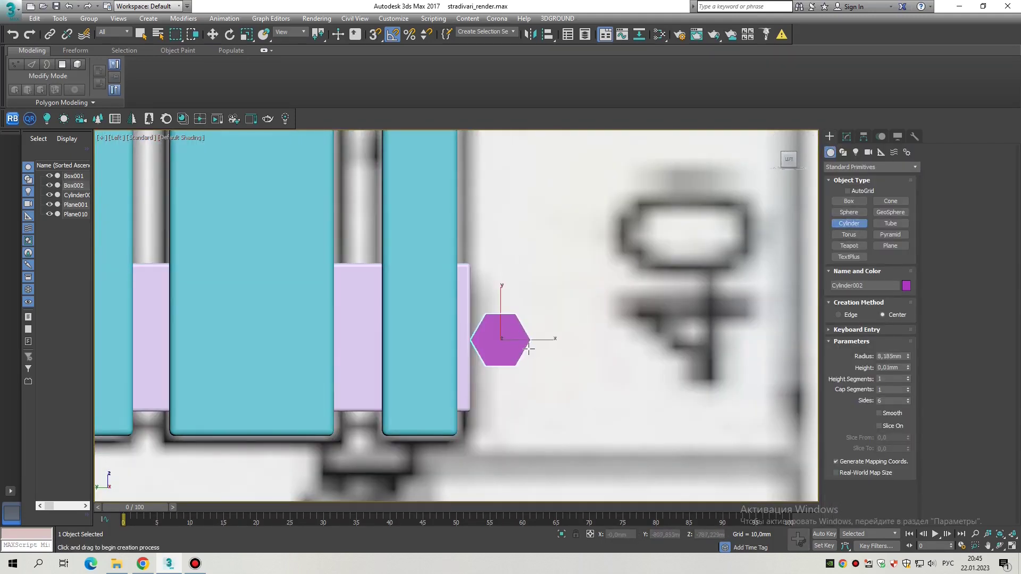
key(e)
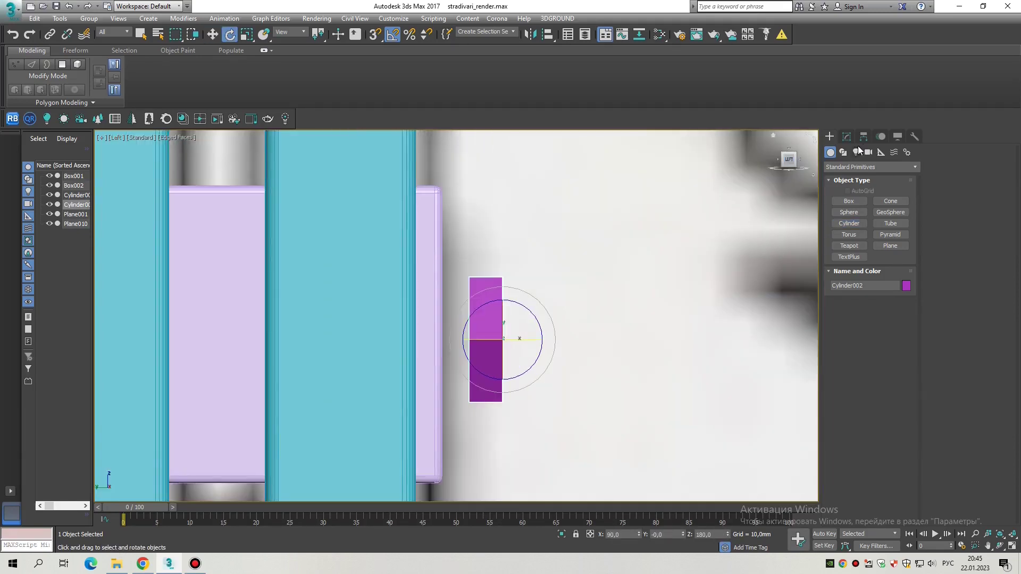
click(846, 137)
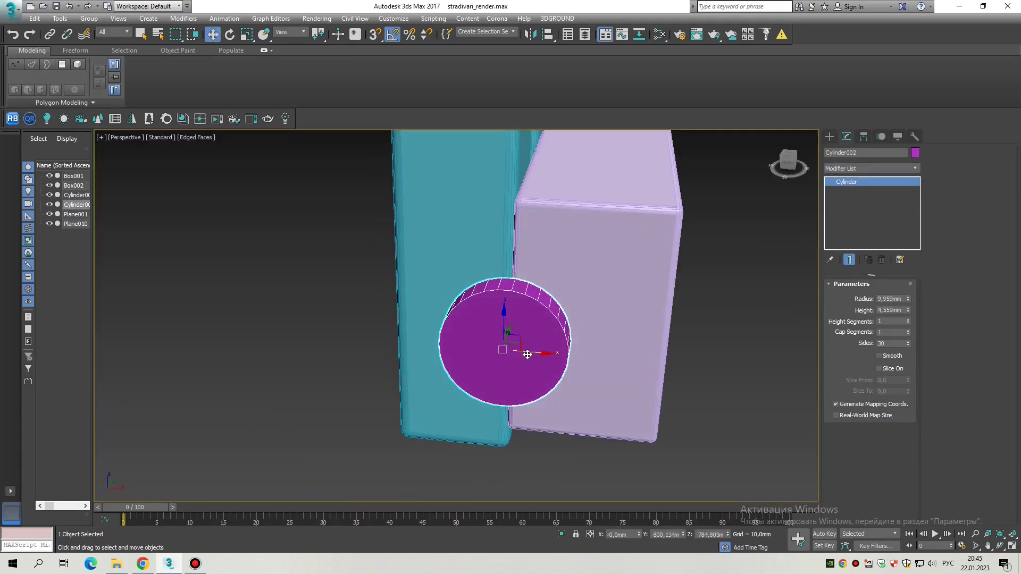
Step: Center the cylinder on the lower crossbar's end face with midpoint snapping, seat it against the face and enable smoothing
drag(503, 349, 596, 210)
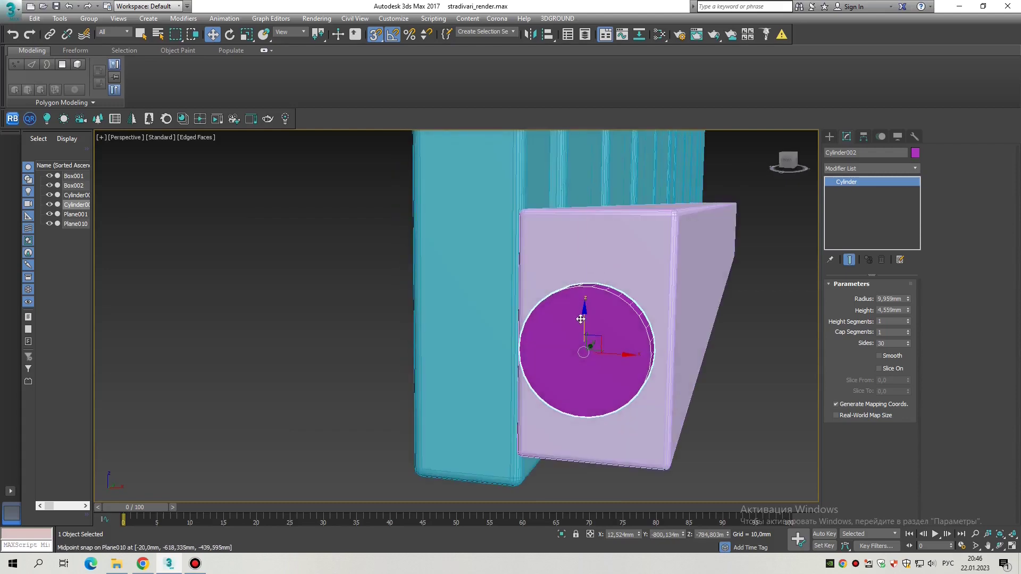
mouse_move(640, 342)
mouse_down()
mouse_move(639, 468)
mouse_move(640, 342)
mouse_up()
key(s)
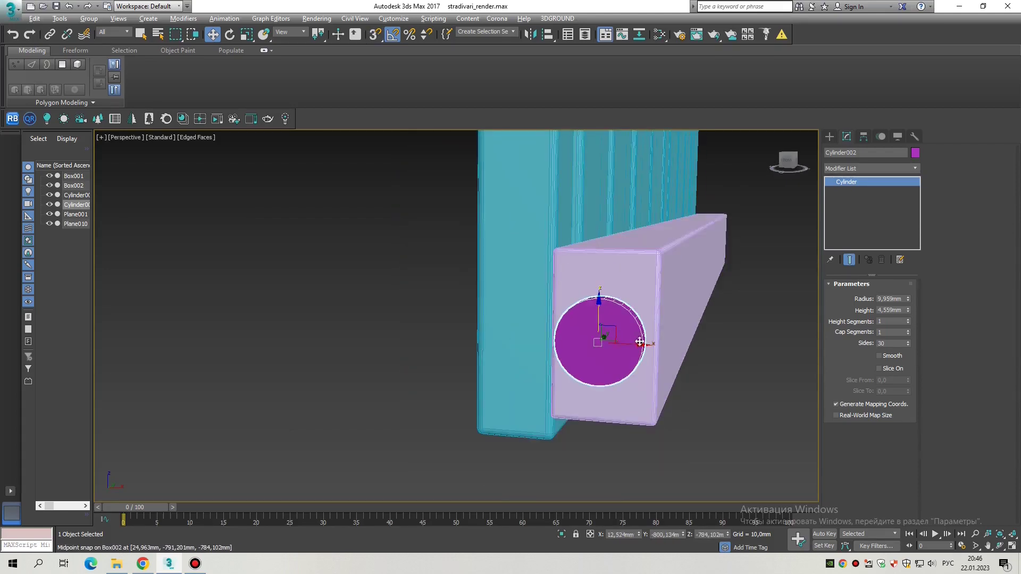
drag(626, 368, 602, 365)
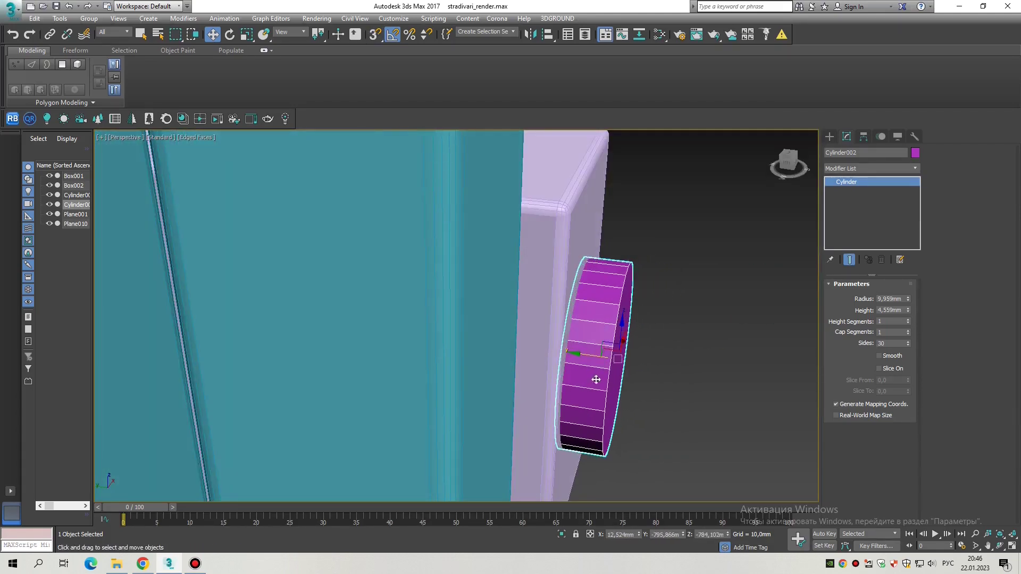
click(896, 356)
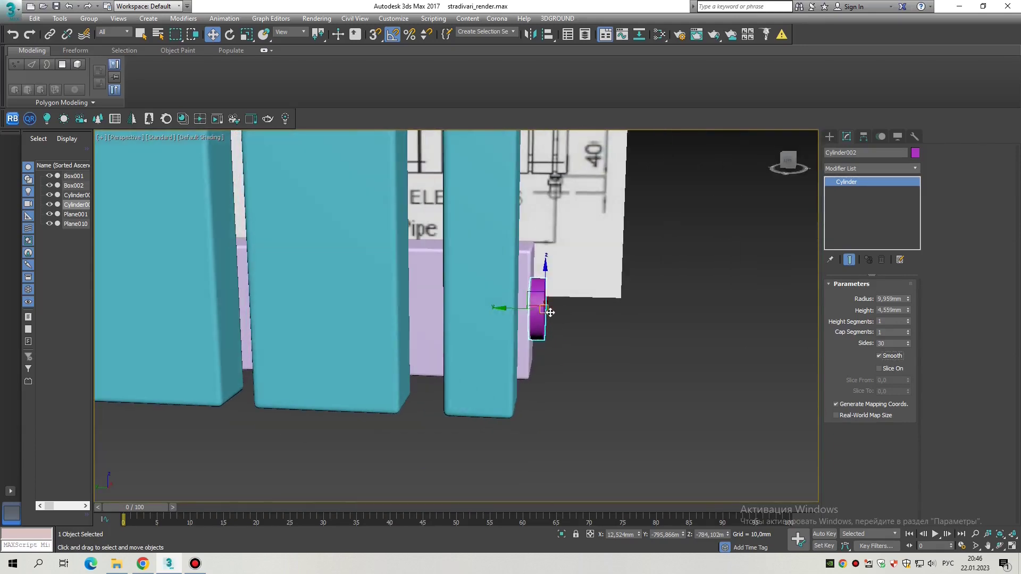
Step: Clone the smoothed cylinder once, offset outward along its axis from the crossbar's end
scroll(550, 312, up, 10)
shift+drag(515, 325, 608, 314)
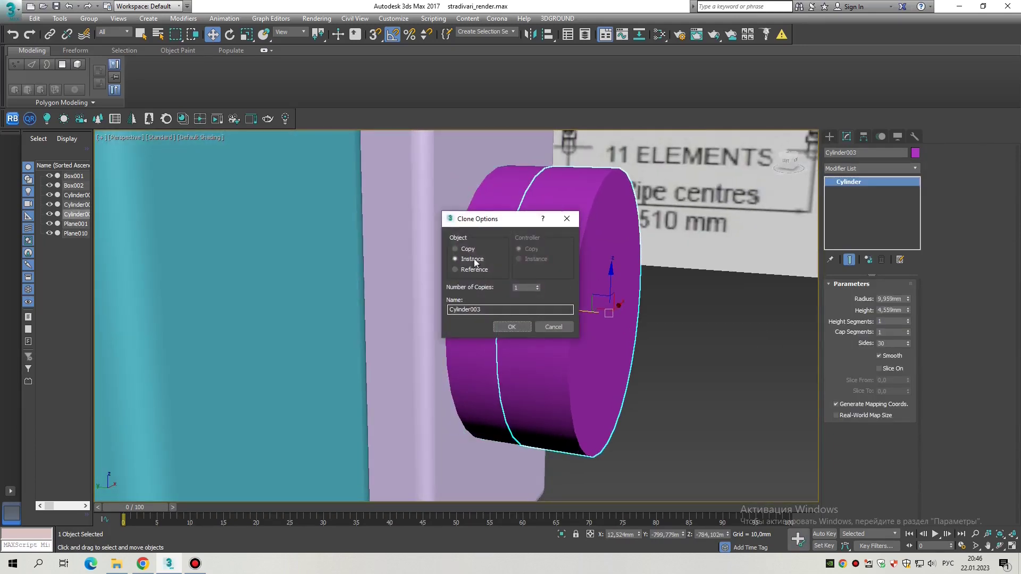
click(511, 327)
Step: Scale the outer cylinder up to a wider cap than the inner one and shift it outward along its axis
key(r)
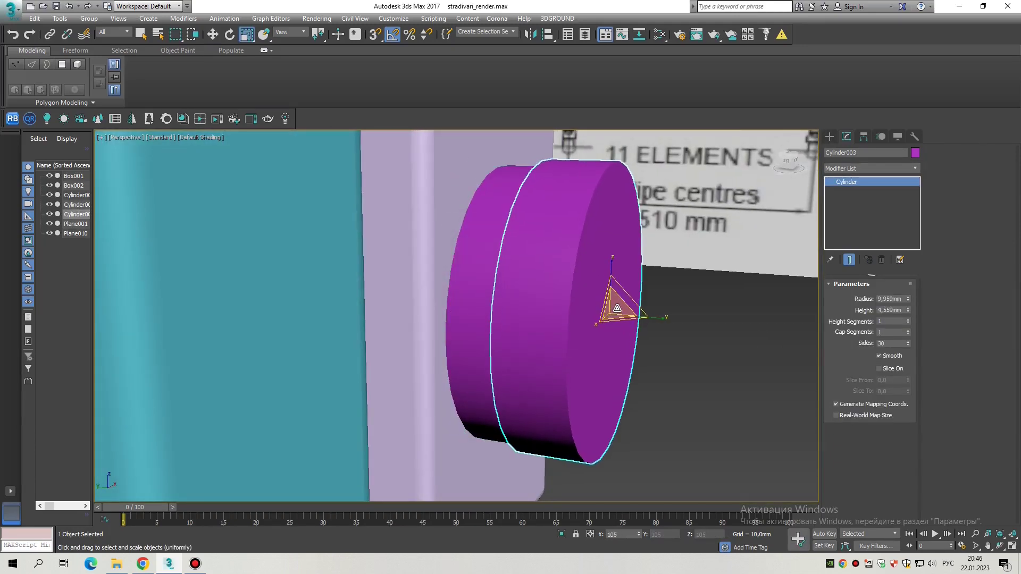
key(alt+w)
key(alt+w)
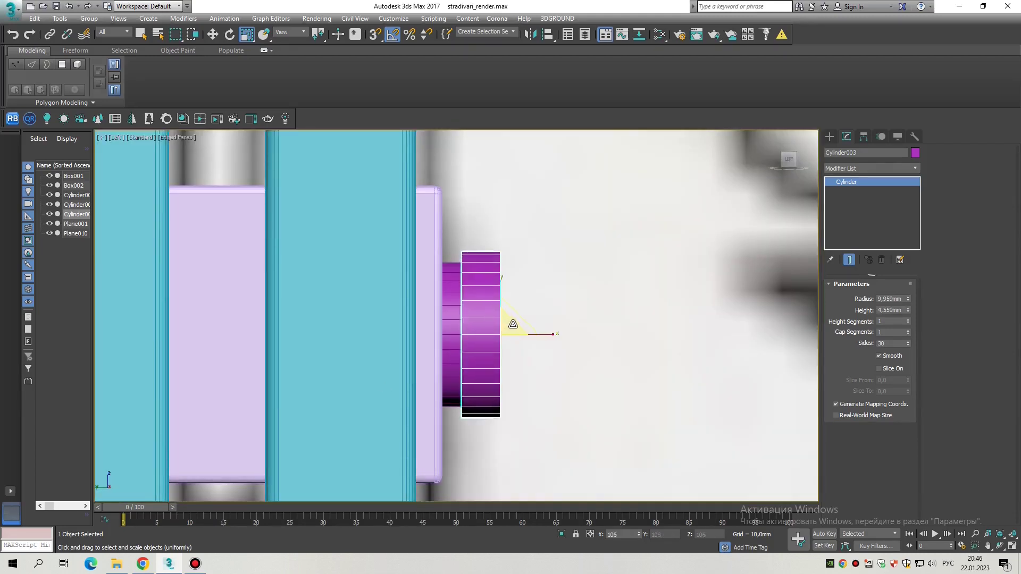
drag(530, 336, 543, 343)
key(alt+w)
middle_click(532, 350)
key(alt+w)
key(alt+w)
key(alt+w)
Step: Convert the outer cylinder to an editable poly and move its end polygon outward to thicken the cap
right_click(581, 347)
click(691, 473)
key(4)
click(563, 315)
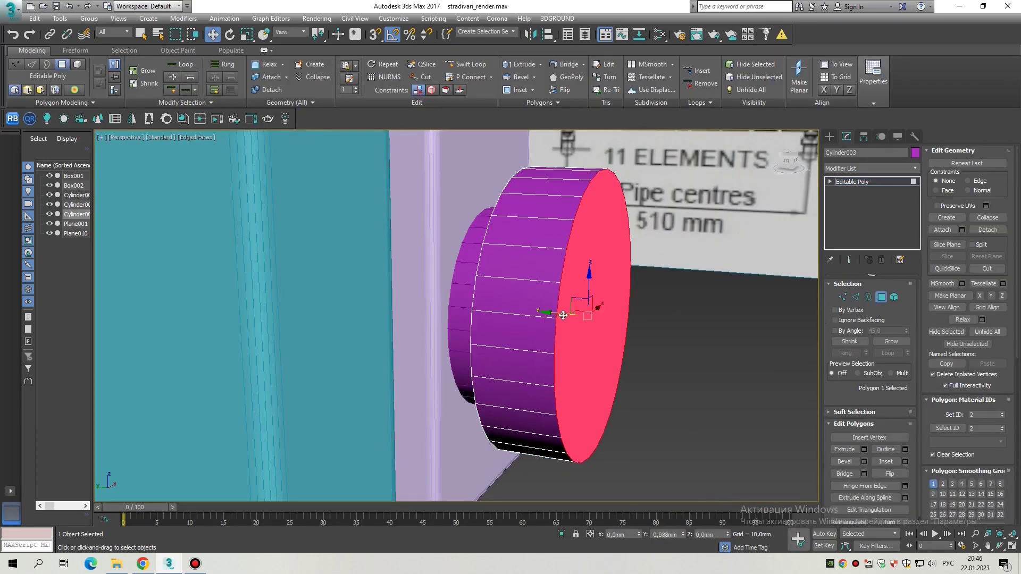
key(alt+w)
key(alt+w)
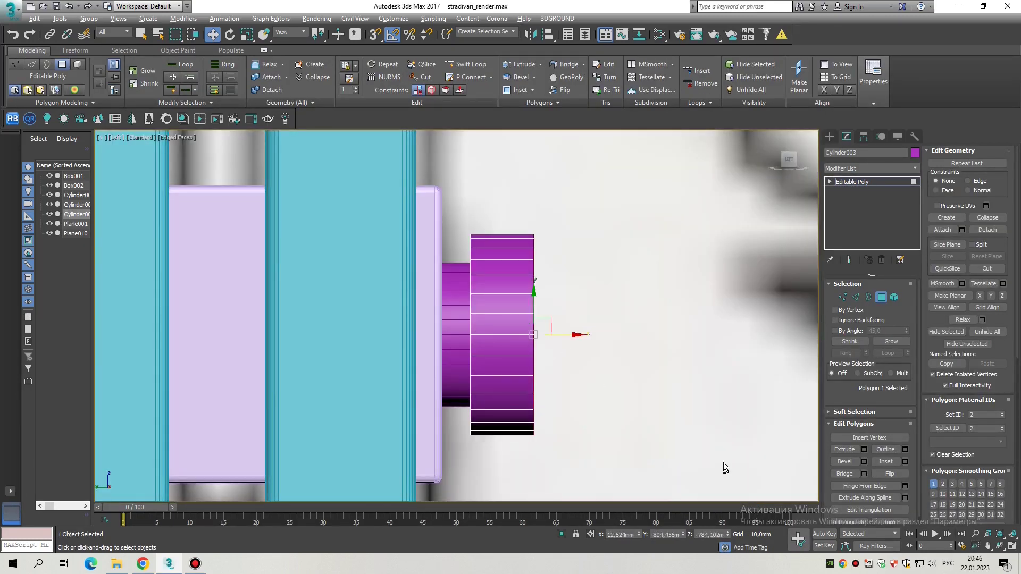
key(alt+w)
middle_click(696, 440)
key(alt+w)
scroll(620, 355, up, 2)
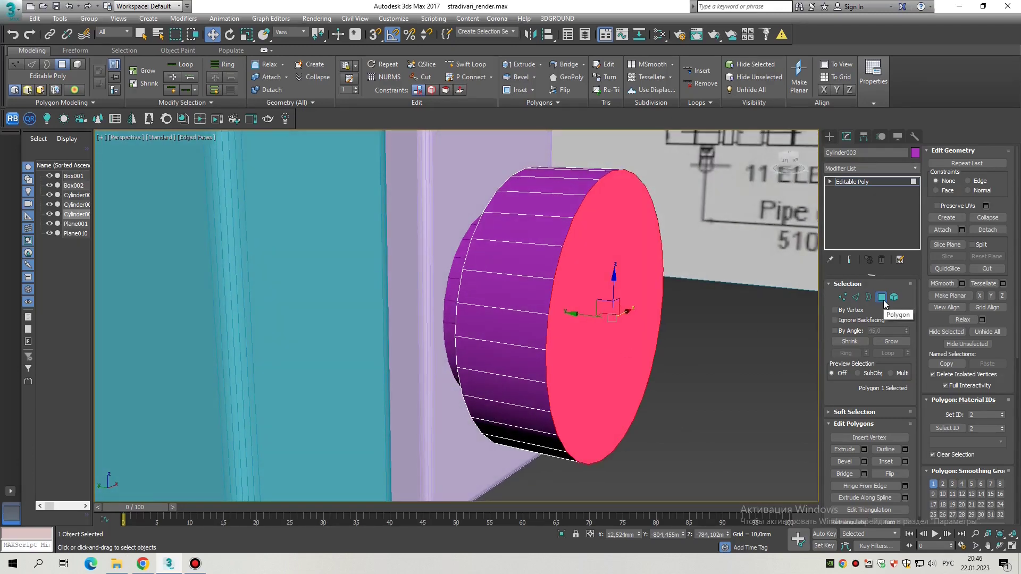
click(881, 297)
scroll(563, 306, down, 3)
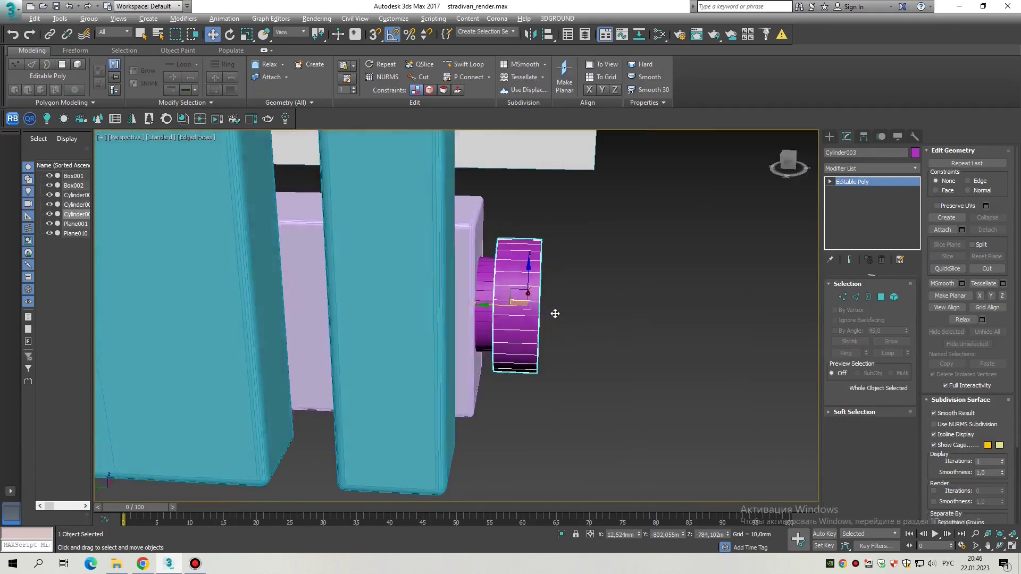
scroll(519, 298, up, 3)
alt+middle_drag(497, 307, 537, 311)
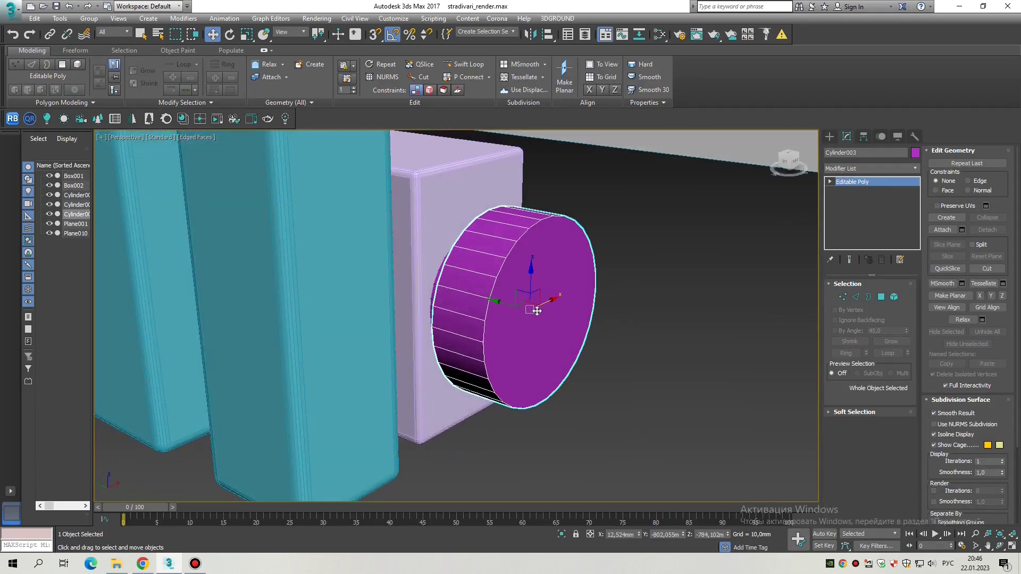
Step: Draw a new cylinder about 11 mm in radius and 4.8 mm high at the outer end of the cap
click(829, 136)
click(848, 224)
key(l)
drag(532, 335, 602, 370)
key(e)
drag(545, 336, 508, 340)
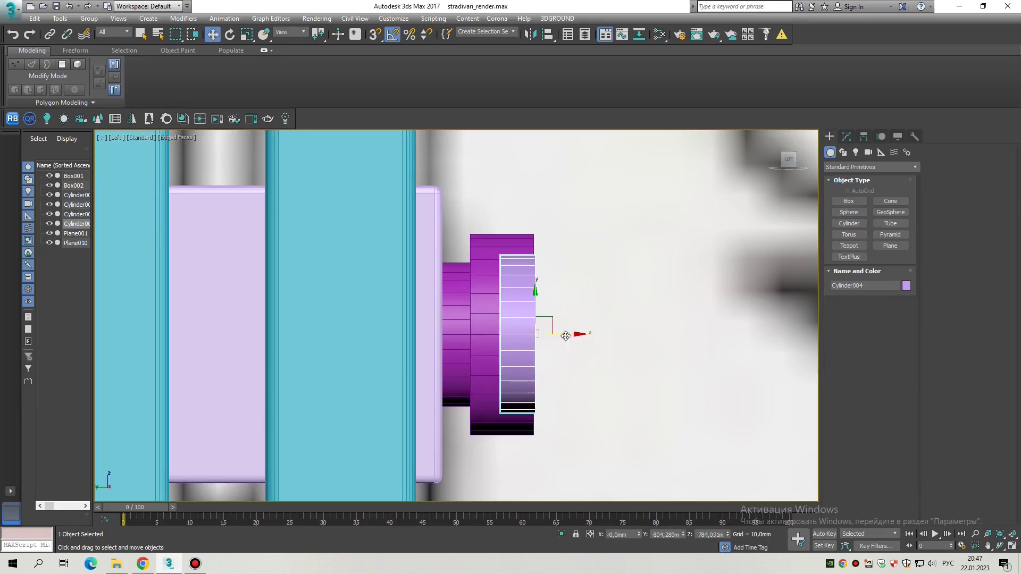
Step: Align the new cylinder with the cap's axis and seat it against the cap's outer face
key(alt+w)
key(alt+w)
key(s)
alt+middle_drag(457, 366, 441, 359)
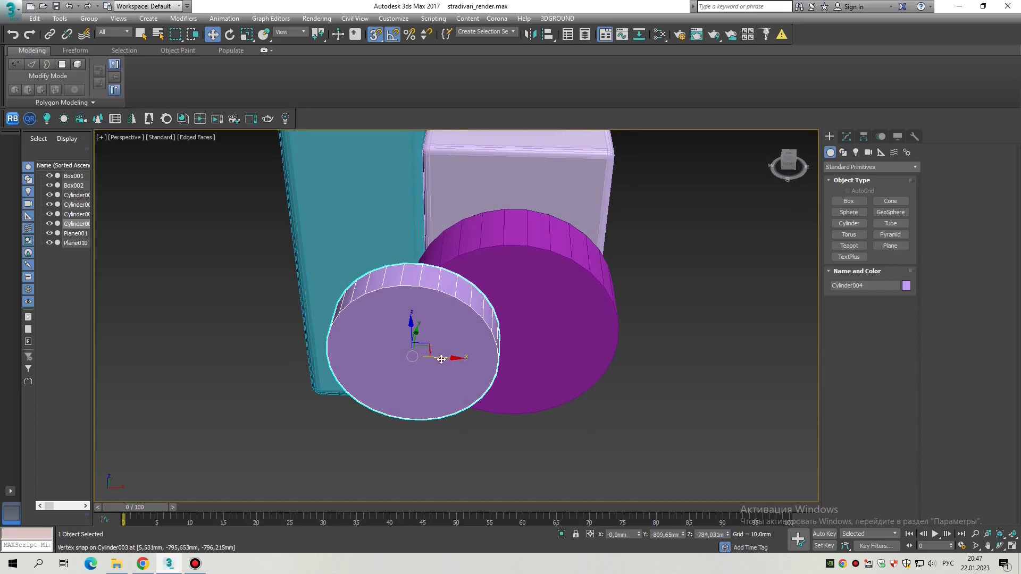
click(564, 308)
drag(479, 170, 659, 190)
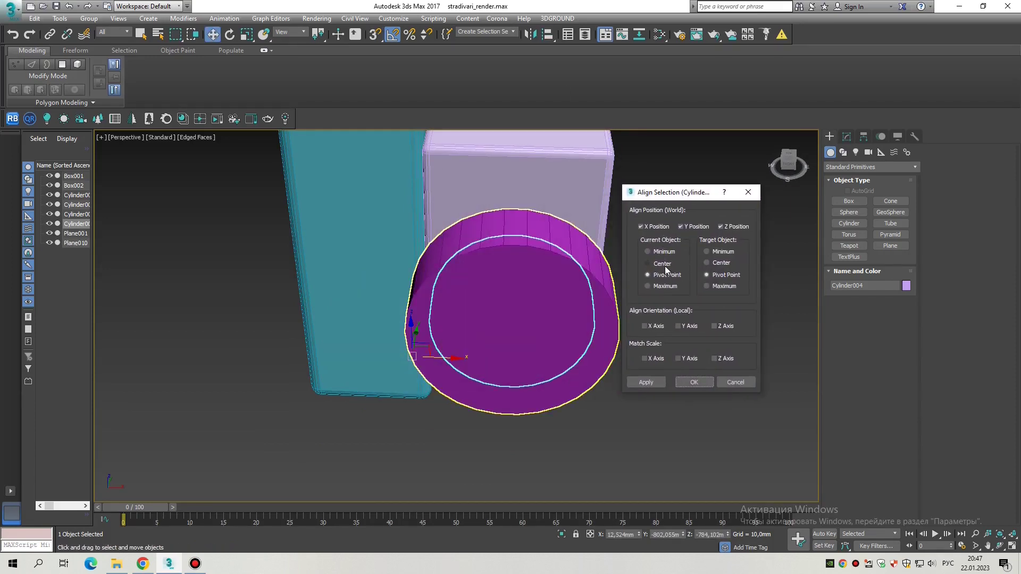
click(693, 386)
Step: Set the new cylinder to 16 sides and convert it to an editable poly
alt+middle_drag(611, 346, 564, 314)
scroll(564, 314, up, 5)
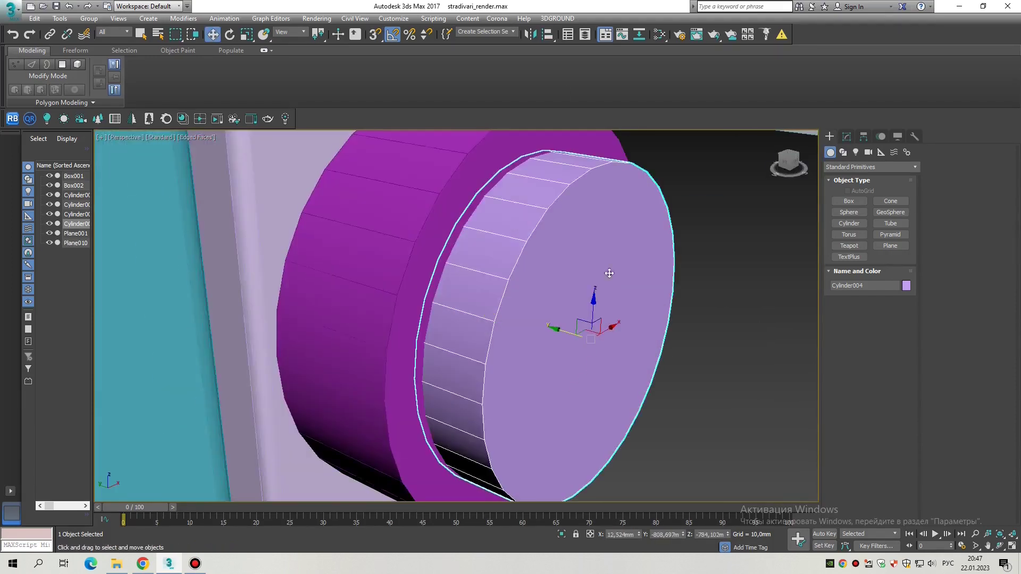
click(847, 137)
key(z)
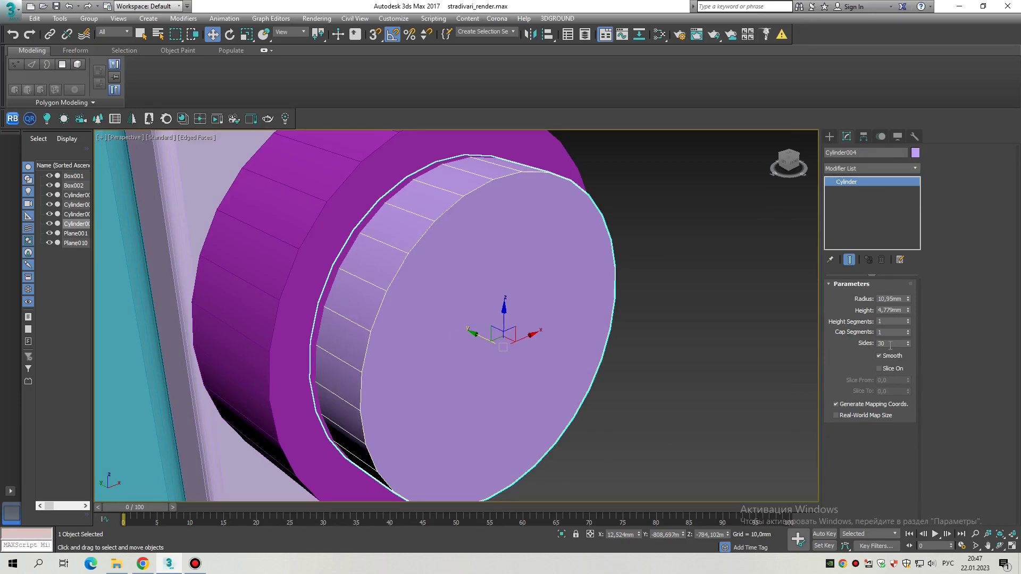
text(8)
key(Return)
scroll(479, 330, down, 2)
mouse_move(479, 329)
alt+middle_down()
mouse_move(445, 336)
mouse_move(463, 338)
alt+middle_up()
scroll(499, 313, down, 3)
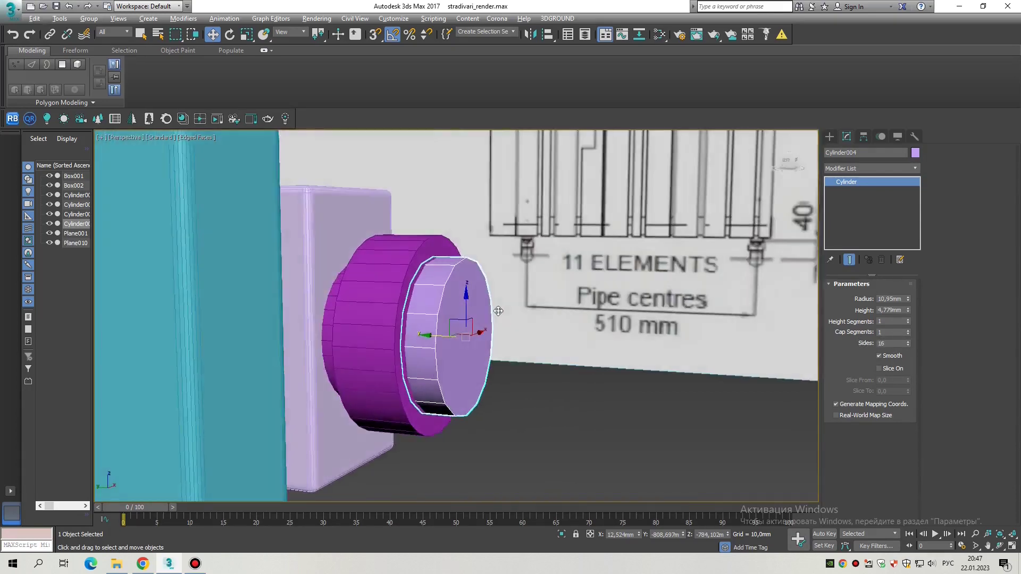
key(l)
right_click(542, 354)
click(682, 488)
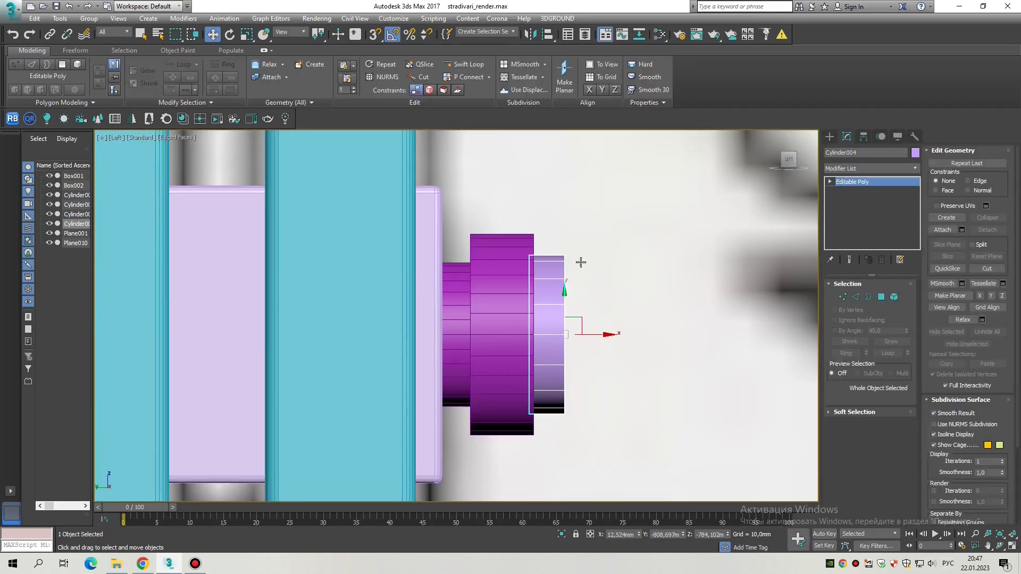
Step: Scale the new cylinder up uniformly to about 113 percent, keeping it slightly narrower than the cap
key(1)
key(shift+z)
key(shift+z)
key(1)
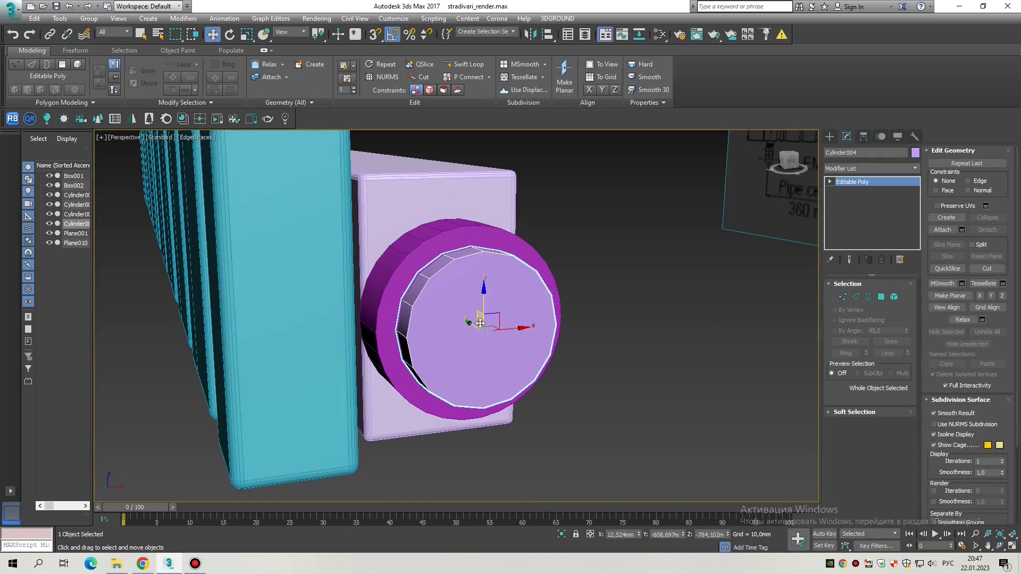
key(l)
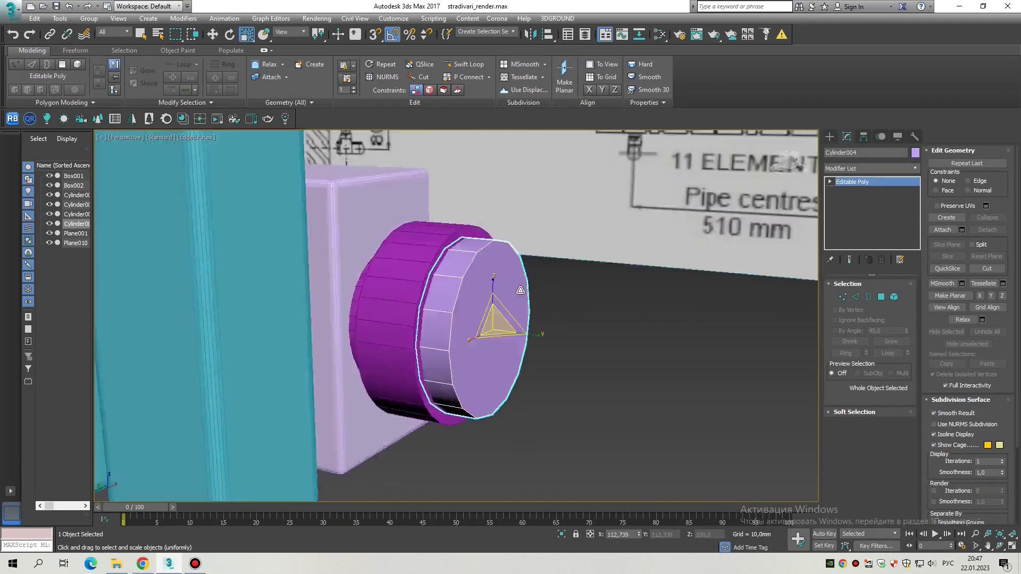
Step: Select the cylinder's outer end vertices and move them outward along its axis to stretch it into a pipe
key(1)
drag(557, 448, 557, 445)
scroll(557, 444, down, 2)
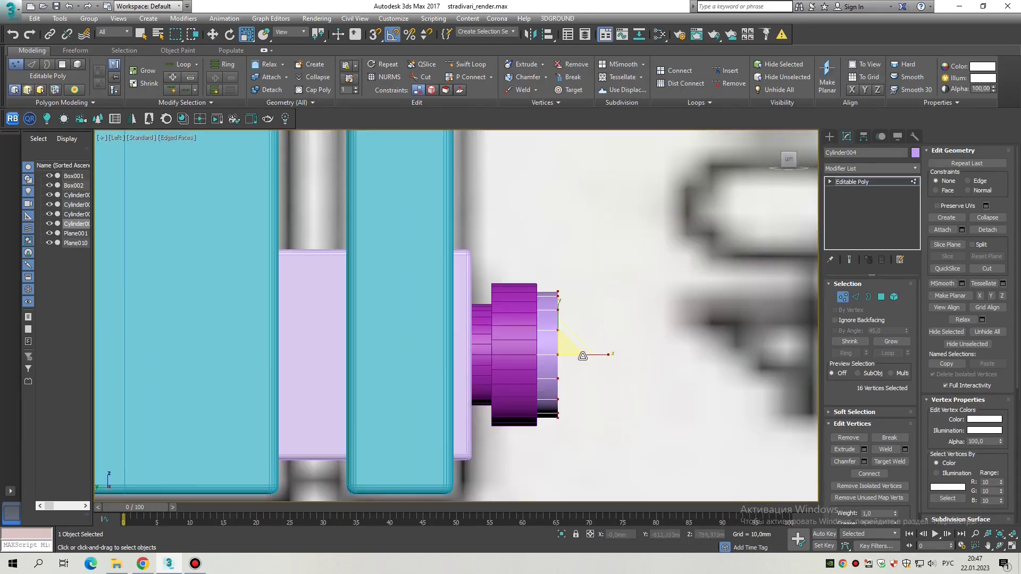
drag(641, 361, 660, 361)
scroll(659, 361, down, 3)
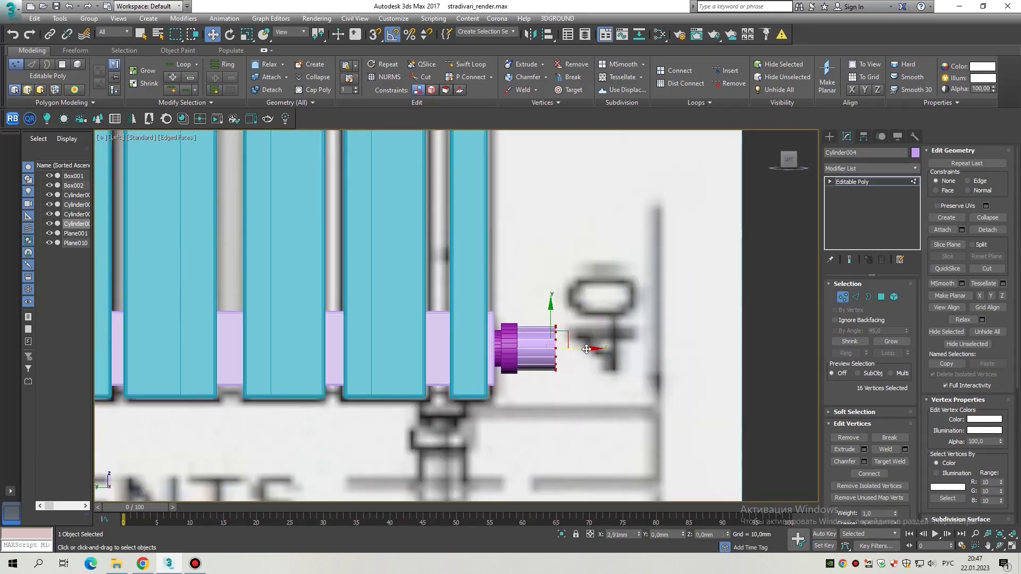
key(shift+z)
key(shift+z)
key(1)
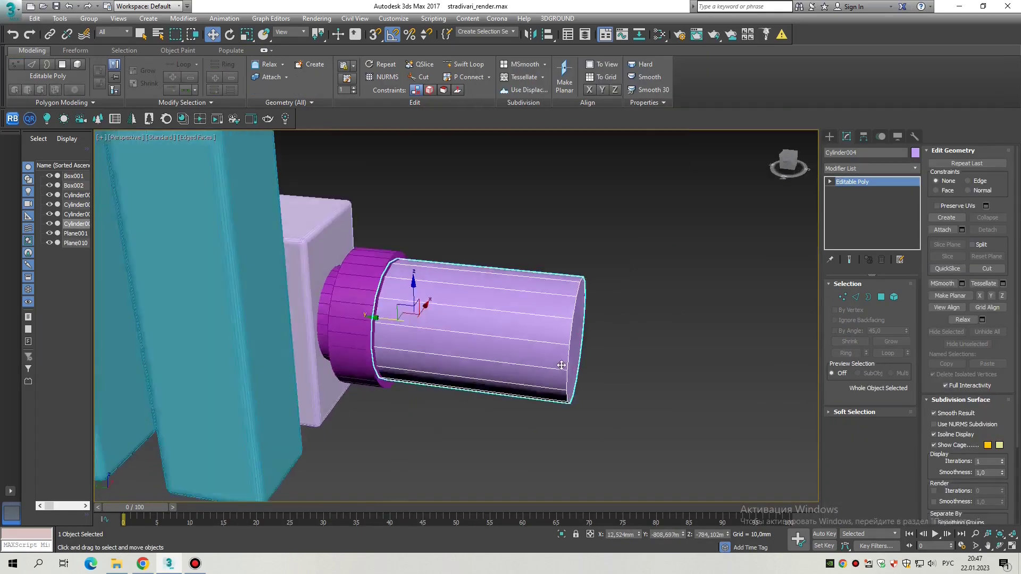
Step: Clone the pipe rotated at a right angle and position the copy so that it crosses the original near its outer end
key(e)
shift+drag(417, 344, 447, 298)
click(507, 327)
scroll(507, 327, down, 2)
key(w)
alt+middle_drag(507, 327, 491, 300)
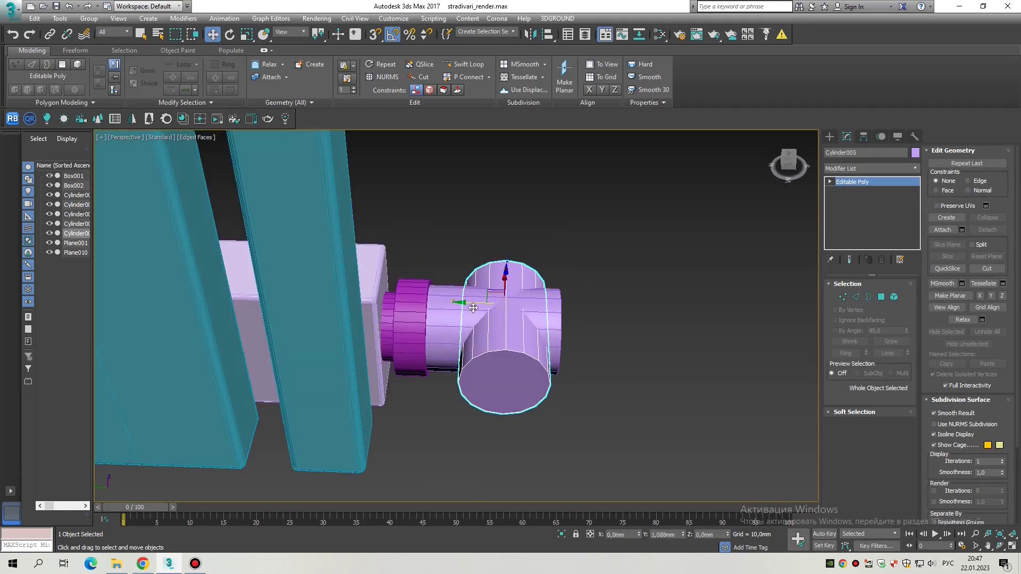
scroll(430, 355, up, 2)
alt+middle_drag(431, 355, 440, 331)
alt+middle_drag(594, 354, 482, 256)
Step: Unite the two crossing pipes with ProBoolean, using the Union operation and No Edge Removal
right_click(482, 256)
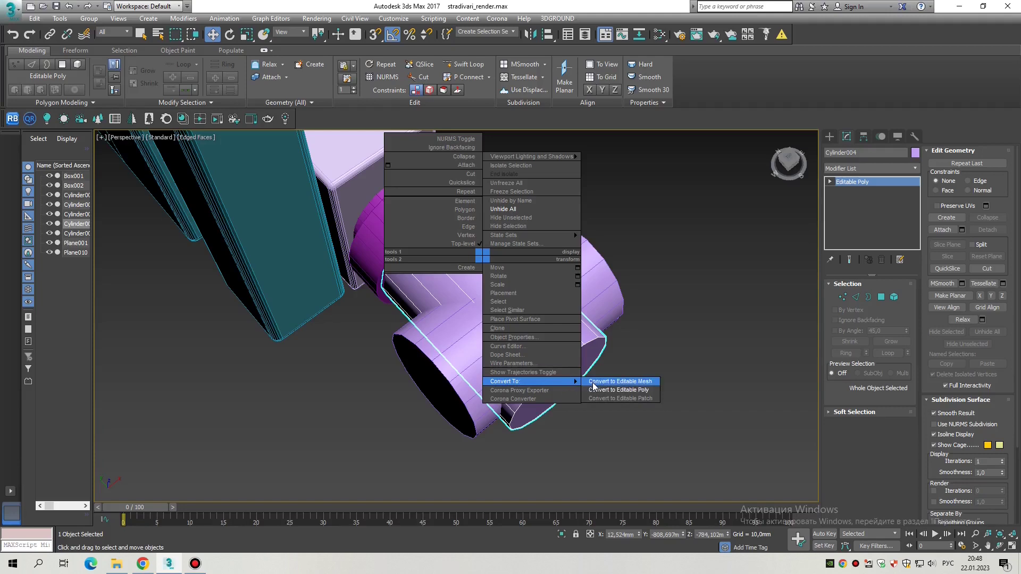
click(594, 384)
scroll(505, 309, up, 2)
click(829, 136)
click(870, 167)
click(839, 196)
click(850, 257)
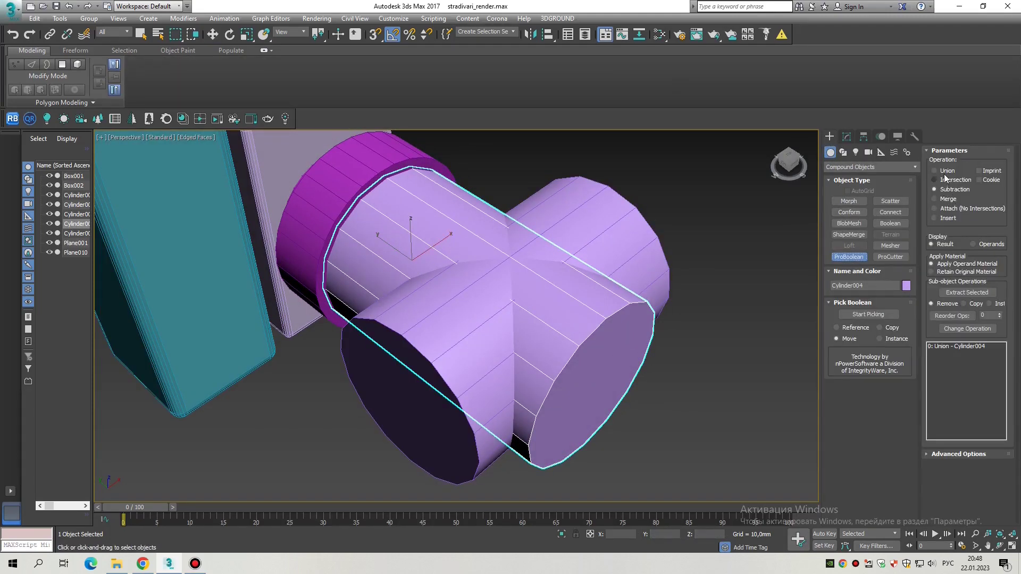
click(940, 454)
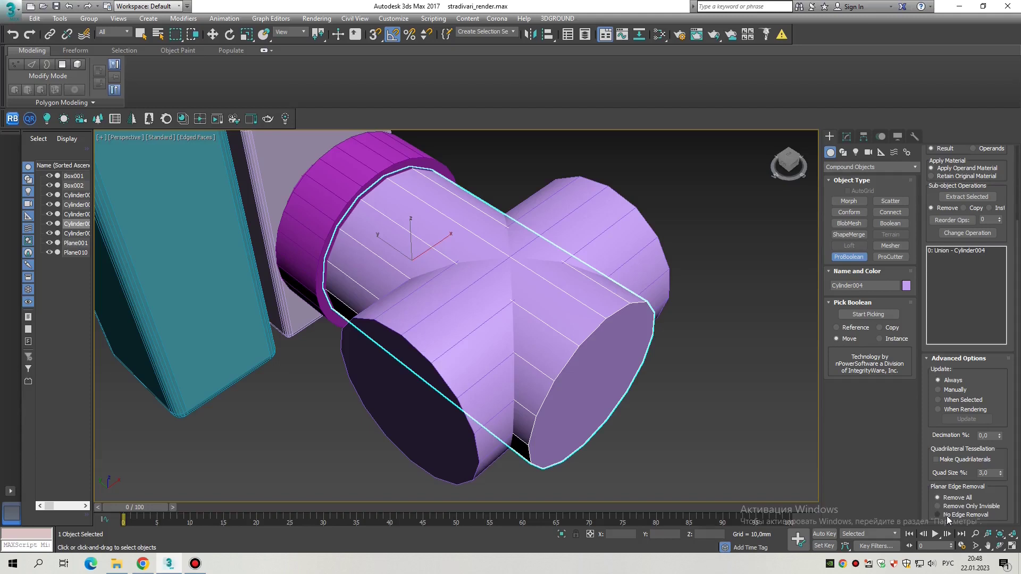
click(464, 362)
Step: Convert the united cross-shaped pipe to an editable poly
right_click(464, 362)
alt+middle_drag(464, 362, 521, 335)
right_click(520, 332)
mouse_move(584, 457)
click(644, 466)
Step: Select the vertices on one side of the cross-shaped pipe's centre line in the Top view and delete that half
alt+middle_drag(644, 467, 479, 266)
key(alt+w)
click(312, 221)
key(alt+w)
key(1)
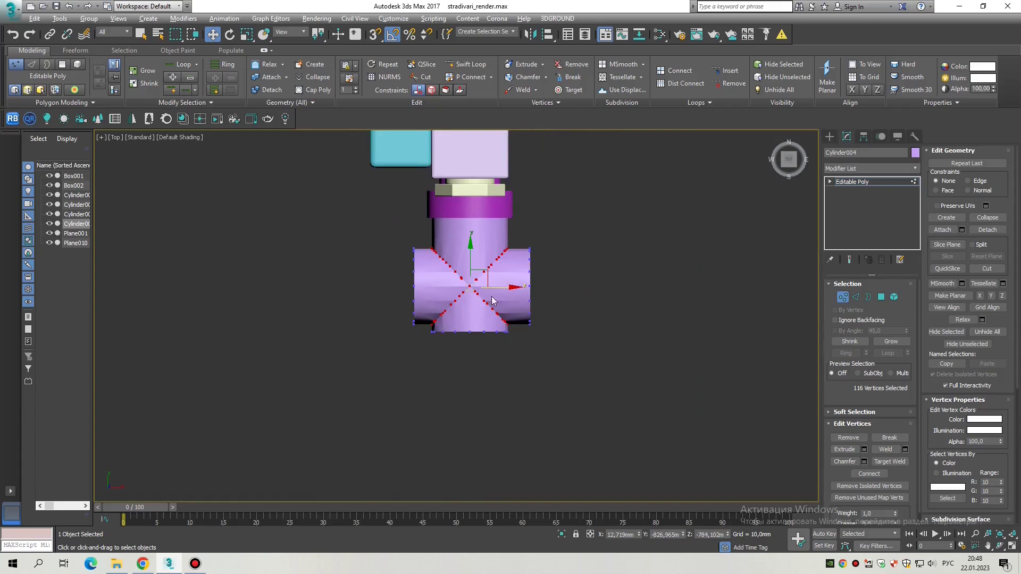
scroll(492, 300, up, 3)
key(F4)
click(511, 297)
drag(467, 425, 466, 427)
key(p)
mouse_move(406, 359)
alt+middle_down()
mouse_move(527, 352)
mouse_move(543, 372)
mouse_move(511, 319)
mouse_move(424, 319)
mouse_move(446, 282)
mouse_move(454, 303)
mouse_move(461, 287)
mouse_move(467, 308)
mouse_move(403, 318)
mouse_move(455, 319)
mouse_move(427, 264)
mouse_move(401, 262)
mouse_move(420, 276)
mouse_move(414, 259)
alt+middle_up()
key(F3)
key(F3)
click(402, 319)
key(ctrl+z)
drag(415, 259, 471, 374)
scroll(477, 348, up, 5)
scroll(477, 348, down, 5)
mouse_move(446, 365)
alt+middle_down()
mouse_move(507, 289)
mouse_move(444, 289)
mouse_move(413, 276)
mouse_move(401, 287)
mouse_move(445, 305)
mouse_move(506, 263)
alt+middle_up()
key(Delete)
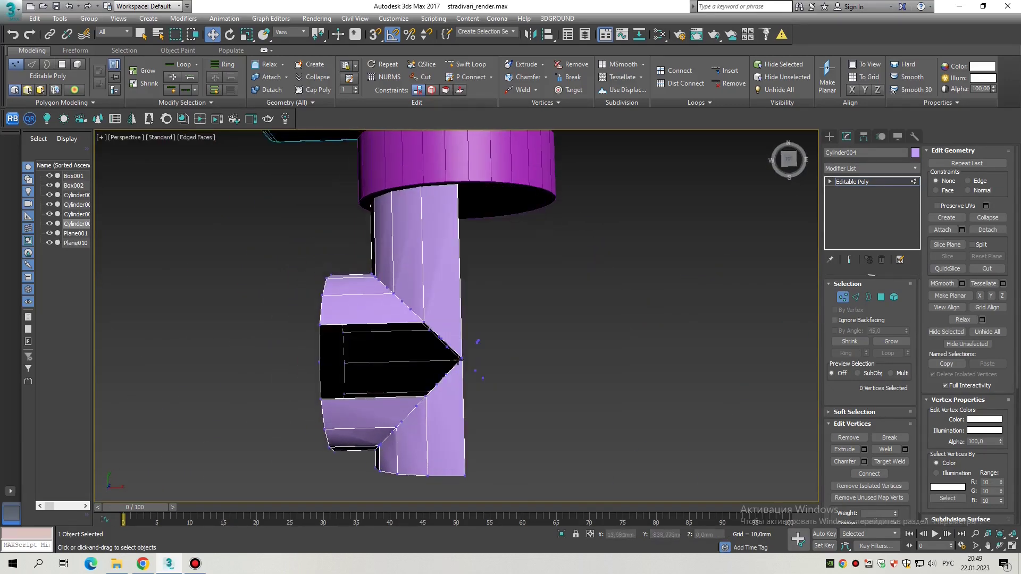
Step: Select the surplus vertices between the edge corners along the pipe junction seam and remove them
alt+middle_drag(421, 379, 450, 297)
scroll(450, 293, up, 5)
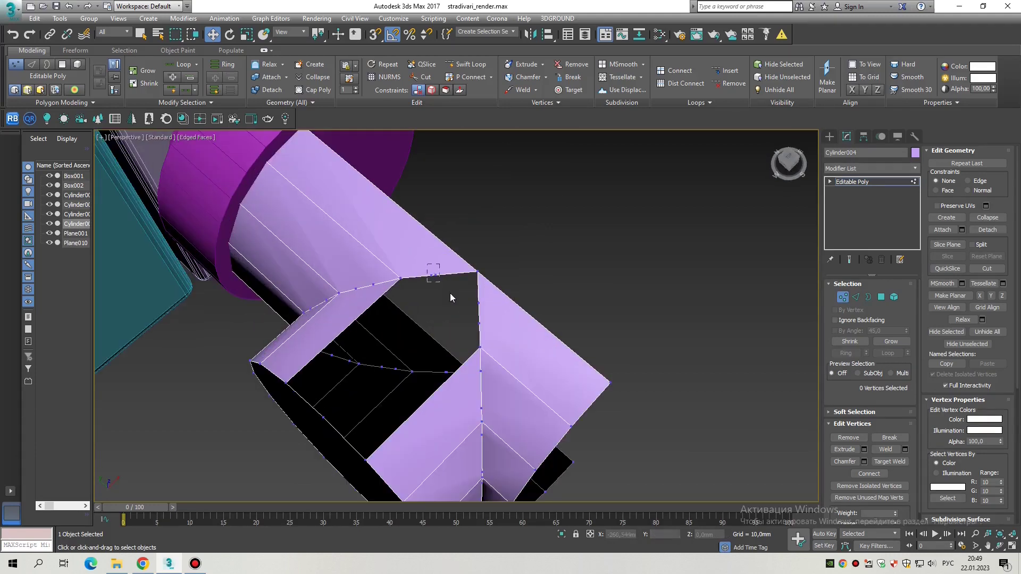
click(480, 372)
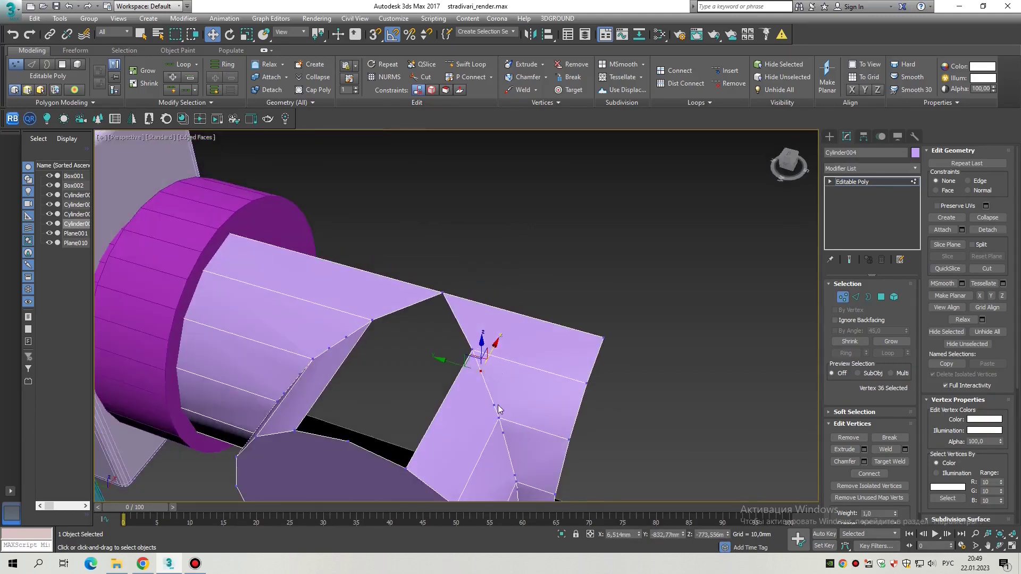
key(F3)
scroll(521, 392, up, 5)
ctrl+click(540, 384)
scroll(508, 269, down, 6)
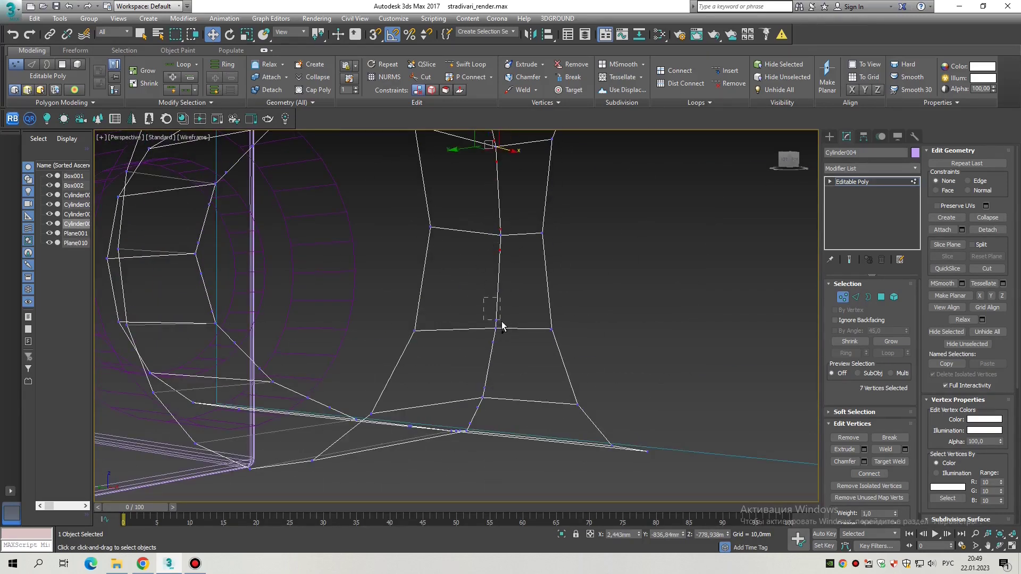
alt+middle_drag(481, 408, 476, 296)
drag(477, 295, 519, 336)
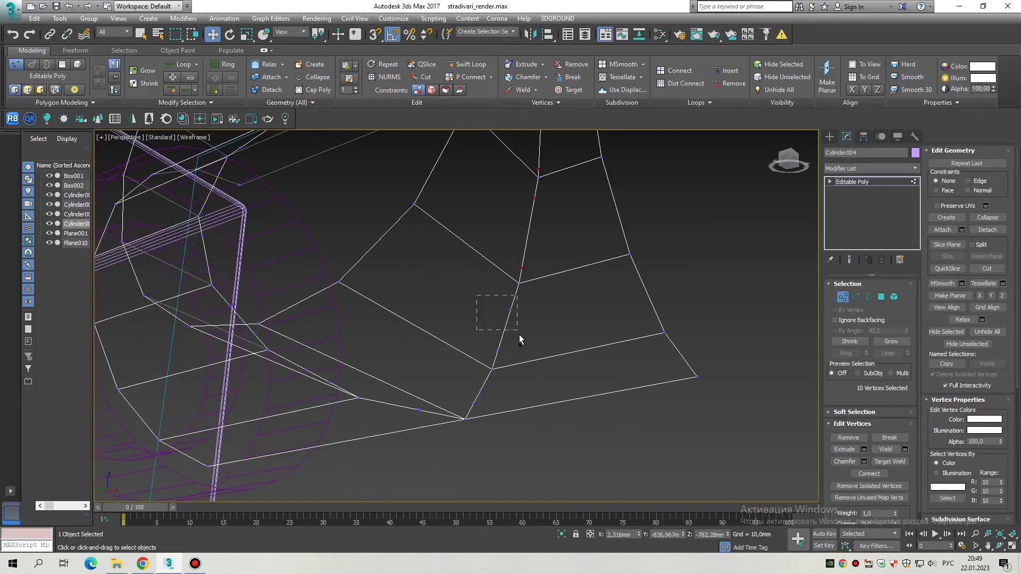
ctrl+click(398, 400)
alt+middle_drag(399, 400, 466, 305)
ctrl+click(460, 234)
mouse_move(514, 277)
alt+middle_down()
mouse_move(519, 237)
mouse_move(563, 270)
mouse_move(527, 294)
mouse_move(468, 254)
mouse_move(534, 225)
mouse_move(544, 253)
mouse_move(450, 308)
mouse_move(470, 345)
alt+middle_up()
click(562, 269)
Step: Extend the open junction edge across the gap in the half pipe and weld its vertices to the opposite side
key(2)
click(450, 309)
key(F3)
scroll(396, 343, up, 2)
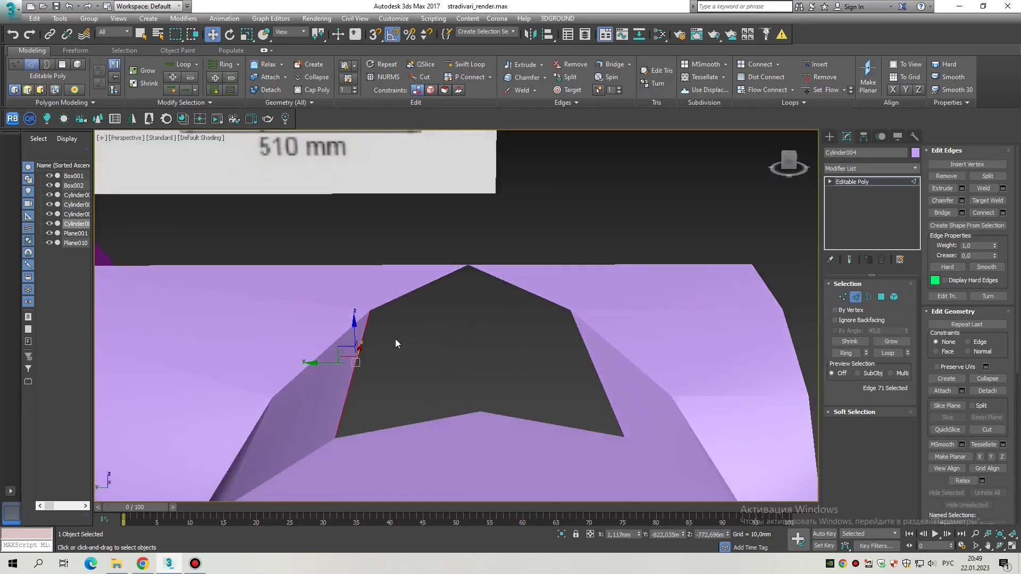
drag(354, 343, 446, 327)
alt+middle_drag(446, 327, 455, 419)
click(524, 340)
key(1)
key(F3)
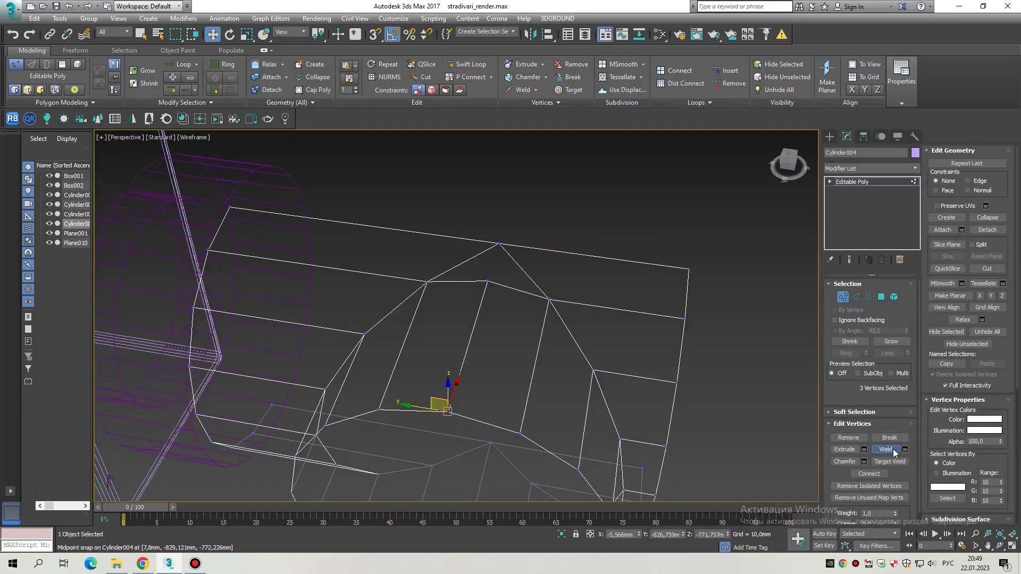
key(F3)
key(s)
mouse_move(512, 288)
alt+middle_down()
mouse_move(488, 274)
mouse_move(574, 297)
alt+middle_up()
scroll(529, 293, down, 5)
Step: Leave vertex editing and apply a Symmetry modifier to the half pipe
key(1)
key(alt+shift)
click(850, 168)
text(sym)
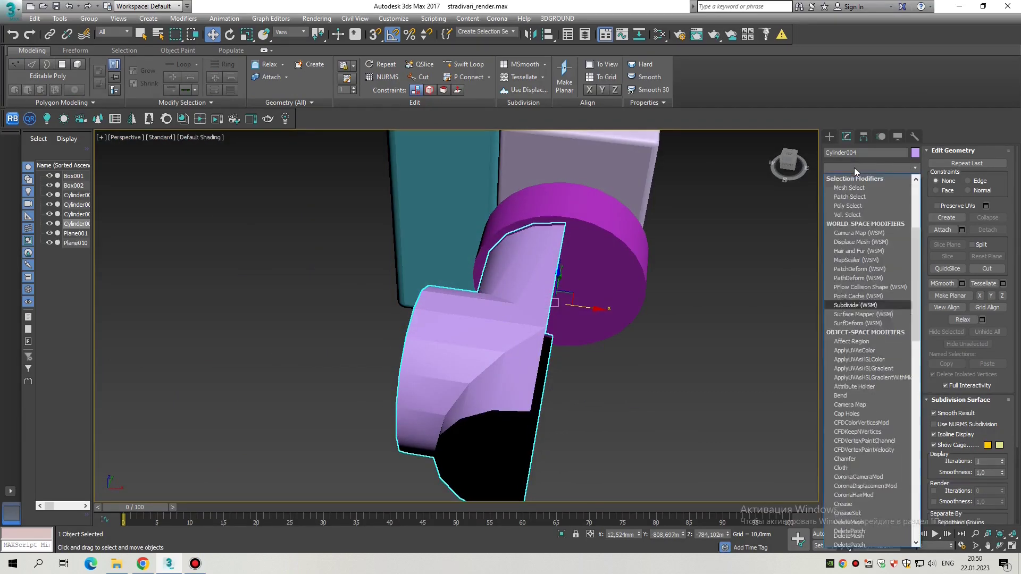
click(846, 351)
alt+middle_drag(584, 297, 421, 335)
Step: At the Editable Poly level, remove the outer stub and extend its open seam edges to the mirror plane, flattened on X
click(861, 192)
key(2)
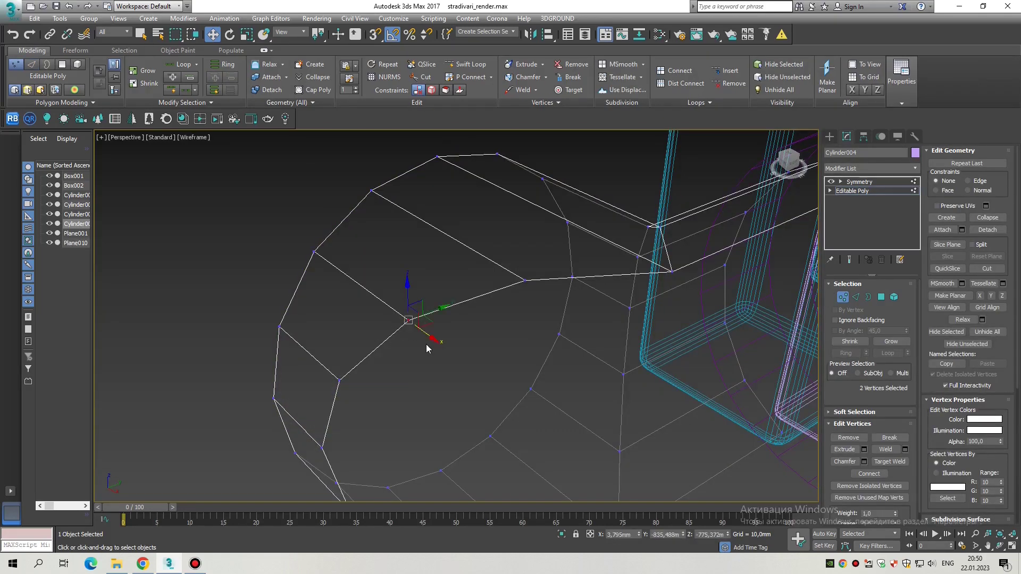
key(F3)
key(2)
alt+middle_drag(457, 313, 494, 315)
drag(626, 209, 524, 456)
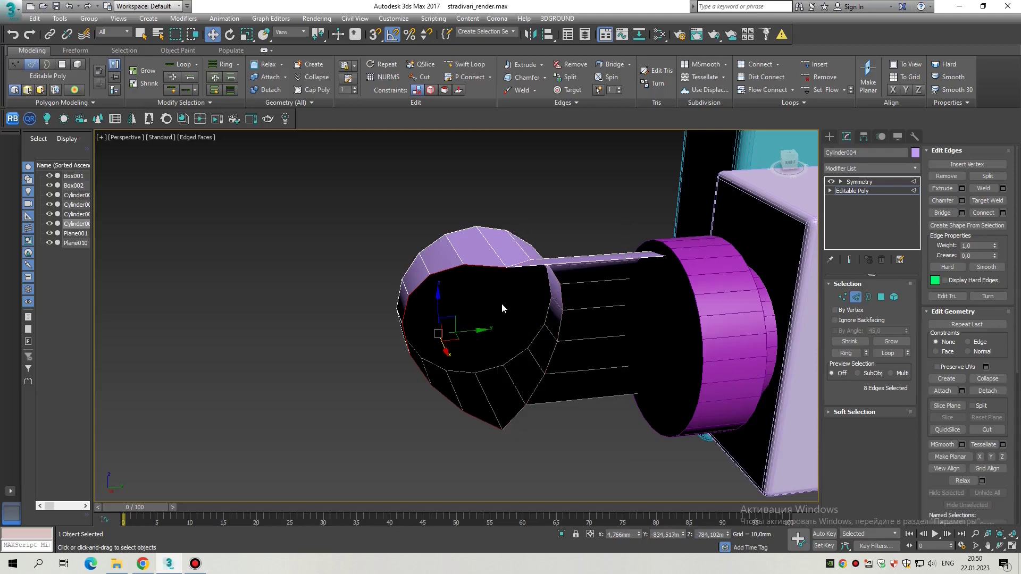
alt+middle_drag(502, 307, 526, 298)
click(979, 457)
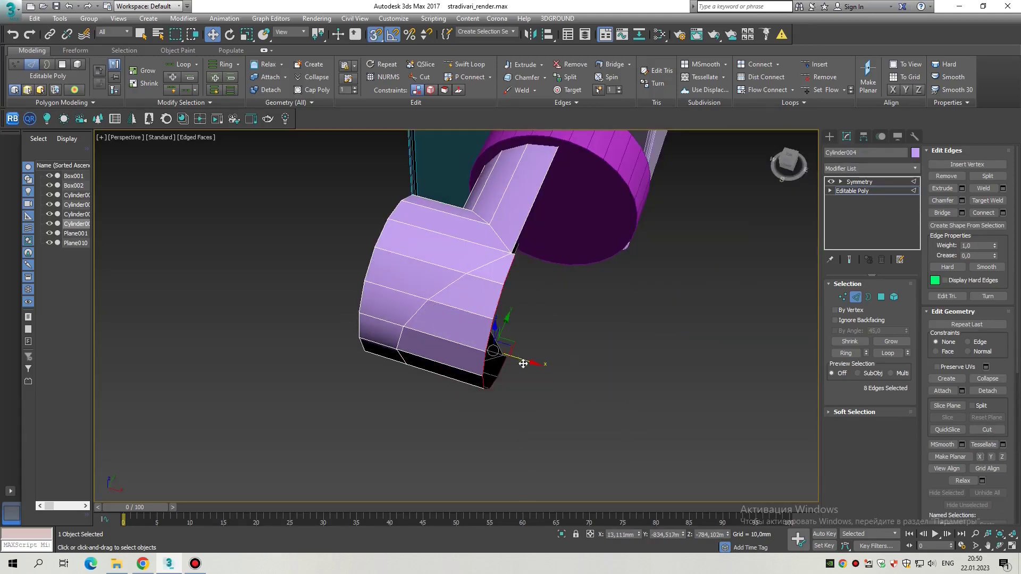
Step: Weld the two coincident corner vertices where the extended surface meets the stem on the mirror plane
scroll(508, 257, up, 5)
key(1)
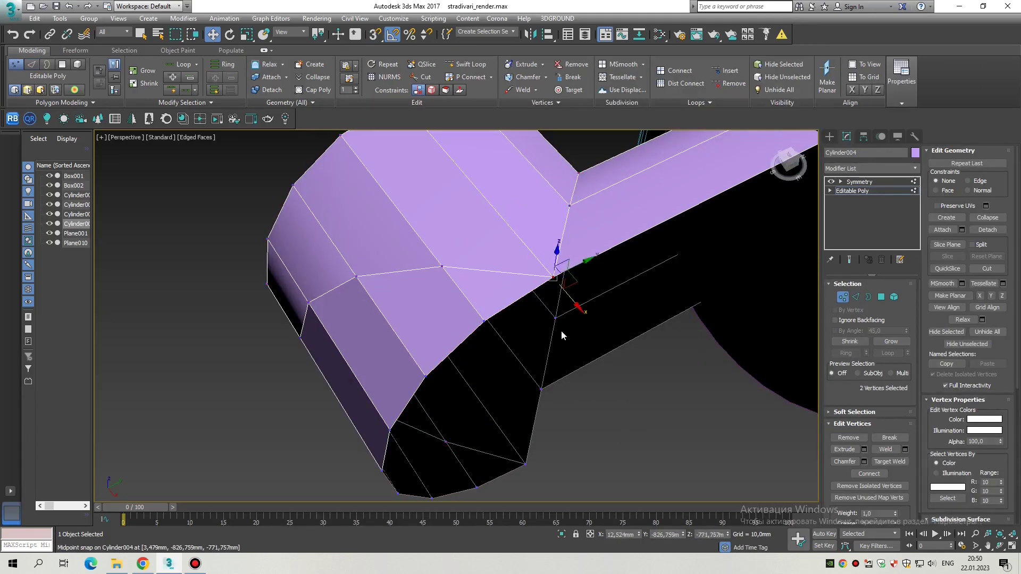
click(885, 449)
scroll(516, 329, down, 5)
alt+middle_drag(515, 330, 501, 348)
Step: Select the leftover diagonal seam edges on the outer side of the crossing pipe and remove them
key(2)
key(F3)
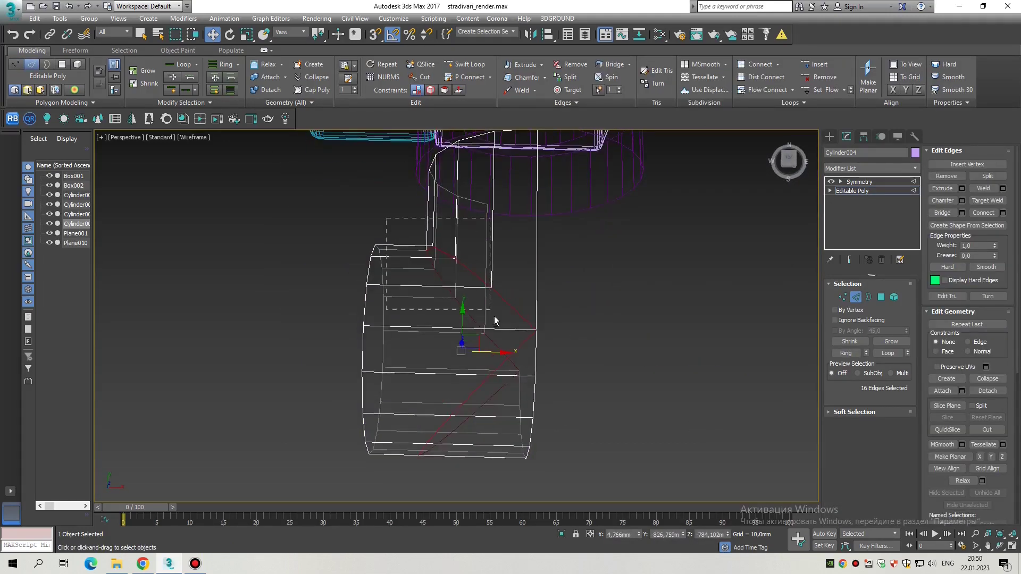
click(504, 340)
key(F3)
Step: Return to the Symmetry level and add an Edit Poly modifier above it
click(859, 181)
mouse_move(499, 330)
alt+middle_down()
mouse_move(467, 314)
mouse_move(572, 261)
mouse_move(561, 316)
mouse_move(585, 346)
alt+middle_up()
click(872, 168)
click(844, 206)
Step: Insert edge loops alongside the tee's junction seam with Swift Loop
alt+middle_drag(478, 297, 433, 320)
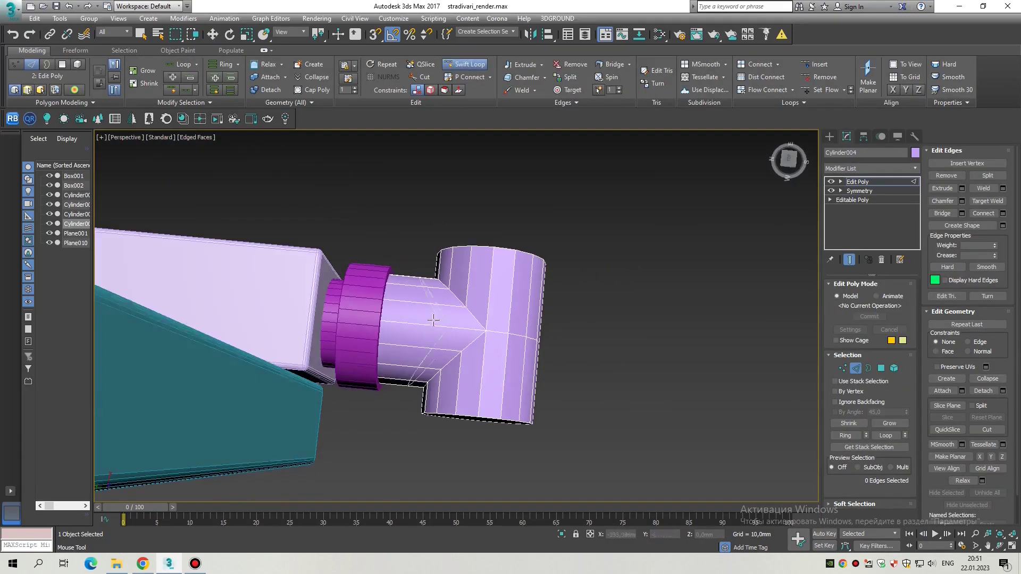
double_click(468, 332)
scroll(468, 332, up, 2)
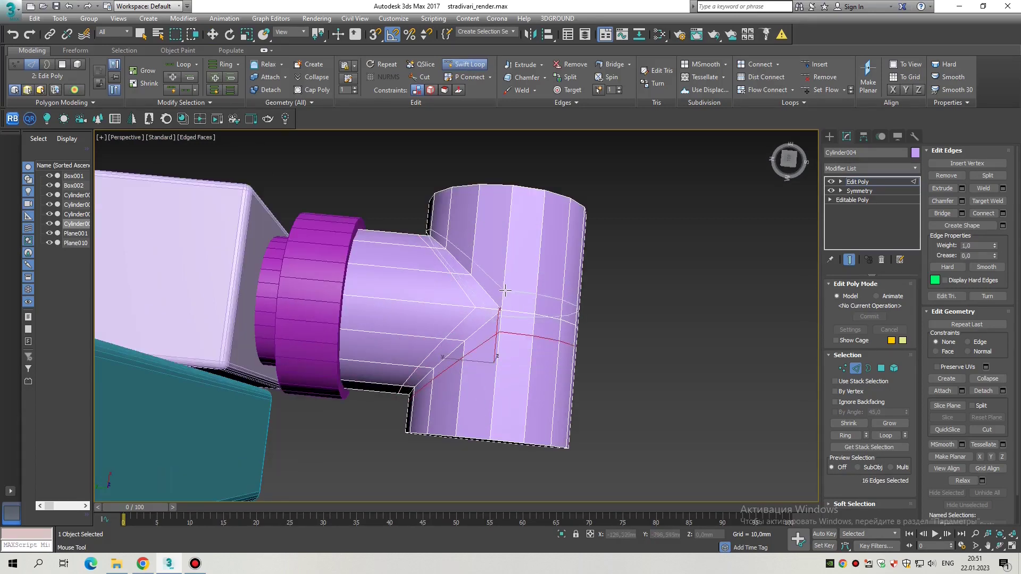
Step: Select the end polygon of one tee arm and move it outward along X by about 7 mm to lengthen the arm
alt+middle_drag(505, 289, 754, 279)
key(4)
click(425, 366)
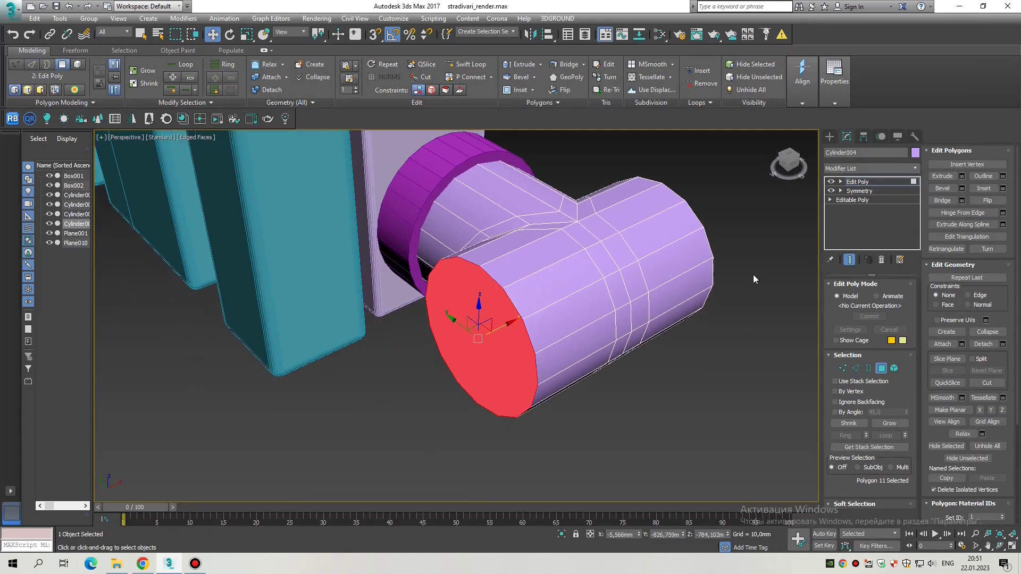
drag(495, 334, 465, 354)
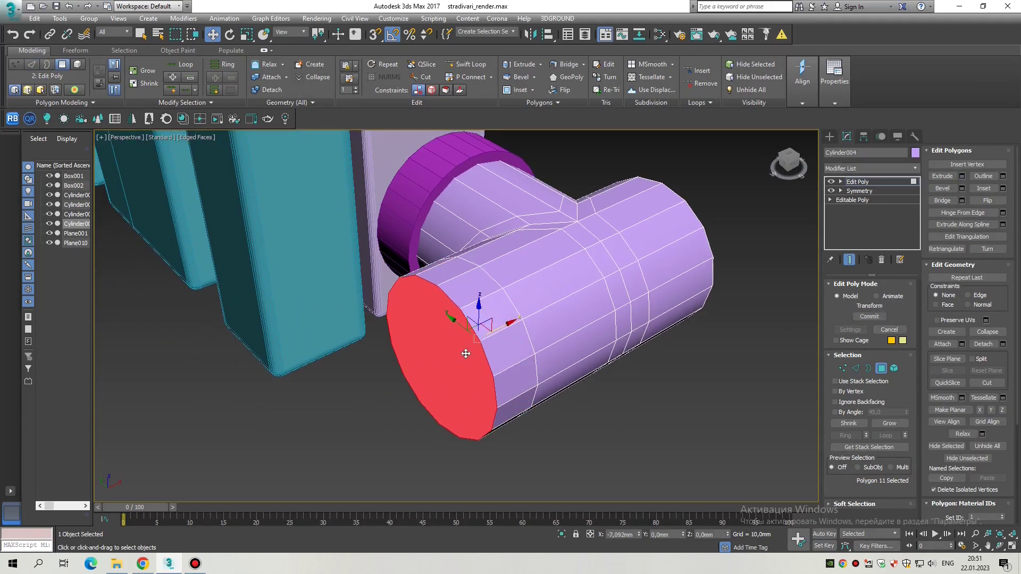
scroll(457, 356, down, 5)
alt+middle_drag(456, 356, 475, 370)
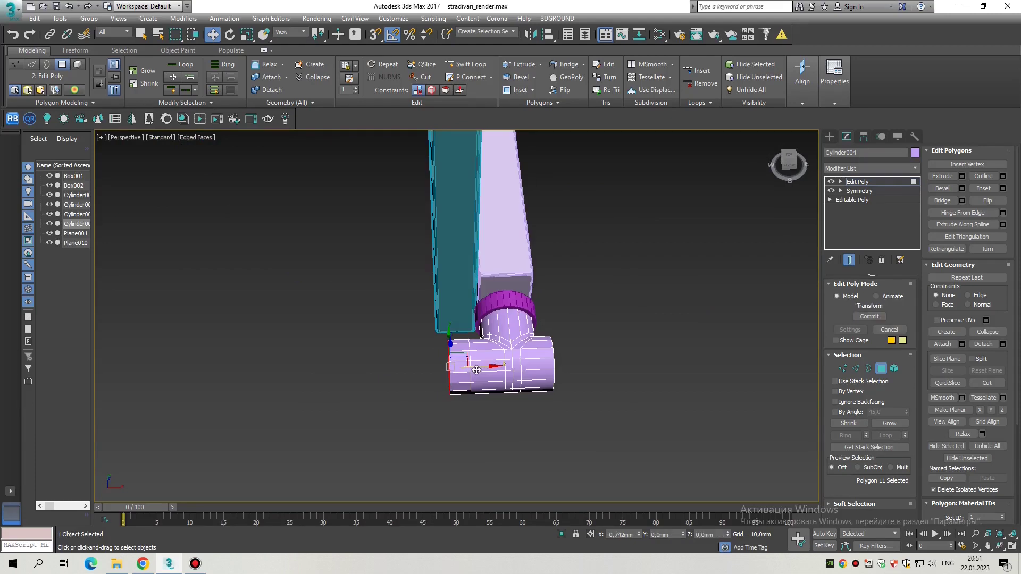
Step: Extrude the end polygon of the opposite tee arm and move it outward along X by about 8 mm
scroll(476, 370, up, 3)
alt+middle_drag(594, 400, 478, 402)
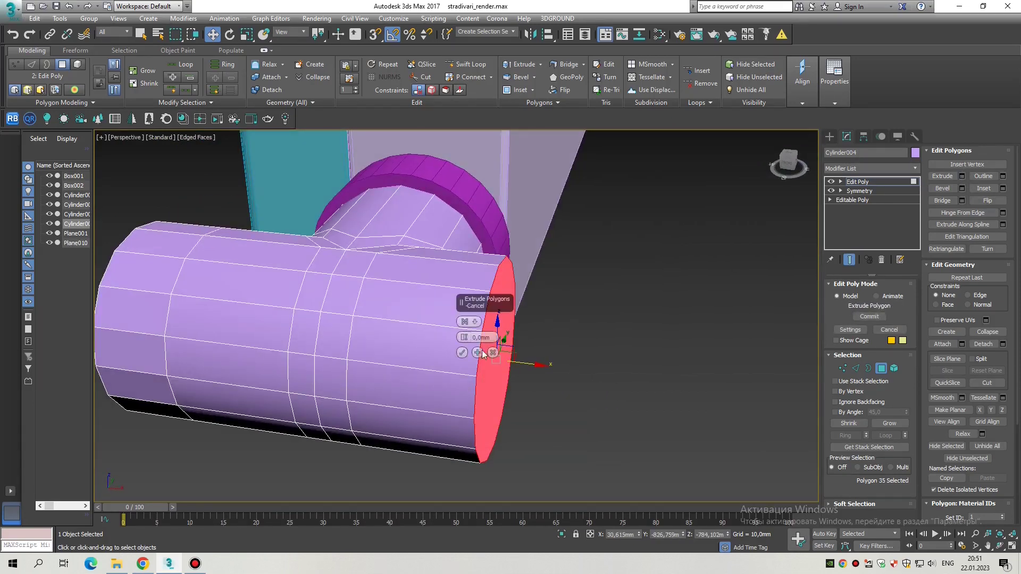
drag(517, 363, 589, 376)
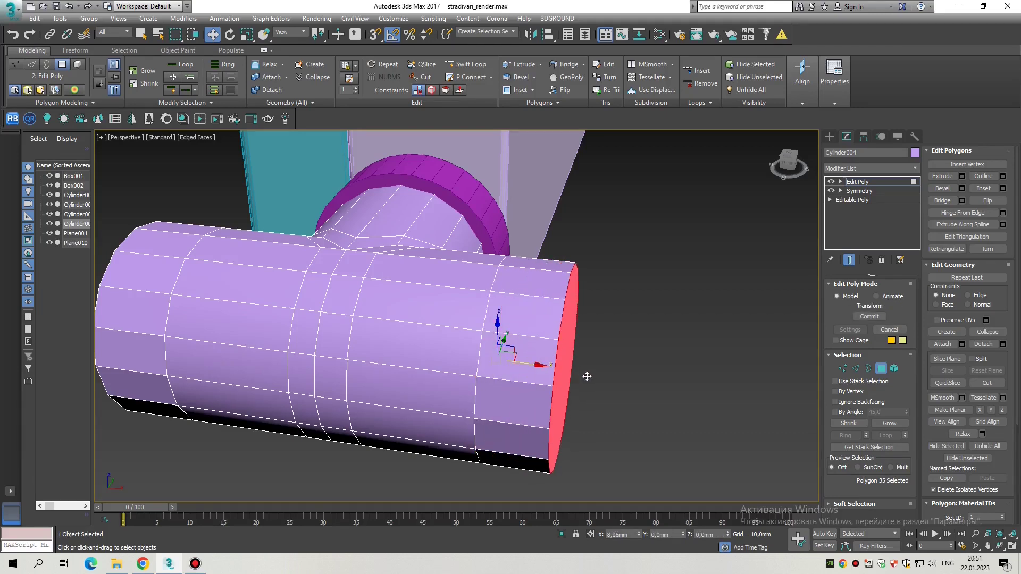
Step: Select the ring of polygons around the new end segment and extrude it outward by about 1.1 mm as a raised collar
click(517, 372)
shift+click(513, 398)
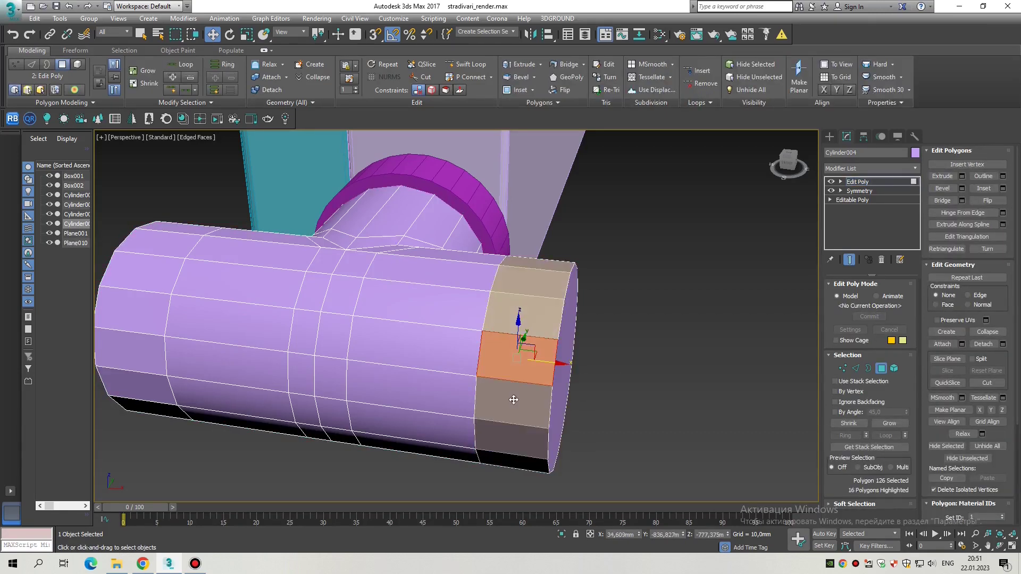
click(962, 176)
mouse_move(468, 340)
alt+middle_down()
mouse_move(415, 314)
mouse_move(470, 335)
alt+middle_up()
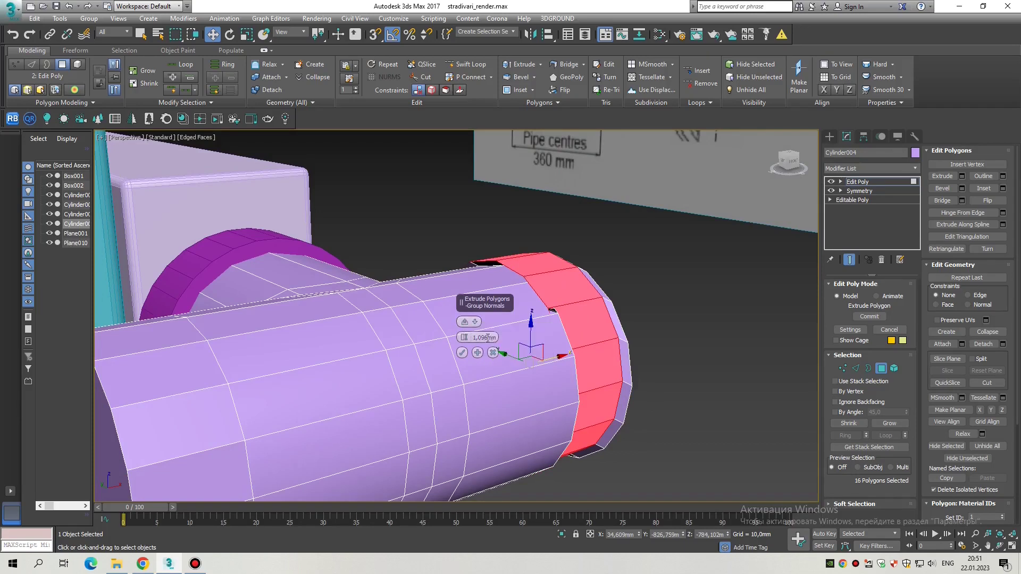
click(465, 321)
click(467, 341)
click(462, 352)
Step: Extrude the edge loop near the plain arm's end inward by about -0.77 mm with a 0.073 mm width to cut a groove
alt+middle_drag(462, 353, 426, 351)
key(2)
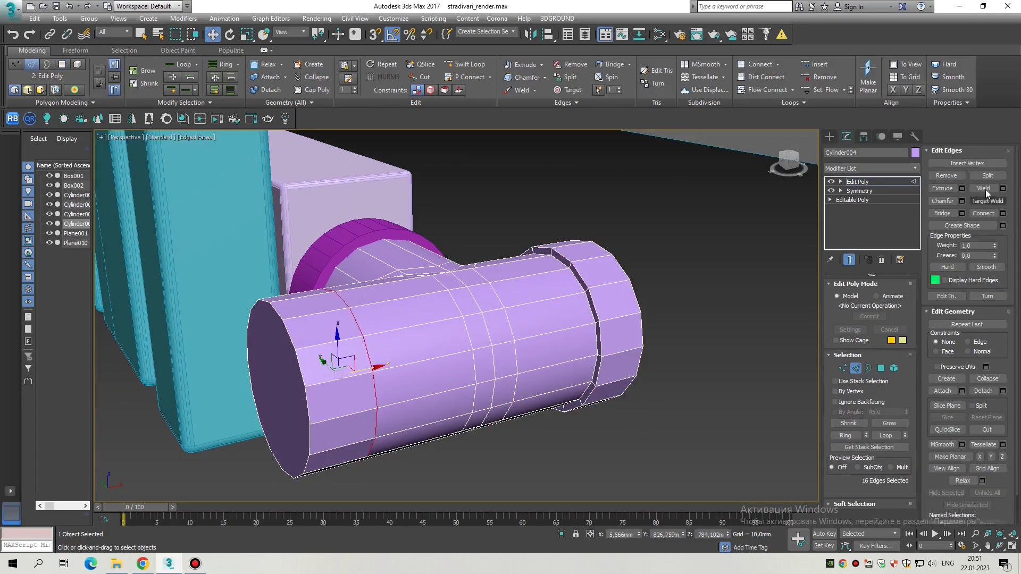
scroll(307, 311, up, 5)
drag(460, 337, 462, 328)
alt+middle_drag(461, 328, 427, 322)
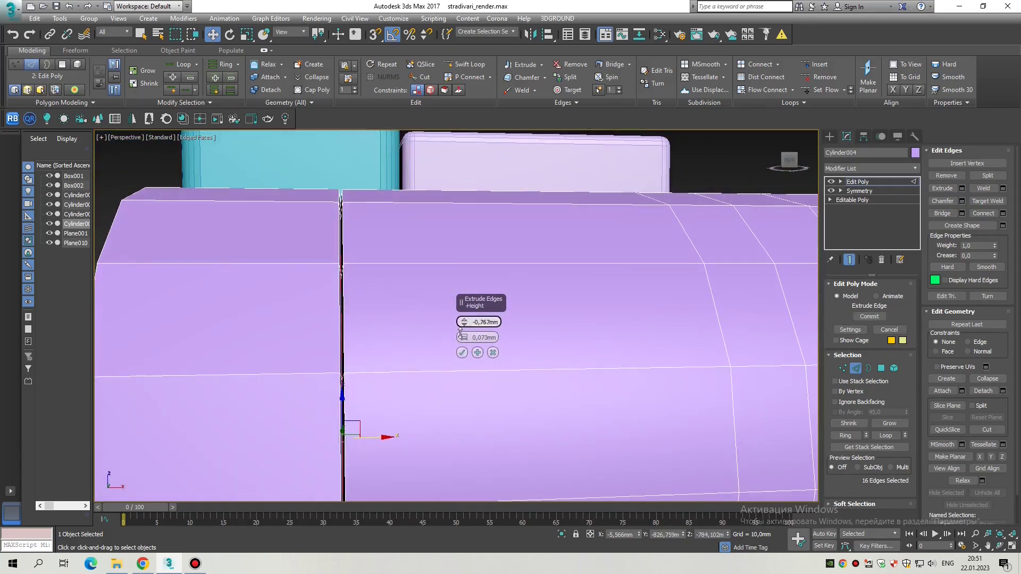
Step: Insert supporting edge loops on both sides of the new groove with Swift Loop
click(453, 64)
alt+middle_drag(405, 213, 382, 205)
scroll(382, 203, up, 5)
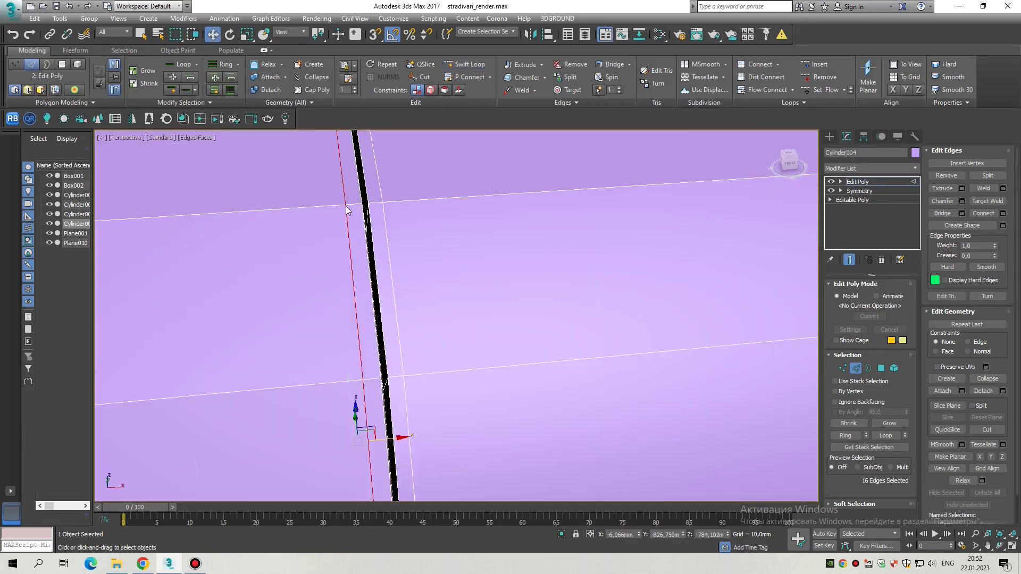
scroll(396, 133, down, 4)
scroll(415, 219, down, 5)
alt+middle_drag(592, 308, 620, 188)
key(w)
Step: Extrude the edge loop where the pipe meets the raised collar inward by about -1 mm with a 0.073 mm width
scroll(620, 188, up, 4)
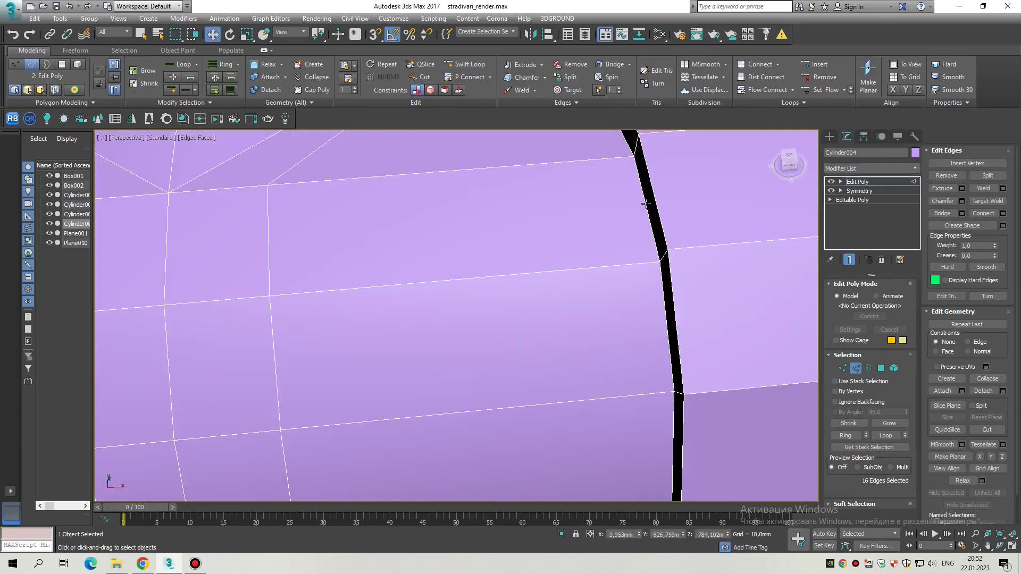
click(961, 187)
alt+middle_drag(657, 346, 466, 332)
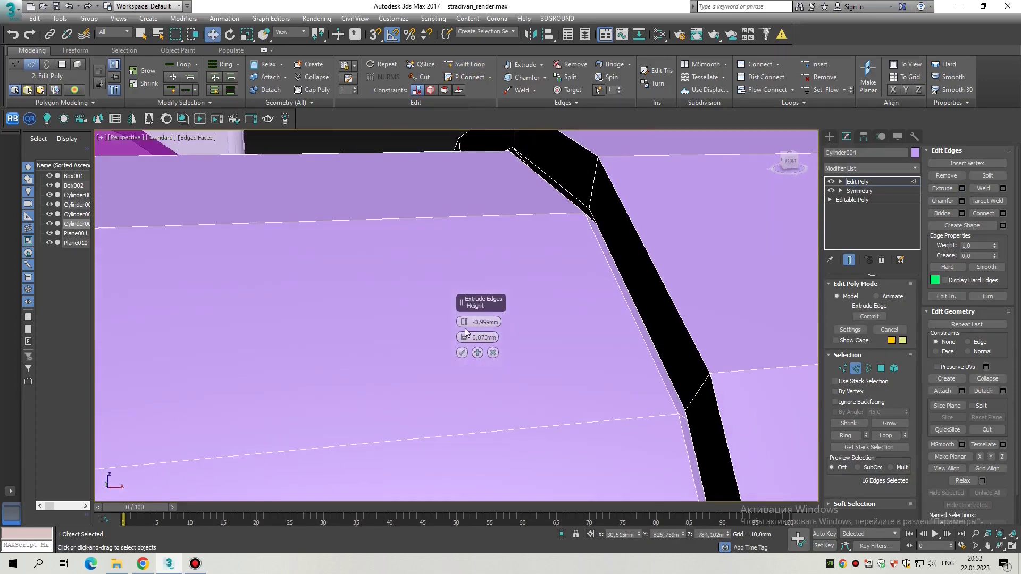
Step: Insert a supporting edge loop on the pipe beside the groove at the raised collar with Swift Loop
scroll(520, 250, down, 3)
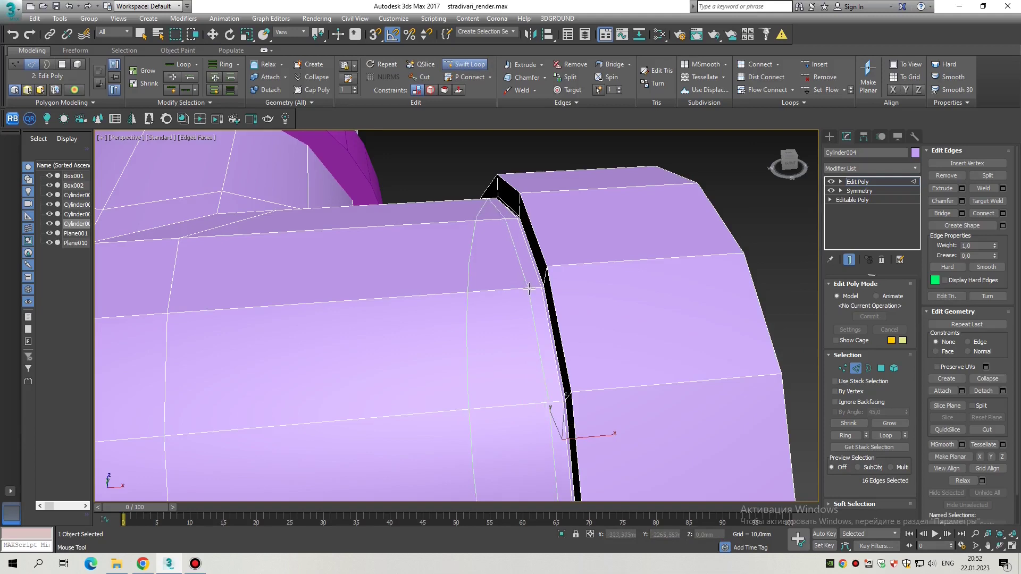
scroll(541, 286, down, 5)
key(w)
Step: Chamfer the raised collar's inner rim by about 0.54 mm with 2 segments and add a supporting edge loop beside it
scroll(540, 331, up, 6)
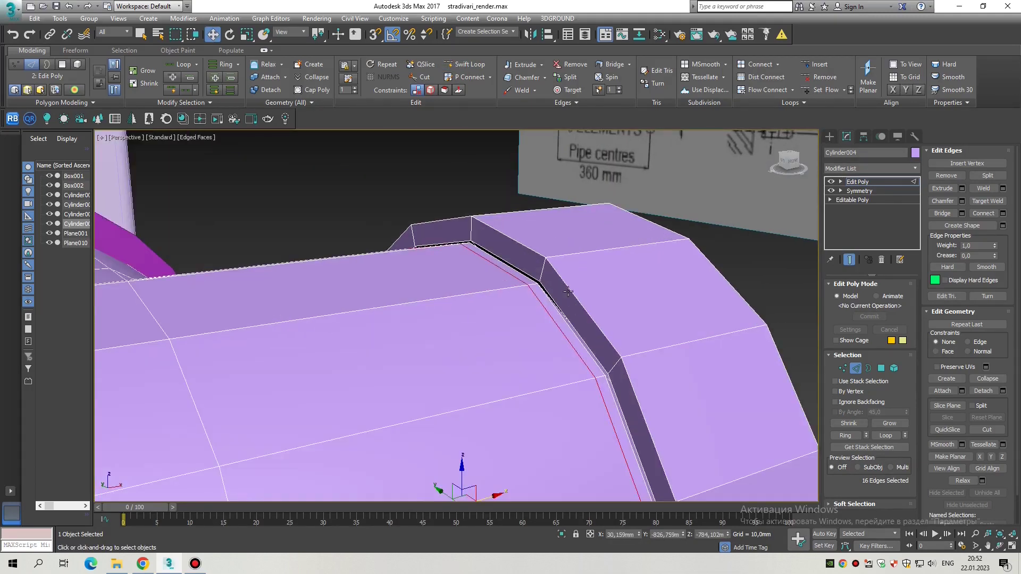
click(961, 201)
drag(466, 354, 473, 315)
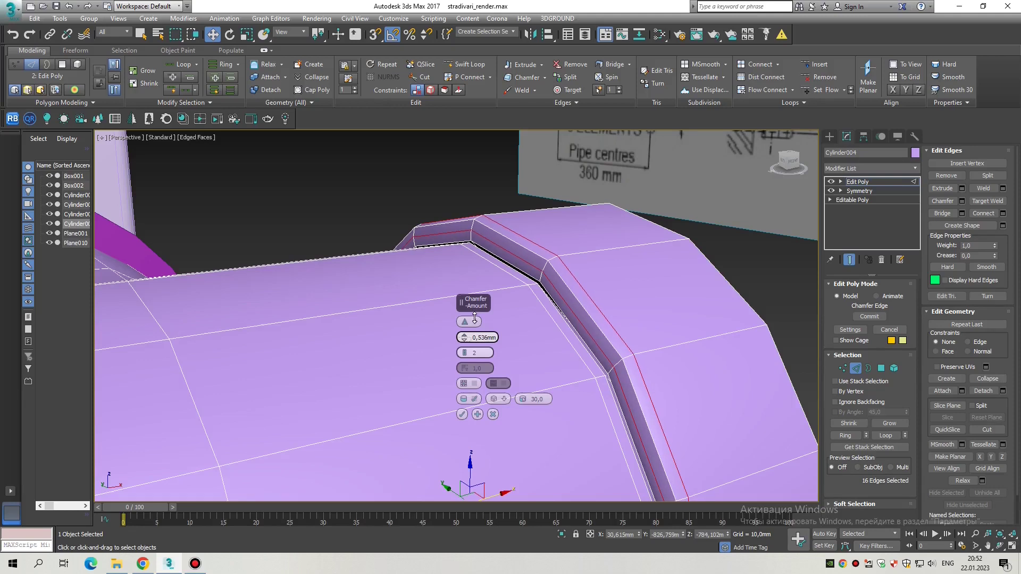
click(462, 414)
scroll(584, 246, down, 5)
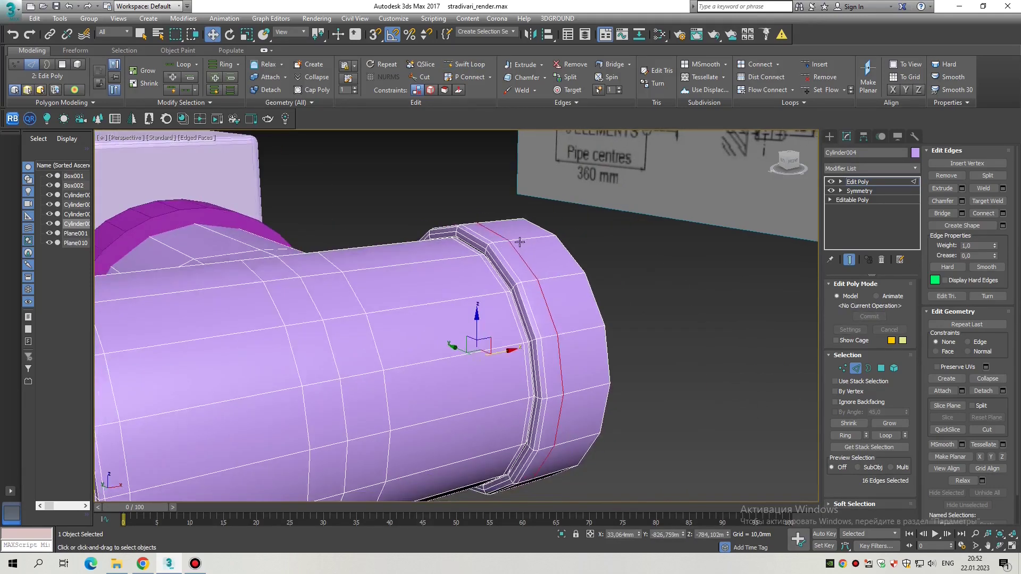
Step: Inset the end polygon on the collared arm twice and collapse the inner face to a centre point
alt+middle_drag(468, 319, 532, 341)
key(4)
click(526, 362)
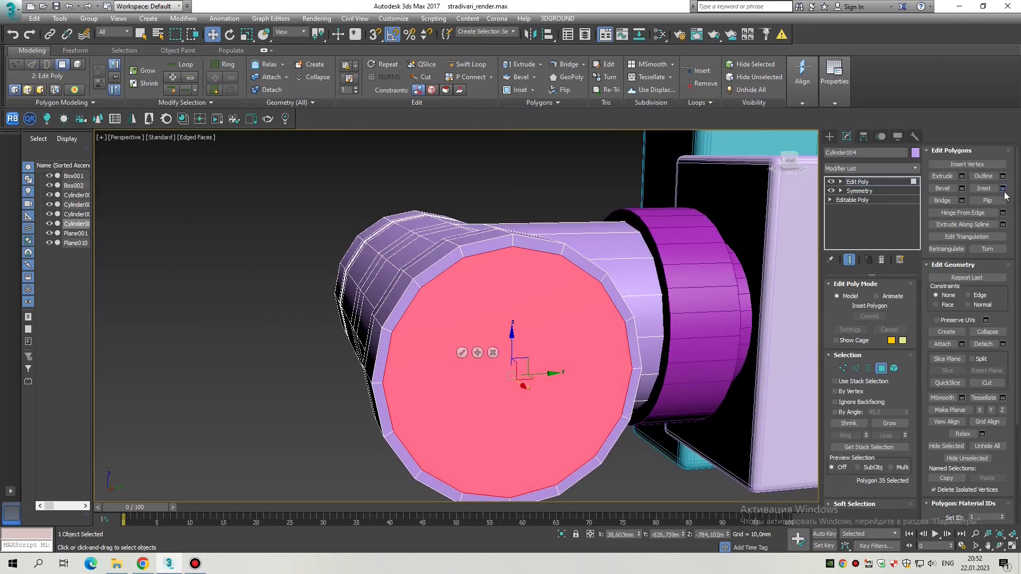
drag(464, 335, 468, 327)
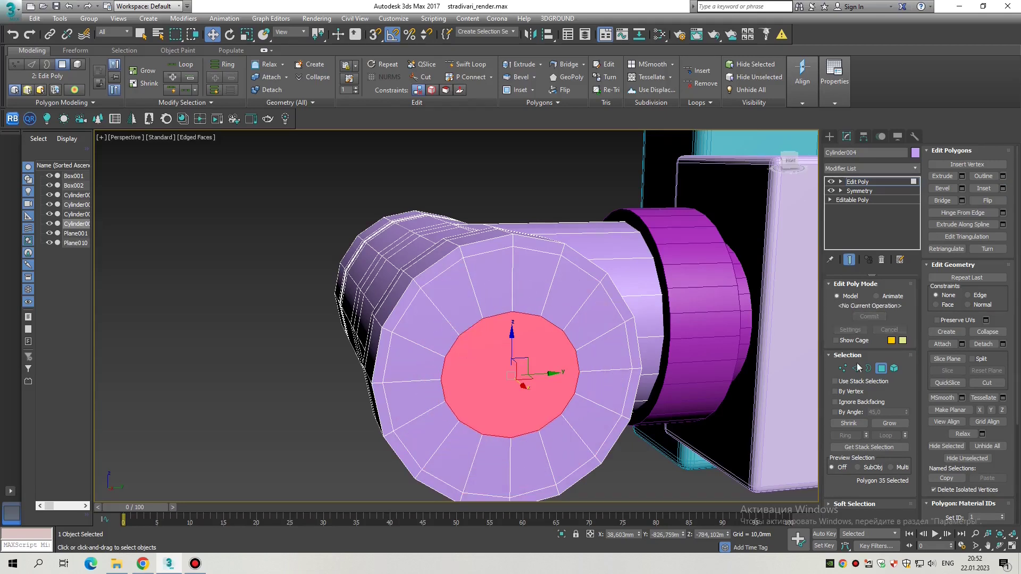
click(986, 332)
Step: Select every other radial edge on the collared arm's end cap and remove these eight edges
key(2)
click(485, 365)
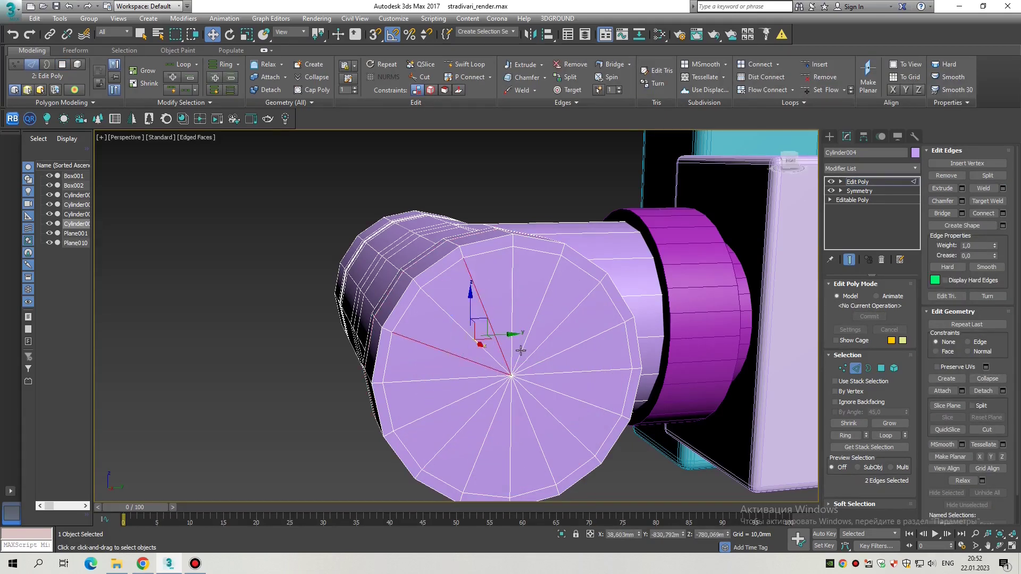
ctrl+click(534, 384)
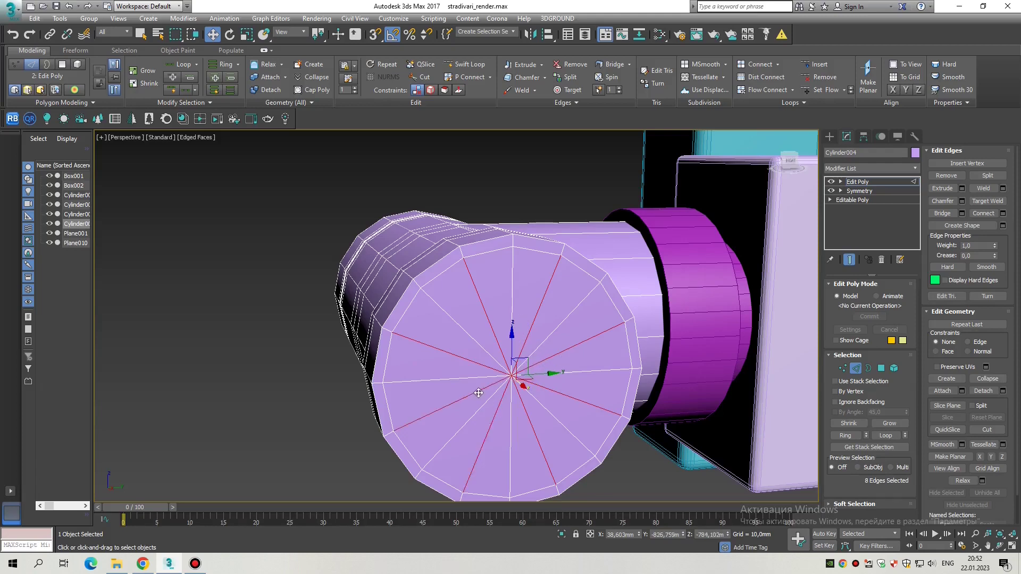
alt+middle_drag(479, 391, 506, 315)
Step: Chamfer the rim edge loop of the collared arm's end cap
scroll(556, 307, up, 5)
click(962, 201)
key(shift+z)
key(shift+z)
key(ctrl+z)
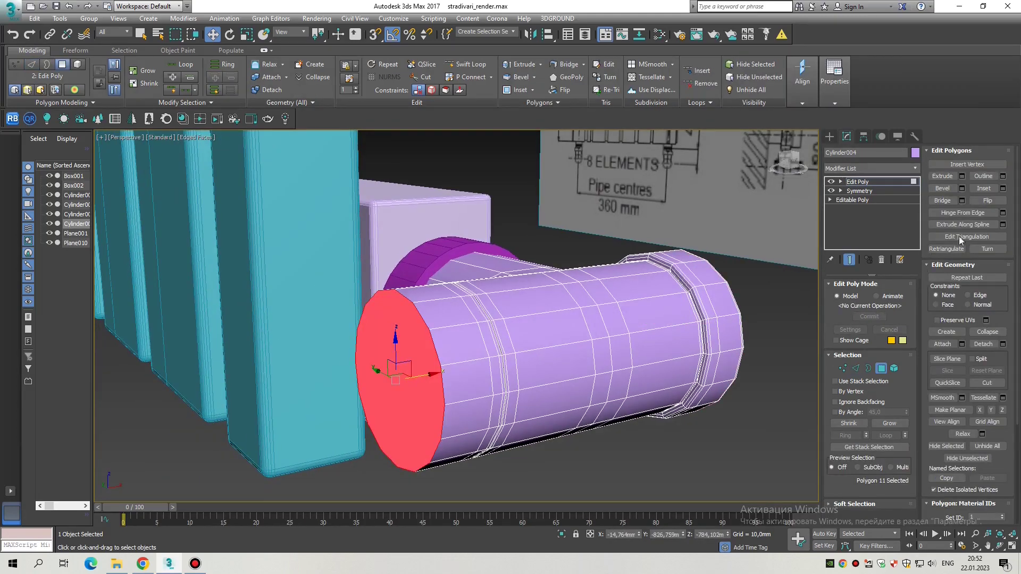
Step: Inset the plain arm's end polygon by about 1.3 mm, collapse the centre to a point and remove alternate radial edges
click(1003, 188)
key(shift+y)
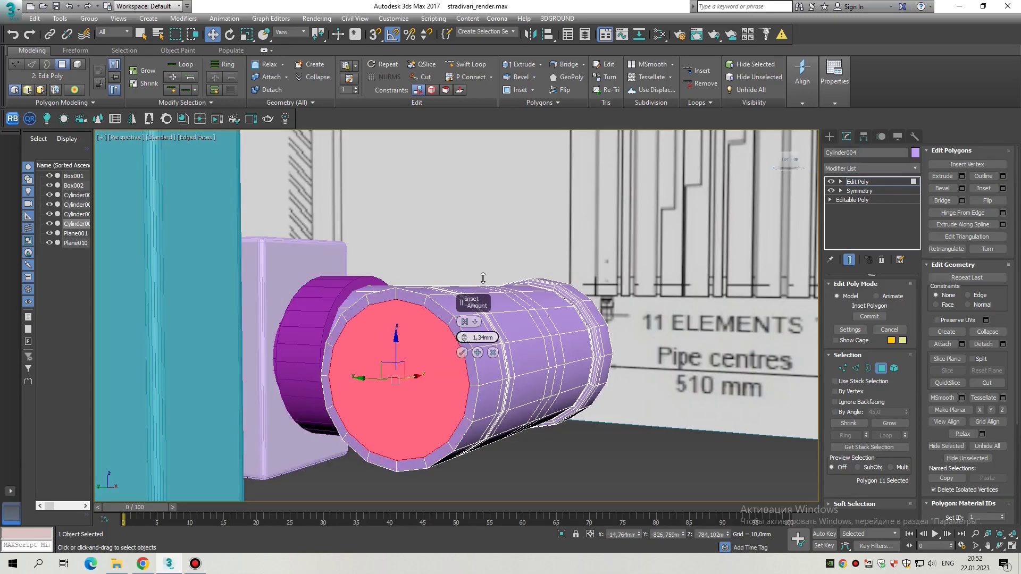
key(ctrl+alt+c)
key(2)
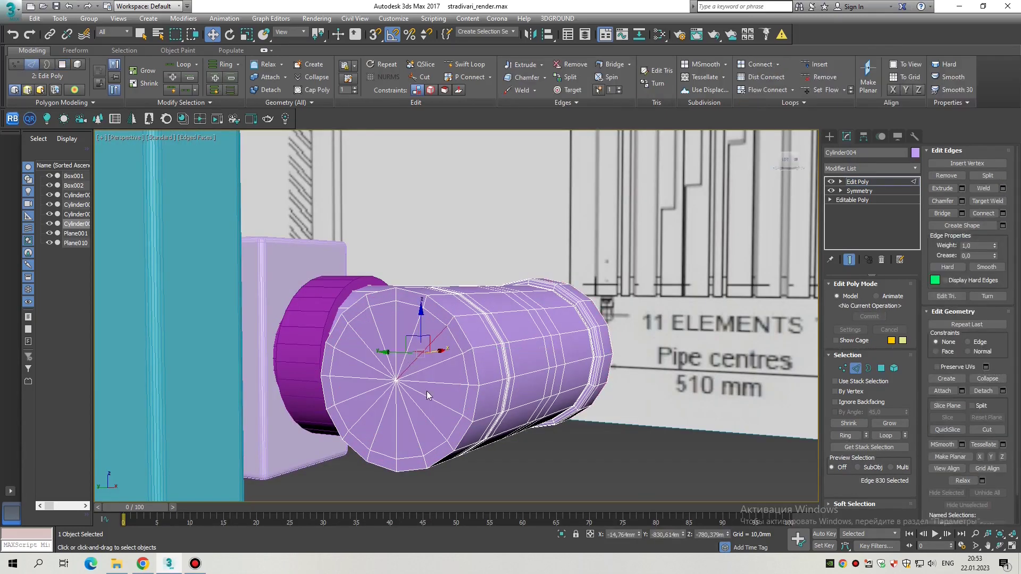
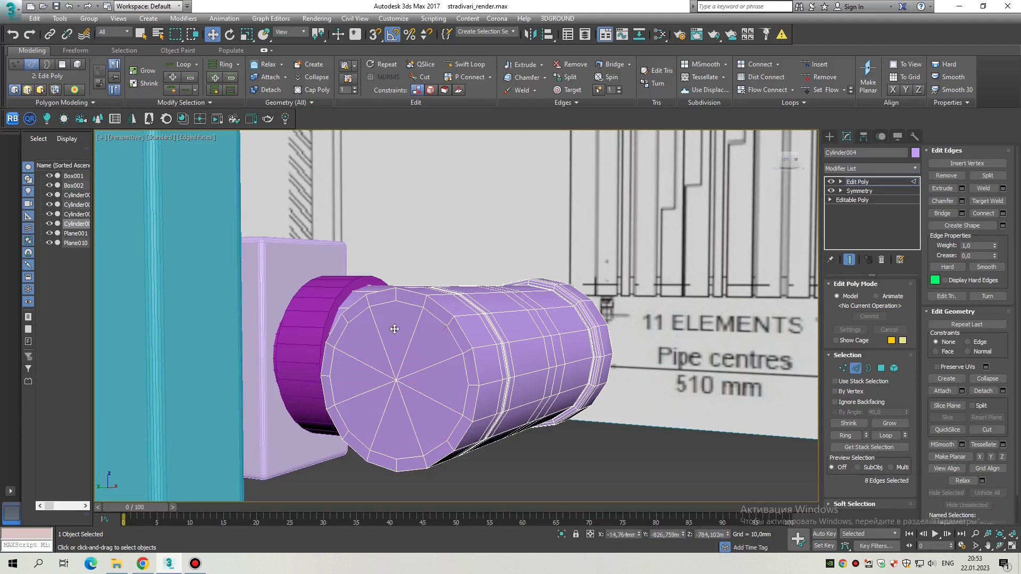
alt+middle_drag(465, 338, 428, 362)
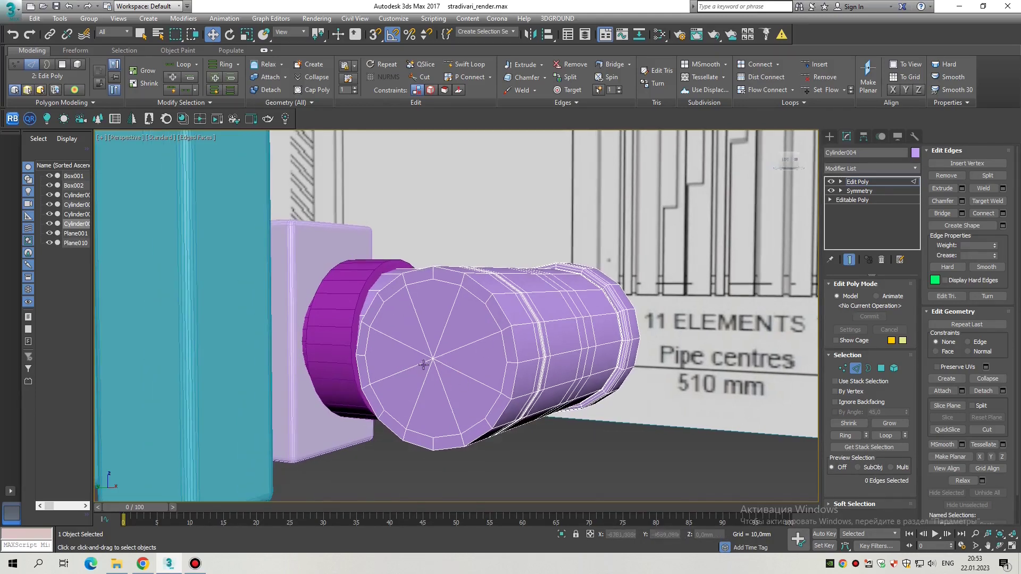
Step: Select the eight central polygons of the plain arm's end cap and scale them down
key(4)
key(r)
click(428, 362)
scroll(428, 361, up, 3)
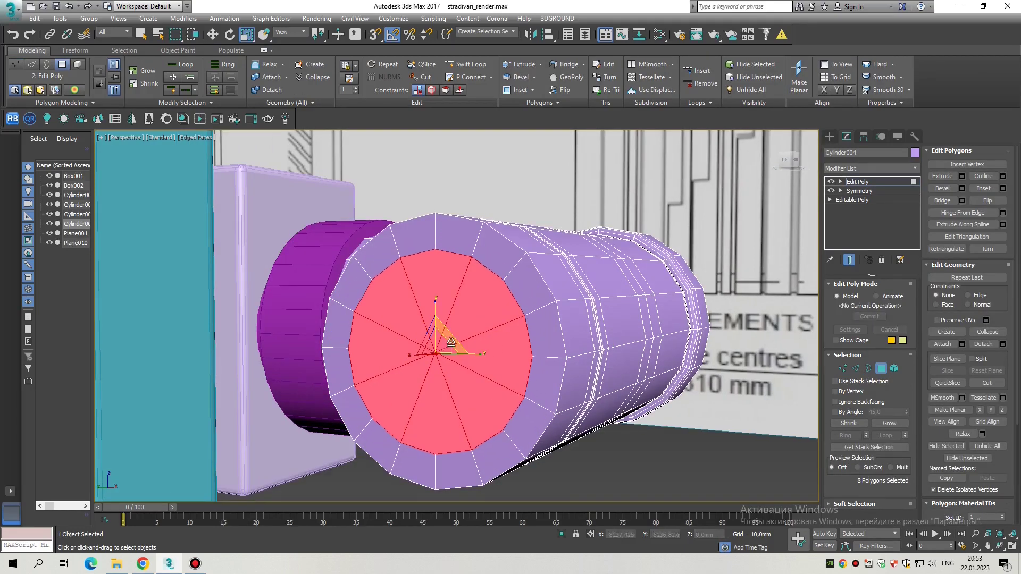
Step: Chamfer the rim edges of the plain arm's end cap to round them
key(2)
click(961, 201)
alt+middle_drag(478, 393, 460, 417)
click(461, 415)
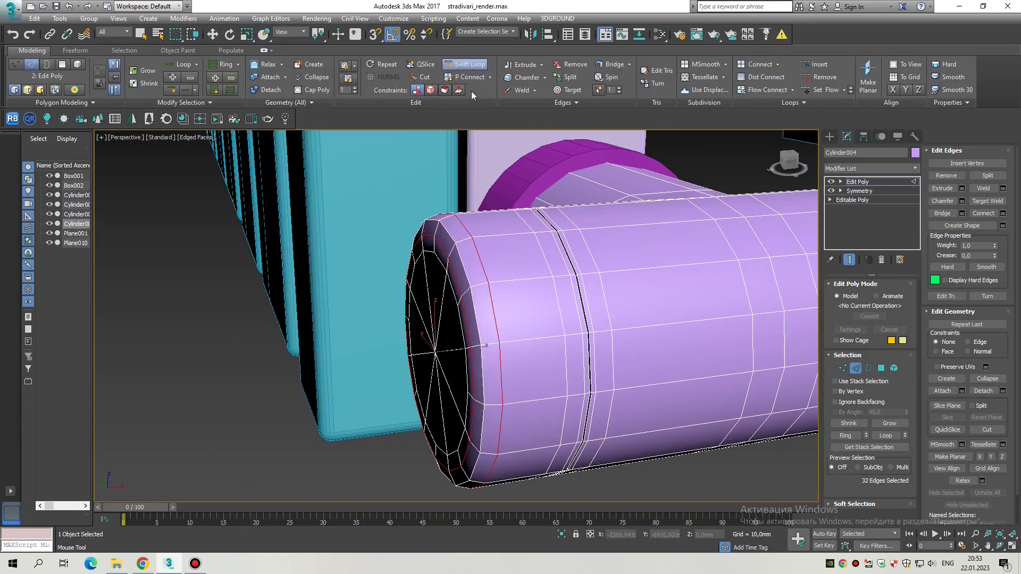
Step: Insert a supporting edge loop beside the plain arm's chamfered rim with Swift Loop
click(506, 235)
scroll(460, 332, down, 3)
alt+middle_drag(460, 332, 457, 311)
key(w)
Step: Inset the front end polygon of the purple connecting ring and extrude it inward to recess it around the tee's neck
scroll(397, 309, up, 2)
key(4)
click(426, 308)
scroll(476, 306, up, 3)
key(4)
click(409, 319)
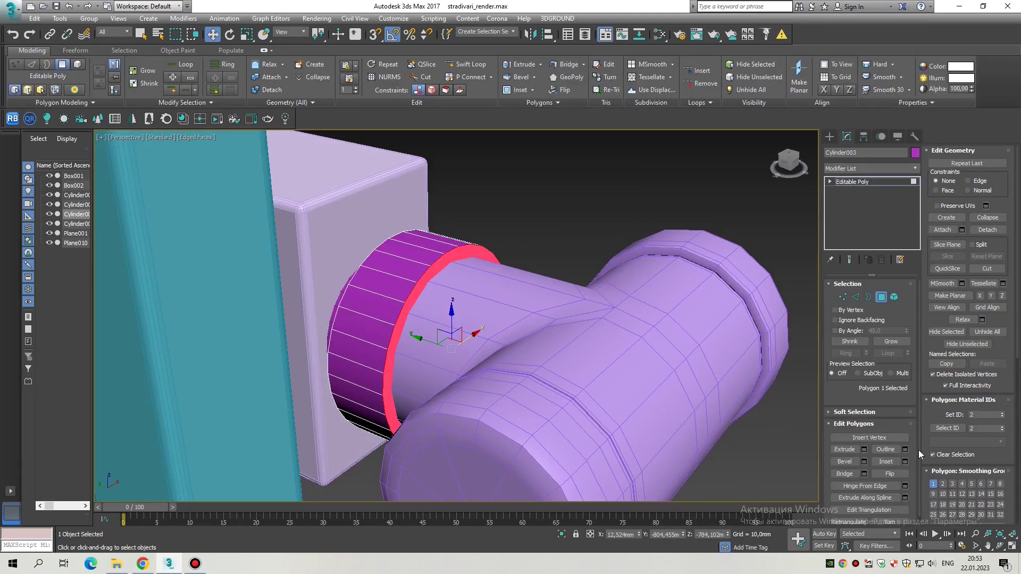
scroll(420, 288, up, 4)
click(462, 352)
click(864, 450)
click(463, 351)
key(F3)
mouse_move(417, 402)
mouse_down()
mouse_move(406, 403)
mouse_move(411, 370)
mouse_up()
key(F3)
Step: Chamfer the front rim edges of the purple connecting ring
key(2)
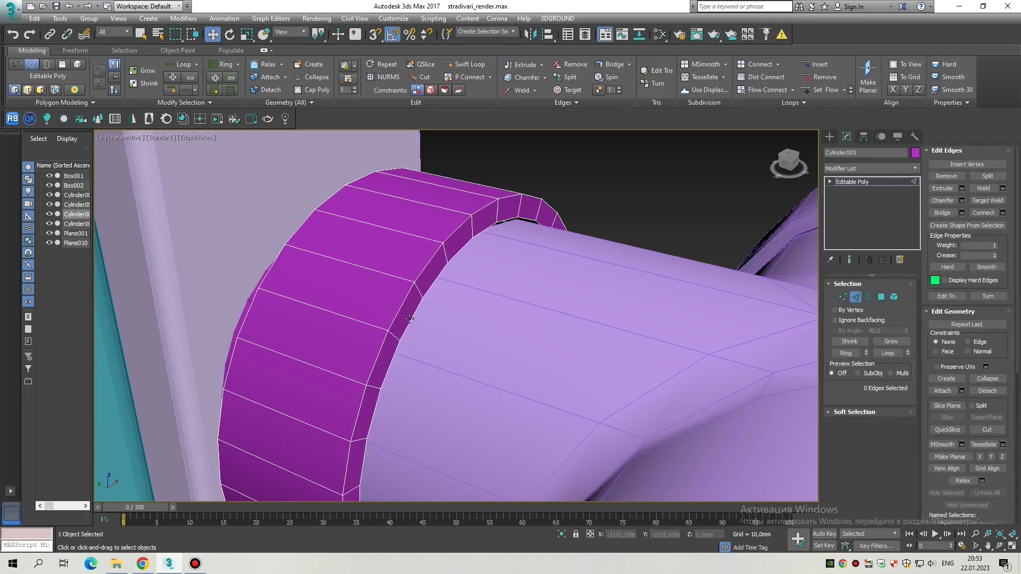
click(961, 200)
scroll(392, 319, up, 3)
drag(464, 337, 464, 352)
Step: Inset the rear end polygon of the purple ring by about 2.9 mm
alt+middle_drag(464, 352, 442, 374)
key(4)
key(z)
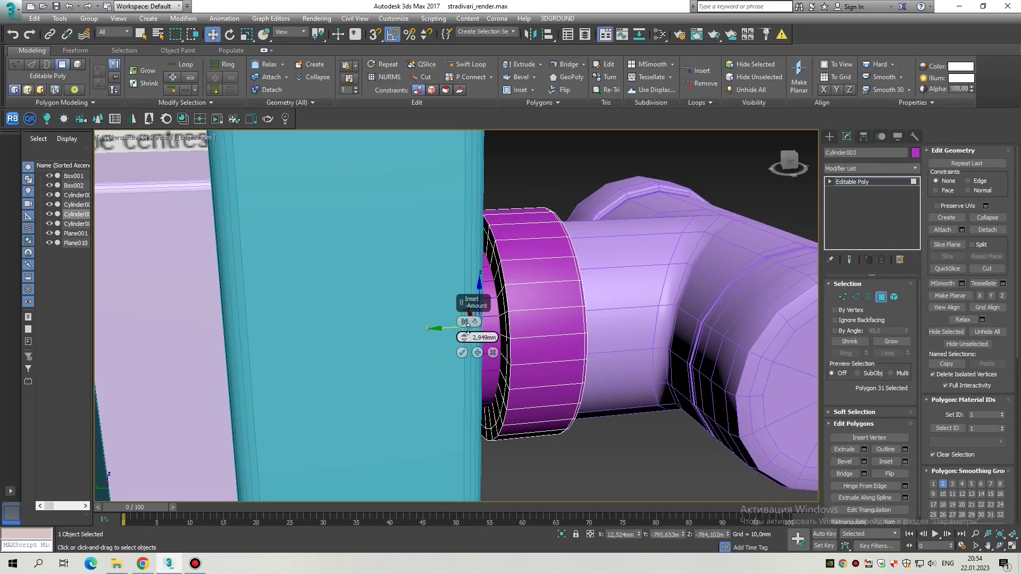
Step: Chamfer the rear outer rim edge loop of the purple ring
scroll(481, 276, up, 4)
key(2)
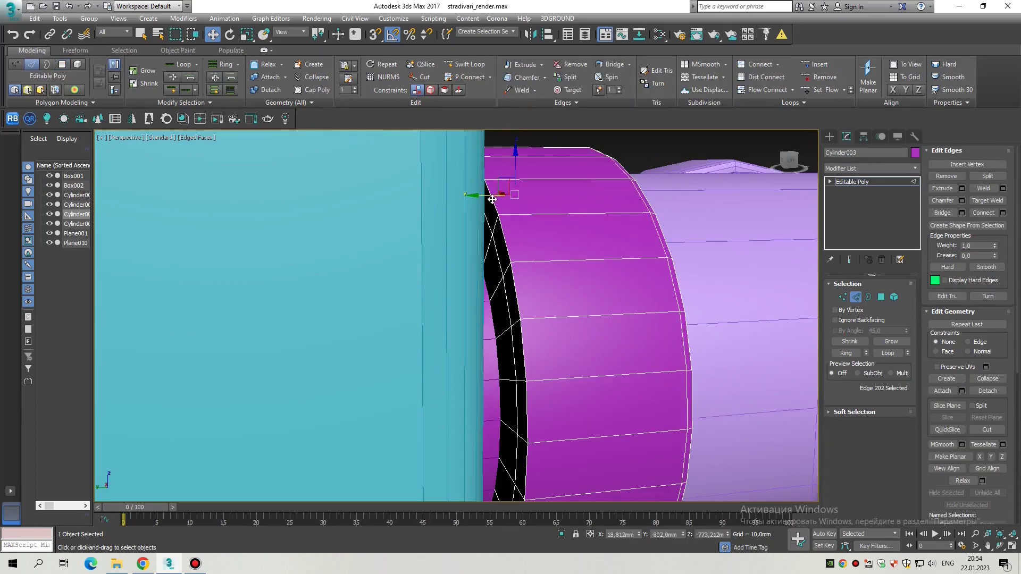
click(962, 201)
click(461, 414)
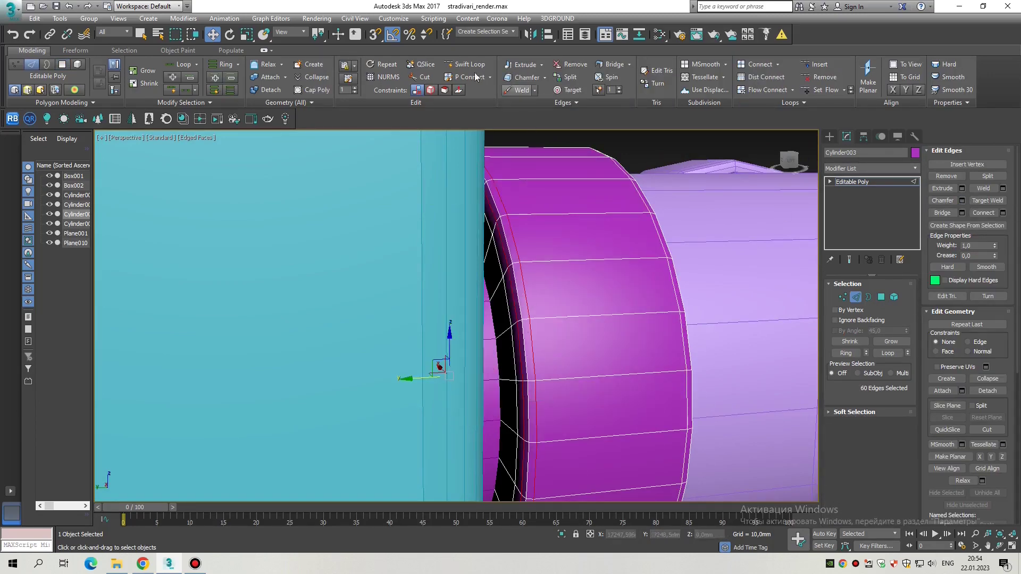
Step: Select every other lengthwise edge around the purple ring, remove the matching edge loops and leave sub-object editing
alt+middle_drag(509, 176, 179, 128)
key(2)
key(2)
click(518, 276)
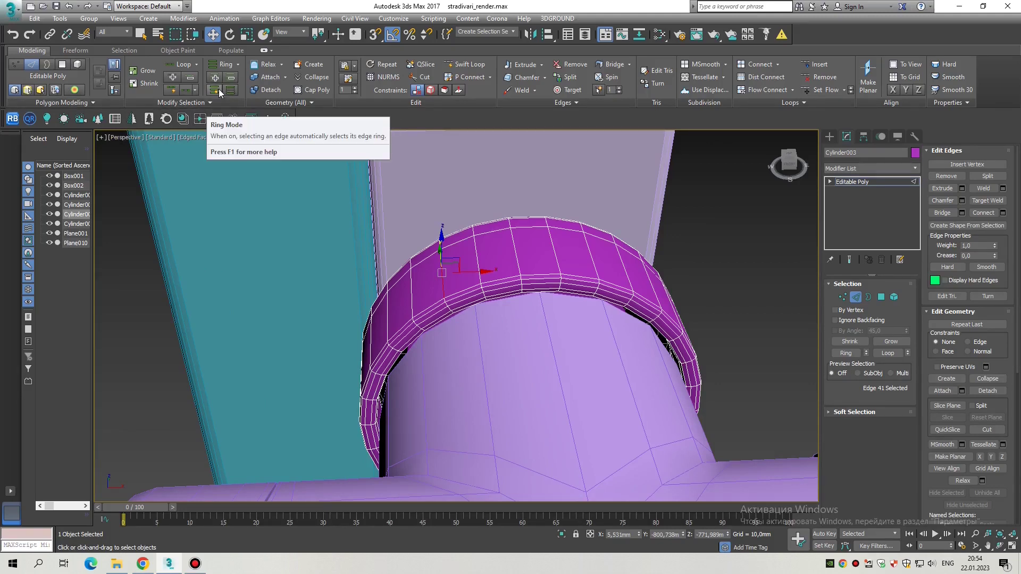
click(231, 91)
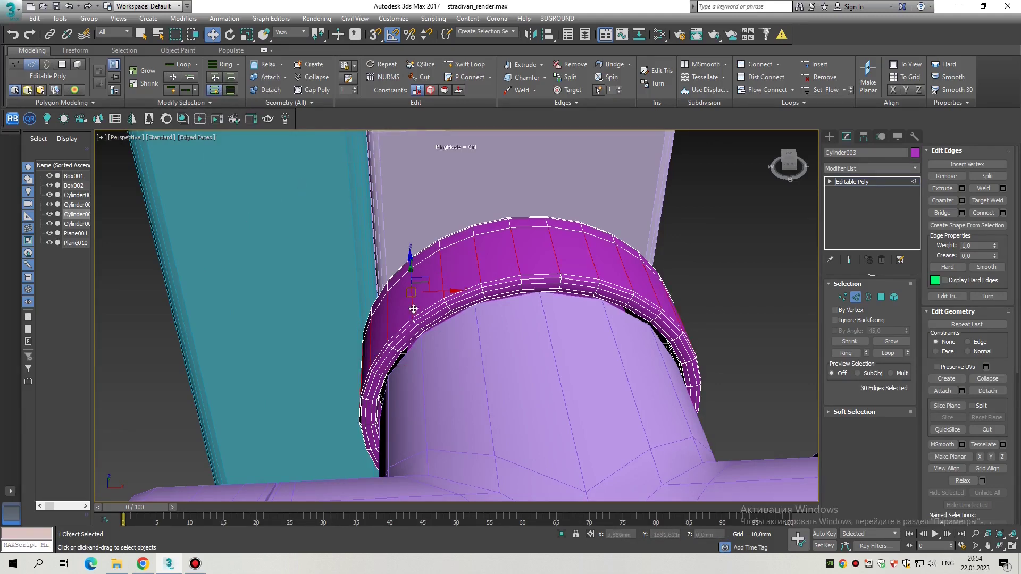
click(411, 291)
scroll(411, 291, up, 2)
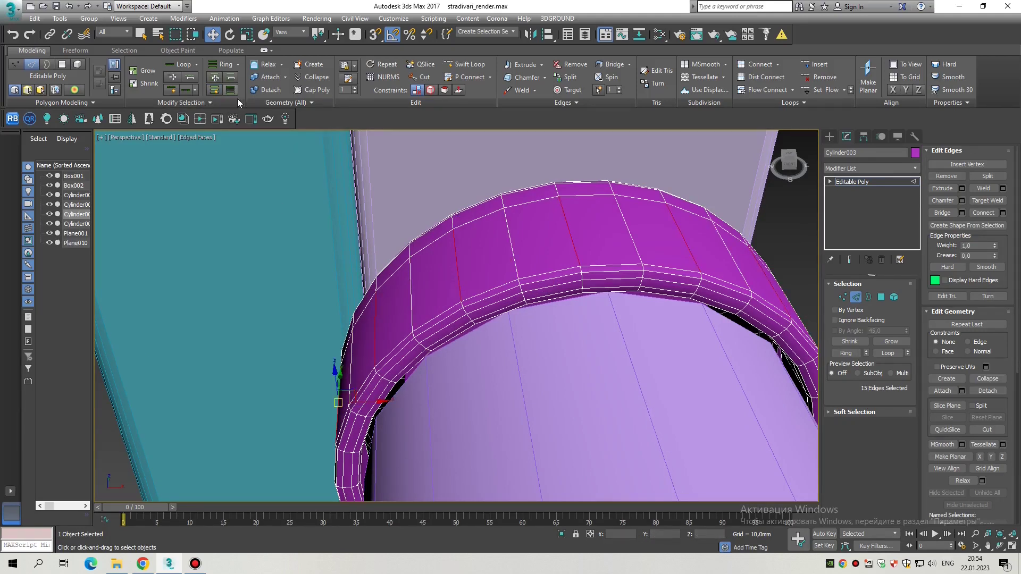
alt+middle_drag(638, 319, 812, 382)
alt+middle_drag(649, 296, 585, 297)
key(6)
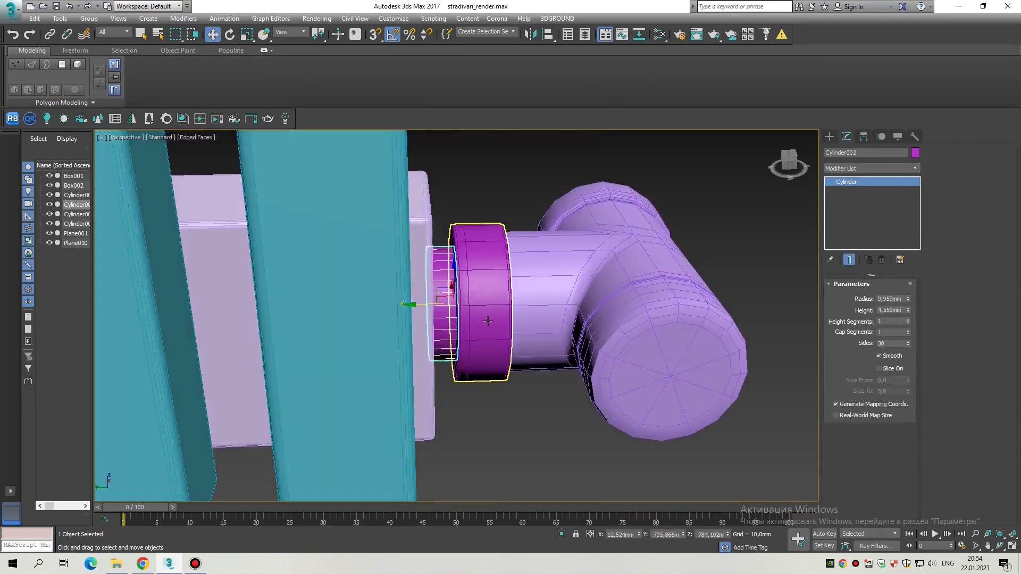
Step: Attach the purple connecting ring to the tee fitting so both form one object
click(627, 299)
scroll(581, 282, up, 2)
scroll(581, 281, up, 2)
key(w)
Step: Add a TurboSmooth modifier to the tee fitting and turn off the edged-faces display
alt+middle_drag(501, 274, 611, 276)
click(870, 168)
click(863, 367)
key(F4)
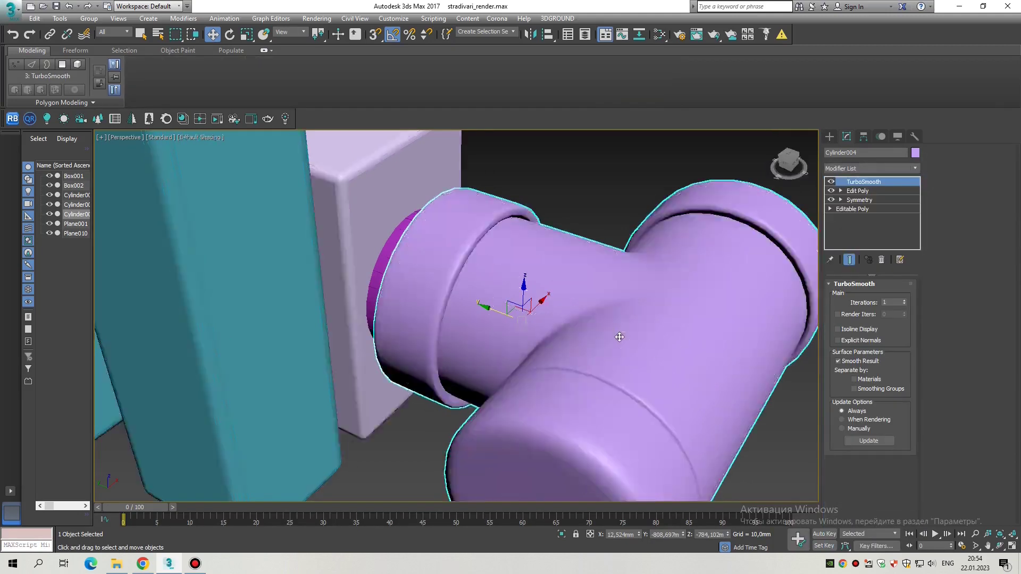
Step: Set the tee fitting's TurboSmooth iterations to 2 and inspect the smoothed surface
middle_drag(619, 336, 574, 316)
scroll(597, 306, down, 6)
click(649, 387)
scroll(578, 403, up, 5)
click(586, 359)
scroll(585, 359, up, 10)
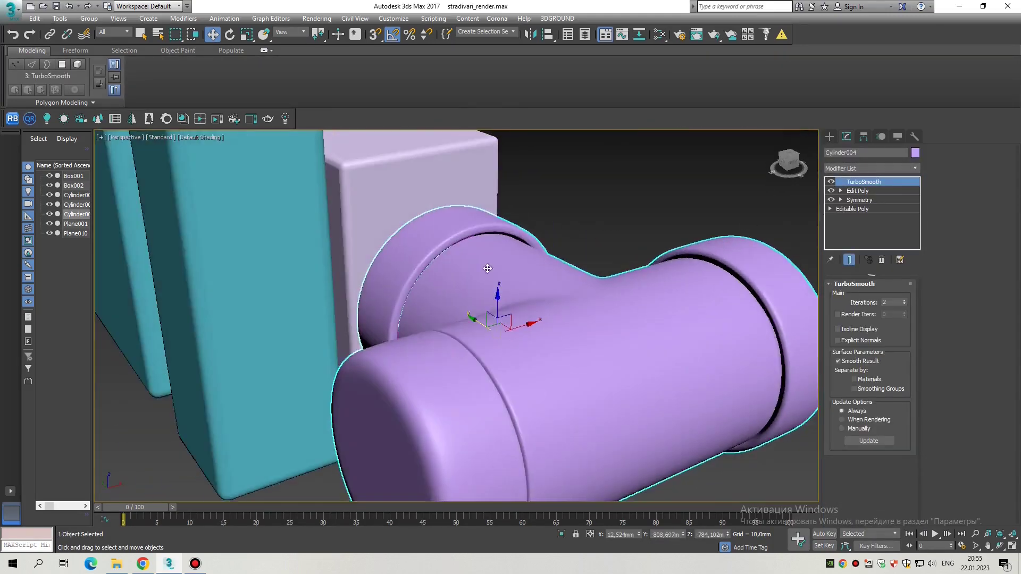
Step: Compare the connecting ring's Edit Poly cage with the TurboSmooth result on the tee fitting
key(F4)
click(831, 181)
click(856, 191)
alt+middle_drag(447, 319, 486, 335)
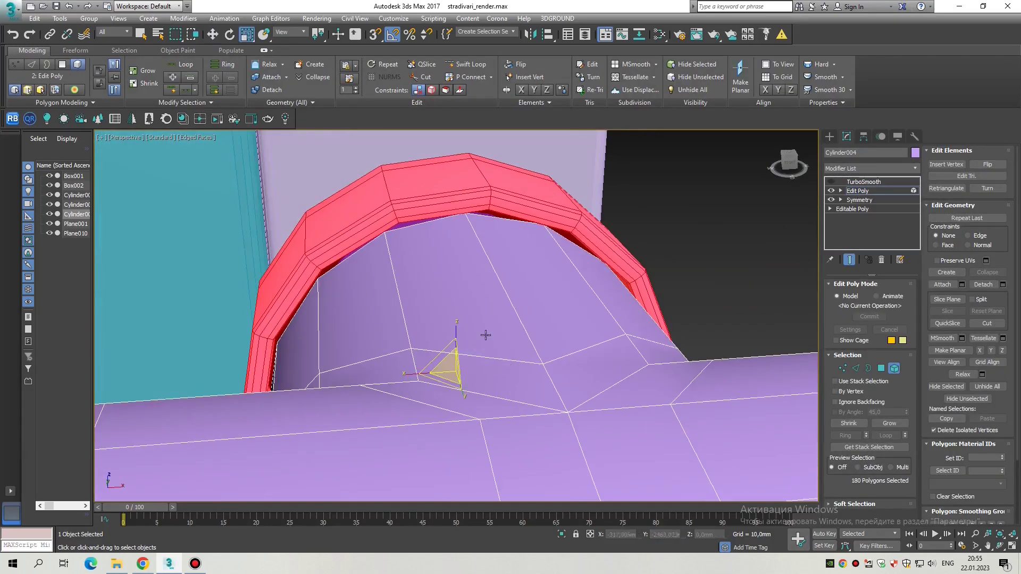
click(831, 181)
click(864, 182)
key(F4)
scroll(589, 233, down, 5)
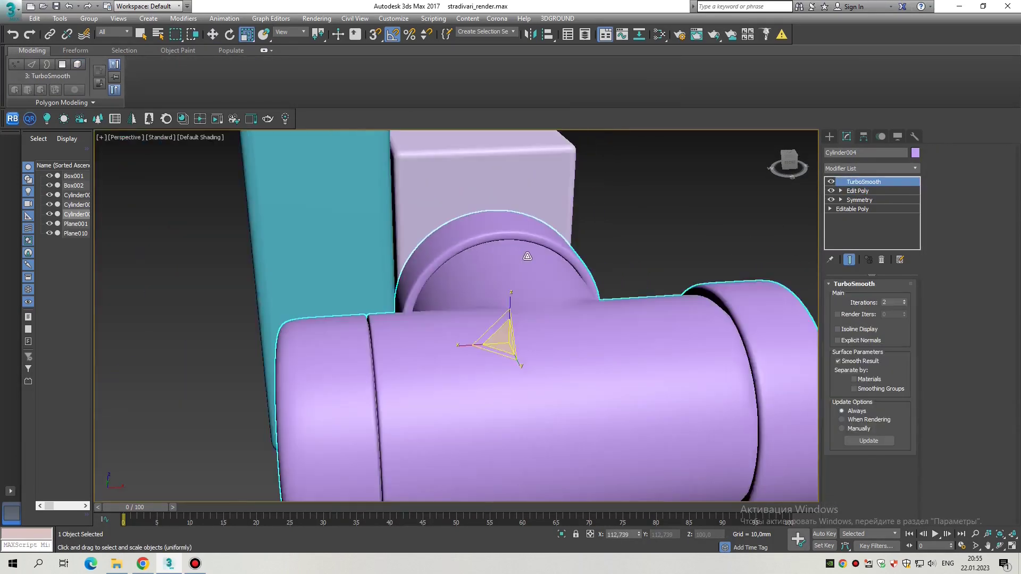
Step: Examine the smoothed tee fitting from several sides, including its caps and its joint with the radiator
scroll(588, 233, up, 4)
alt+middle_drag(589, 234, 686, 303)
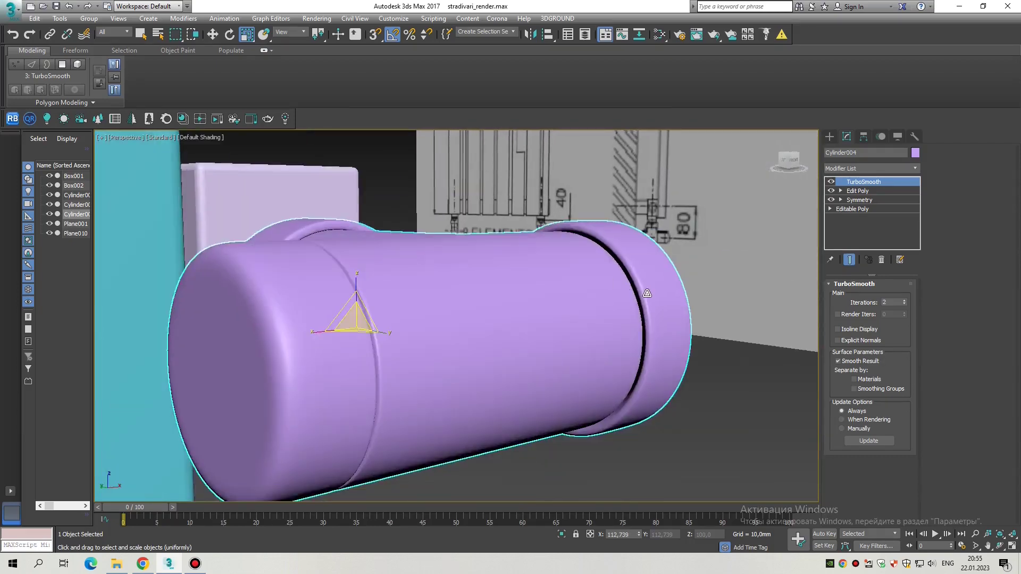
scroll(690, 302, up, 4)
click(690, 302)
scroll(690, 302, down, 8)
scroll(580, 372, down, 2)
scroll(584, 398, up, 3)
scroll(584, 398, up, 5)
scroll(621, 401, down, 3)
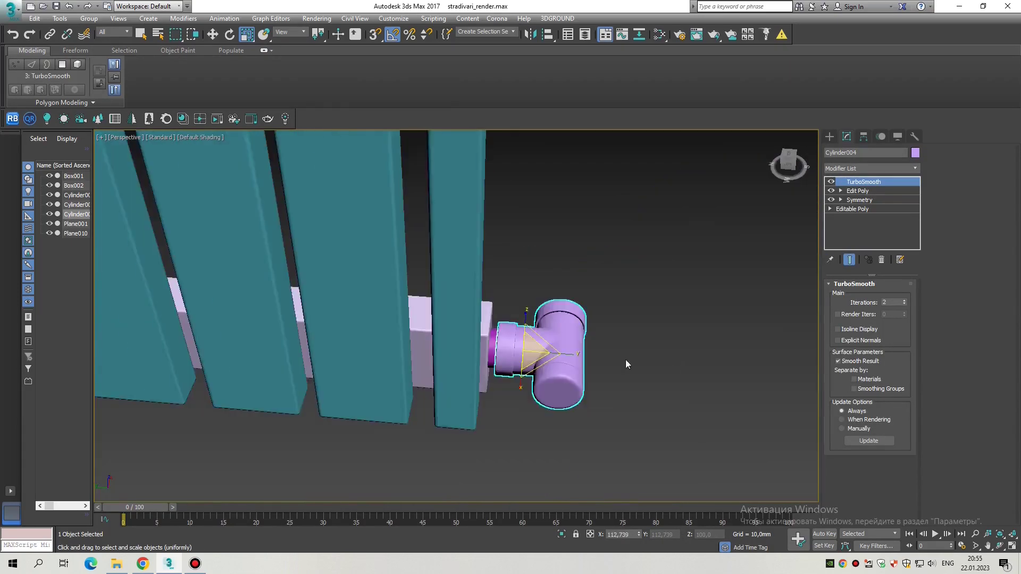
scroll(538, 361, up, 1)
alt+middle_drag(538, 362, 490, 301)
Step: Convert the short magenta connecting cylinder to an Editable Poly and access its polygons in wireframe display
click(476, 255)
scroll(475, 255, up, 5)
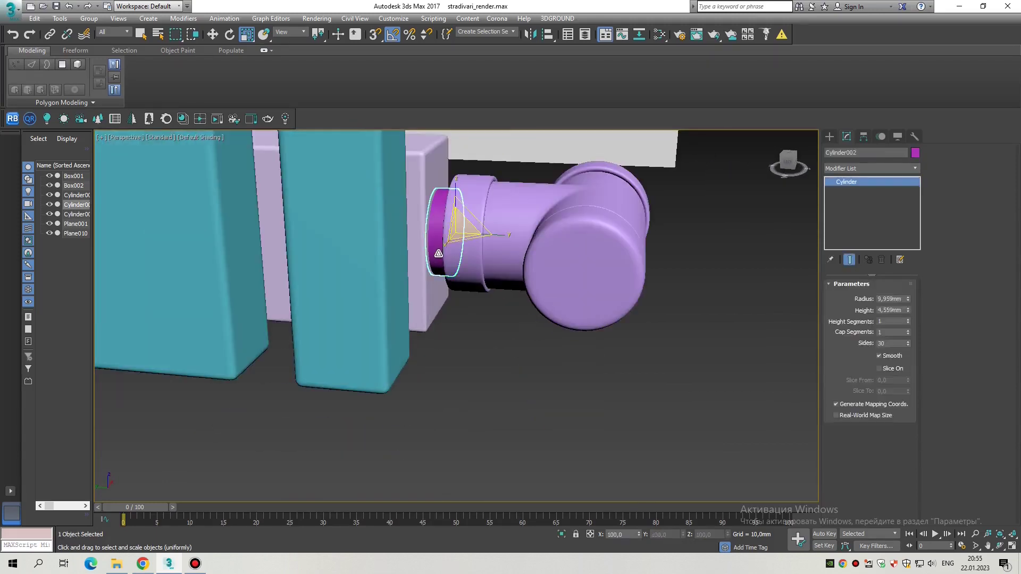
key(F4)
right_click(531, 251)
click(569, 426)
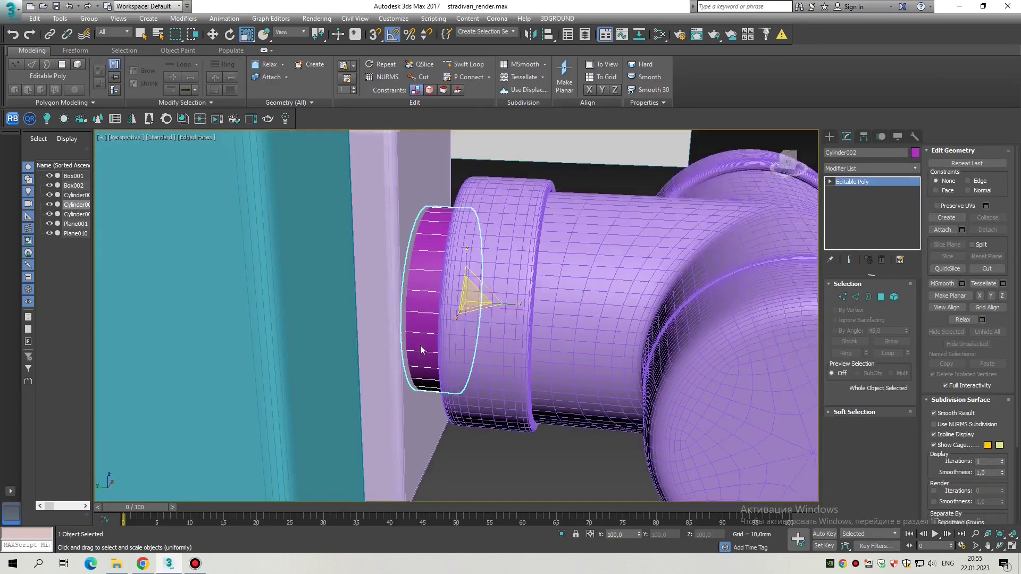
key(F3)
key(r)
scroll(520, 297, down, 3)
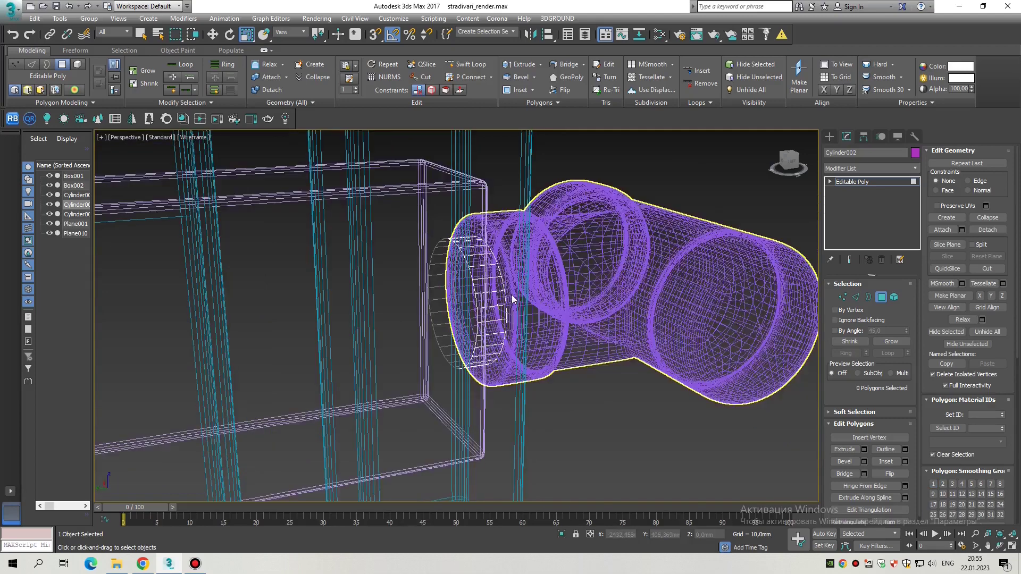
scroll(528, 440, down, 4)
key(F3)
Step: Select all the radiator and fitting objects and set the renderer to CoronaRenderer
click(528, 439)
mouse_move(529, 439)
alt+middle_down()
mouse_move(548, 401)
mouse_move(420, 352)
alt+middle_up()
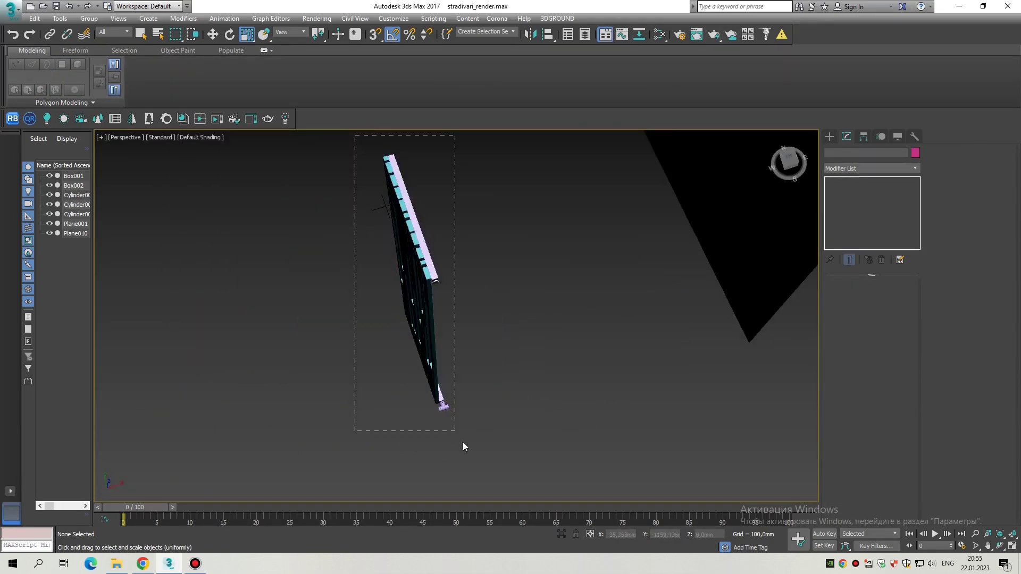
drag(463, 442, 463, 444)
key(F10)
click(617, 223)
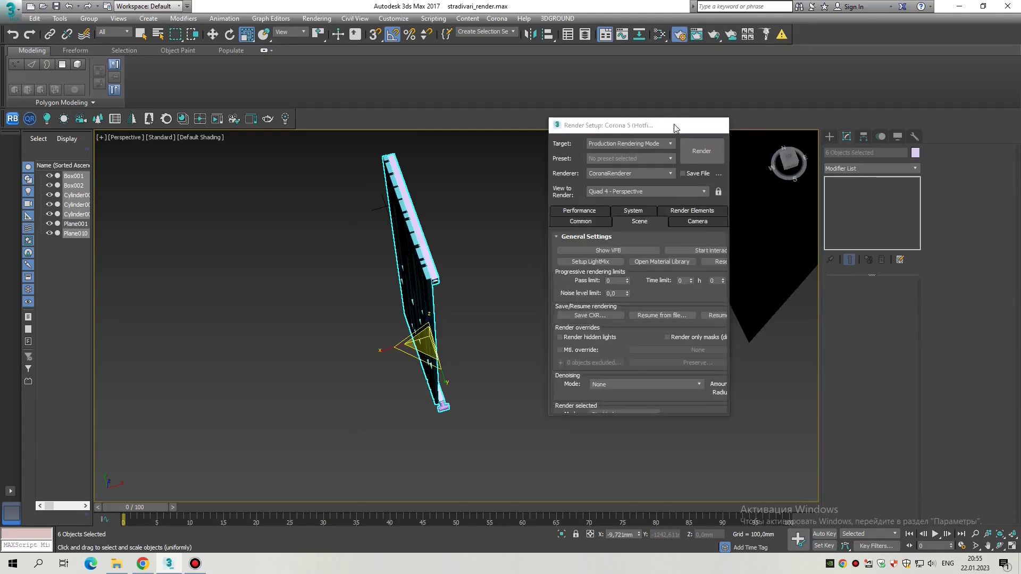
key(F10)
Step: Create a CoronaMtl material and assign it to the selected radiator and fitting objects
key(m)
right_click(21, 199)
click(45, 257)
click(36, 157)
click(40, 182)
drag(55, 225, 165, 215)
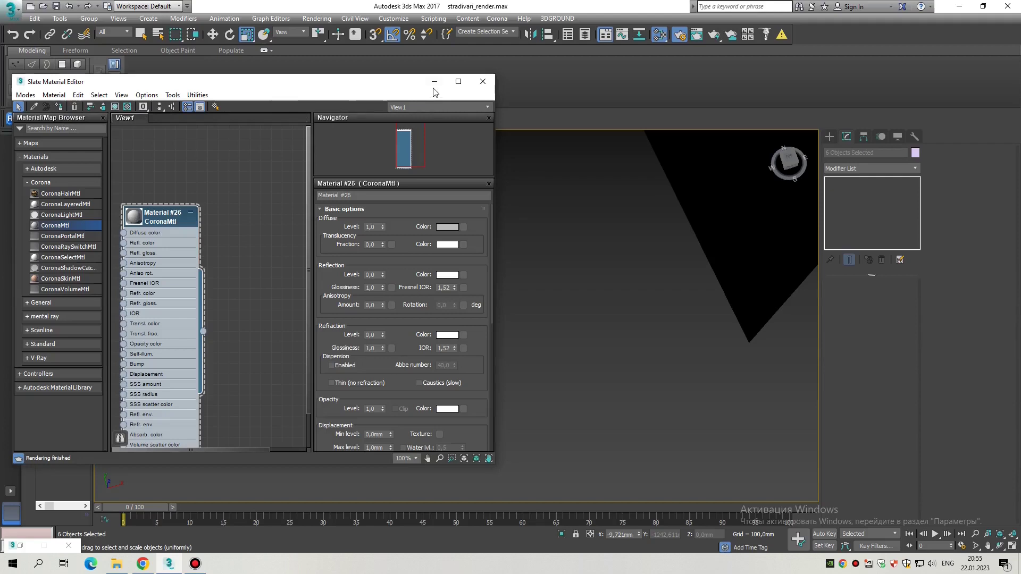
click(434, 81)
Step: Clone the tee fitting and its connecting cylinder as an instance on the opposite side of the radiator
scroll(430, 398, up, 5)
alt+middle_drag(431, 398, 549, 394)
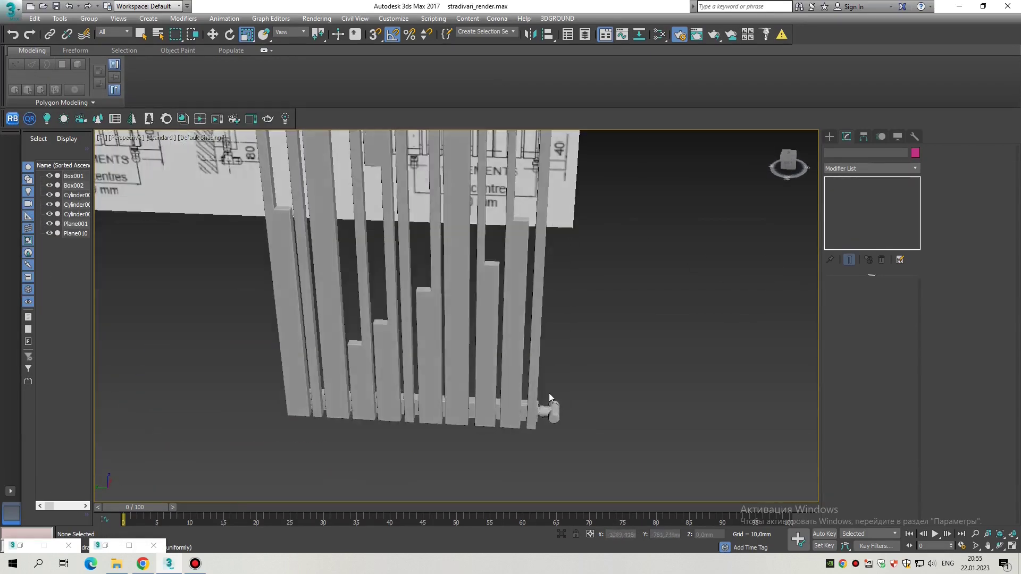
scroll(549, 393, up, 4)
drag(640, 300, 489, 400)
key(alt+w)
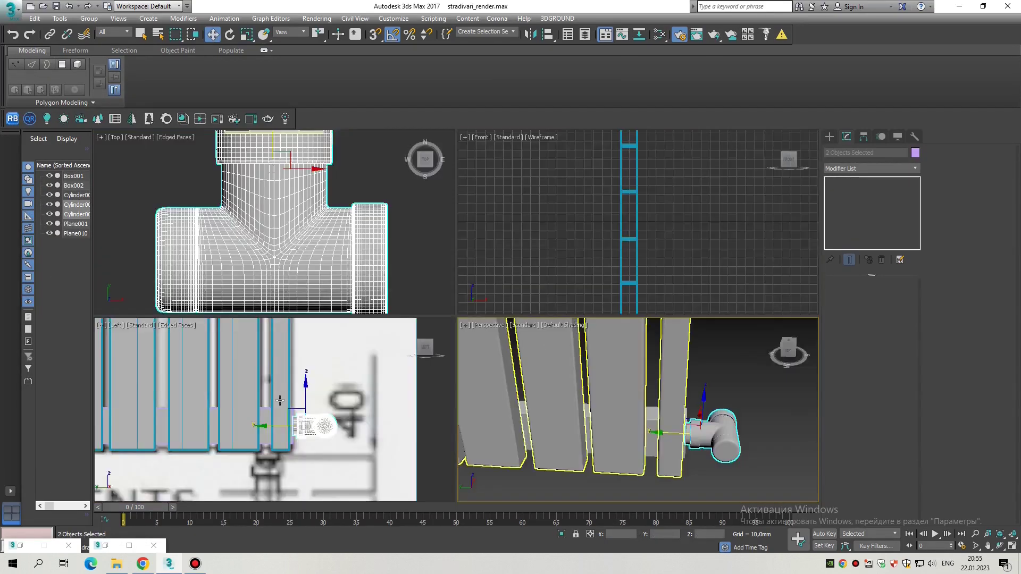
key(alt+w)
scroll(458, 319, down, 3)
key(w)
shift+drag(537, 378, 237, 378)
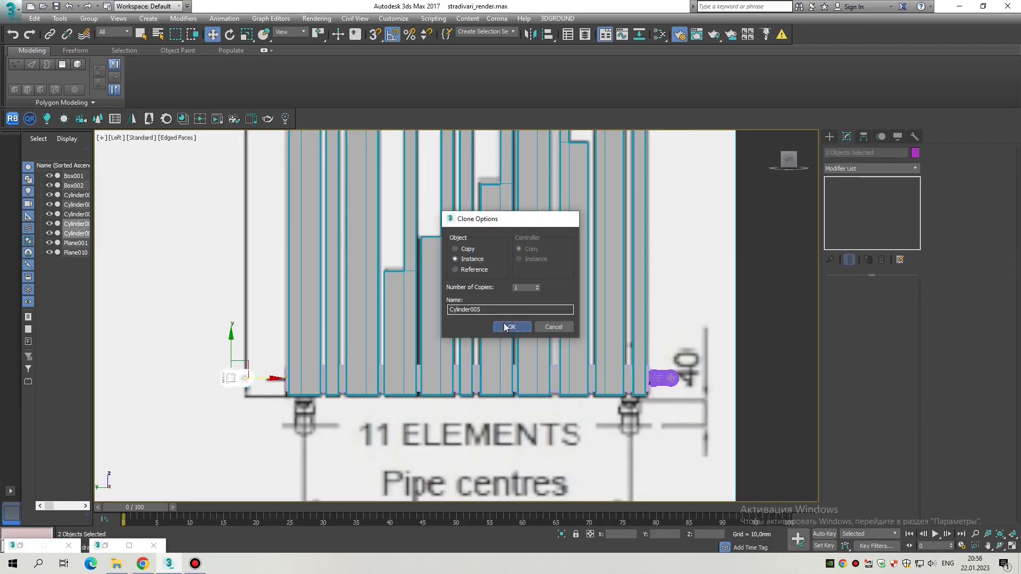
click(508, 326)
Step: Mirror the cloned fitting and fit its connecting cylinder against the opposite end of the crossbar
click(530, 34)
key(Return)
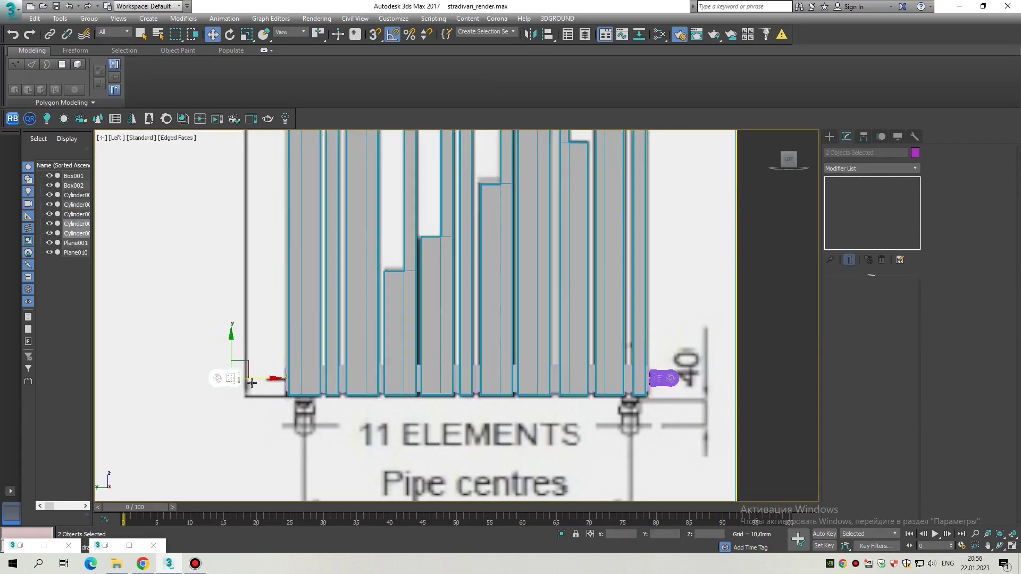
key(F4)
scroll(251, 383, up, 6)
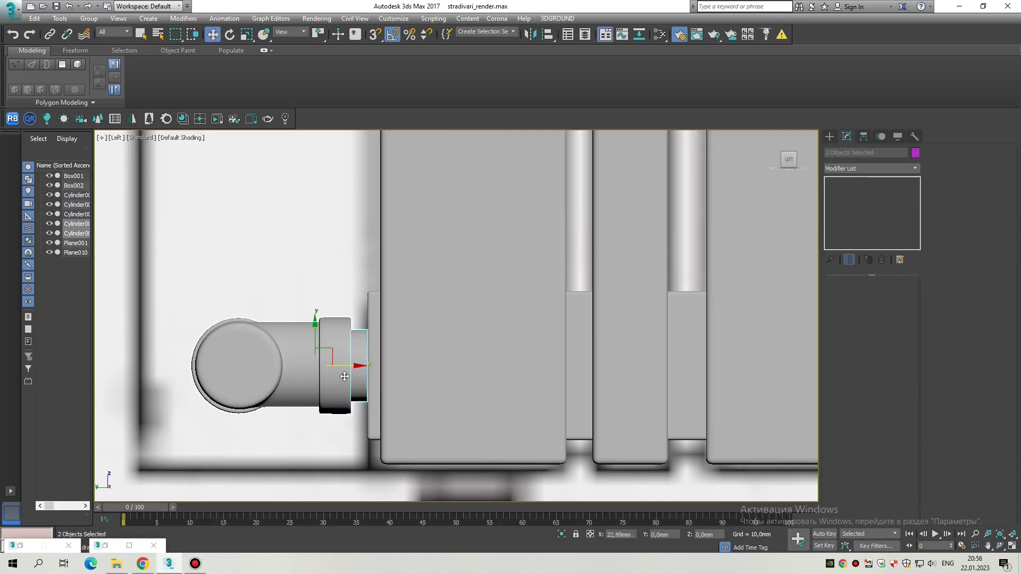
Step: Select the fittings on both sides and centre them horizontally on the crossbar's midpoint using snapping
key(F3)
scroll(711, 353, down, 4)
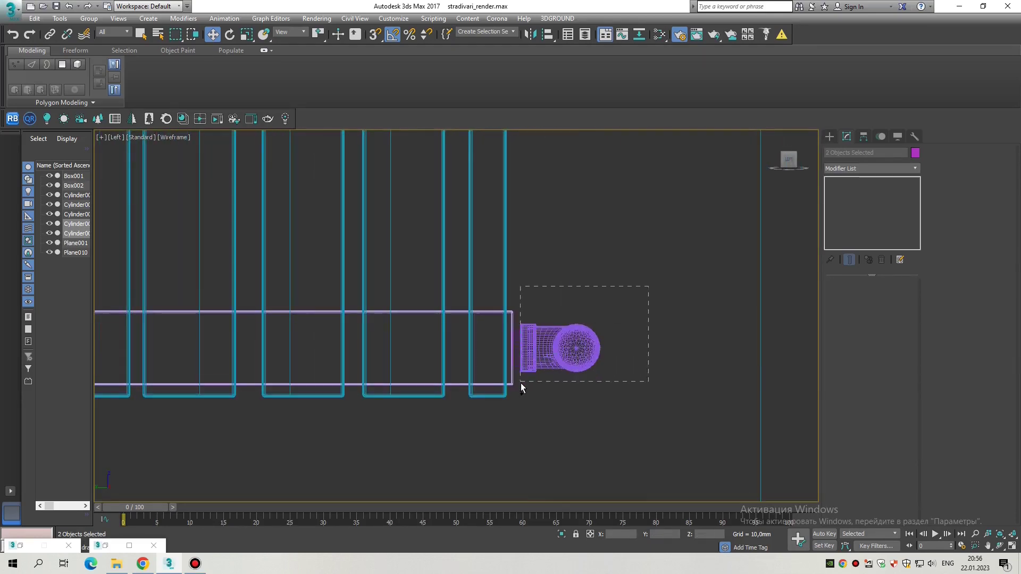
scroll(521, 387, down, 4)
key(s)
scroll(438, 342, up, 5)
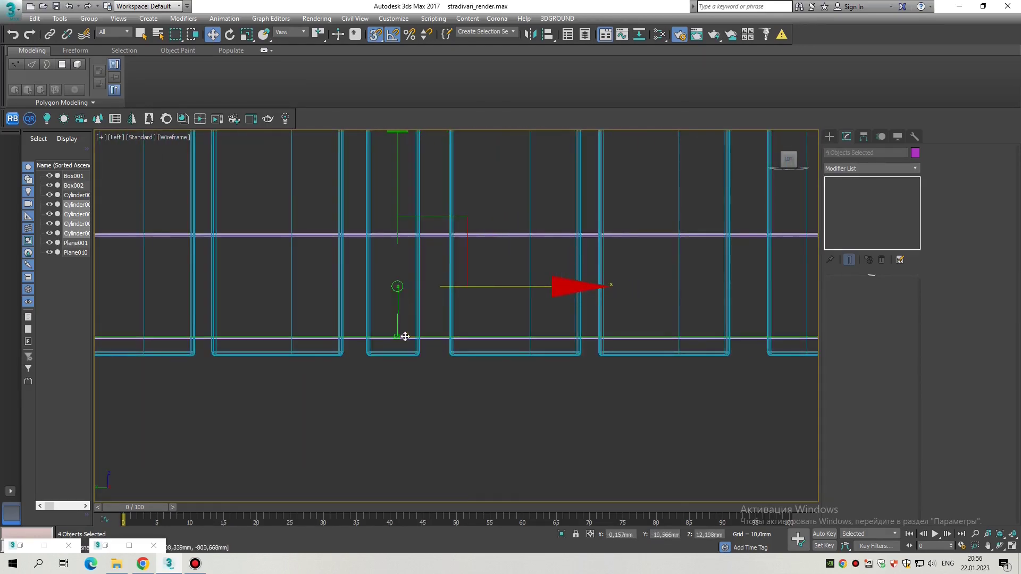
scroll(420, 350, down, 3)
key(alt+w)
right_click(541, 380)
key(alt+w)
key(s)
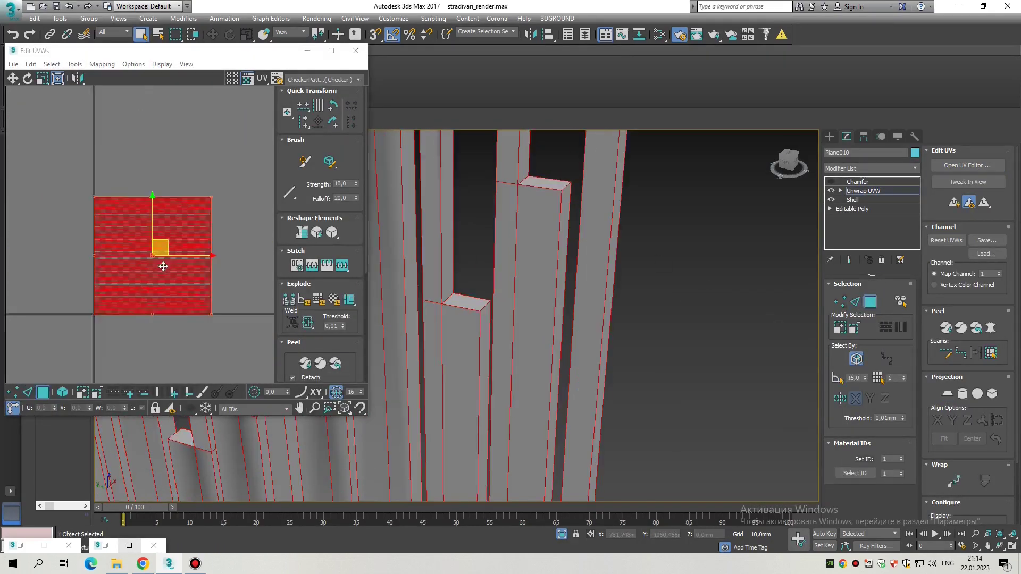
Step: Flatten-map the UVs of the radiator panels, pack the UV elements and close the UV editor
click(102, 64)
click(117, 75)
click(162, 108)
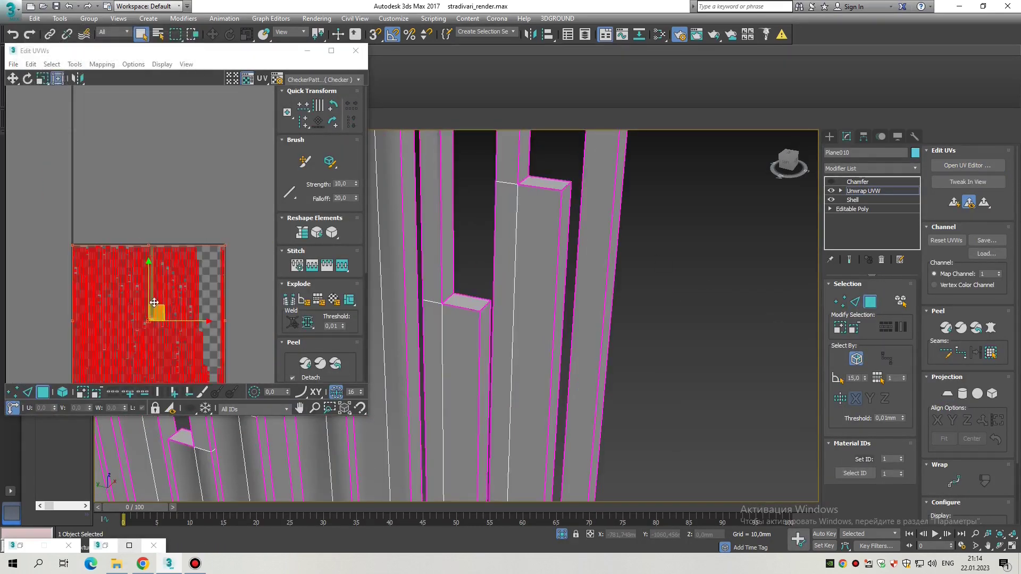
scroll(153, 303, up, 2)
click(288, 371)
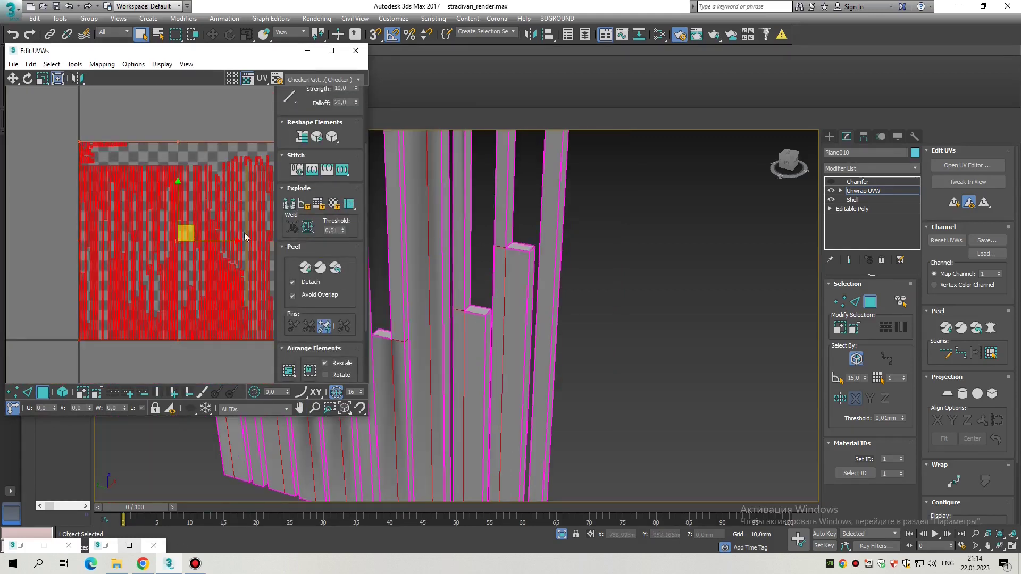
scroll(456, 313, down, 5)
scroll(597, 277, up, 4)
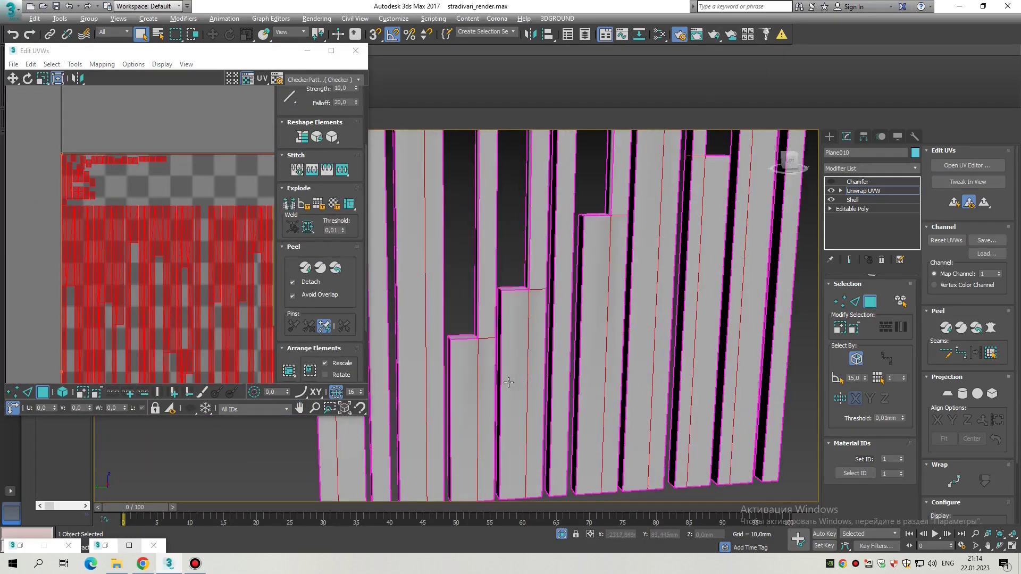
click(356, 51)
Step: Check the radiator panels' surface at the Unwrap UVW and Chamfer levels without edged faces
click(833, 190)
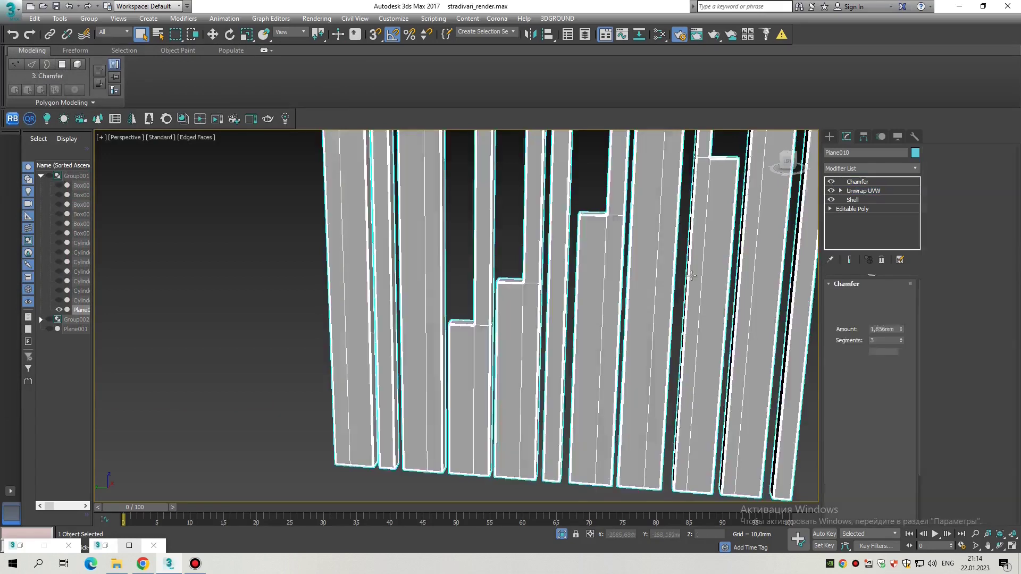
click(857, 182)
click(863, 190)
key(F4)
scroll(584, 208, up, 5)
scroll(584, 208, down, 5)
alt+middle_drag(599, 222, 563, 213)
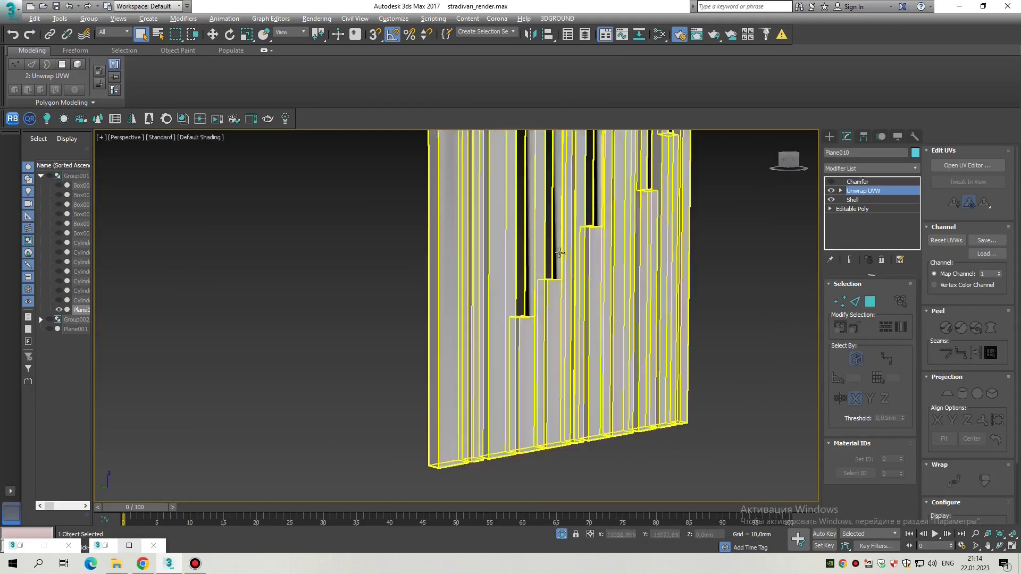
click(857, 182)
scroll(553, 277, up, 3)
scroll(553, 277, down, 3)
Step: End the isolation of the panels and add an Unwrap UVW modifier beneath the upper crossbar's Chamfer
right_click(537, 405)
click(511, 359)
mouse_move(511, 359)
alt+middle_down()
mouse_move(558, 253)
mouse_move(399, 342)
mouse_move(486, 364)
mouse_move(394, 364)
mouse_move(479, 319)
alt+middle_up()
key(F4)
click(859, 172)
click(855, 422)
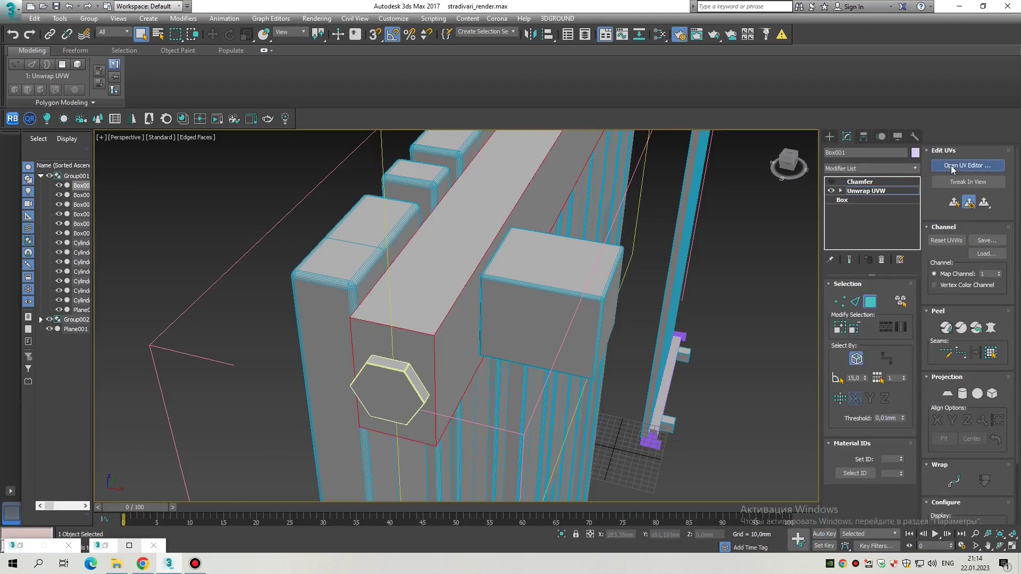
Step: Flatten-map the upper crossbar's UVs and close the UV editor
click(950, 166)
click(159, 104)
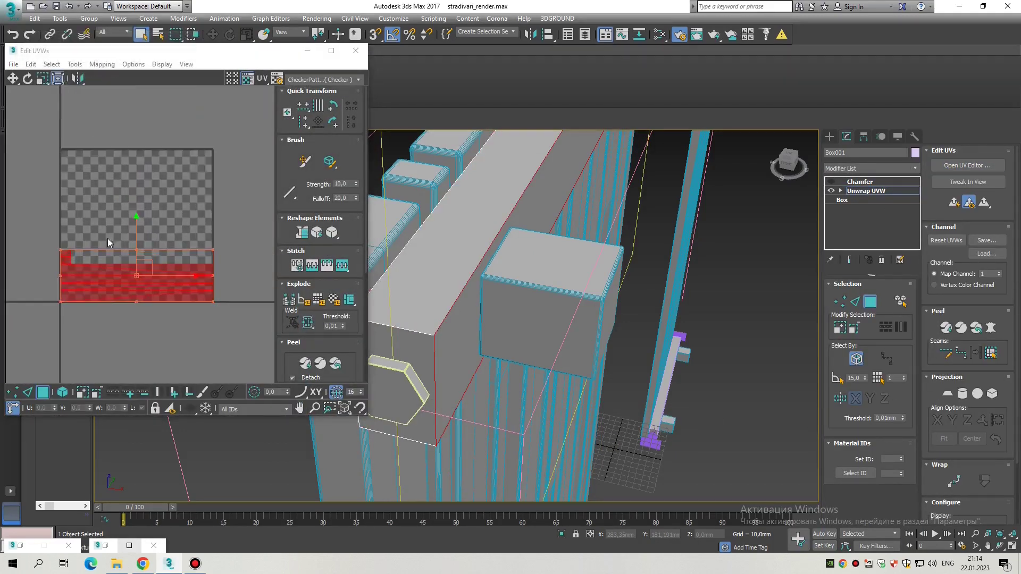
scroll(107, 238, up, 2)
scroll(286, 328, down, 2)
click(208, 253)
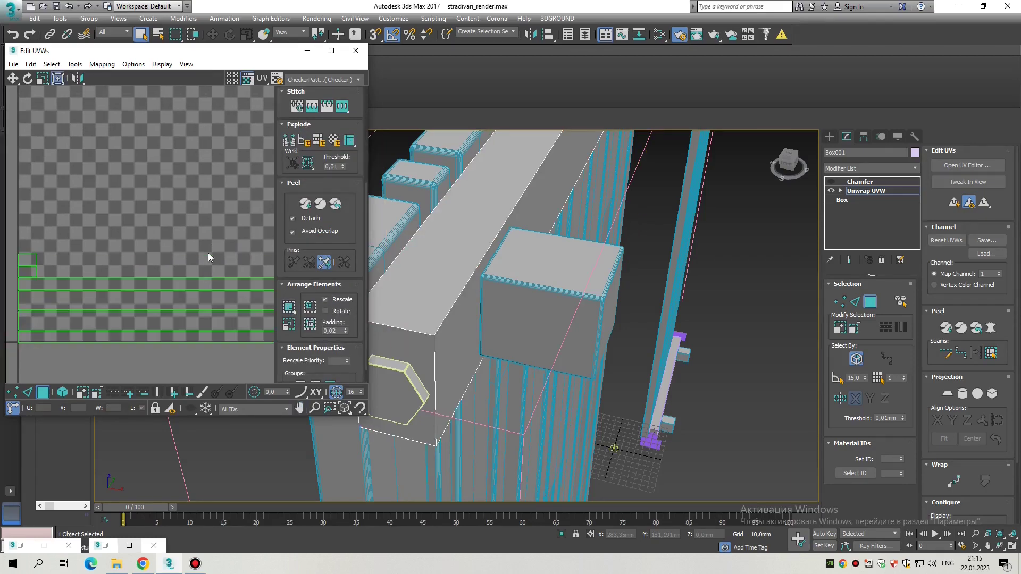
click(356, 51)
Step: Add an Unwrap UVW modifier beneath the Chamfer of the mounting block behind the crossbar
click(584, 273)
alt+middle_drag(583, 273, 537, 266)
click(862, 169)
click(861, 425)
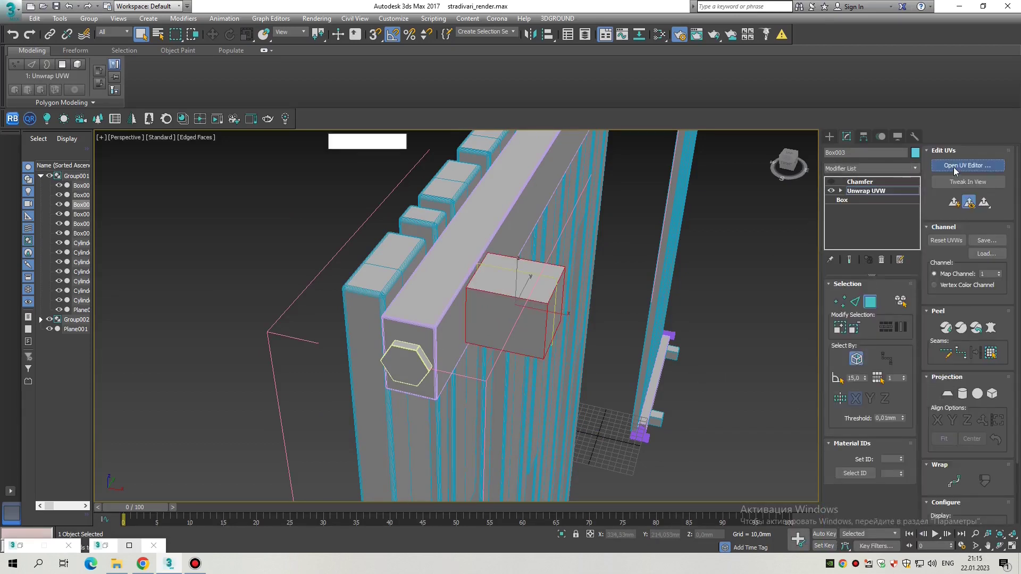
Step: Flatten-map the mounting block's UVs, close the UV editor and return to its Chamfer modifier
click(952, 166)
click(101, 64)
click(136, 74)
click(169, 115)
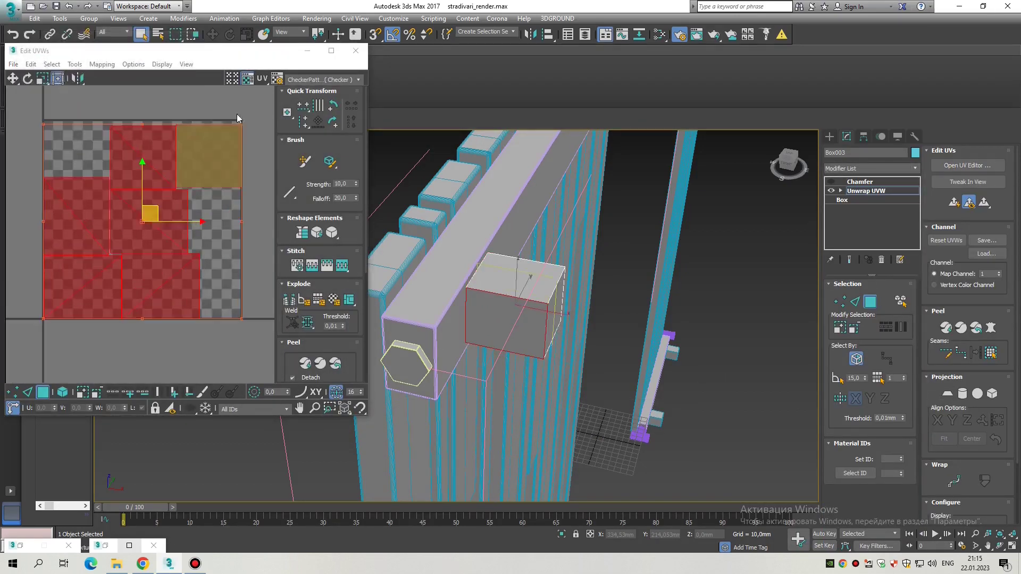
click(355, 51)
click(860, 181)
Step: Add a Checker map with U and V tiling of 22 and connect it to the CoronaMtl material's diffuse color
mouse_move(478, 319)
alt+middle_down()
mouse_move(515, 333)
mouse_move(518, 249)
alt+middle_up()
key(F4)
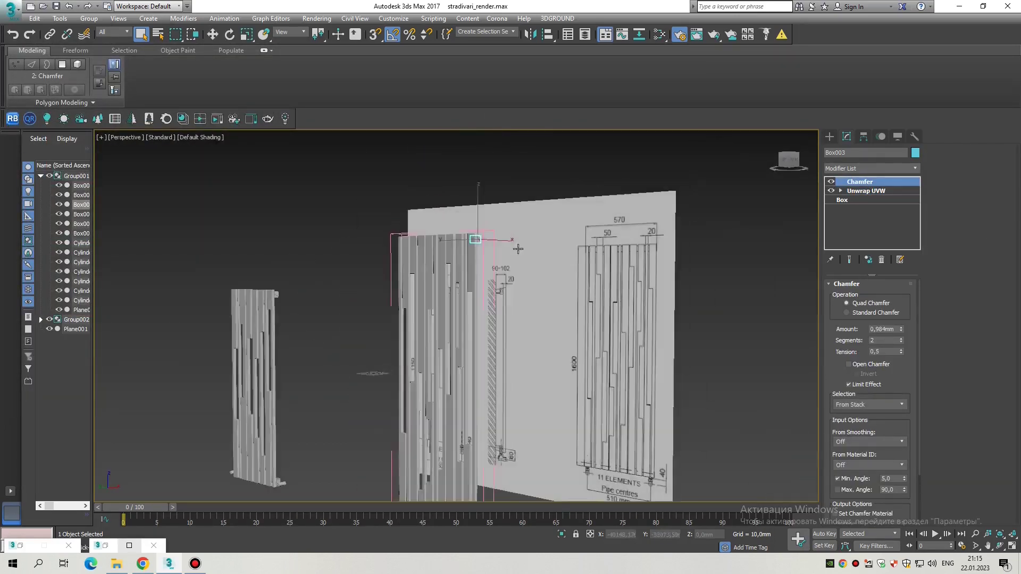
scroll(518, 249, up, 6)
key(m)
double_click(55, 225)
text(ch)
drag(37, 140, 157, 226)
scroll(184, 230, up, 2)
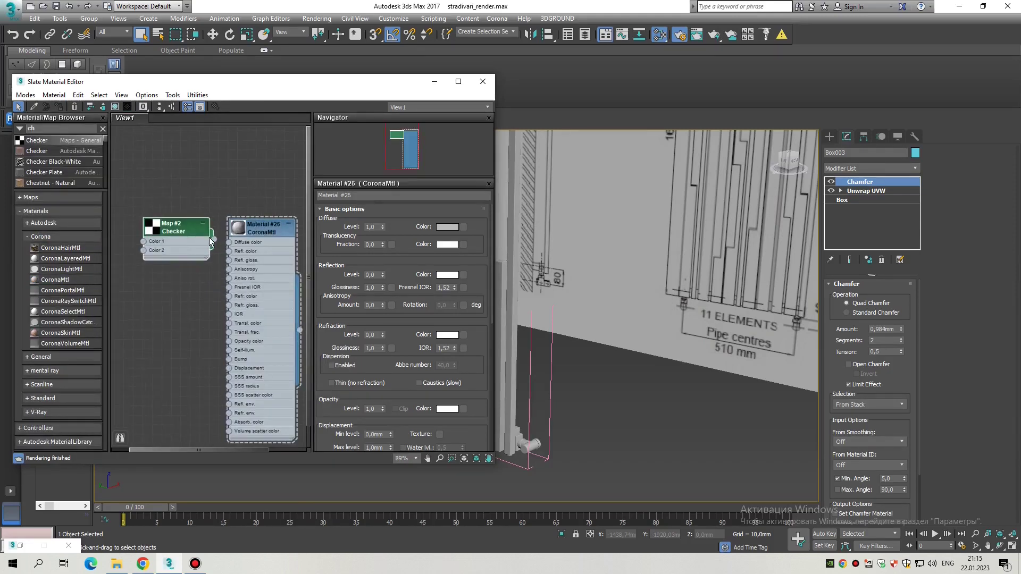
double_click(182, 232)
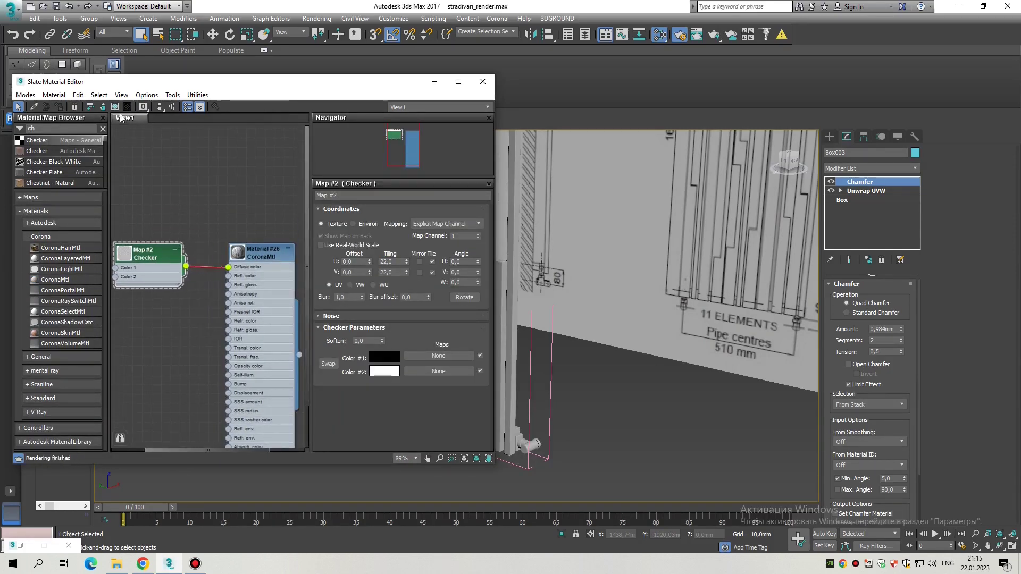
click(434, 82)
Step: Select the upper crossbar of the 11-element radiator and open its Unwrap UVW layout in the UV editor
scroll(502, 238, down, 5)
alt+middle_drag(502, 238, 501, 238)
scroll(502, 238, down, 5)
scroll(463, 287, up, 8)
alt+middle_drag(440, 314, 460, 275)
click(461, 276)
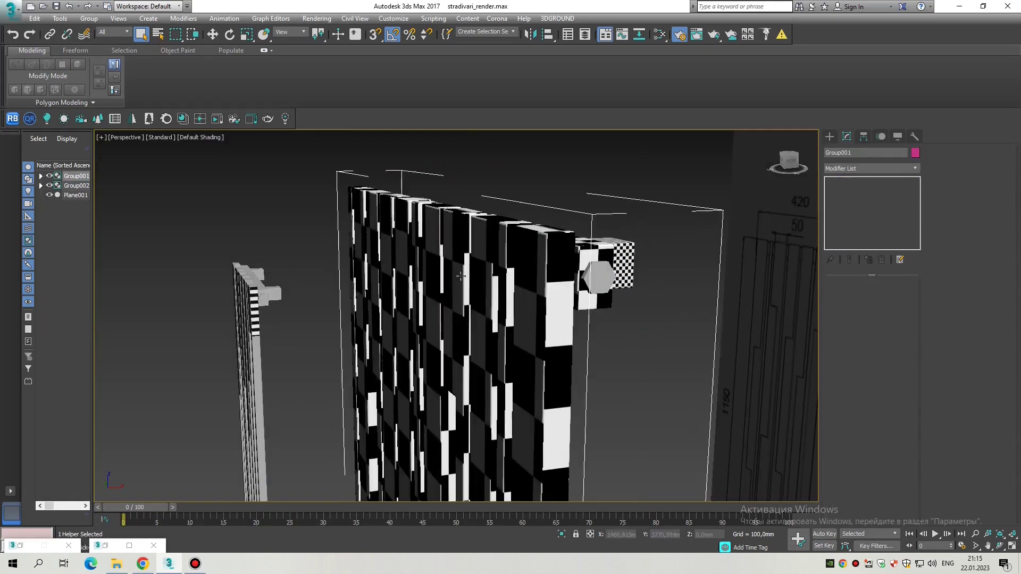
double_click(604, 256)
scroll(604, 255, up, 3)
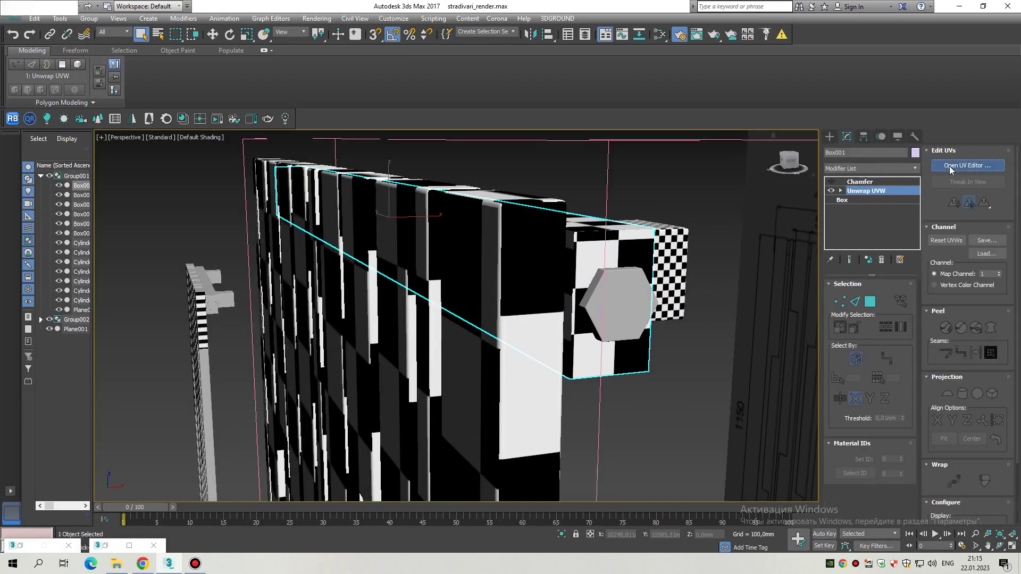
click(949, 166)
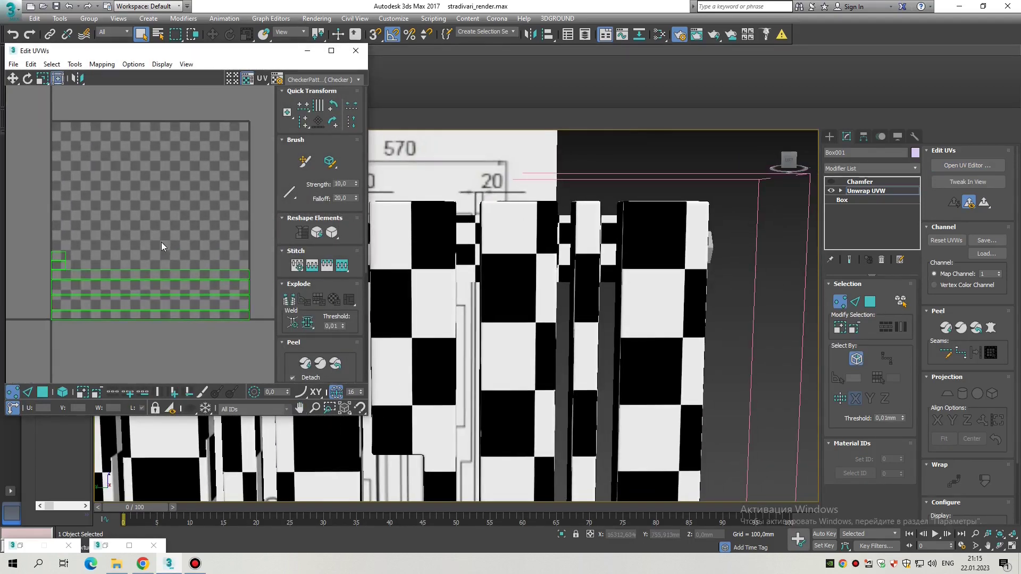
Step: Scale all the crossbar's UV polygons until its checkers match the bars, and close the UV editor
key(3)
key(ctrl+a)
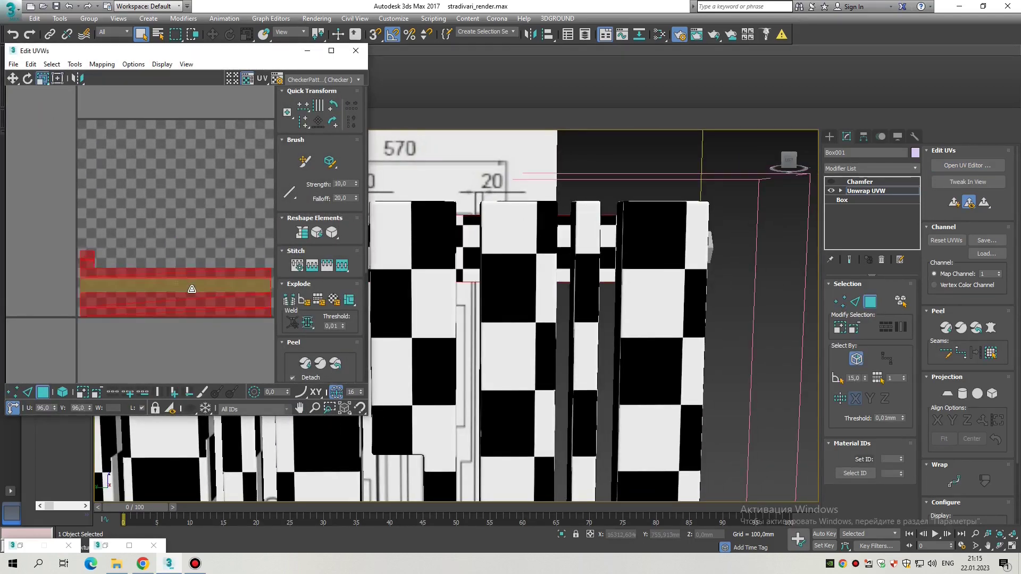
alt+middle_drag(521, 298, 478, 239)
click(356, 51)
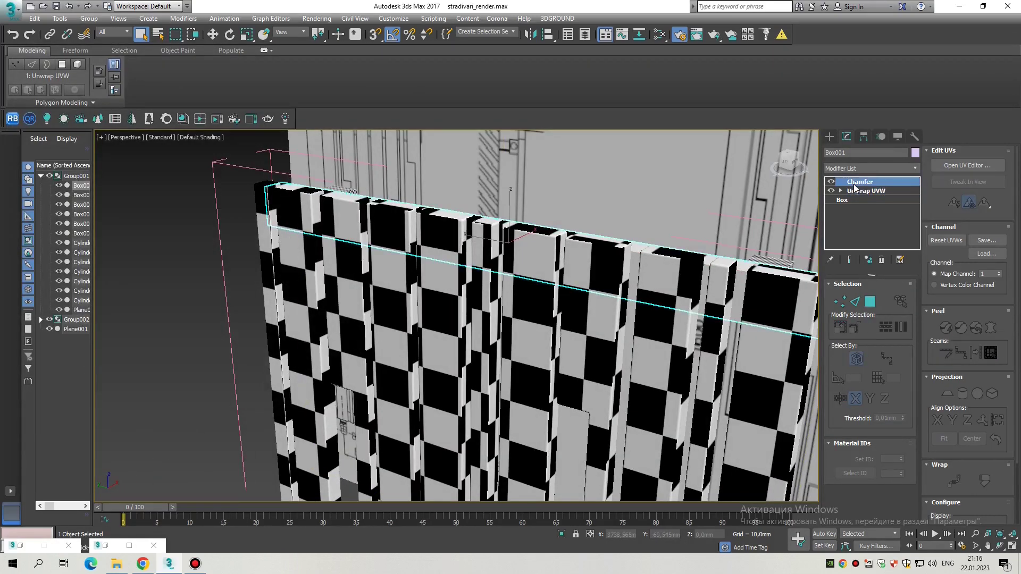
Step: Select the mounting block behind the crossbar and open its Unwrap UVW layout in the UV editor
scroll(532, 318, down, 5)
scroll(563, 342, up, 8)
click(563, 341)
click(865, 192)
click(963, 166)
Step: Scale down the mounting block's UVs to match the crossbar's checkers, and return to its Chamfer modifier
drag(159, 203, 106, 319)
scroll(81, 275, up, 2)
alt+middle_drag(531, 319, 480, 336)
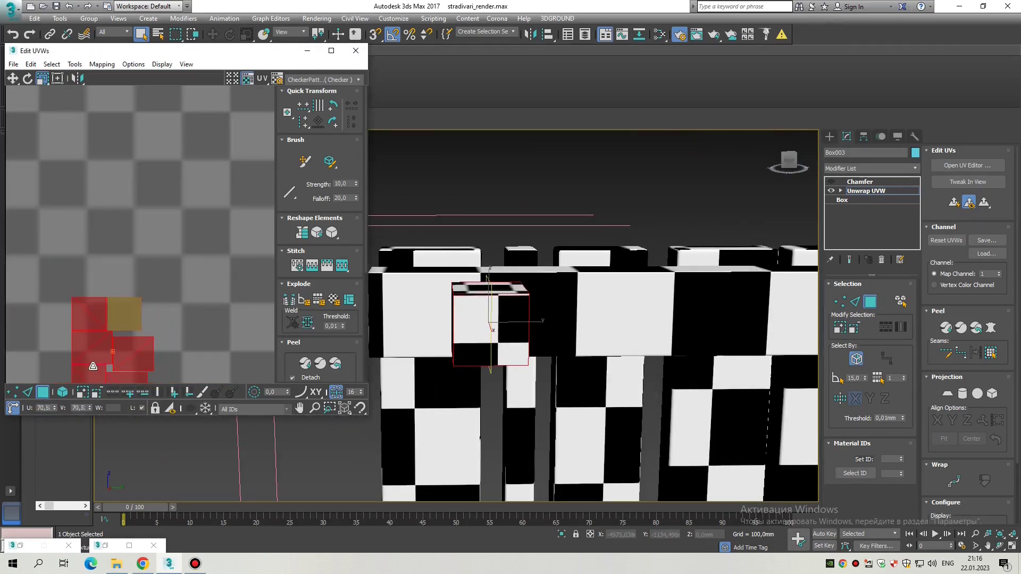
drag(93, 366, 137, 275)
alt+middle_drag(532, 319, 533, 274)
click(356, 51)
click(830, 182)
click(860, 182)
Step: Add a UVW Map modifier to the hexagonal end plug with Box mapping and 25 mm length, width and height
scroll(533, 274, up, 5)
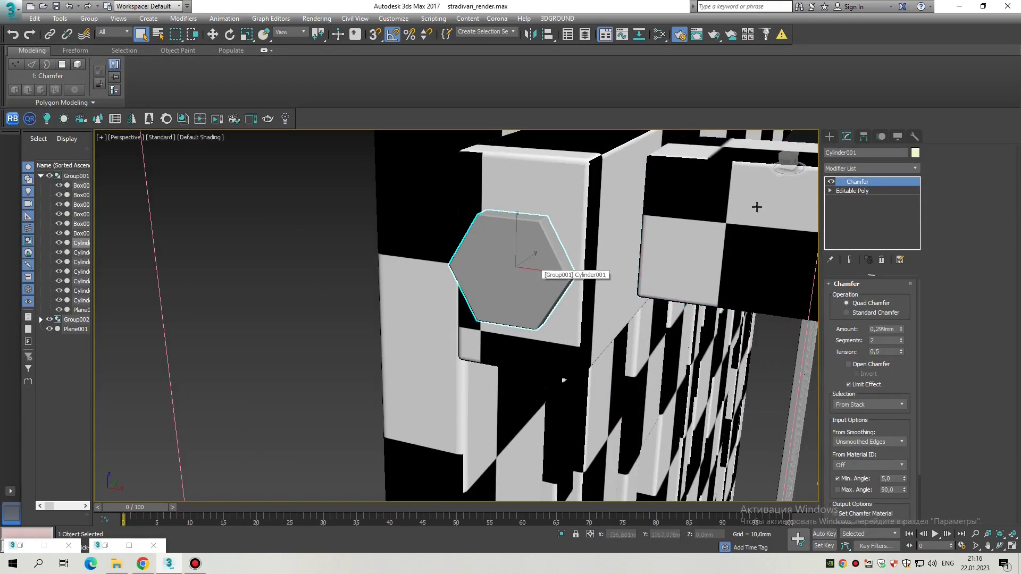
click(861, 169)
click(845, 441)
alt+middle_drag(585, 372, 836, 410)
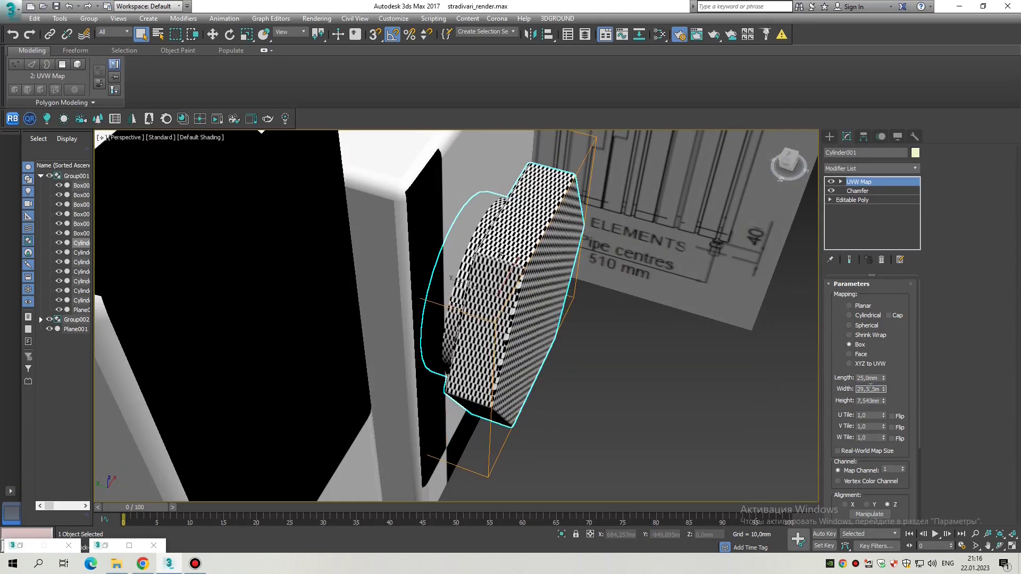
text(25)
key(Return)
Step: Scale the hexagonal plug's UVW Map gizmo so its checkers match those of the crossbar end
key(w)
alt+middle_drag(664, 319, 502, 312)
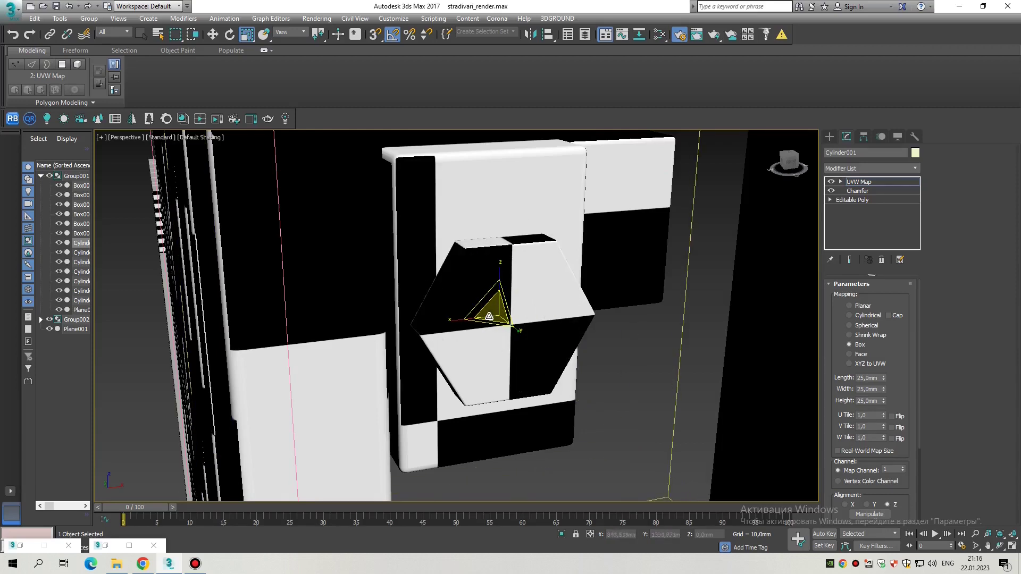
scroll(492, 308, down, 4)
scroll(496, 290, up, 2)
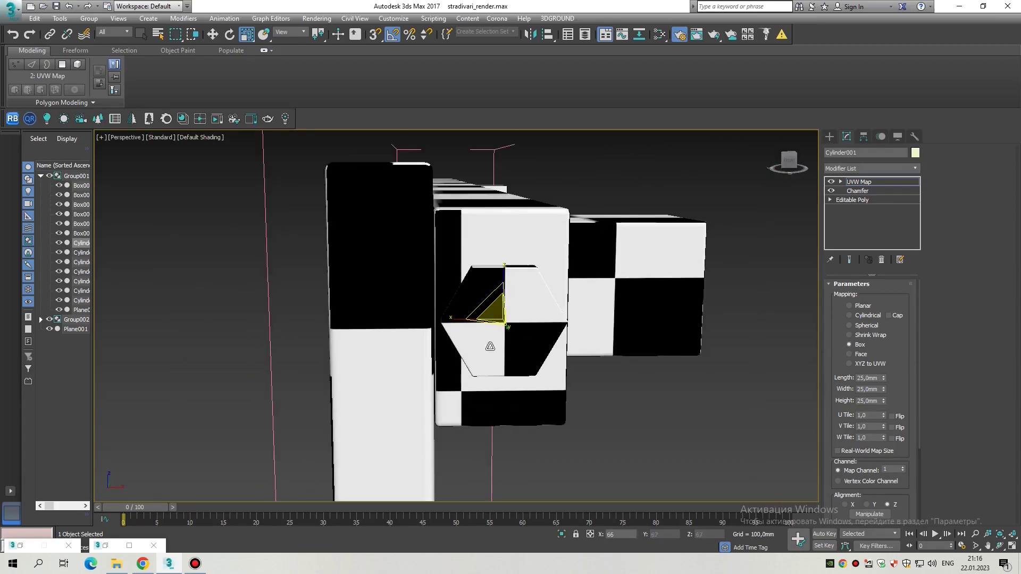
Step: Apply the 25 mm box UVW Map to the valve fitting parts at the radiator's base
alt+middle_drag(577, 214, 508, 402)
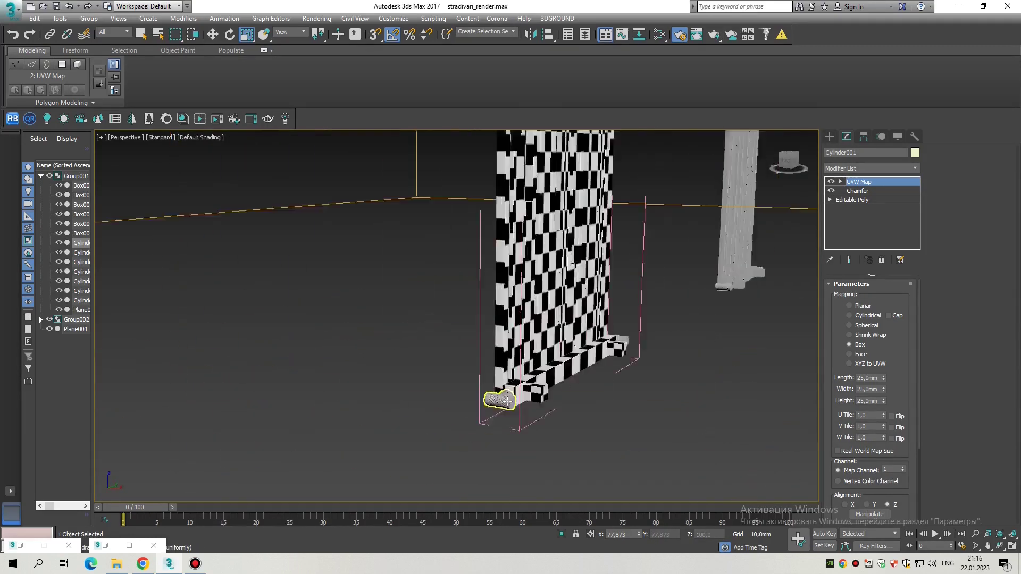
scroll(511, 402, up, 6)
click(402, 378)
alt+middle_drag(402, 378, 689, 258)
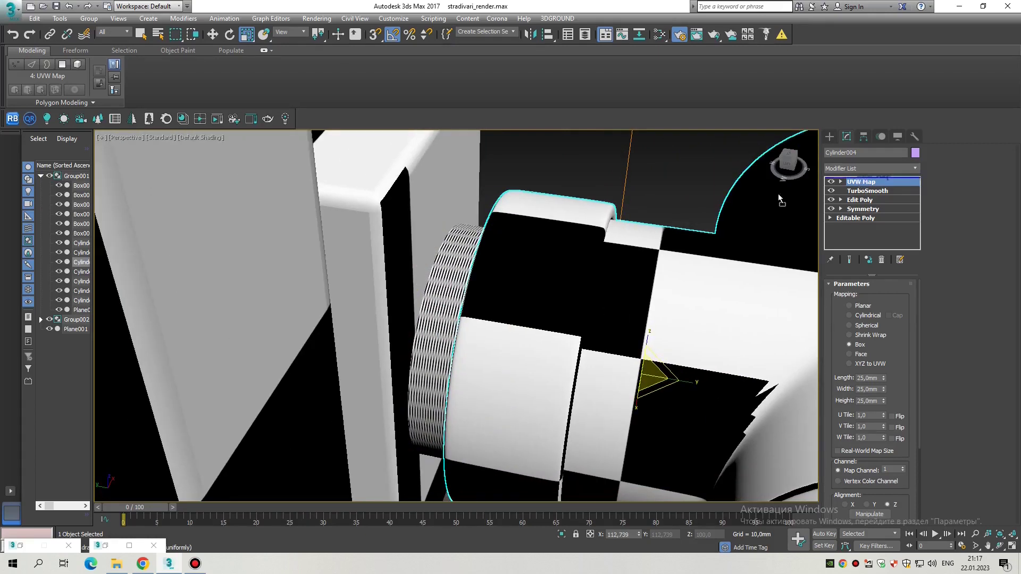
scroll(454, 328, down, 5)
click(642, 369)
key(z)
scroll(413, 434, down, 3)
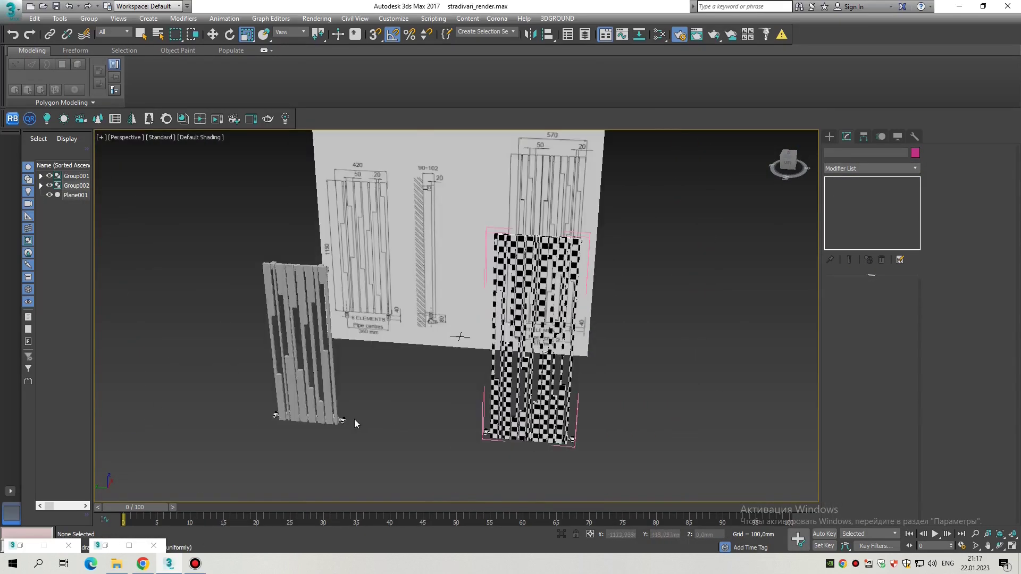
Step: Add an Unwrap UVW modifier beneath the Chamfer of the 8-element radiator's bars and open the UV editor
scroll(413, 434, up, 5)
click(97, 58)
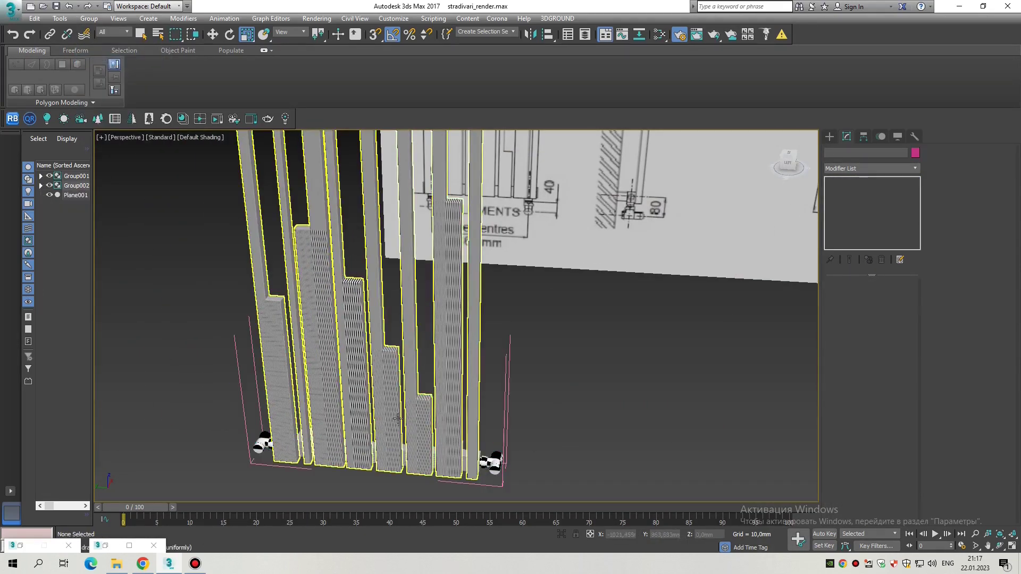
click(457, 298)
click(870, 169)
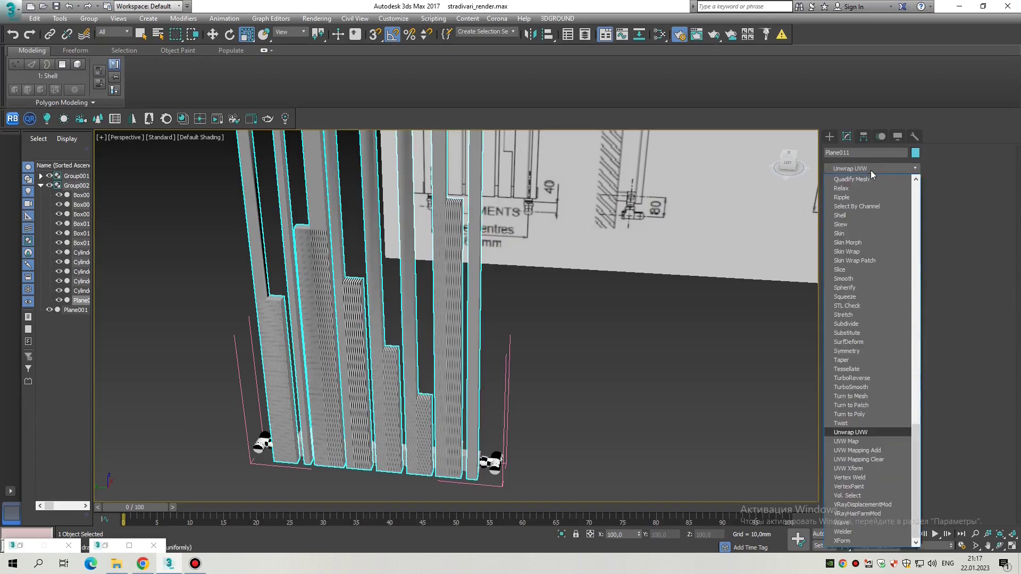
click(868, 433)
click(970, 166)
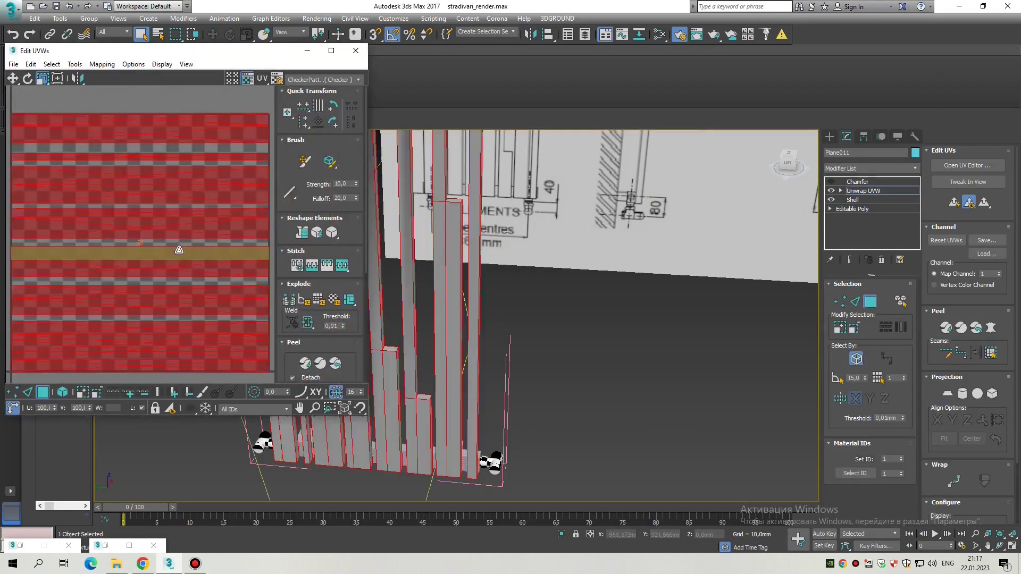
Step: Flatten-map the 8-element bars' UVs and repack the resulting clusters
click(102, 64)
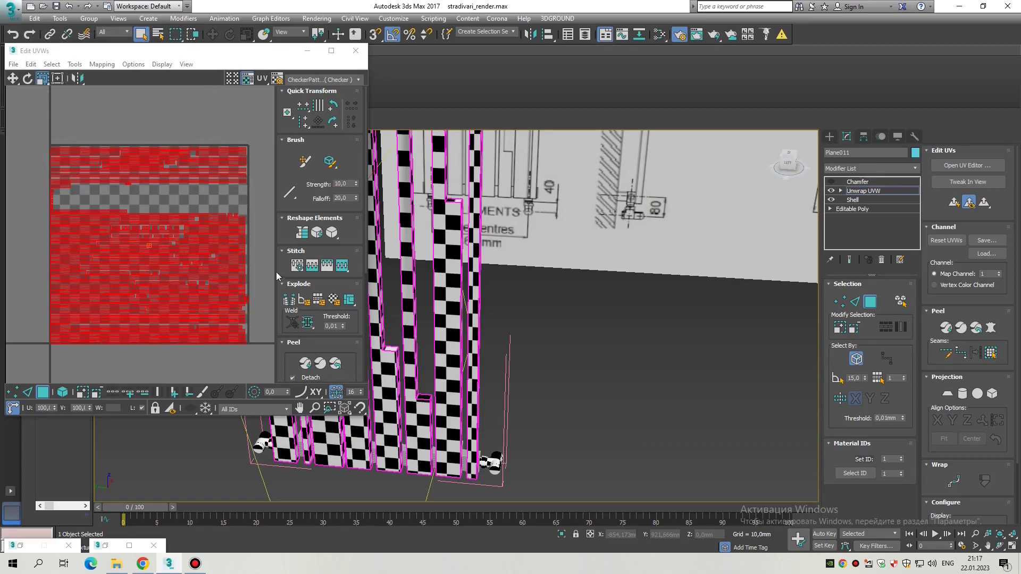
scroll(298, 272, down, 3)
click(788, 164)
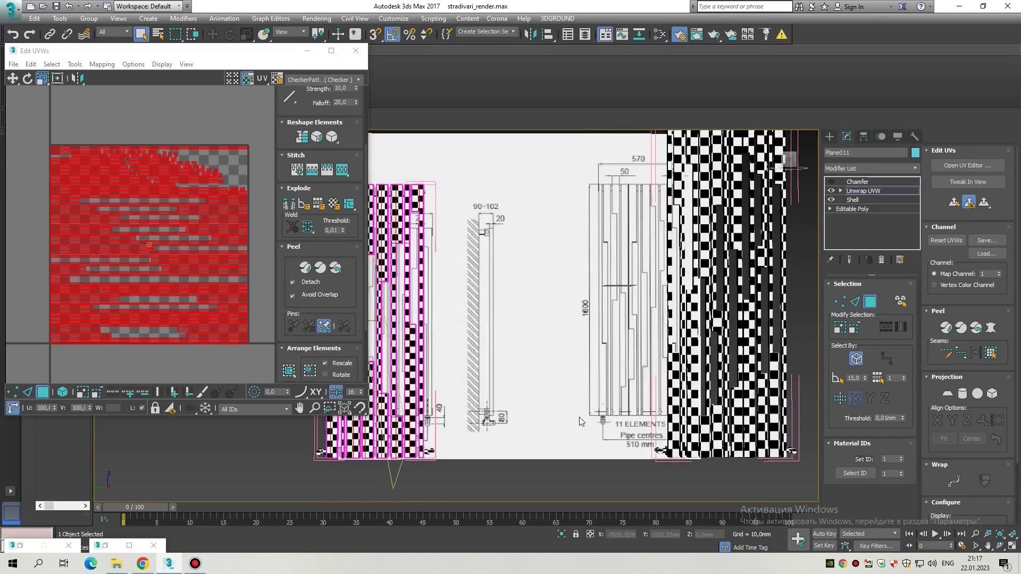
Step: Scale down the 8-element bars' UVs to match the larger radiator's checkers, and close the UV editor
scroll(579, 417, up, 3)
drag(103, 161, 71, 235)
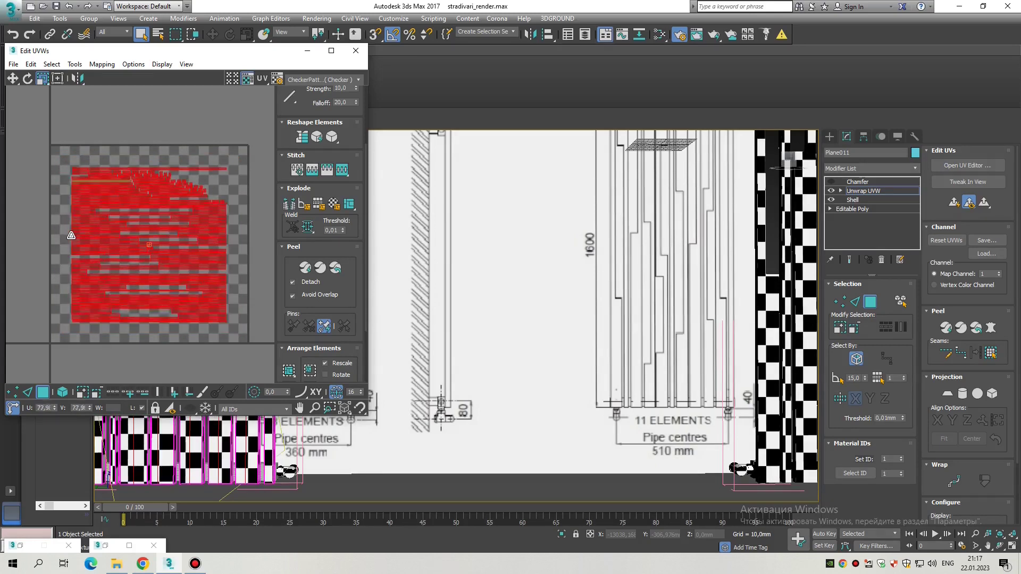
click(355, 50)
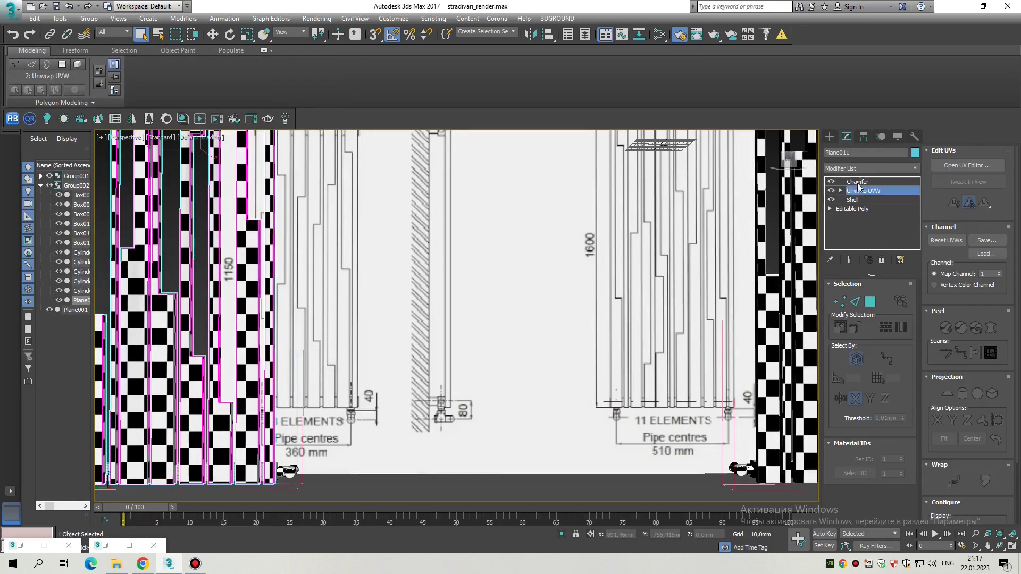
Step: Add an Unwrap UVW modifier between Edit Poly and Chamfer on the 8-element radiator's upper crossbar and open its UVs
scroll(458, 298, down, 5)
click(314, 297)
alt+middle_drag(372, 319, 479, 265)
scroll(423, 254, up, 5)
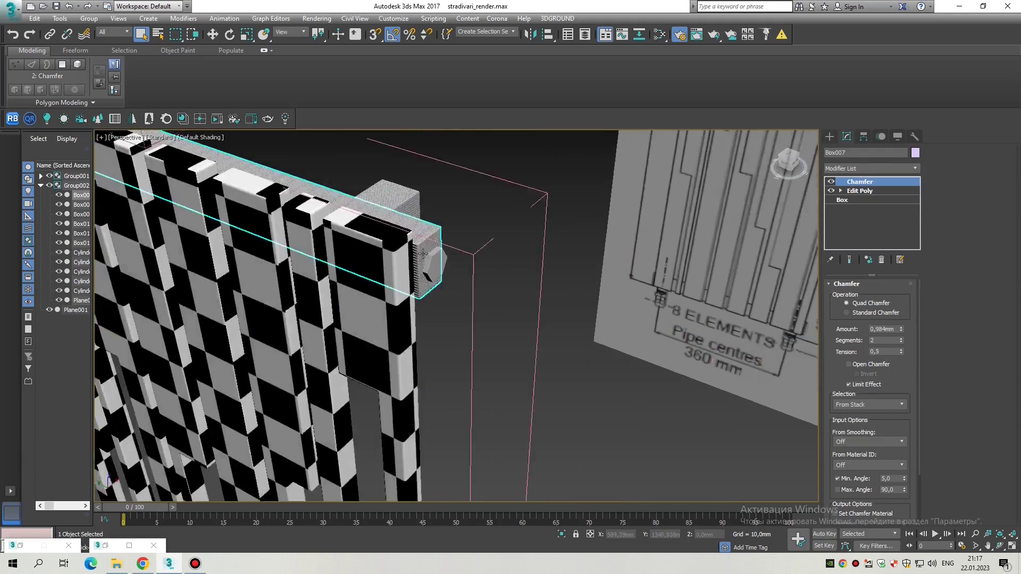
scroll(423, 254, up, 3)
click(831, 182)
click(859, 190)
click(870, 168)
click(862, 432)
click(964, 166)
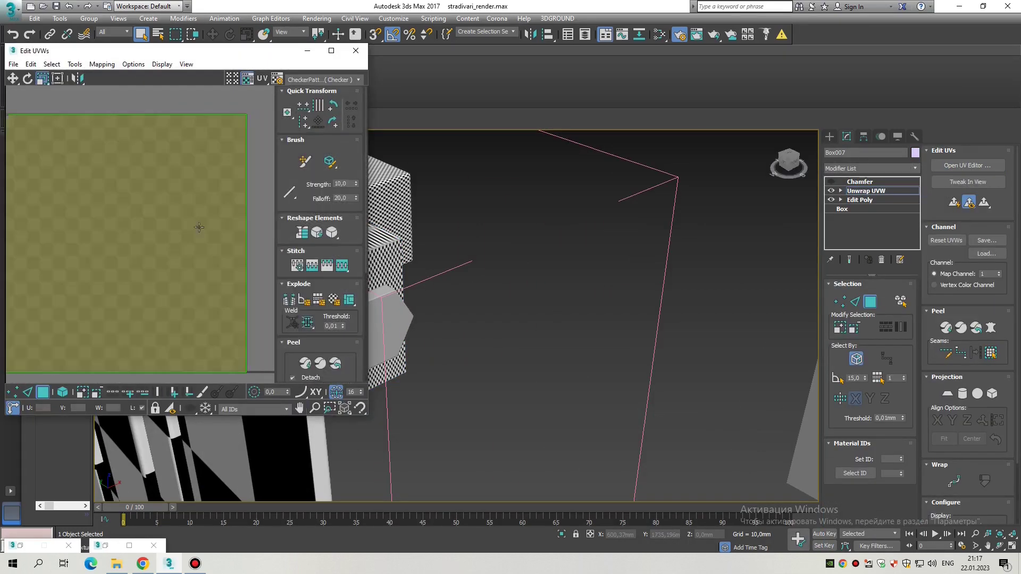
Step: Flatten-map the crossbar's UVs, scale them down to match the bars' checkers, and return to Chamfer
click(102, 64)
click(173, 106)
key(l)
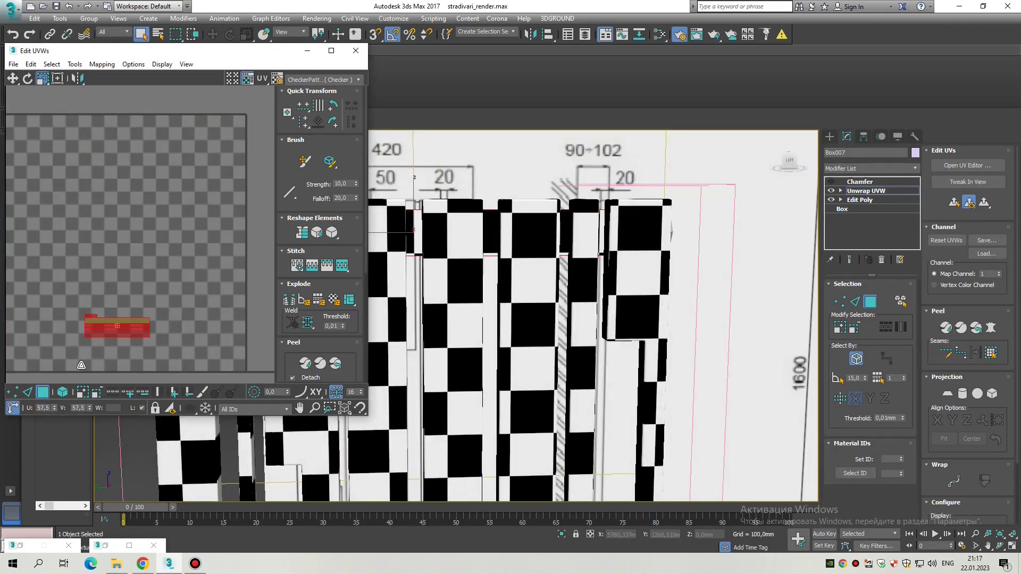
alt+middle_drag(455, 283, 579, 289)
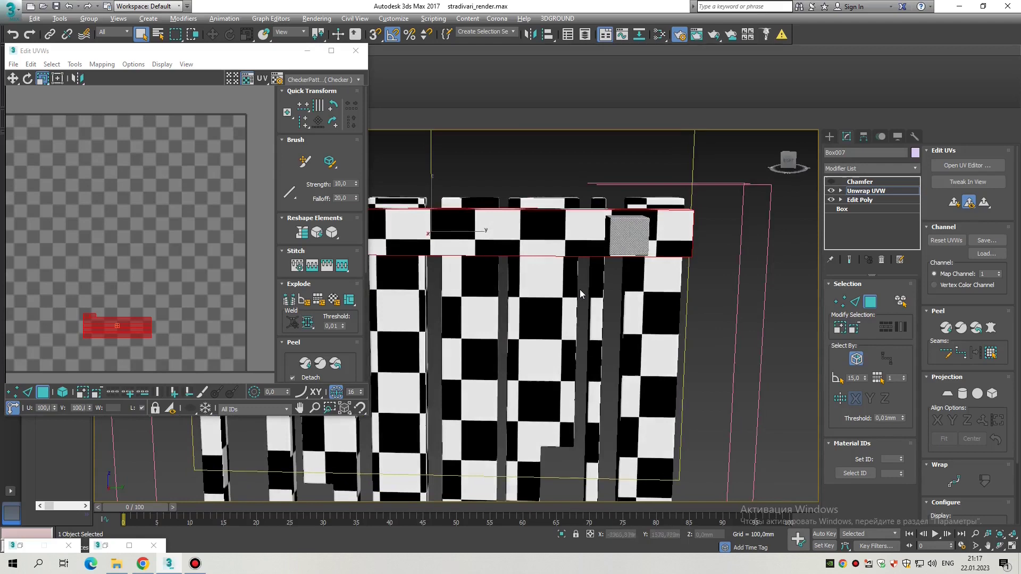
click(860, 181)
Step: Add an Unwrap UVW modifier beneath the Chamfer of the 8-element radiator's upper mounting block and open its UVs
alt+middle_drag(436, 298, 347, 302)
scroll(347, 302, up, 5)
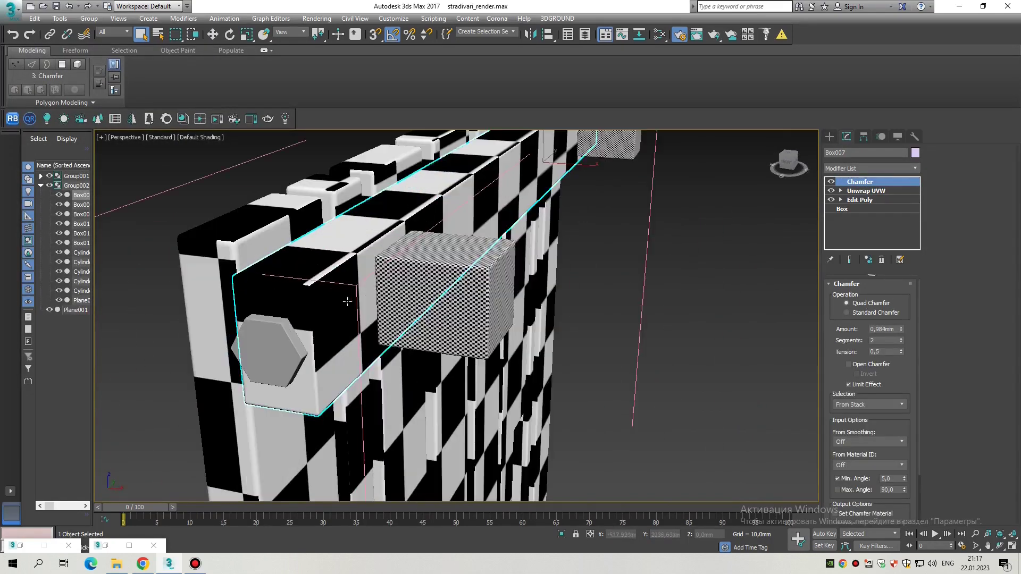
click(841, 191)
click(882, 168)
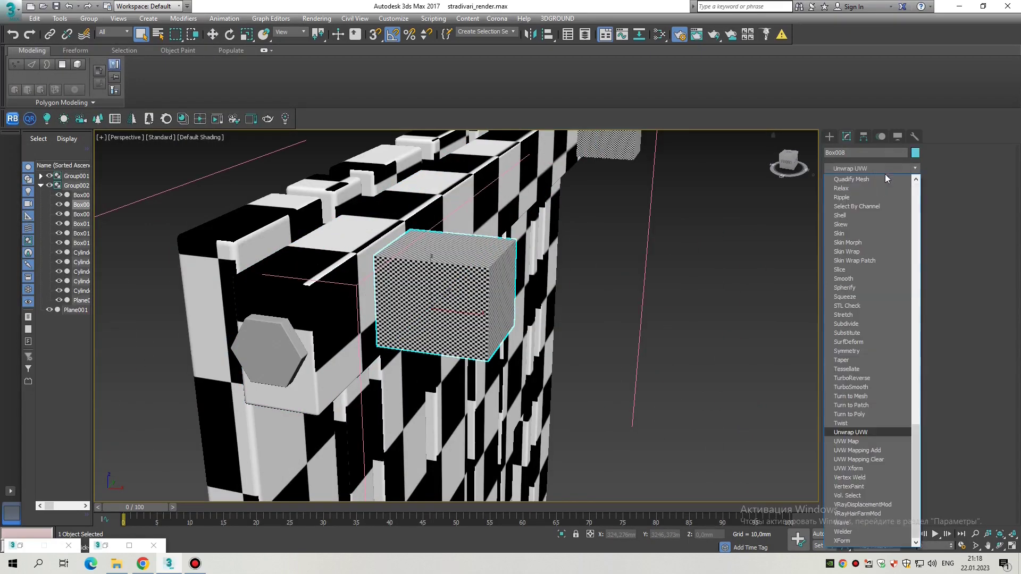
click(850, 432)
click(944, 166)
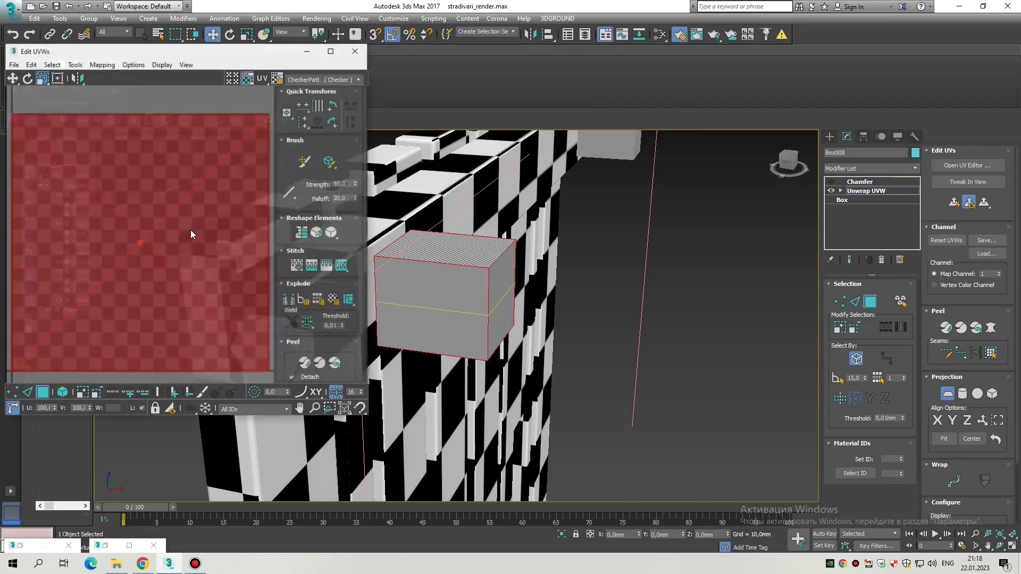
Step: Flatten-map the mounting block's UVs and scale them down to match the surrounding checker size
click(103, 80)
click(171, 108)
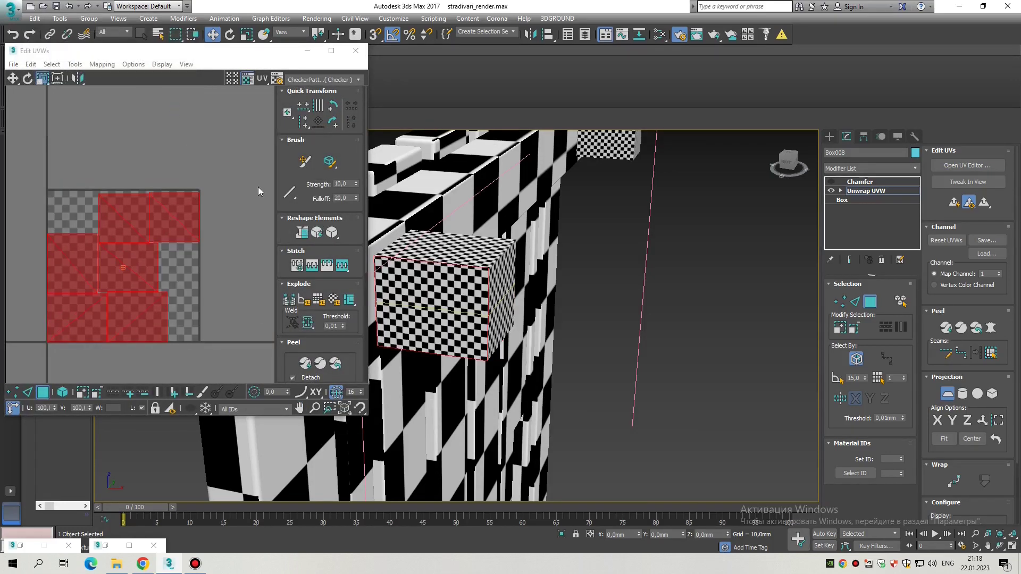
middle_drag(164, 213, 189, 213)
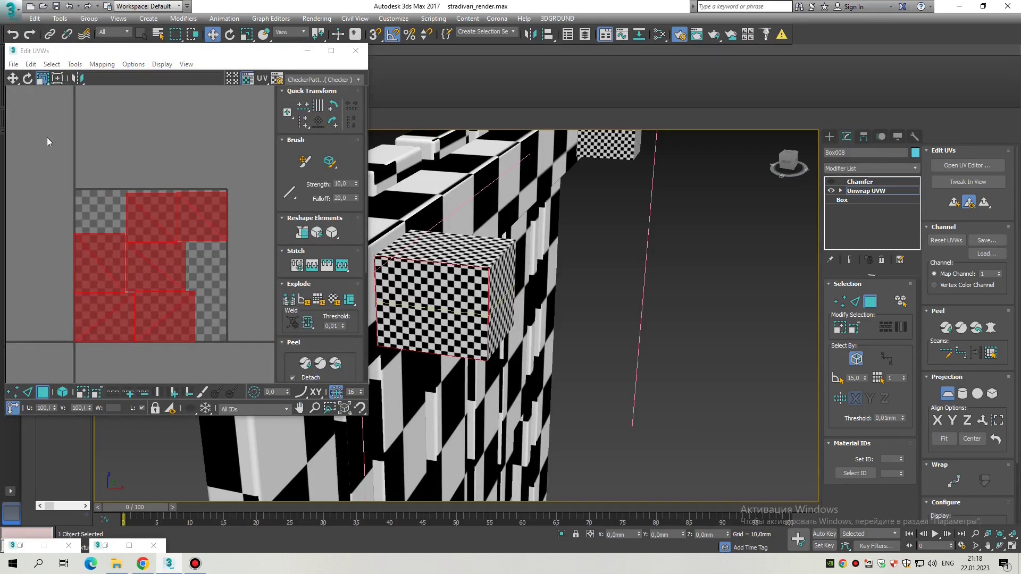
click(95, 194)
key(ctrl+a)
drag(60, 161, 110, 323)
alt+middle_drag(530, 322, 511, 301)
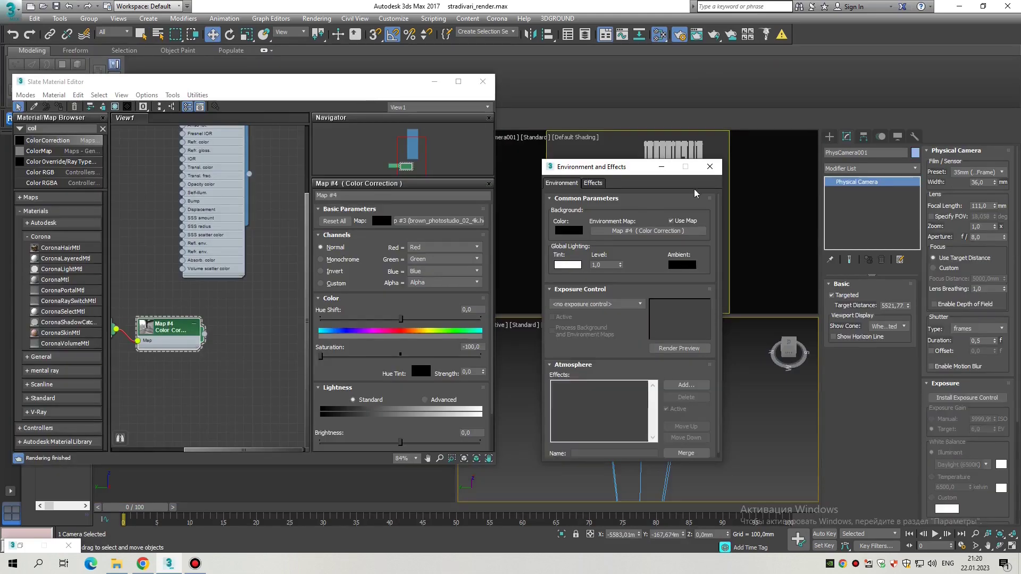
Step: Start an interactive Corona render of the camera view and enlarge and reposition its frame buffer
click(702, 239)
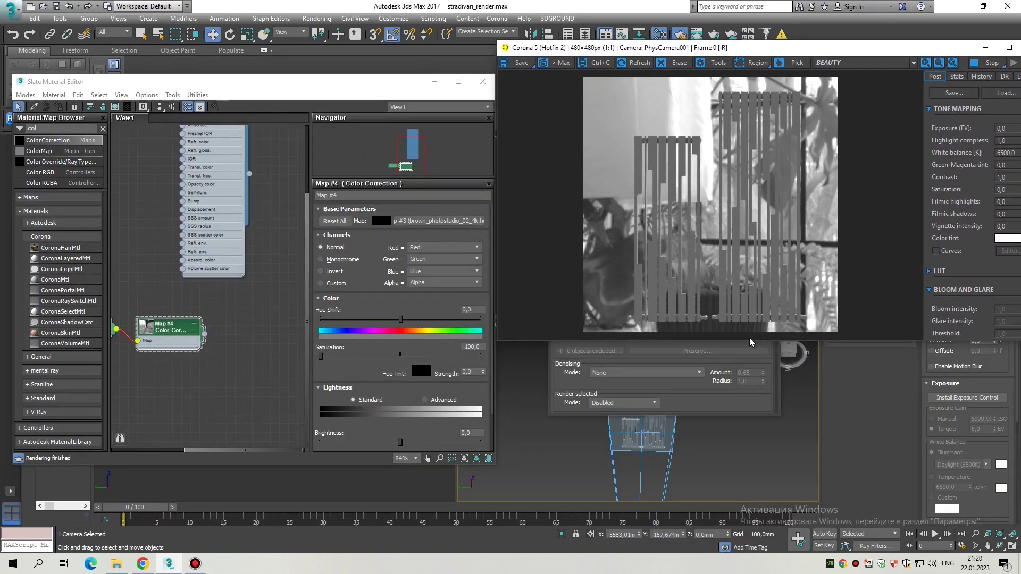
drag(750, 341, 749, 501)
drag(729, 50, 707, 48)
Step: Set the radiators' CoronaMtl to diffuse level 0, reflection level 1 and Fresnel IOR 6
click(224, 311)
scroll(224, 310, down, 4)
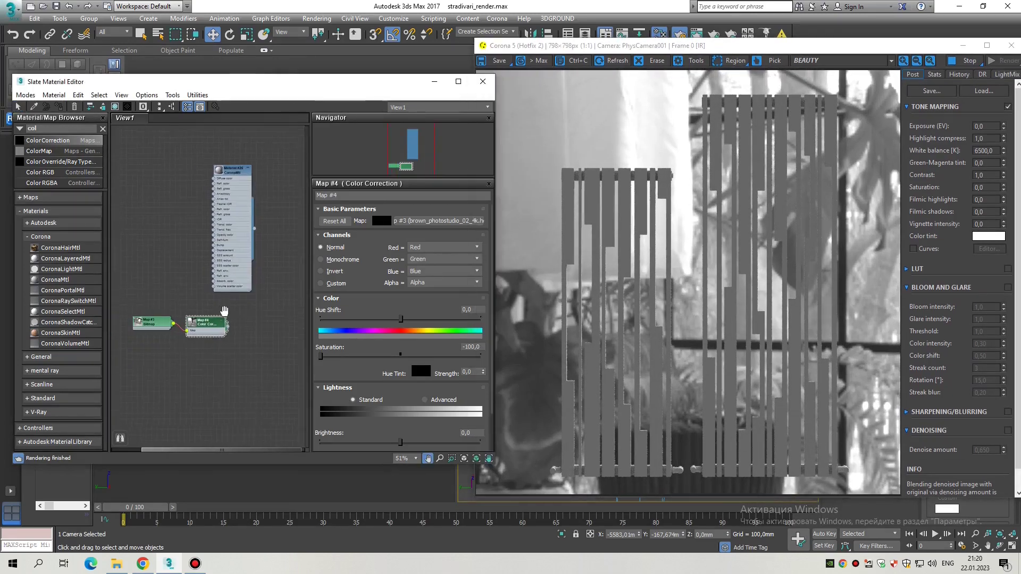
double_click(235, 170)
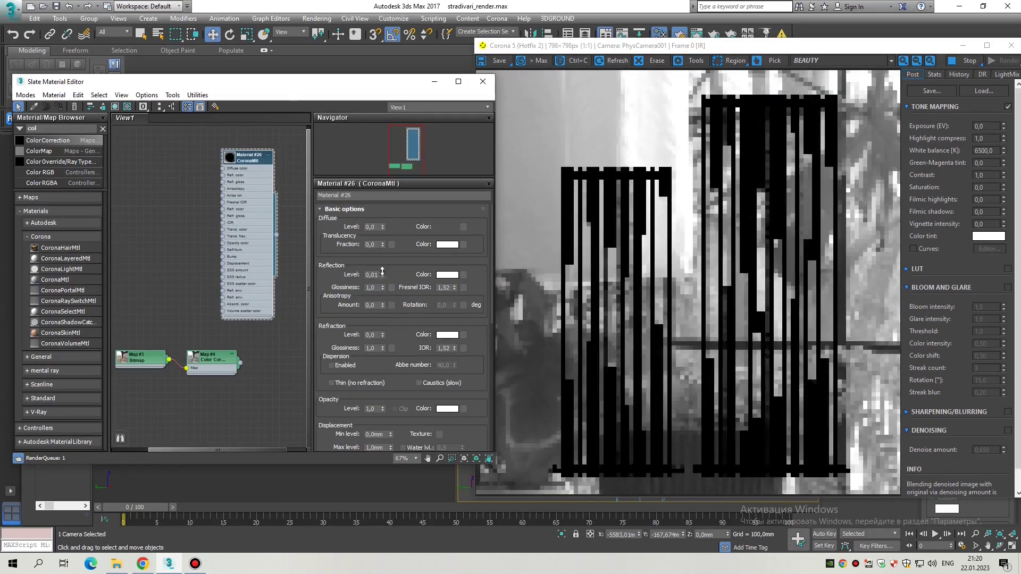
key(Return)
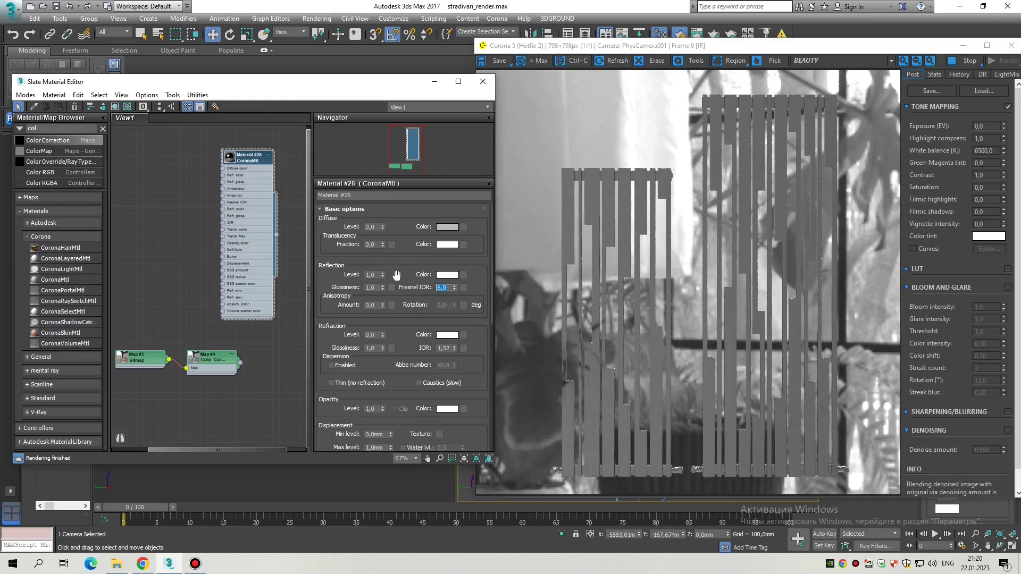
Step: Shift the brown_photostudio_02_4k.hdr environment bitmap's U offset to 0.29
double_click(149, 361)
drag(369, 262, 378, 246)
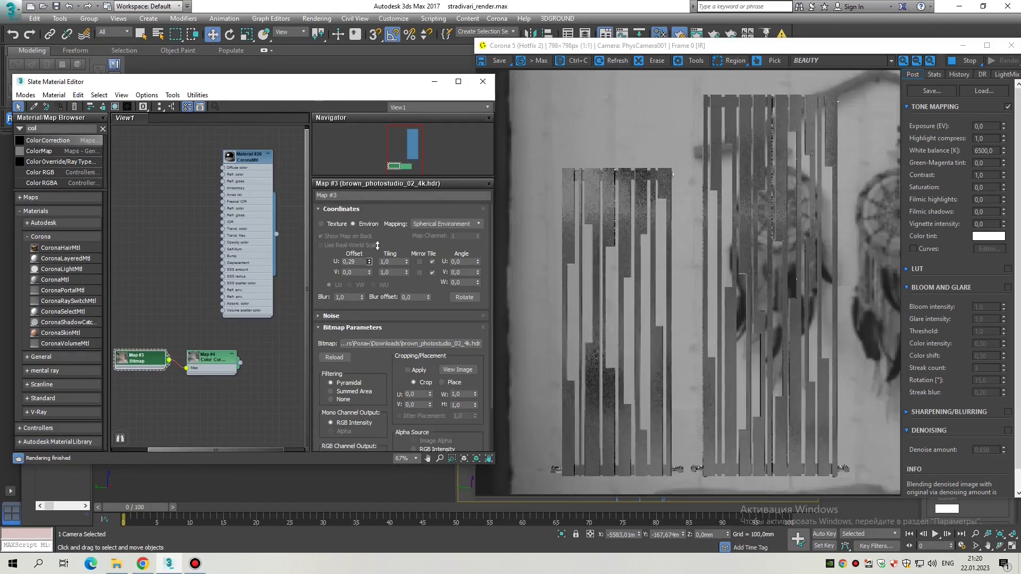
Step: Check the reflections on the radiators' lower ends and shift the HDR environment bitmap's U offset further
click(678, 468)
scroll(583, 400, up, 1)
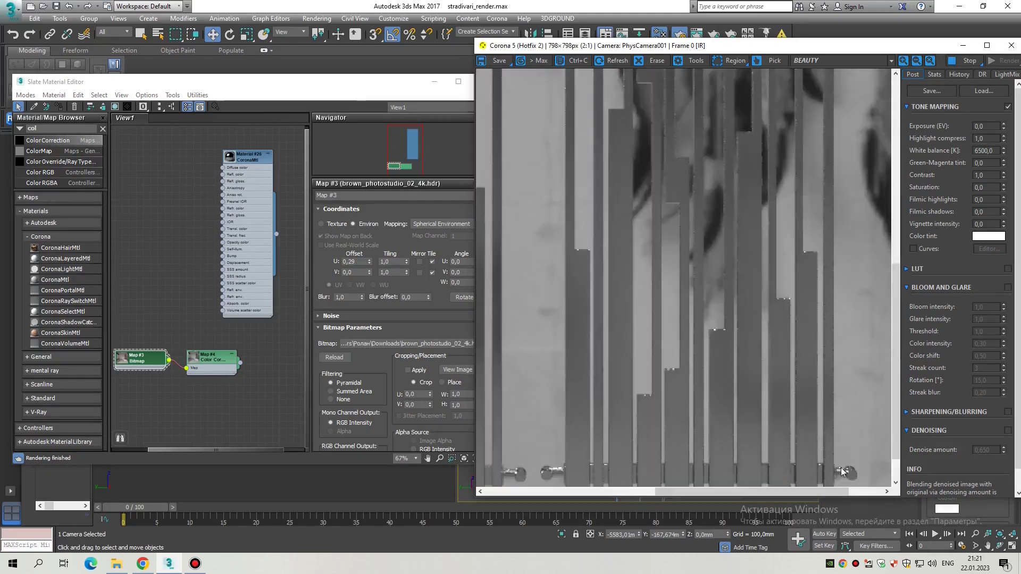
click(349, 269)
drag(369, 261, 375, 241)
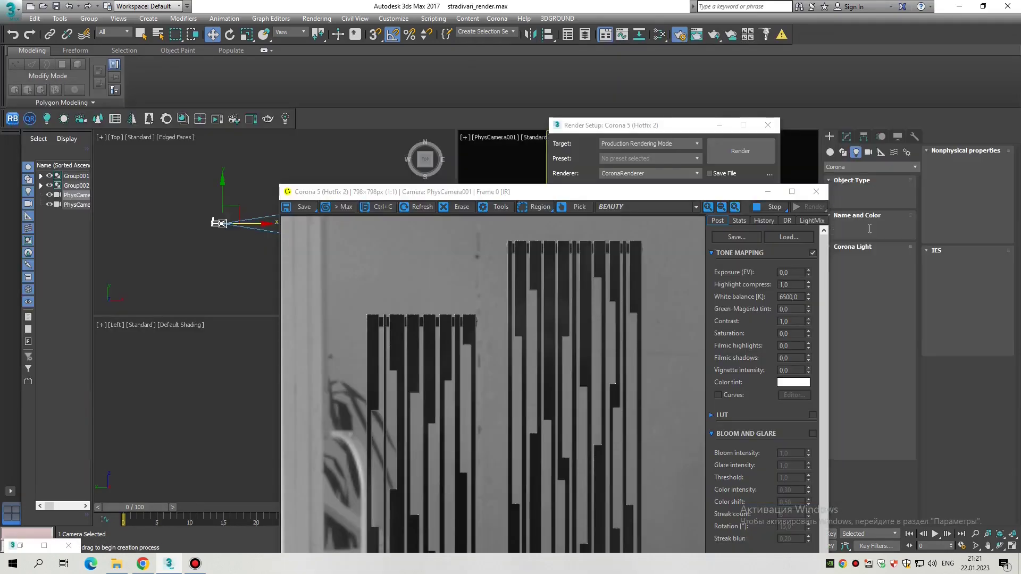
Step: Draw a rectangular Corona light about 980 by 2663 mm in front of the radiators and rotate it -35 degrees about Z
drag(698, 194, 849, 73)
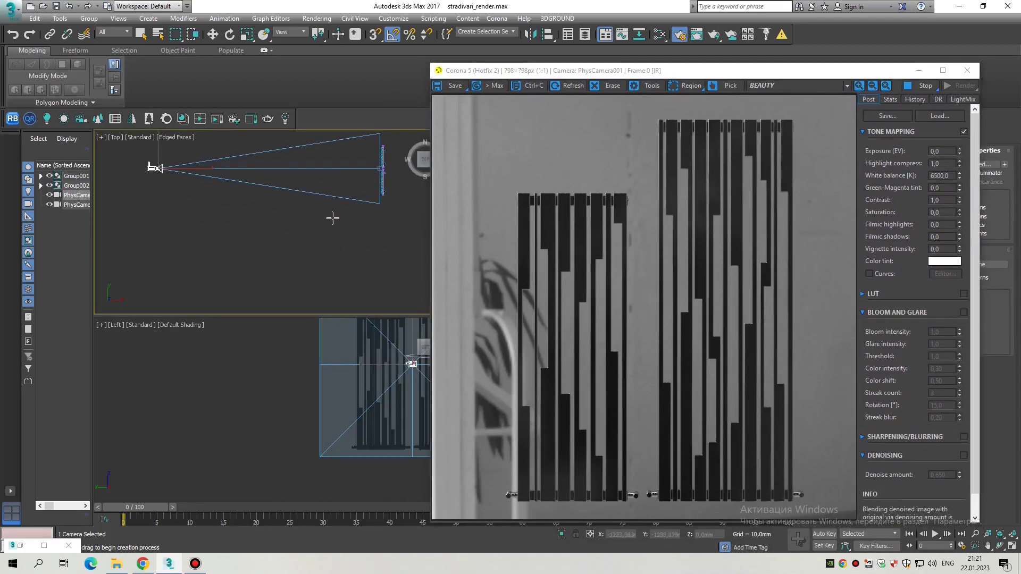
drag(333, 218, 376, 308)
key(e)
mouse_move(342, 255)
mouse_down()
mouse_move(335, 237)
mouse_move(353, 257)
mouse_move(333, 259)
mouse_up()
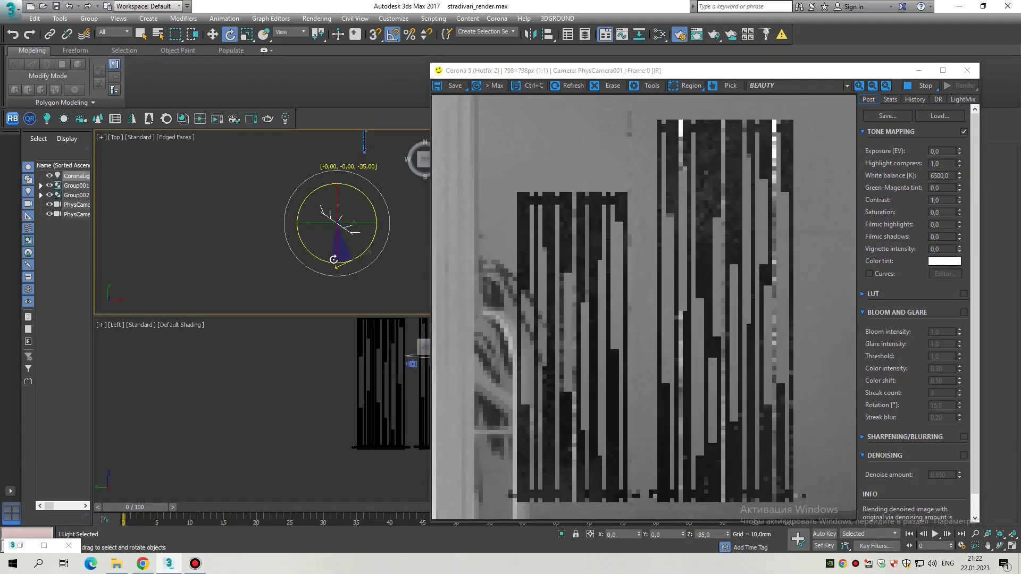
key(w)
Step: Set the Corona light's intensity to 10 and move it closer to the radiators in the top view
drag(600, 72, 355, 57)
click(841, 141)
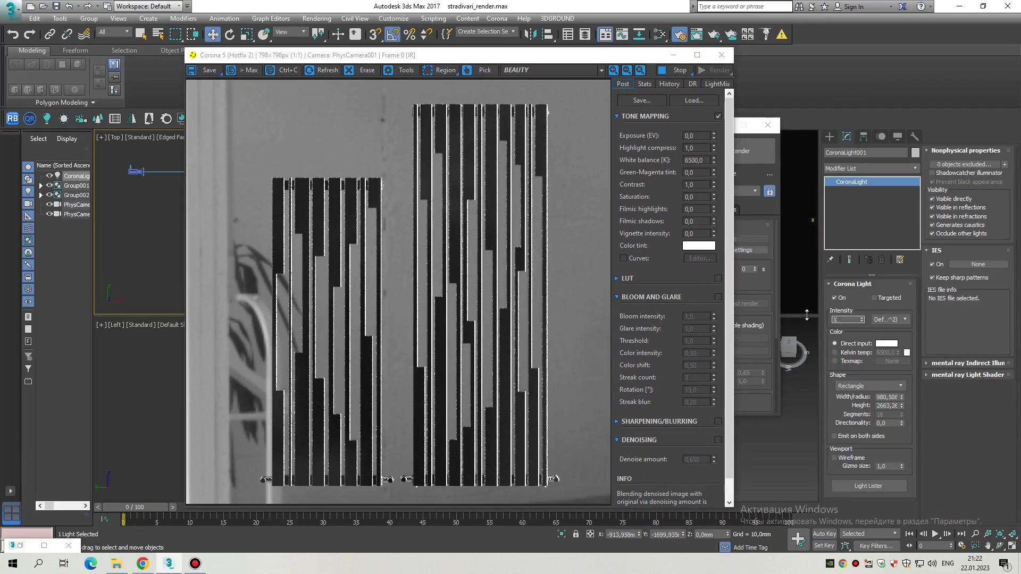
click(777, 178)
click(563, 66)
drag(563, 66, 839, 68)
drag(328, 252, 335, 240)
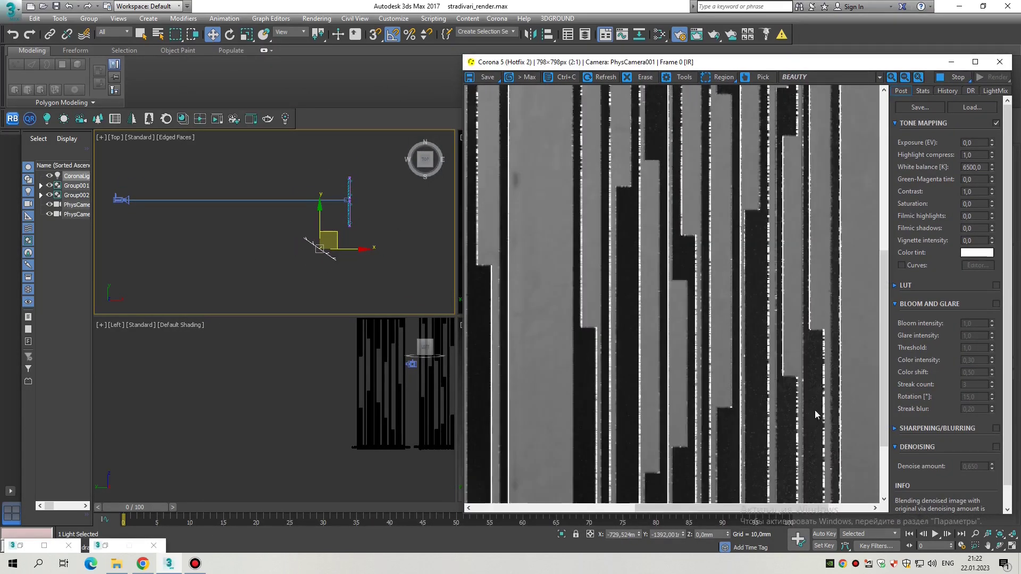
Step: Set the HDR environment bitmap's U offset to 1.639 and inspect the reflections on the rendered radiators
click(105, 546)
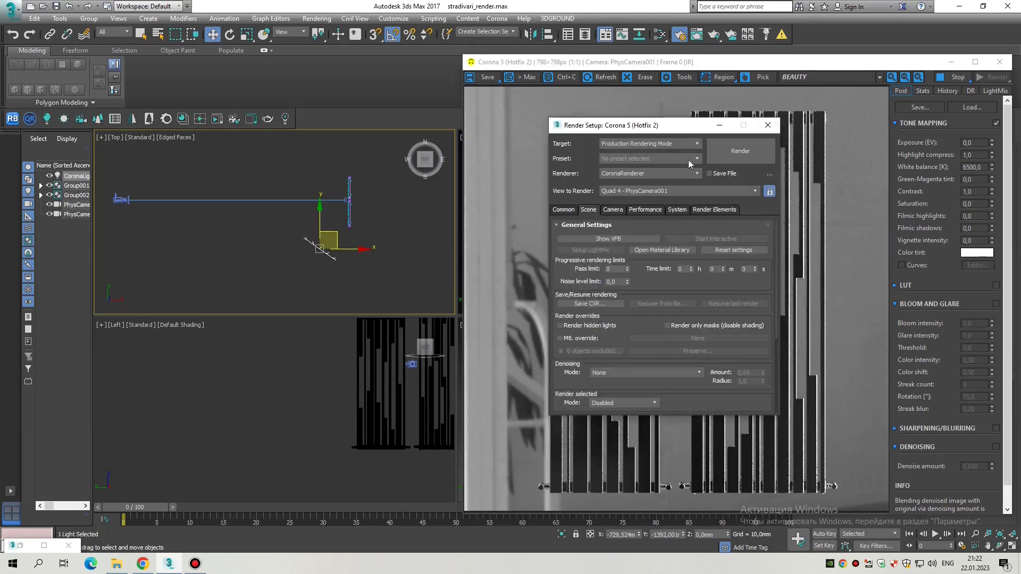
click(20, 545)
drag(369, 263, 405, 146)
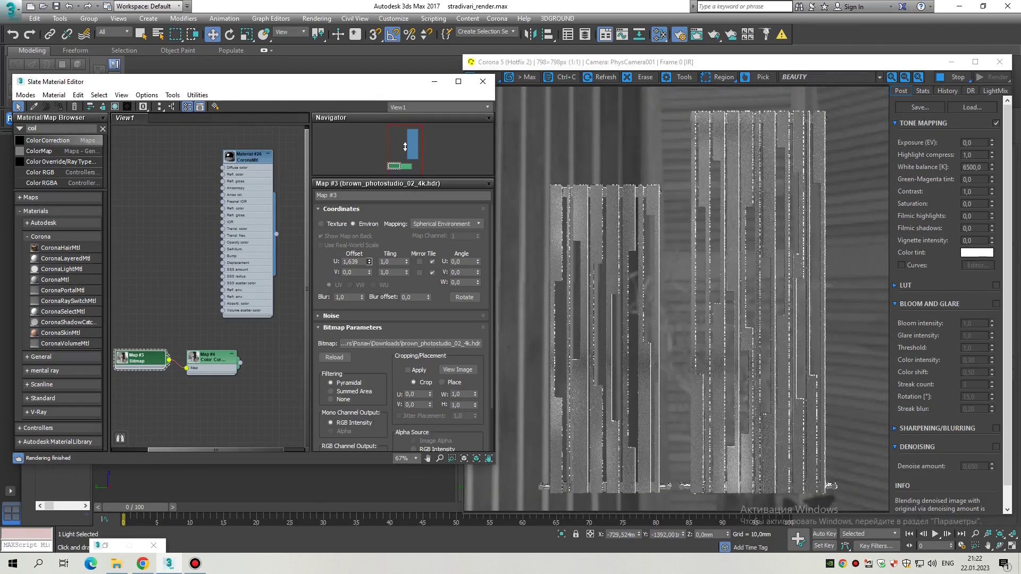
click(678, 456)
scroll(754, 300, up, 3)
scroll(820, 480, down, 2)
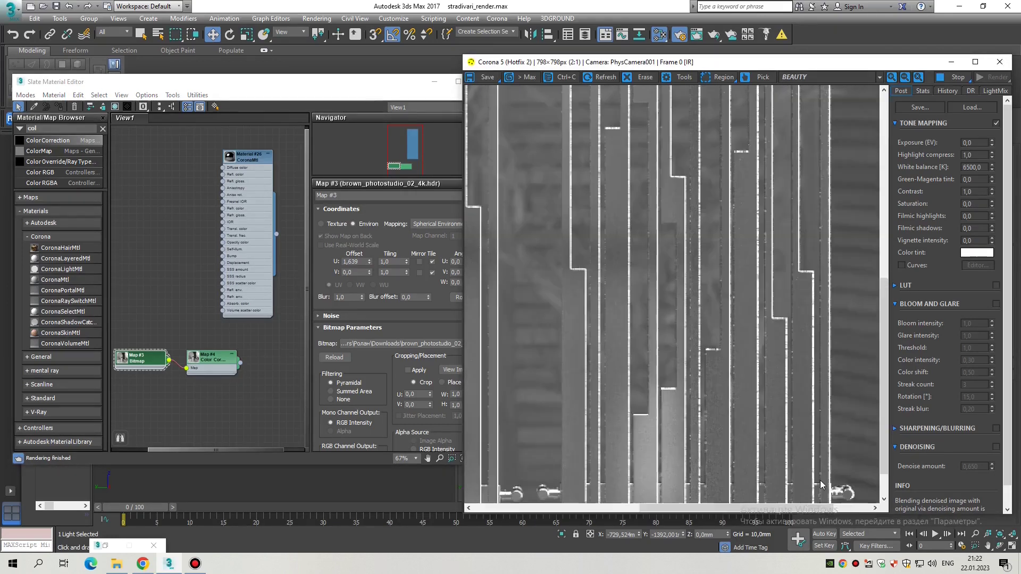
scroll(860, 417, up, 3)
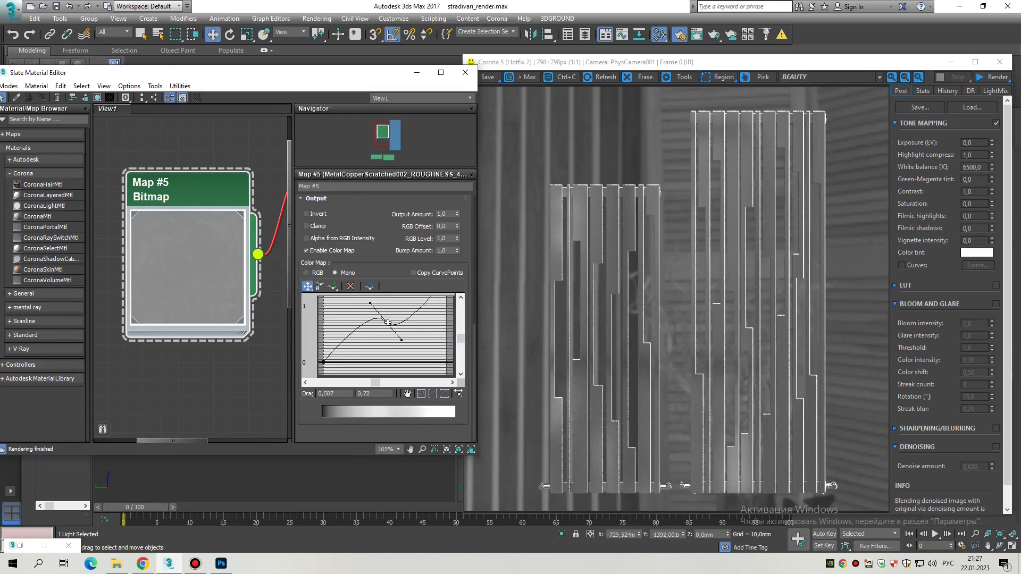
Step: Set the MetalCopperScratched002 roughness bitmap's U and V tiling to 1.3, judging the texture size on the smaller radiator in the perspective view
click(952, 62)
scroll(630, 432, up, 5)
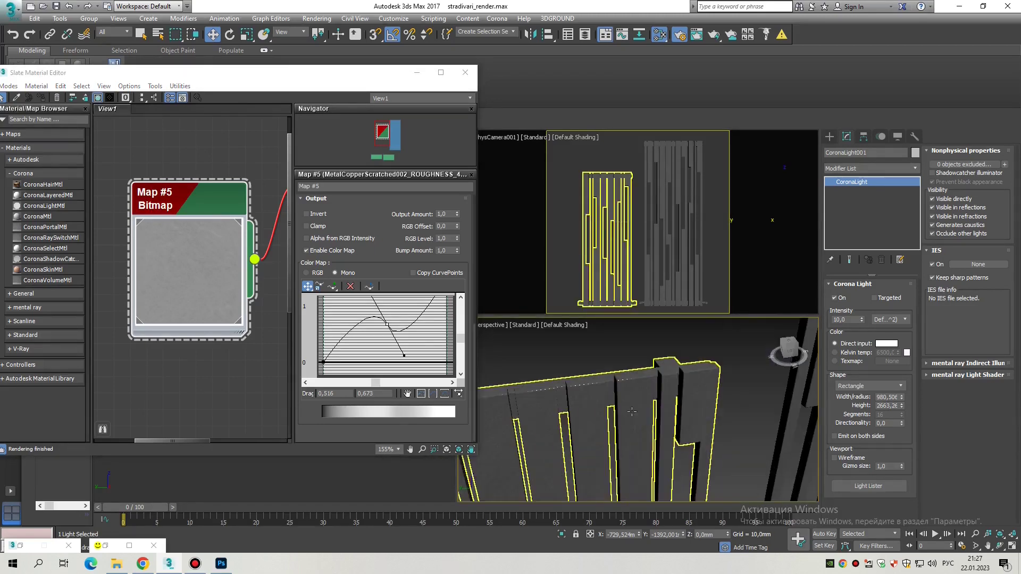
click(657, 390)
scroll(657, 391, up, 5)
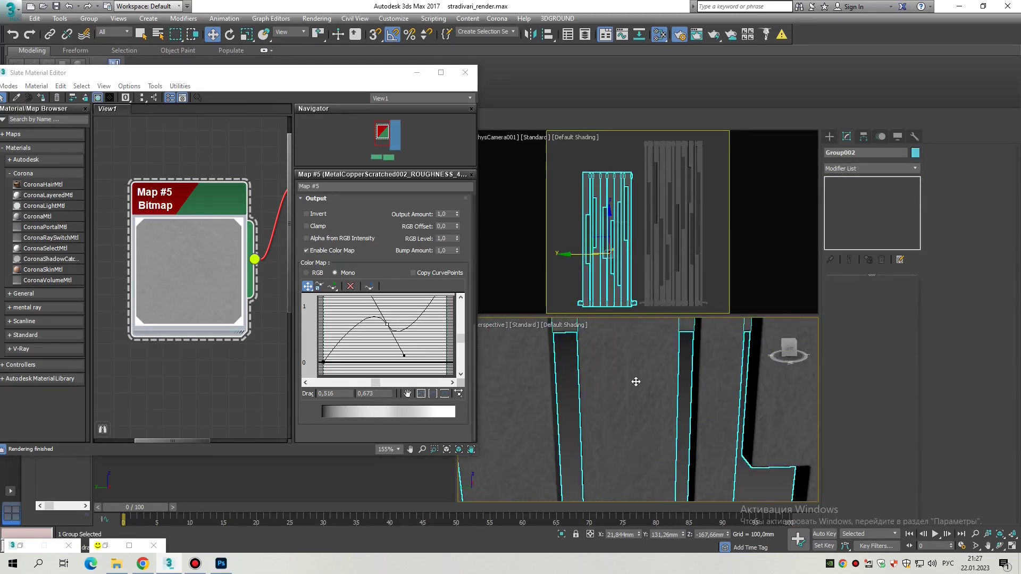
double_click(200, 227)
key(alt+w)
scroll(568, 411, up, 5)
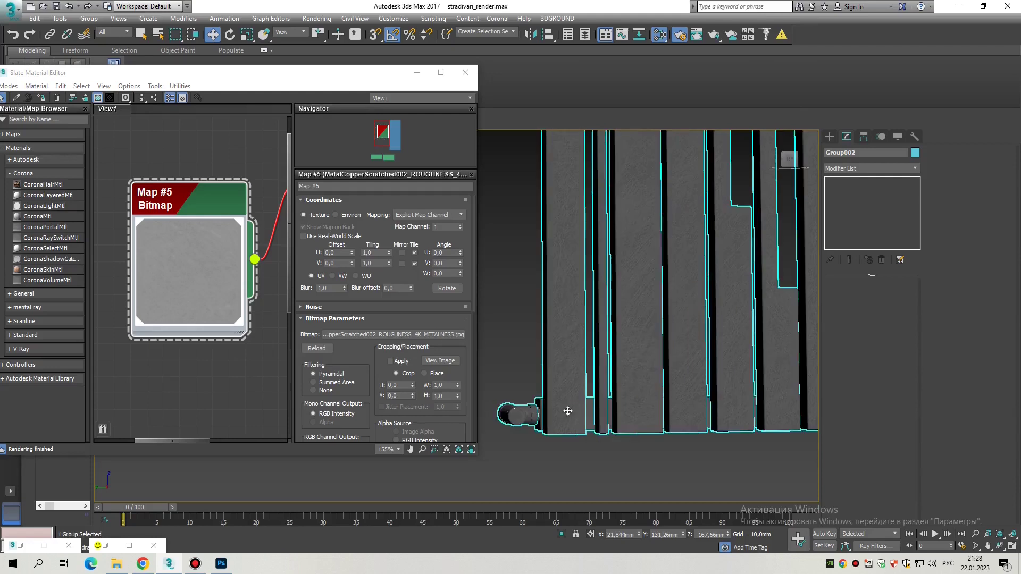
scroll(568, 411, up, 2)
middle_drag(194, 284, 182, 321)
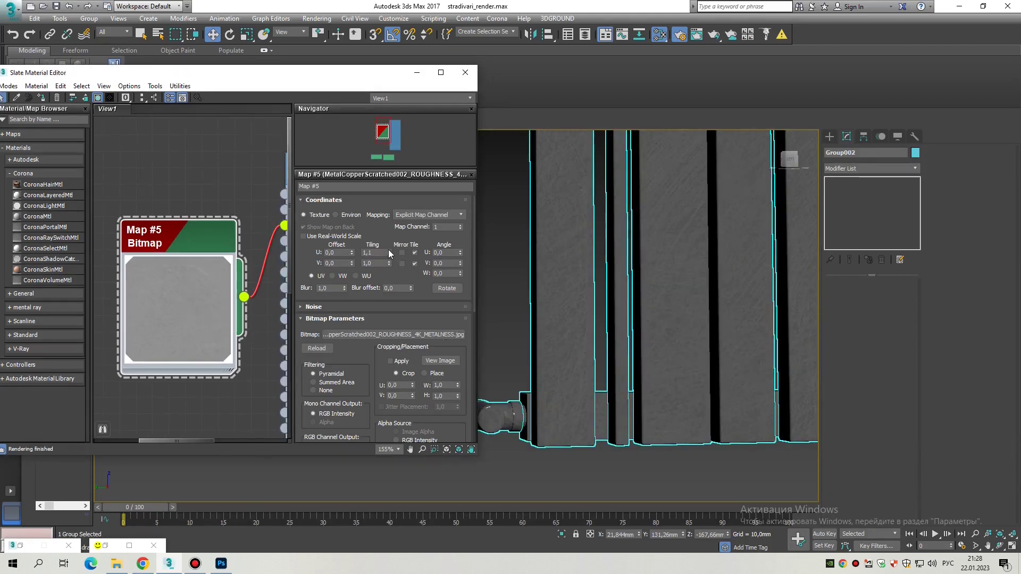
alt+middle_drag(585, 223, 681, 420)
Step: Open the smaller radiator's group to examine the mapping on its connector cylinder and panels, and close the group
click(94, 57)
click(664, 372)
alt+middle_drag(664, 372, 588, 432)
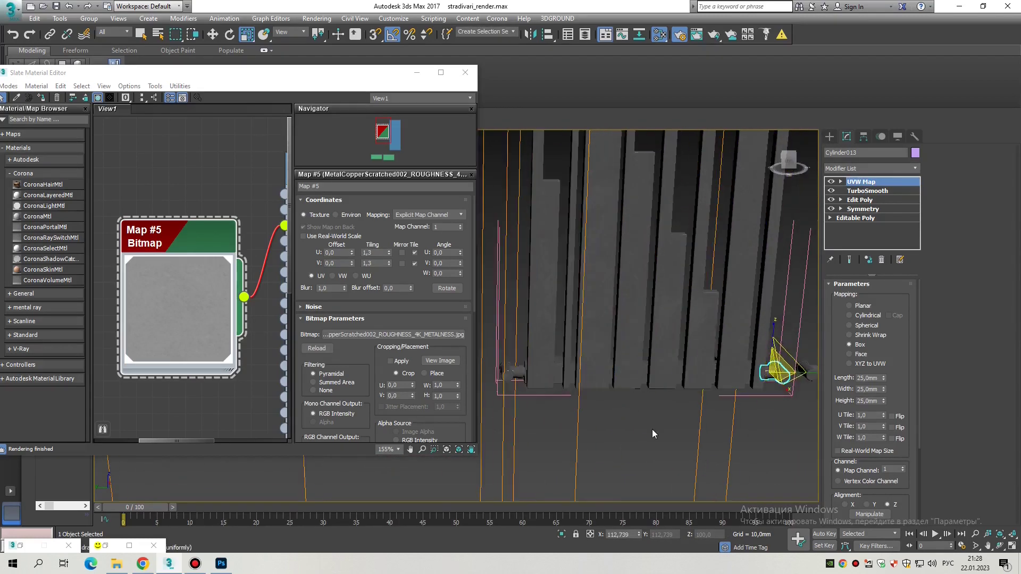
click(679, 221)
alt+middle_drag(679, 221, 642, 330)
click(616, 330)
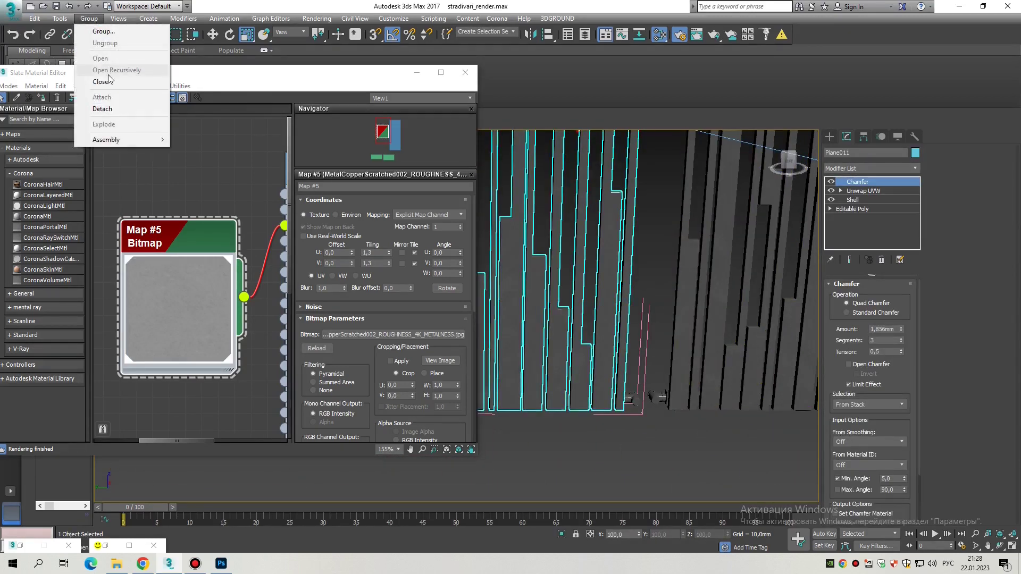
click(101, 81)
Step: Set the reflection glossiness map amount of the radiators' CoronaMtl to 60
double_click(231, 223)
scroll(461, 380, down, 5)
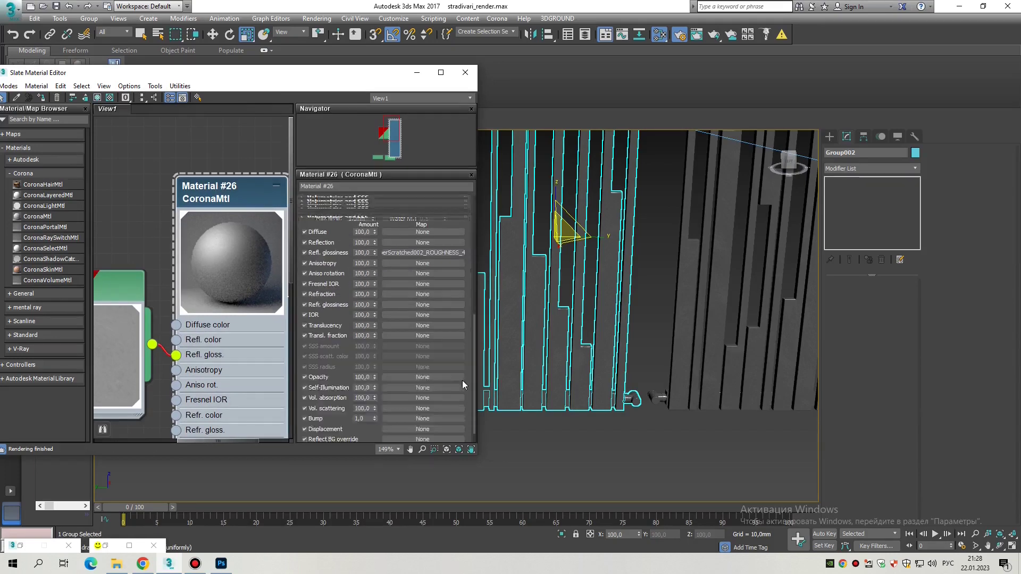
click(362, 248)
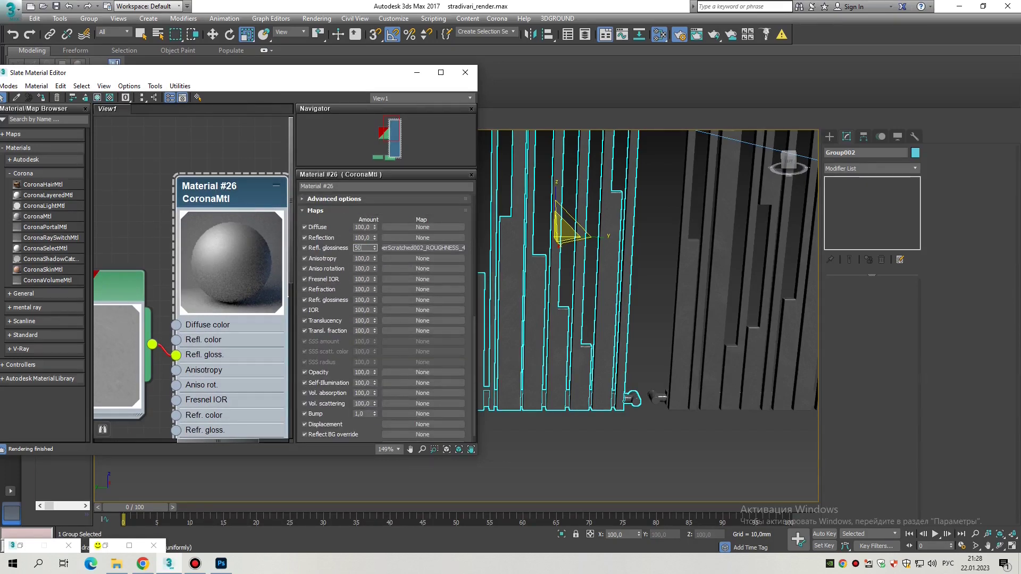
text(60)
key(Return)
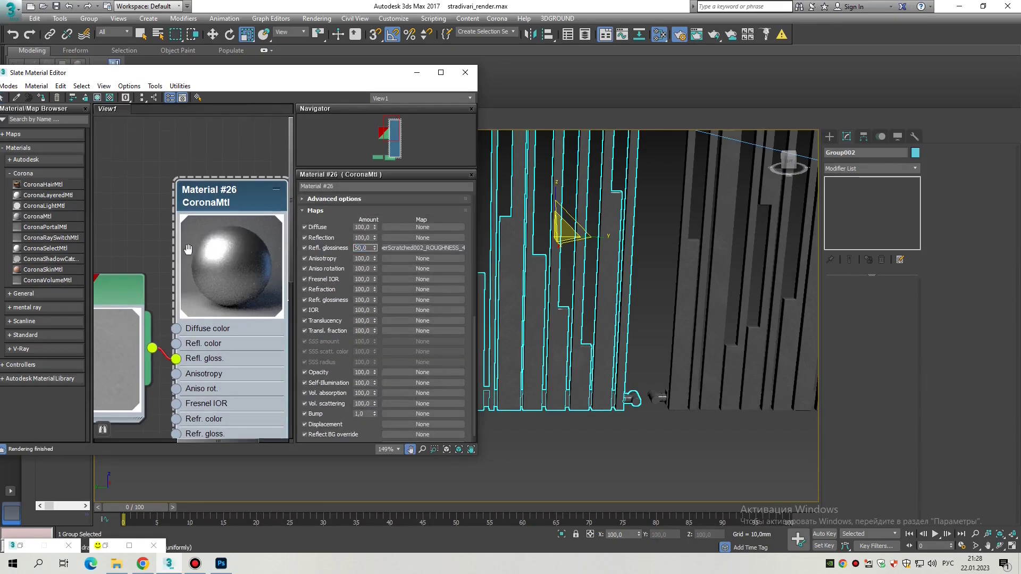
Step: Clone the physical camera downward in the top view as PhysCamera002 and show its view in the camera viewport
scroll(648, 313, down, 5)
key(alt+w)
drag(286, 80, 319, 309)
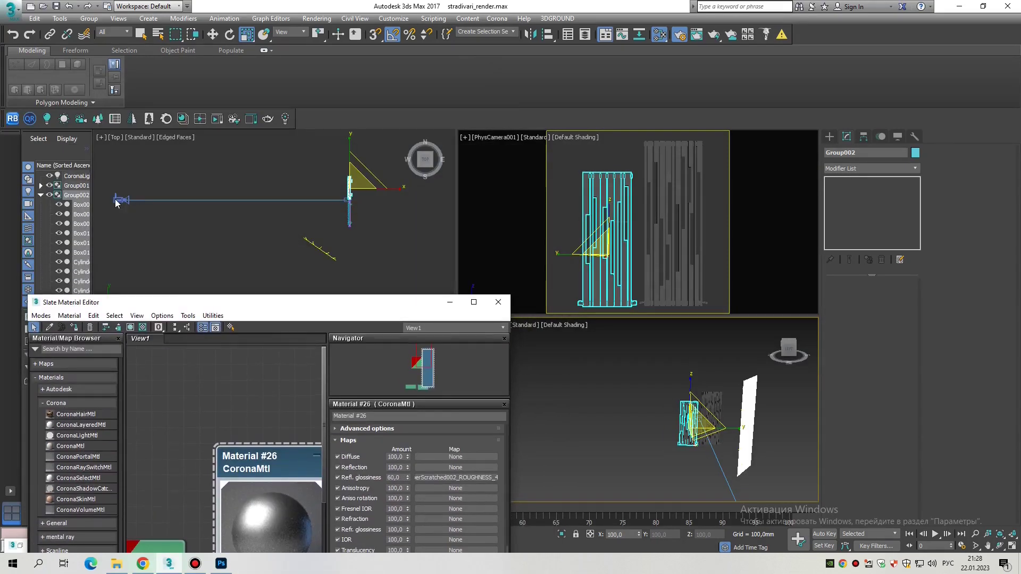
click(121, 200)
shift+drag(137, 194, 152, 243)
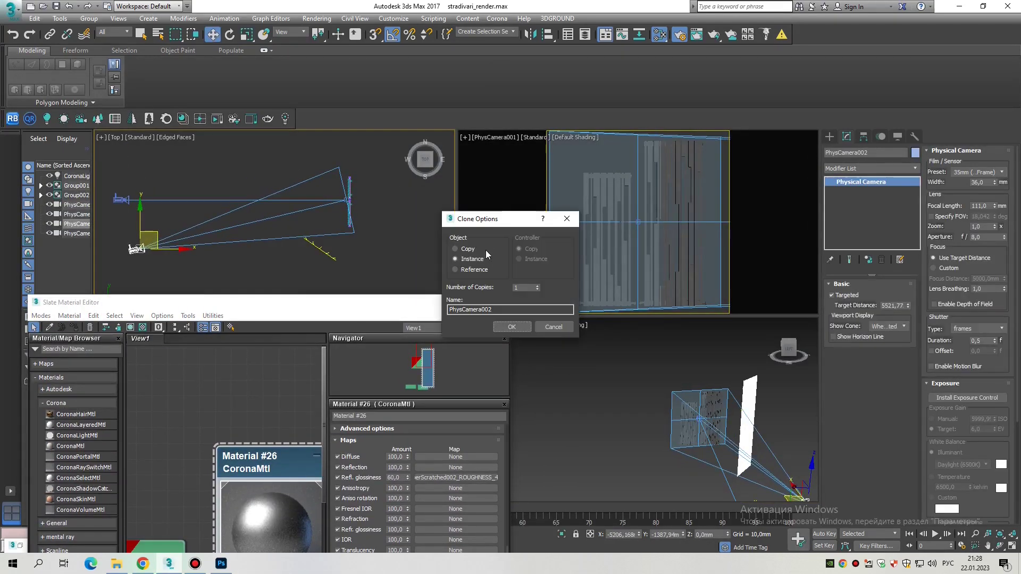
key(c)
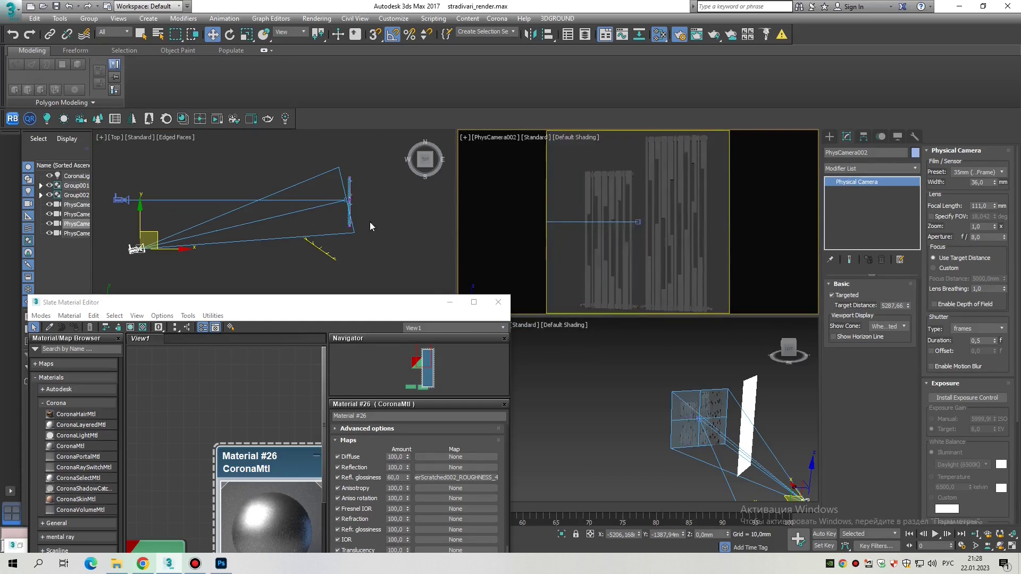
Step: Move PhysCamera002 closer with a focal length of 208 mm to frame the taller radiator's lower corner and connector
scroll(657, 238, up, 5)
middle_drag(686, 239, 657, 239)
drag(182, 249, 283, 241)
middle_drag(598, 255, 611, 260)
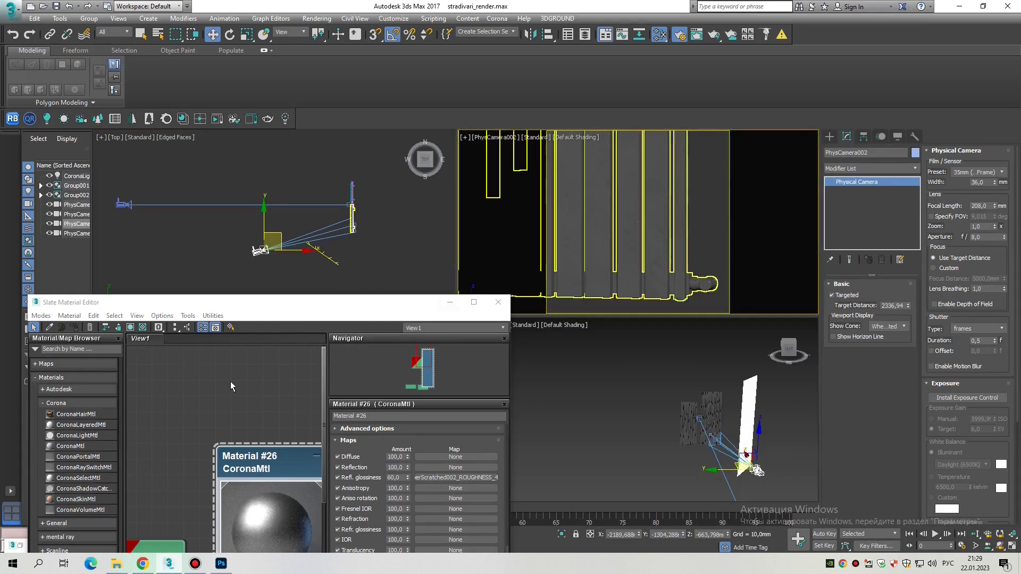
Step: Start an interactive Corona render of the PhysCamera002 close-up and set the rectangular light's intensity to 2
drag(320, 301, 322, 95)
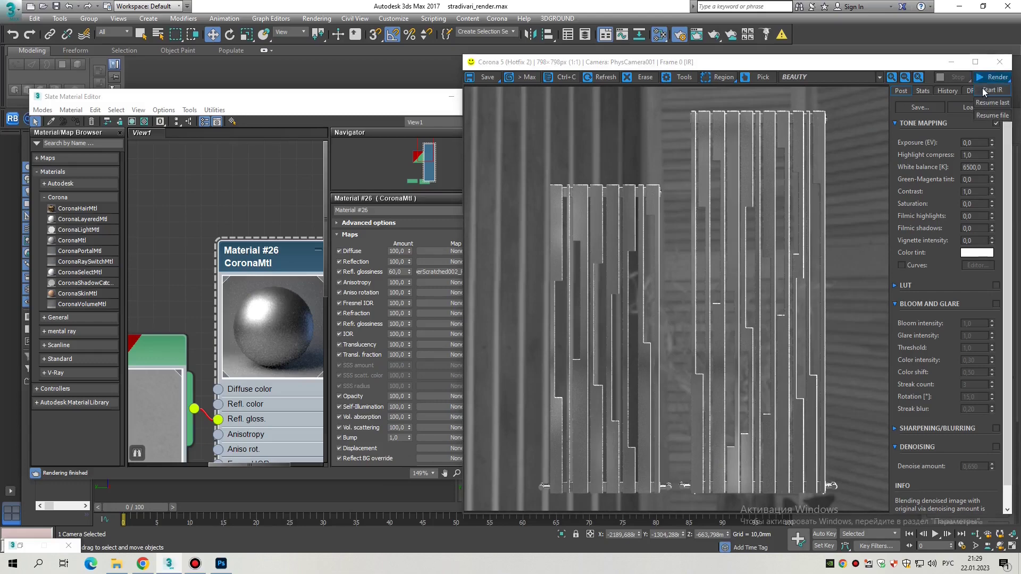
click(988, 90)
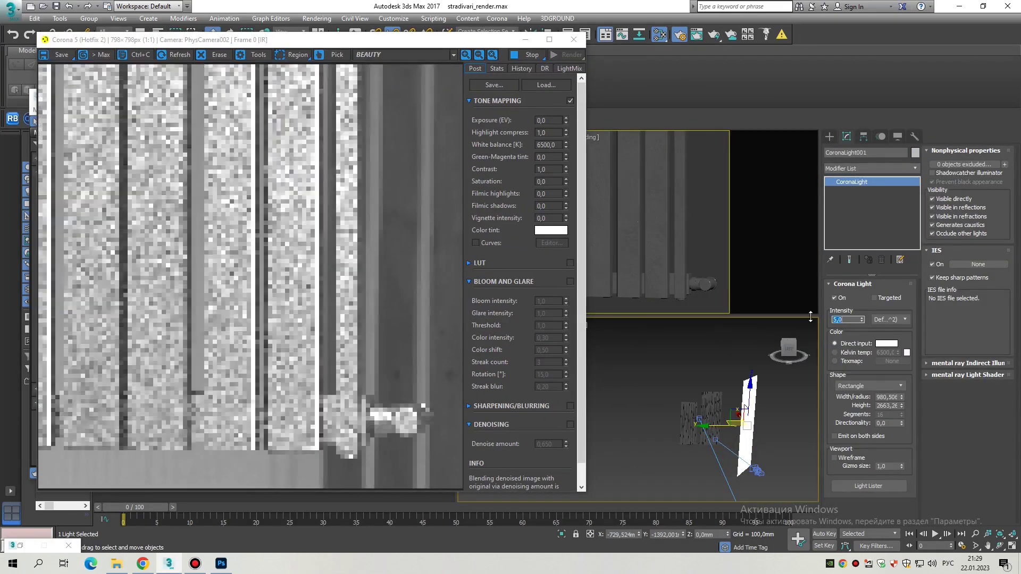
text(2)
key(Return)
scroll(431, 387, up, 1)
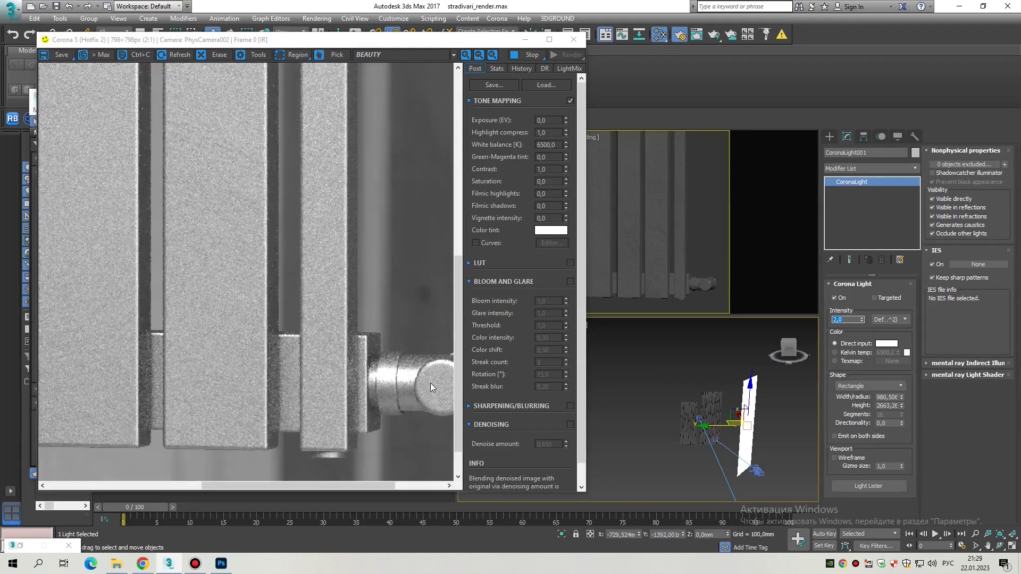
drag(430, 383, 379, 395)
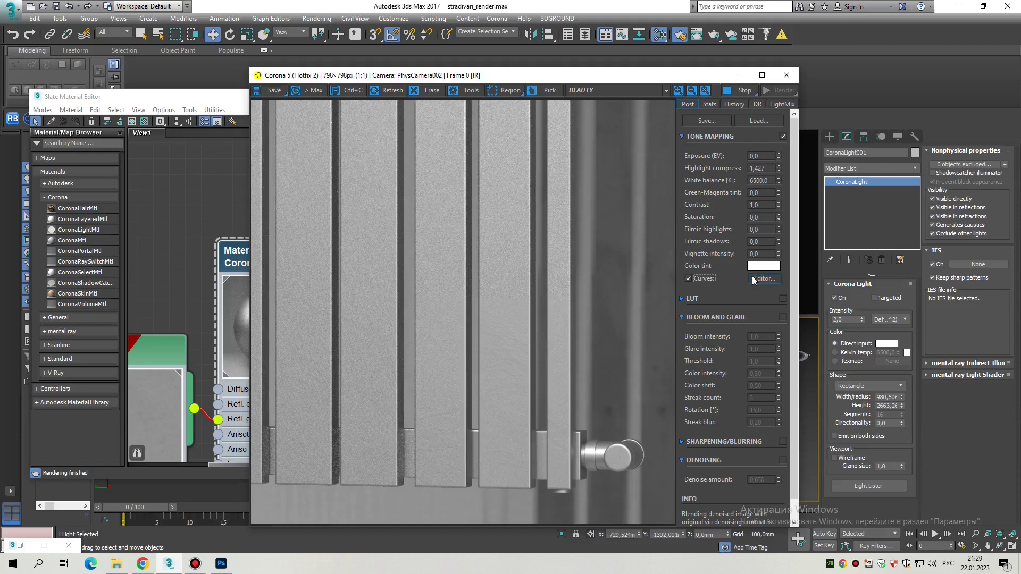
Step: Shape the render's brightness tone curve into an S, darkening the shadows and lifting the highlights
click(754, 279)
drag(850, 304, 852, 305)
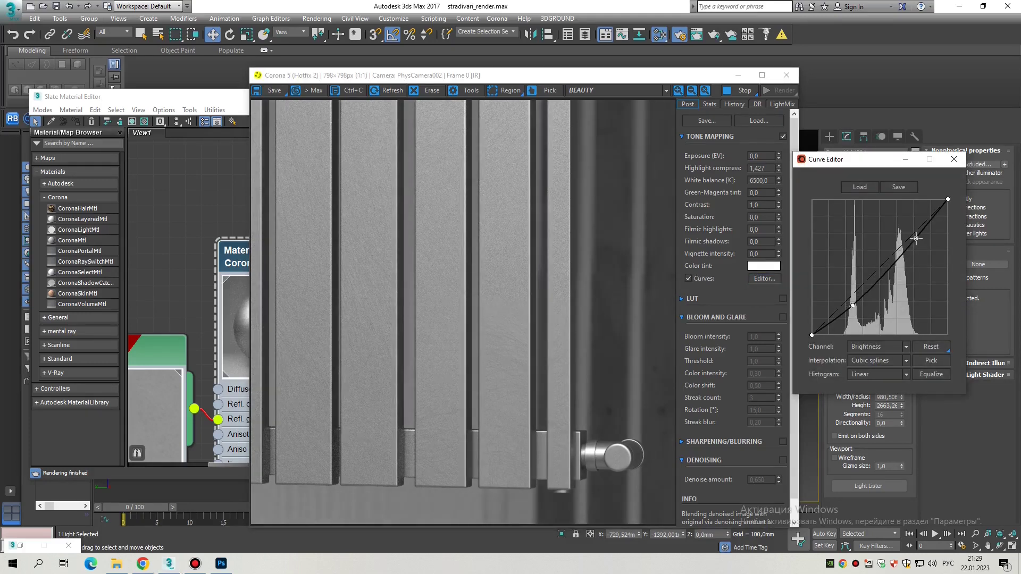
drag(915, 239, 909, 230)
click(953, 159)
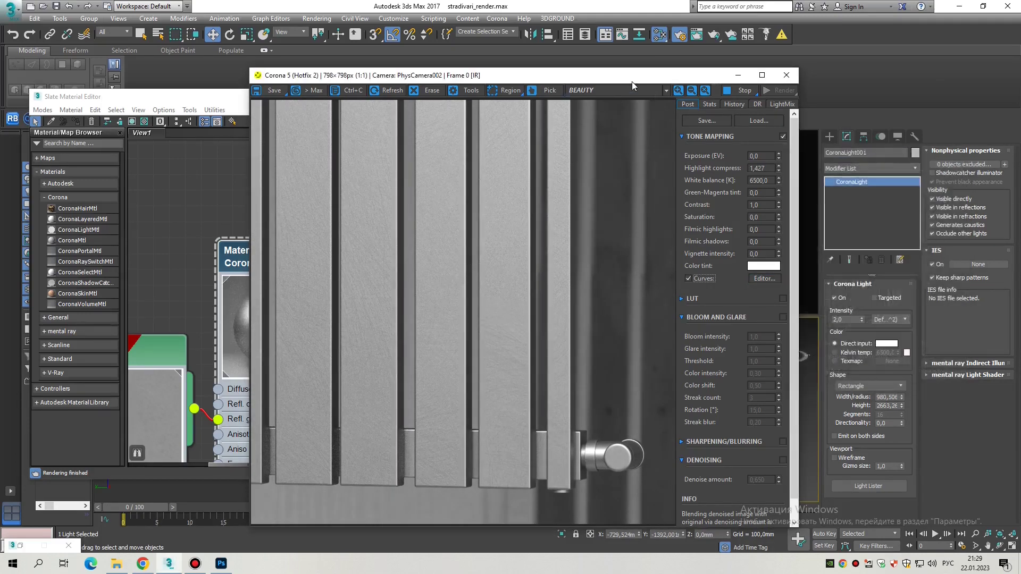
Step: Set the CoronaMtl's reflection glossiness map amount to 40 and inspect the metal surface in the close-up render
drag(631, 77, 827, 80)
click(392, 274)
text(40)
key(Return)
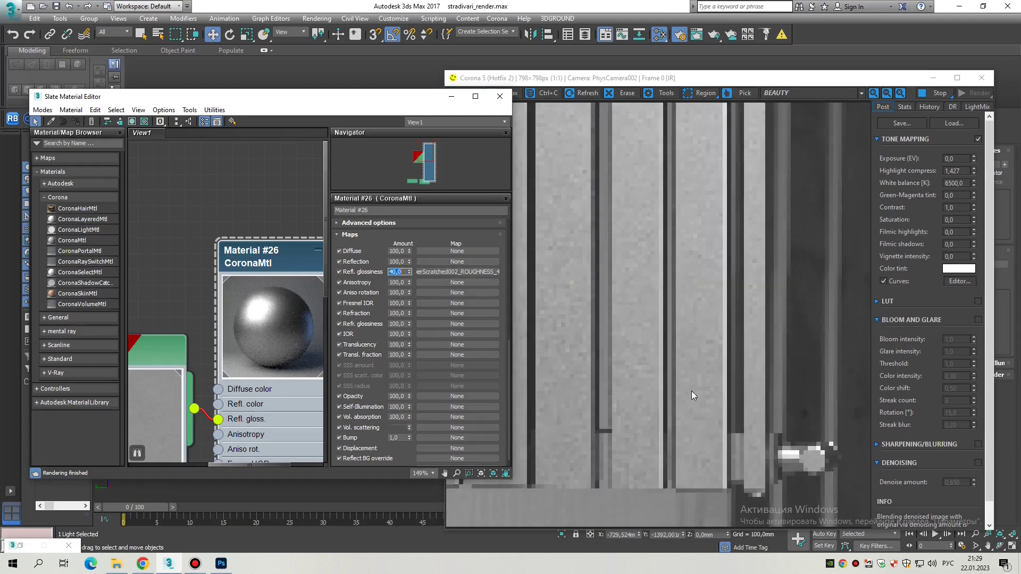
click(691, 391)
scroll(691, 391, up, 1)
scroll(780, 464, down, 1)
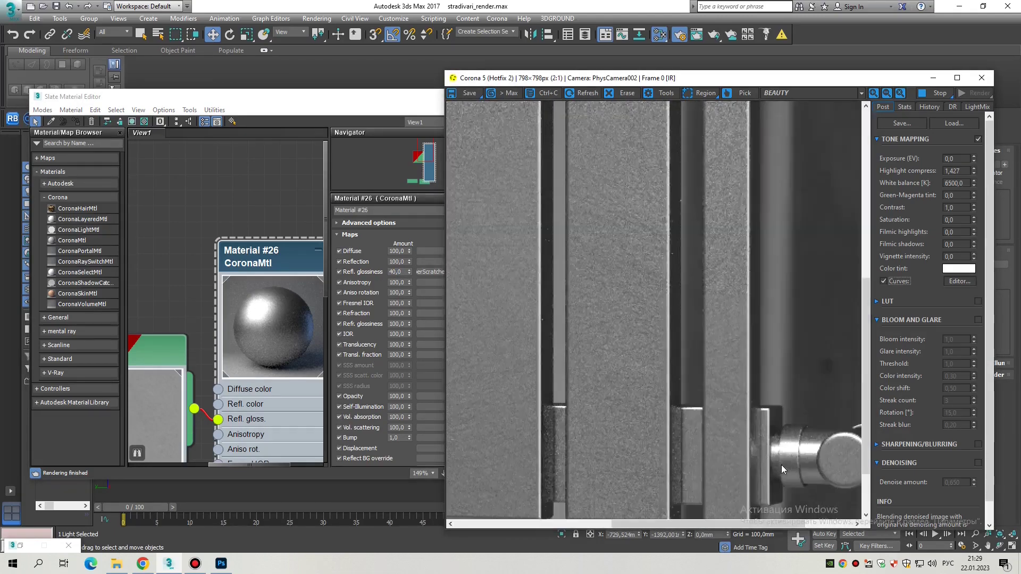
scroll(731, 406, up, 2)
scroll(803, 385, down, 2)
Step: Move PhysCamera002 and fine-tune its framing of the taller radiator's lower corner and connector
drag(691, 77, 443, 60)
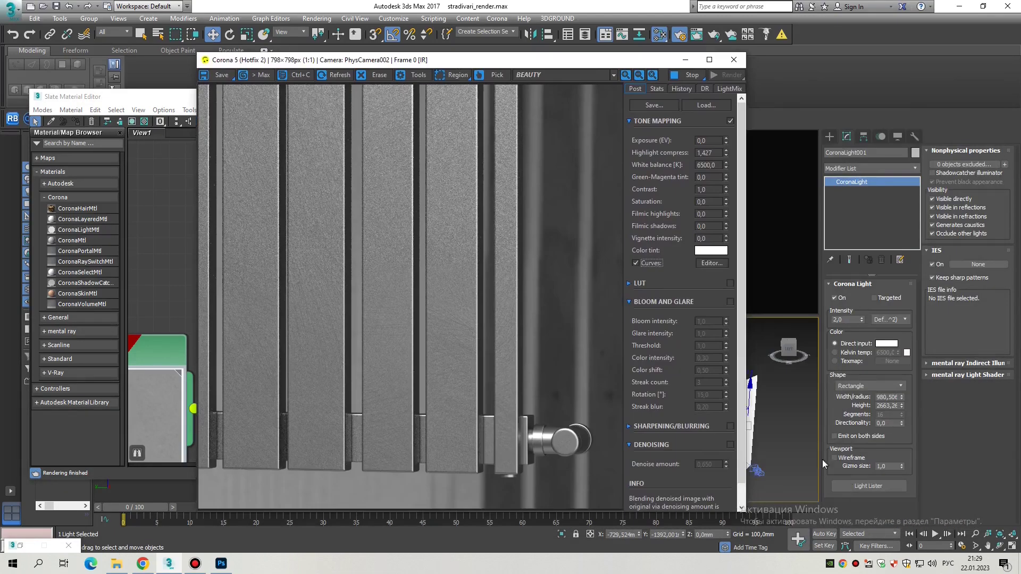
drag(787, 456, 788, 436)
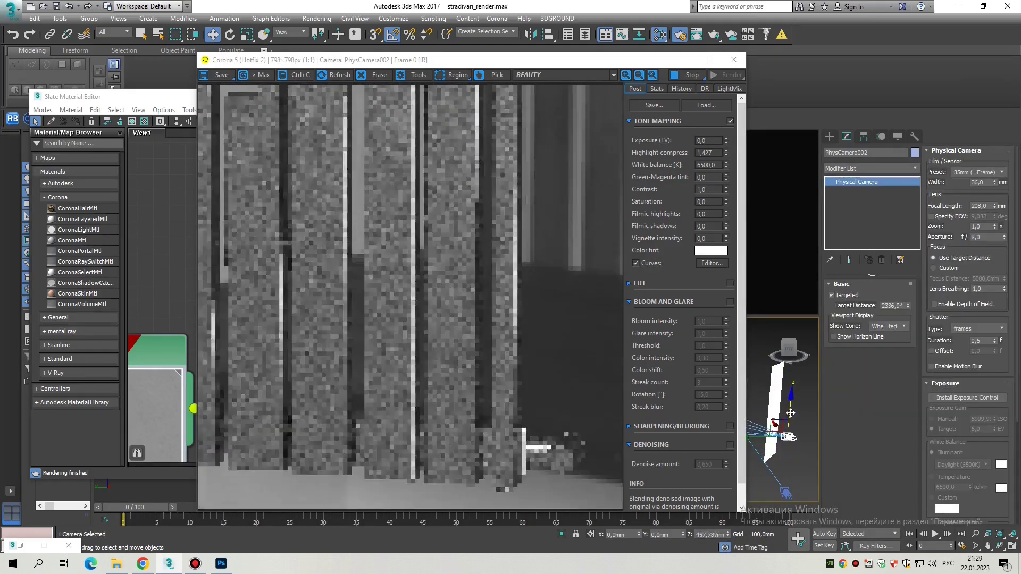
scroll(951, 459, down, 3)
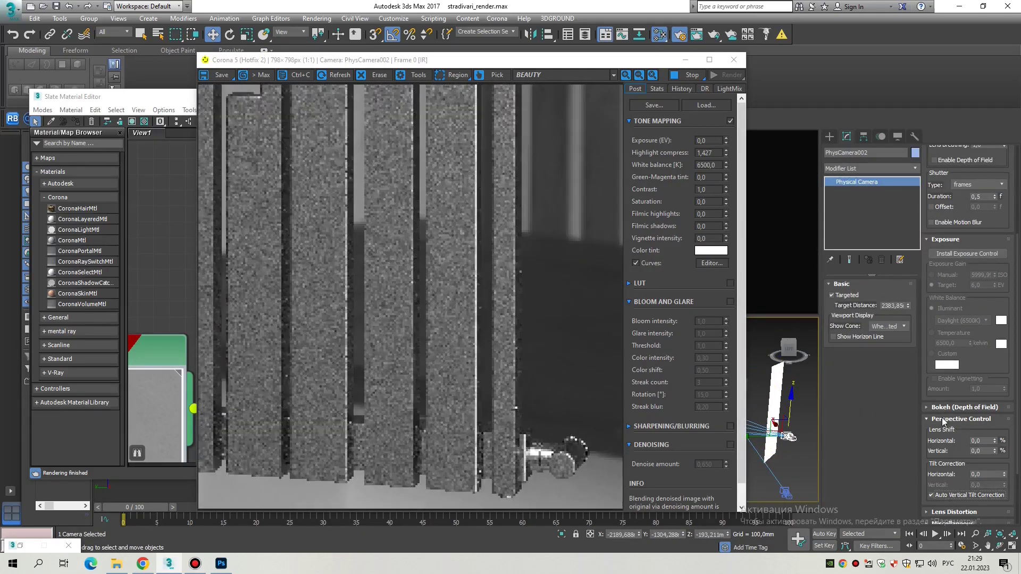
click(960, 419)
drag(531, 60, 434, 47)
scroll(372, 266, up, 2)
middle_drag(680, 225, 679, 224)
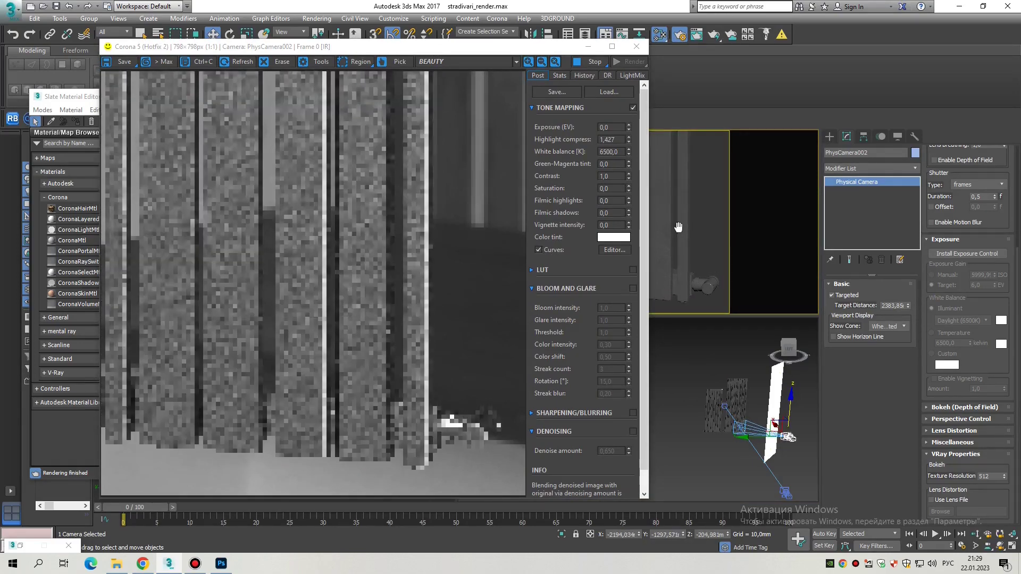
Step: Maximise the Corona frame buffer and inspect the metal slats and connector in the PhysCamera002 render
click(612, 46)
scroll(697, 468, down, 1)
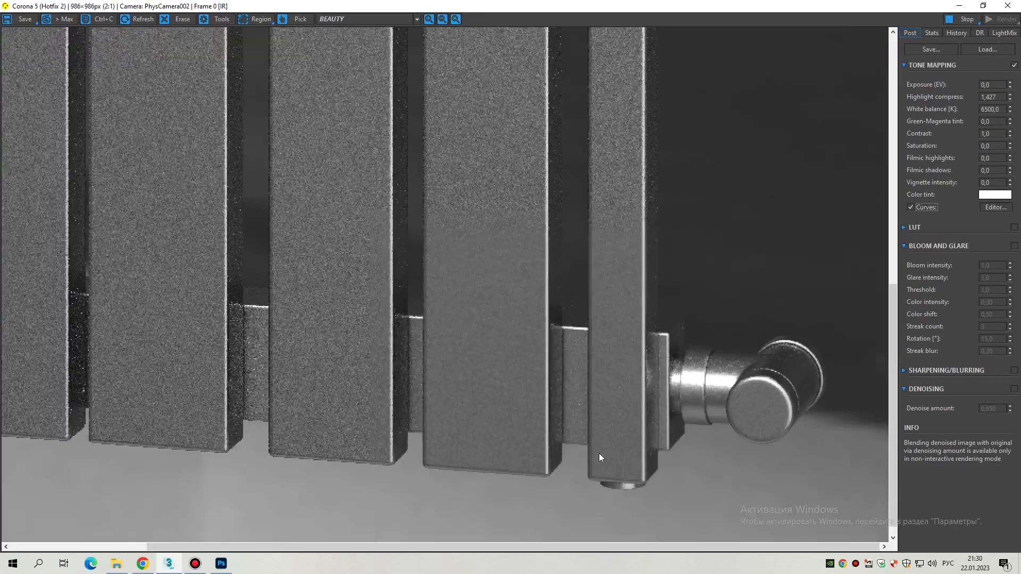
scroll(601, 456, up, 1)
scroll(501, 433, down, 2)
scroll(589, 239, up, 1)
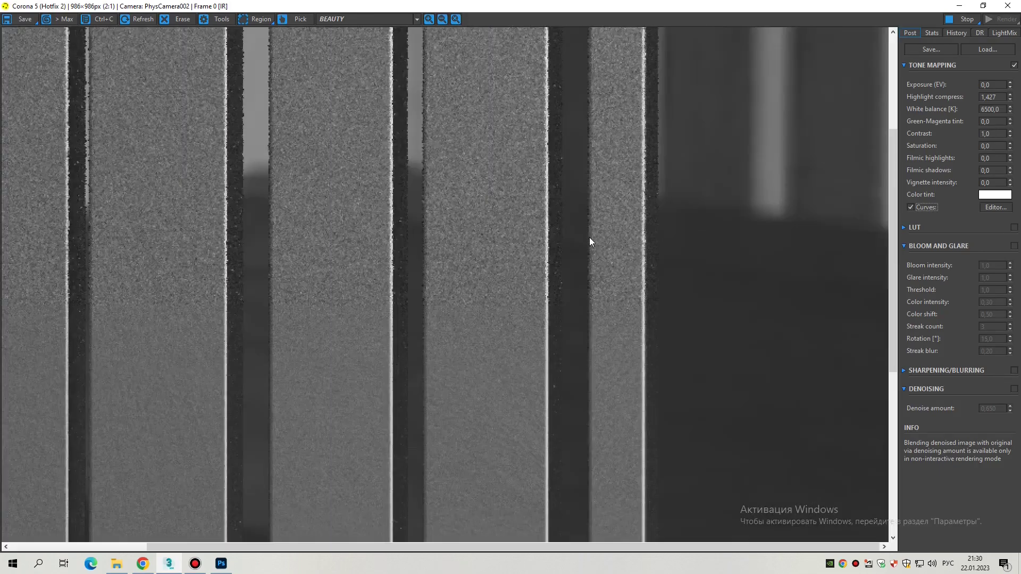
scroll(483, 316, up, 1)
scroll(492, 372, down, 2)
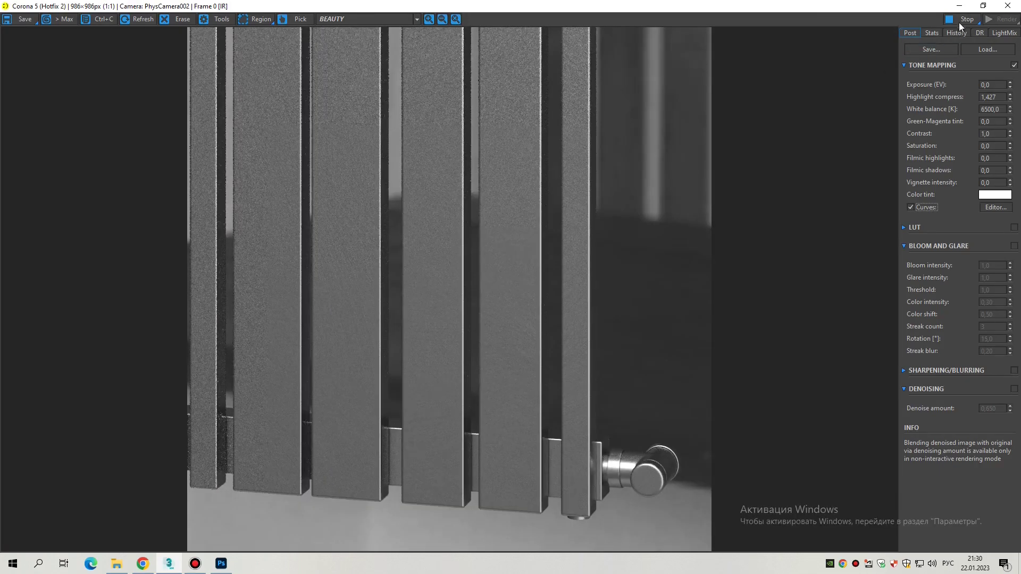
Step: Restart the interactive render from PhysCamera001 and inspect both radiators' metal surfaces and connectors up close
click(962, 19)
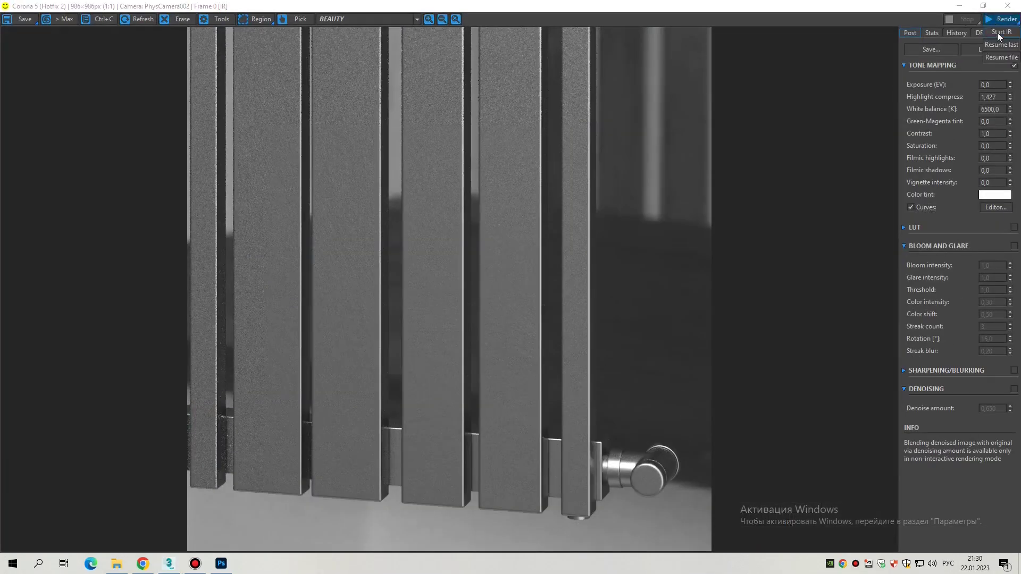
click(1000, 19)
scroll(658, 509, up, 1)
scroll(708, 334, down, 1)
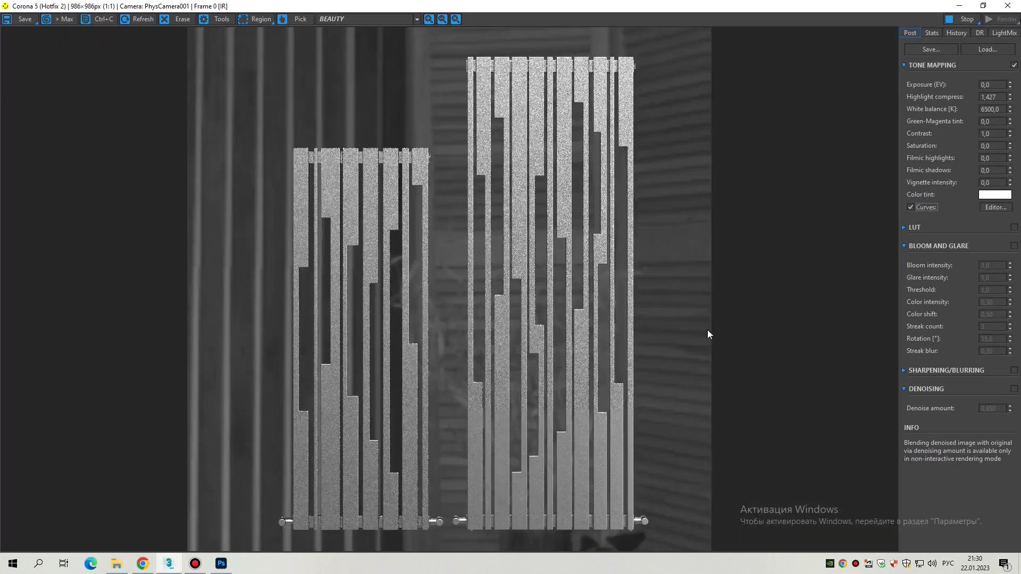
scroll(707, 334, up, 3)
scroll(321, 273, down, 1)
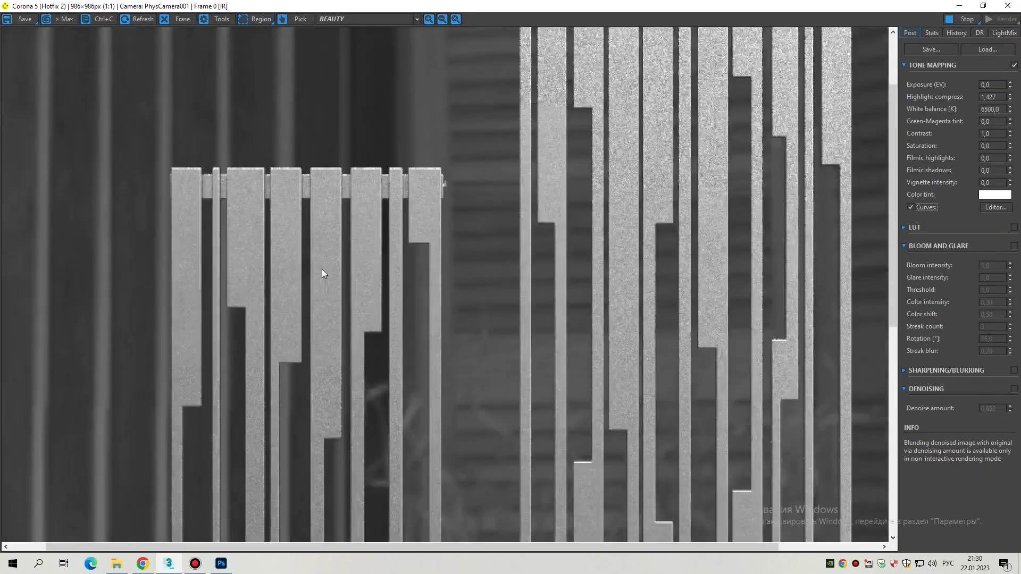
scroll(322, 270, up, 4)
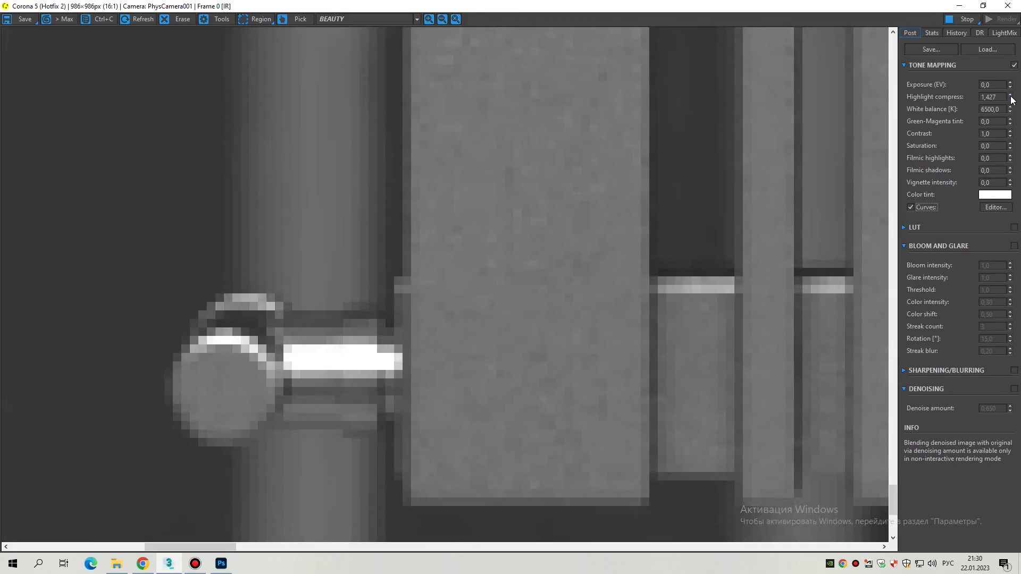
Step: Set the render's highlight compression to 1.685 and contrast to 3 in the tone mapping settings
drag(1011, 100, 1013, 77)
scroll(455, 319, down, 3)
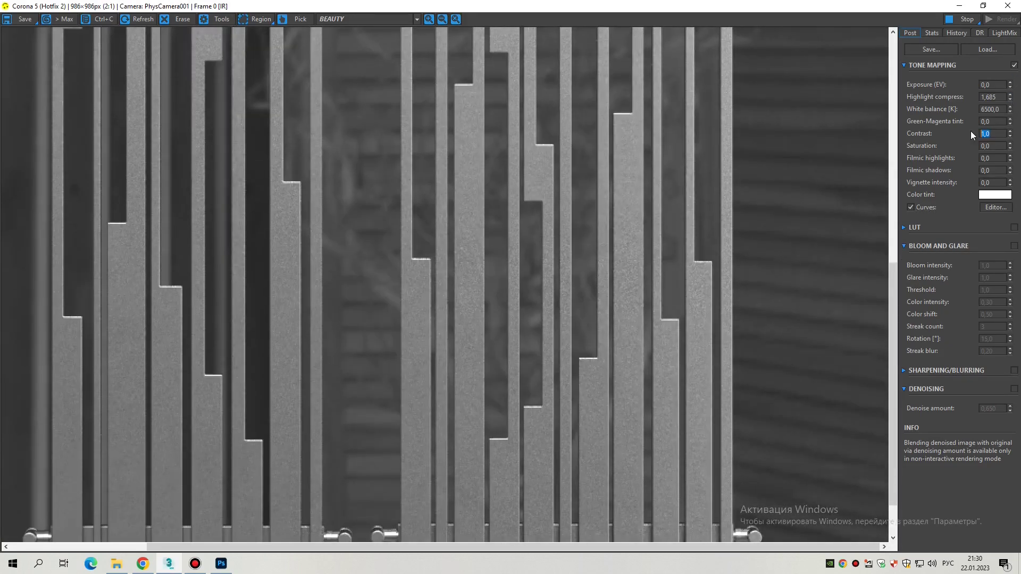
key(Return)
scroll(662, 239, down, 1)
scroll(767, 447, up, 2)
scroll(797, 319, down, 2)
scroll(857, 96, up, 1)
Step: Restore the frame buffer to its smaller size and switch the viewport and interactive render to PhysCamera002
click(983, 5)
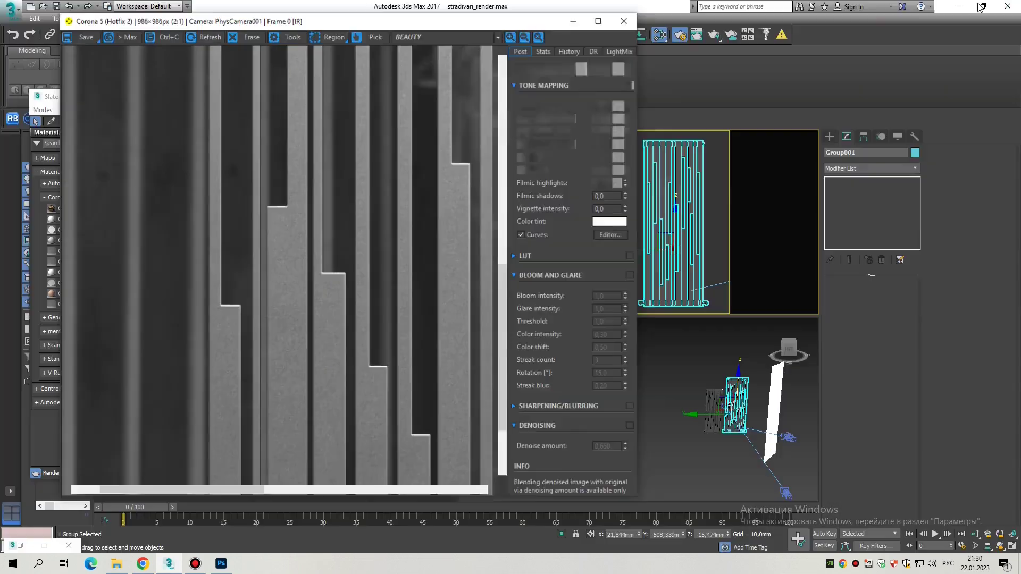
key(c)
click(496, 213)
key(Return)
scroll(402, 433, up, 1)
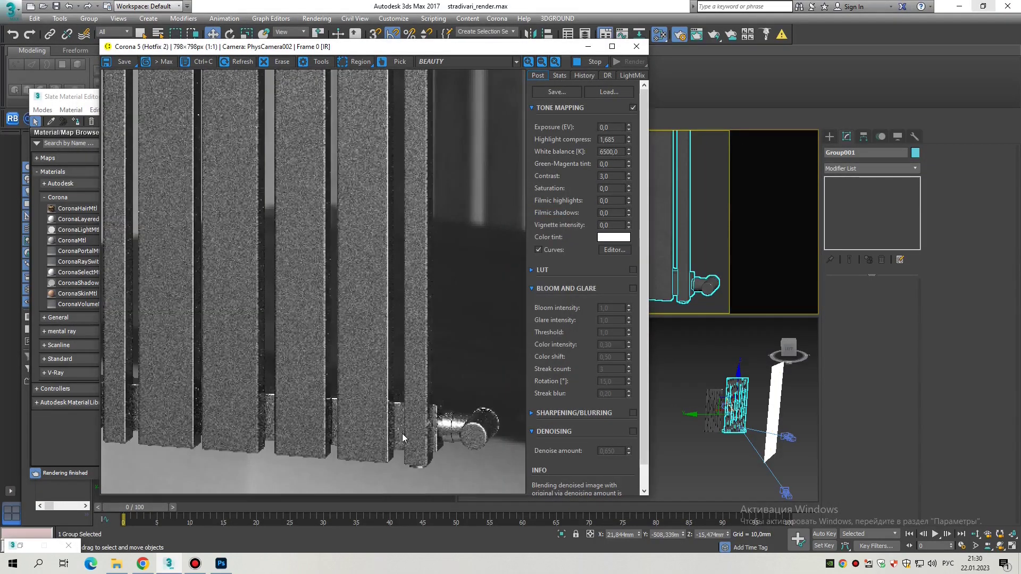
Step: Check the Render Setup scene settings and the roughness map's output curve, leaving the material editor minimised
click(29, 547)
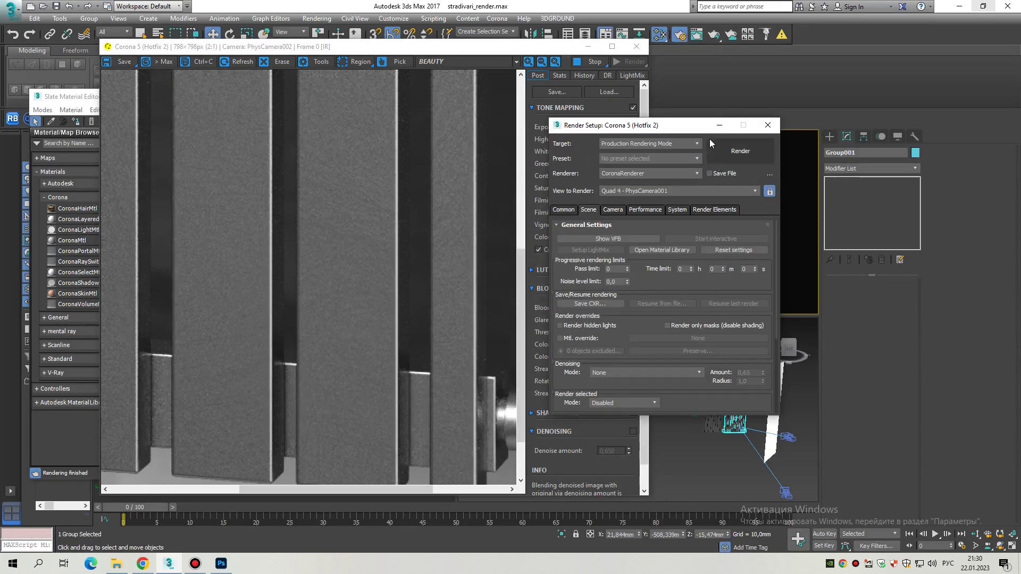
click(64, 96)
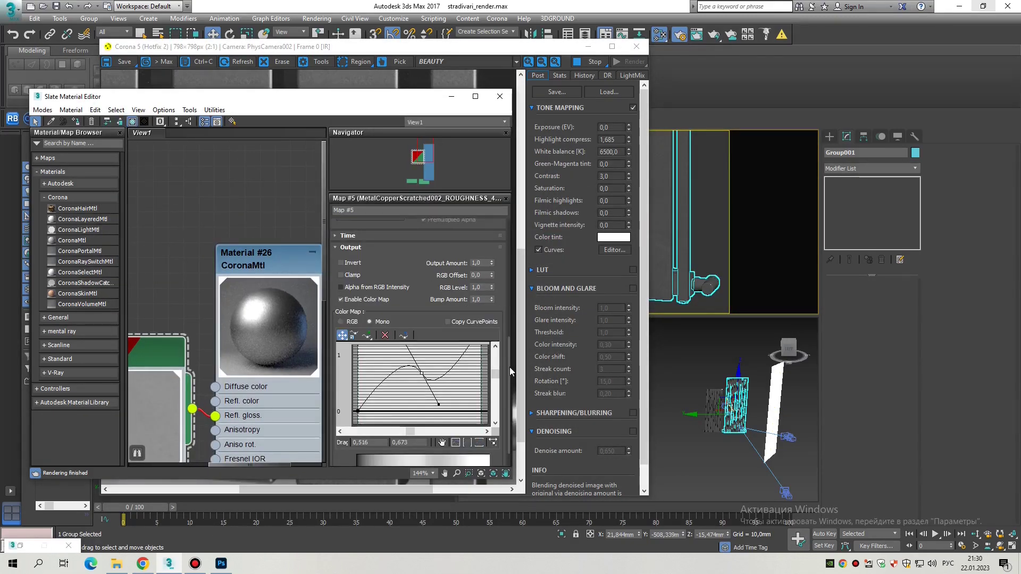
scroll(423, 270, up, 10)
click(451, 96)
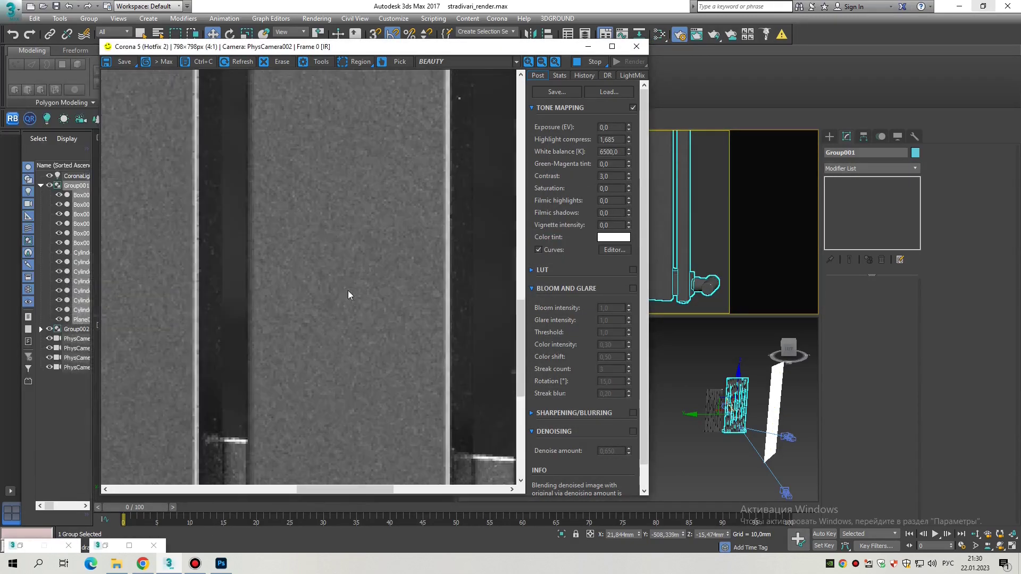